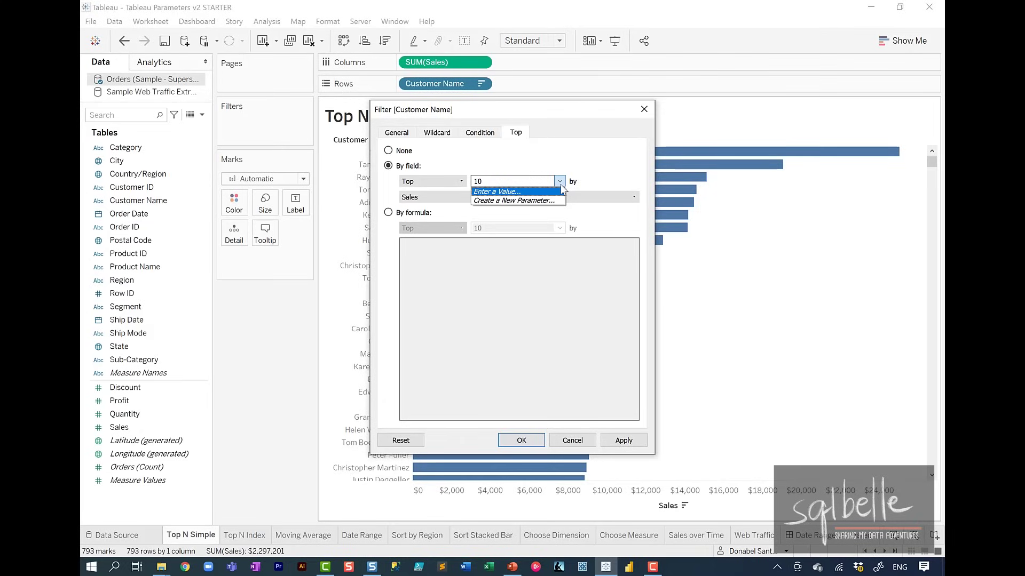
Limit Customer Name to the top customers by sum of Sales using a new integer parameter with current value 10 and range 1 to 100
click(552, 199)
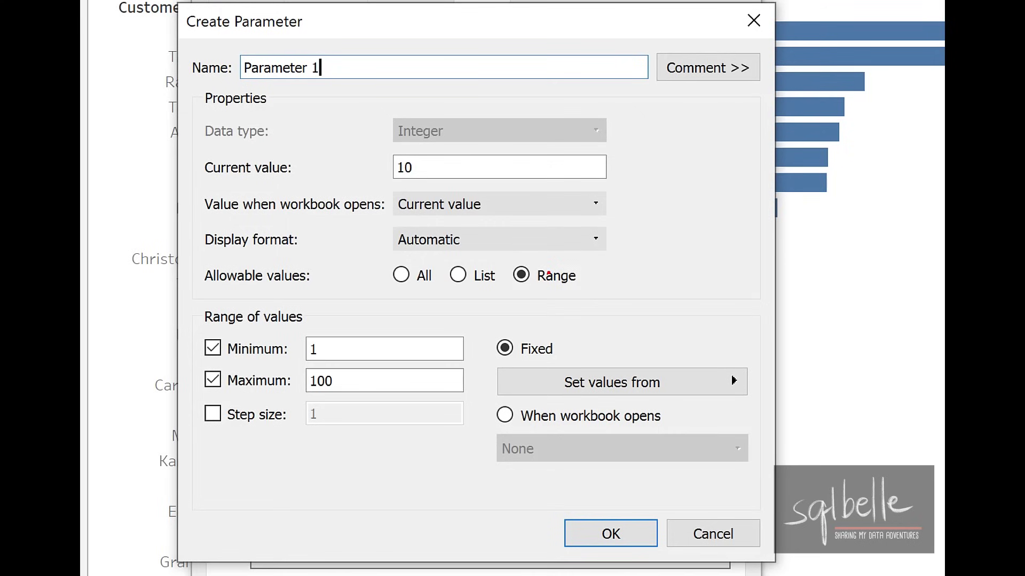
mouse_move(335, 38)
mouse_down()
mouse_move(184, 85)
mouse_move(336, 36)
mouse_up()
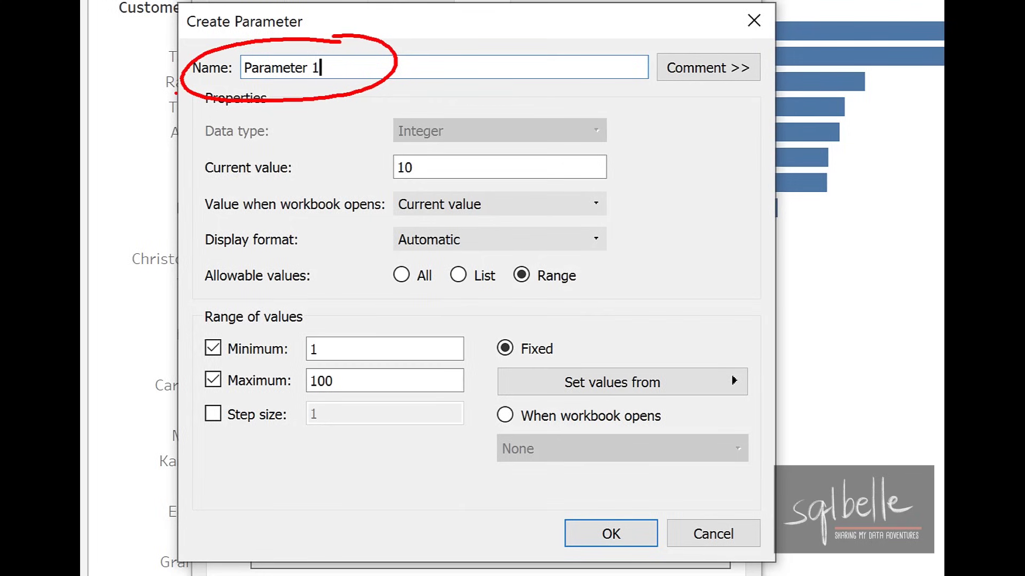
mouse_move(446, 109)
mouse_down()
mouse_move(386, 137)
mouse_move(453, 108)
mouse_up()
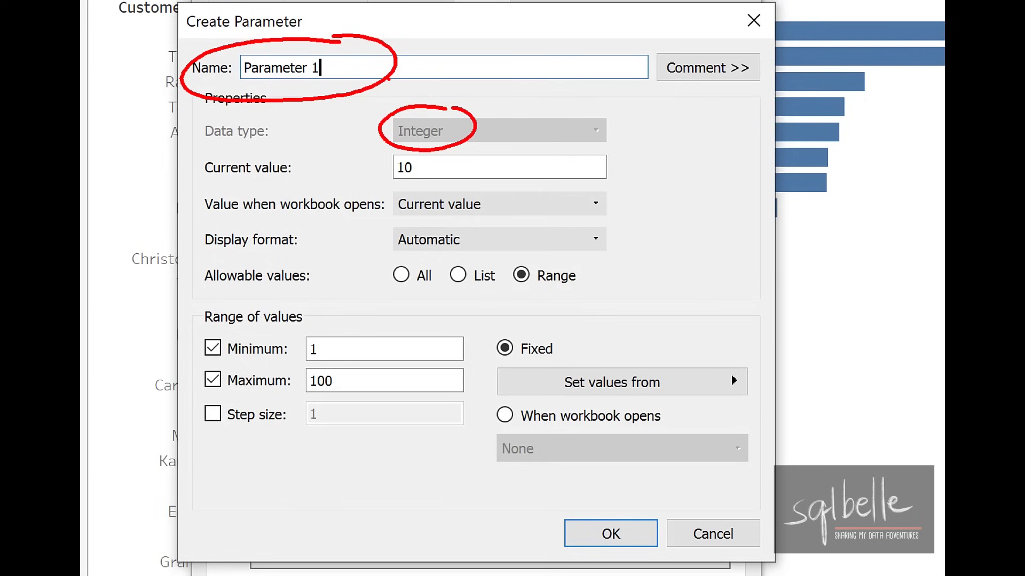
drag(470, 171, 522, 146)
mouse_move(343, 306)
mouse_down()
mouse_move(261, 405)
mouse_move(393, 319)
mouse_up()
drag(334, 348, 371, 330)
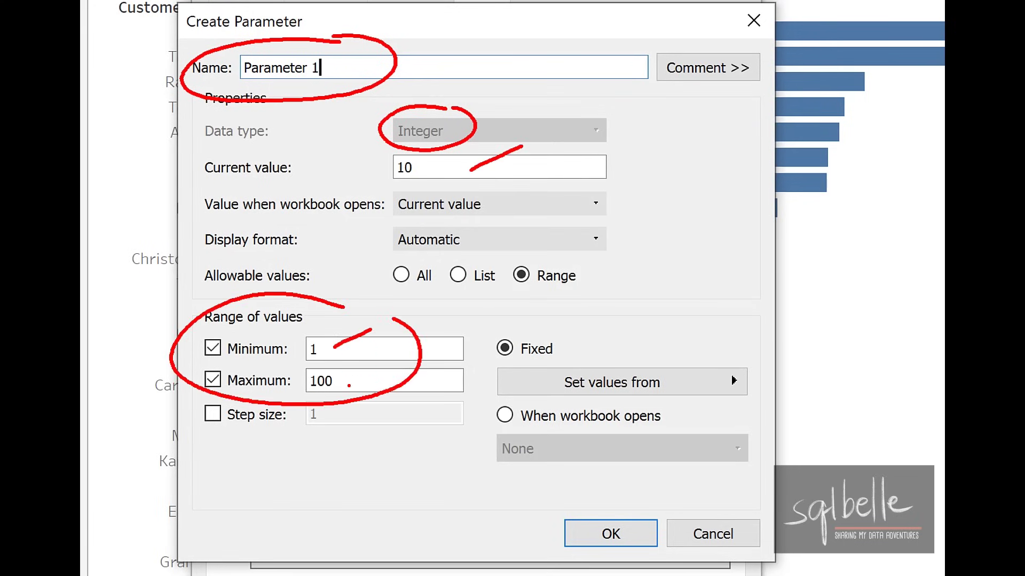
drag(349, 385, 375, 367)
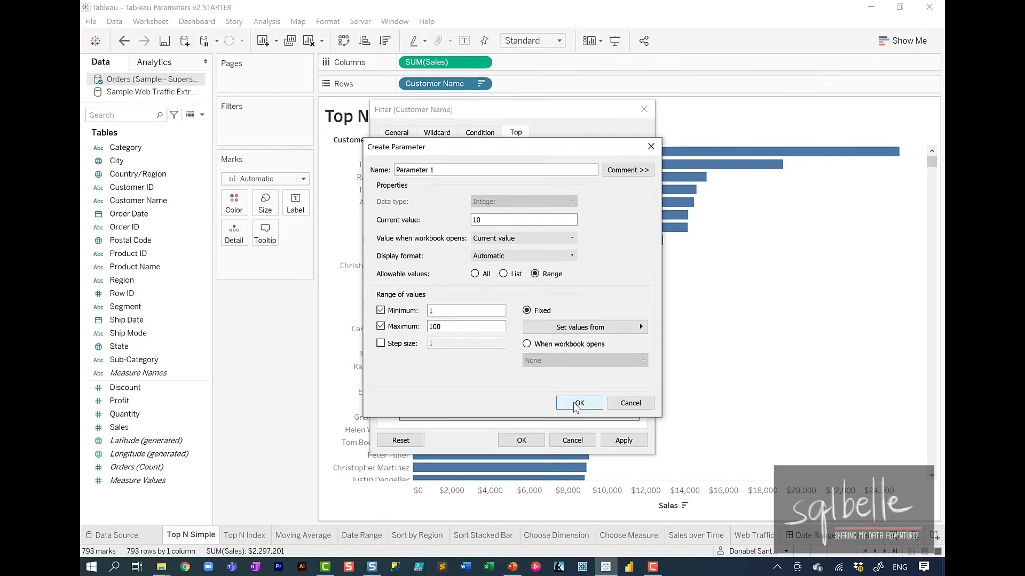
click(610, 534)
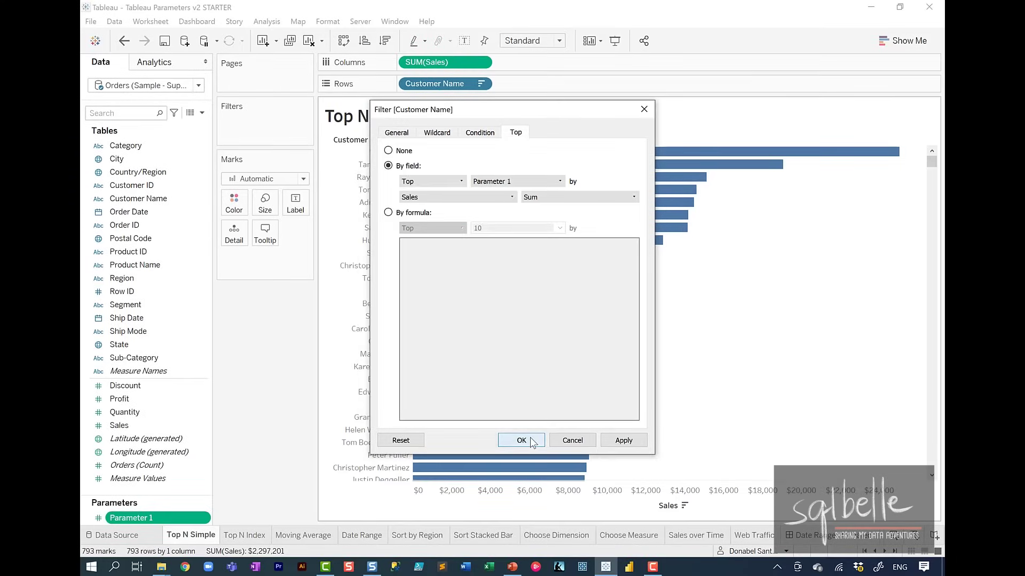
click(521, 440)
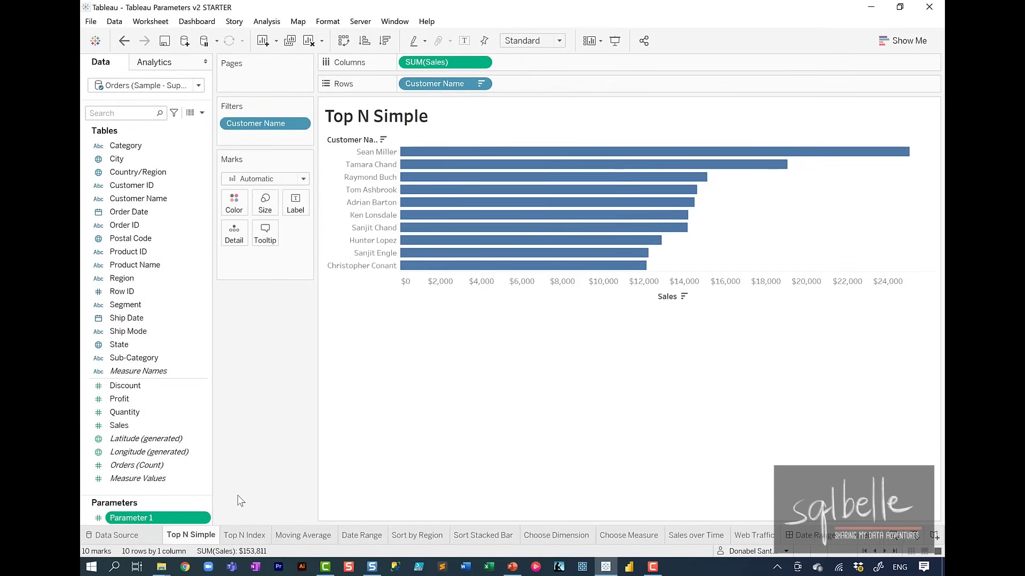
Rename the parameter Parameter 1 as Top N
right_click(165, 519)
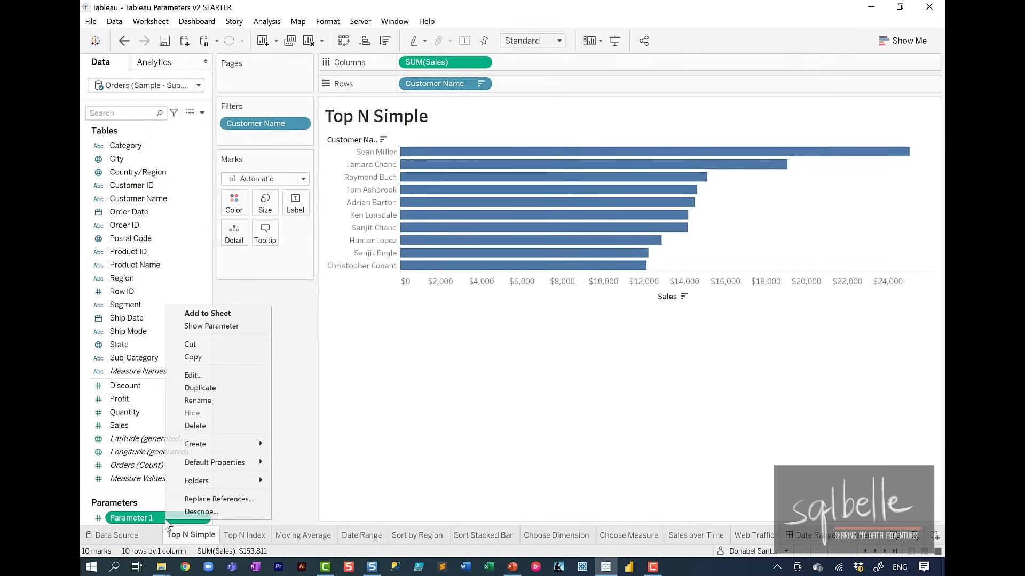
click(199, 401)
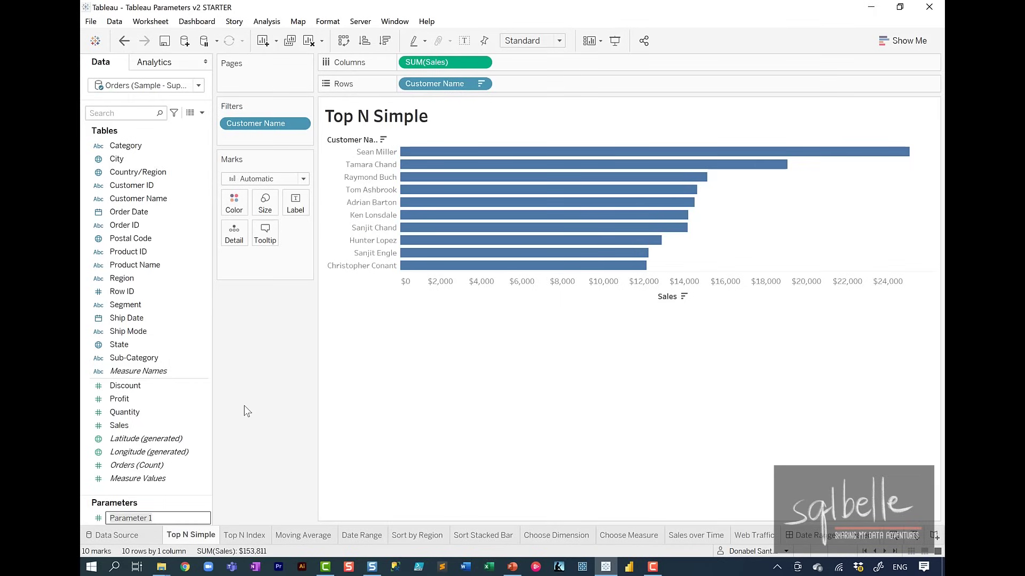
text(Top N)
key(Return)
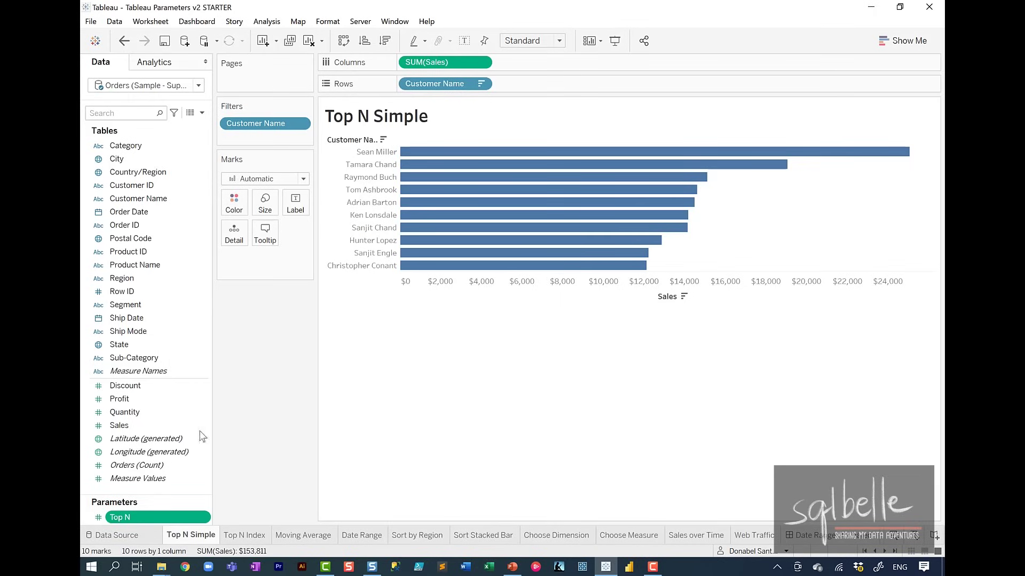
Show the Top N parameter control on the sheet and set its value to 30
right_click(155, 519)
click(199, 321)
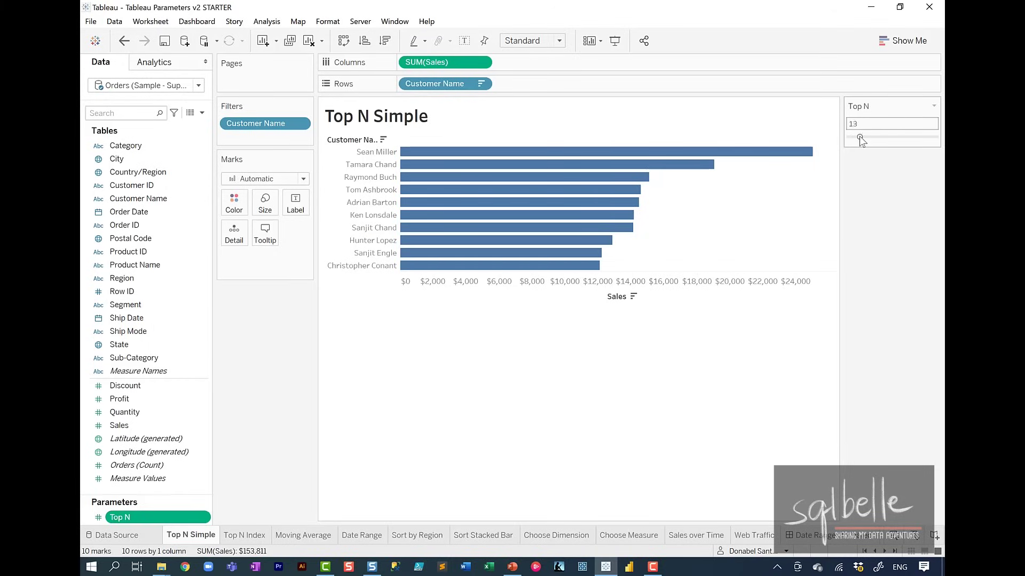
mouse_move(857, 135)
mouse_down()
mouse_move(892, 141)
mouse_move(861, 145)
mouse_move(874, 138)
mouse_up()
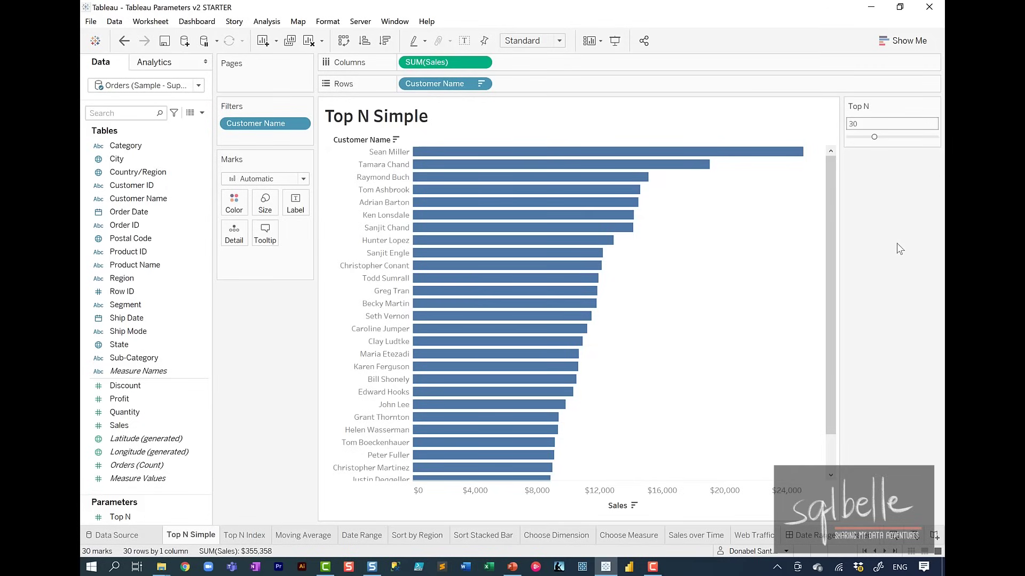
Delete the Top N parameter together with the filter that uses it
right_click(162, 517)
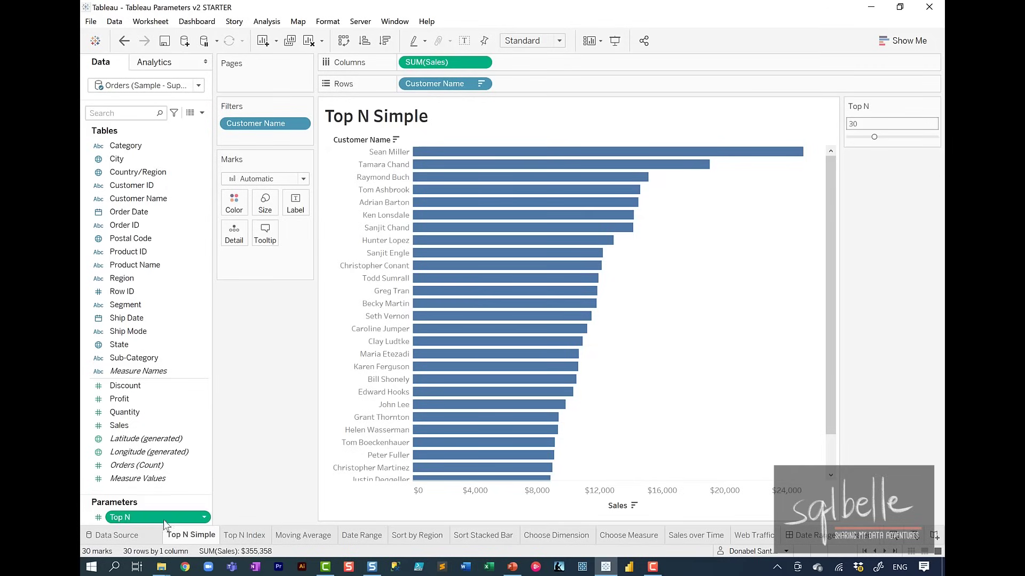
click(193, 425)
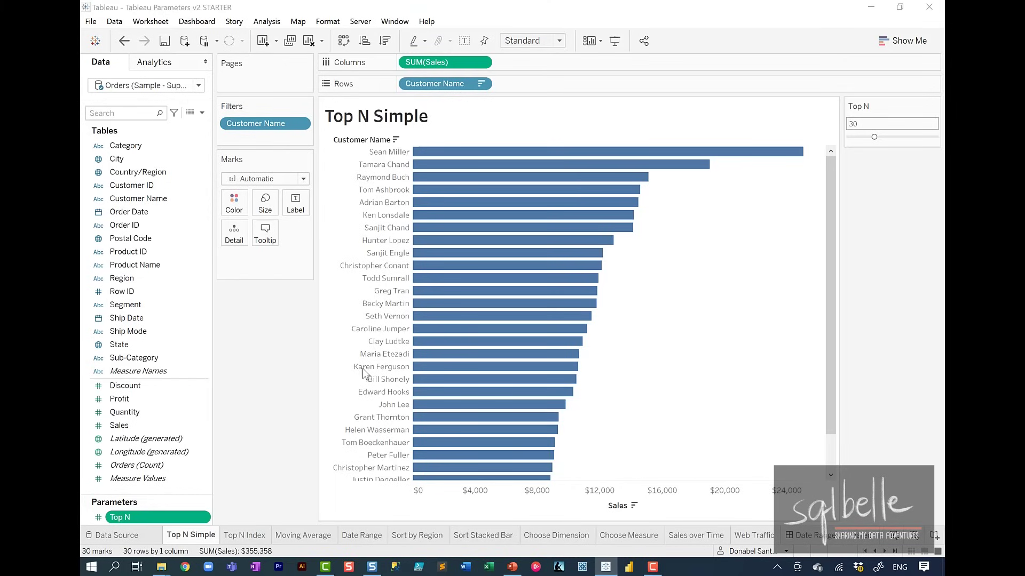
click(583, 327)
click(513, 300)
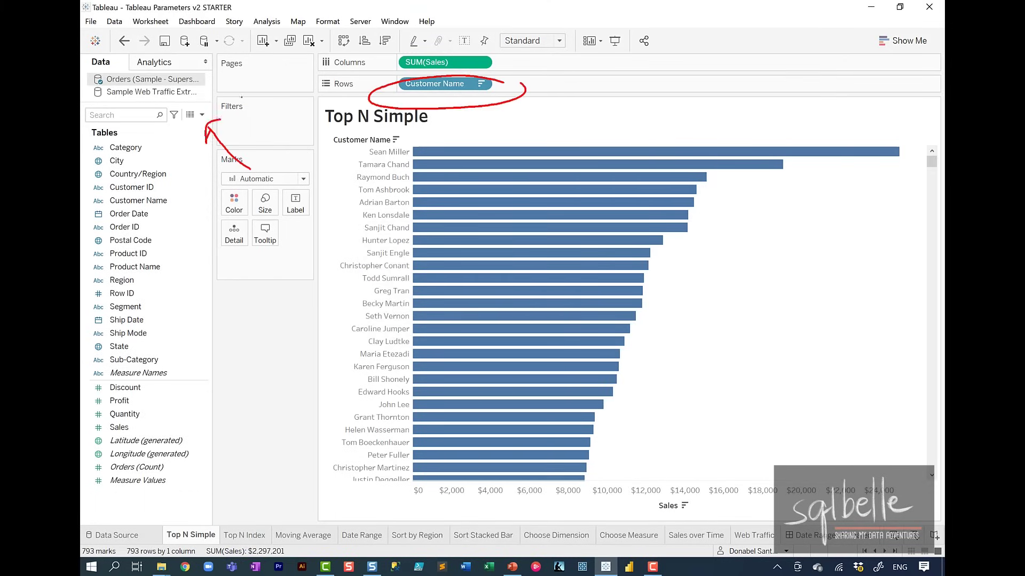
Start a new standalone parameter, name it Top N and set its data type to Integer
click(202, 114)
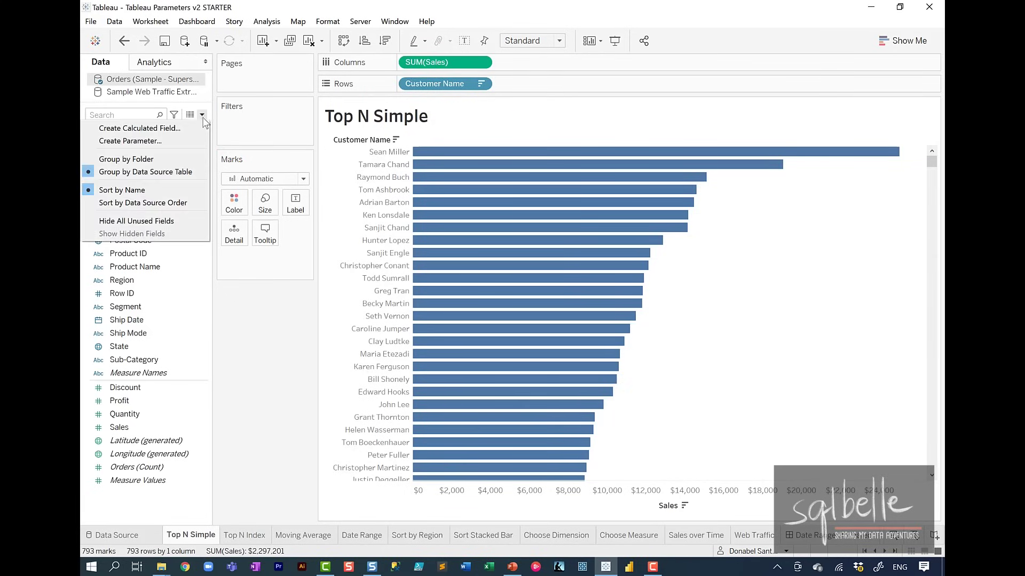
click(185, 141)
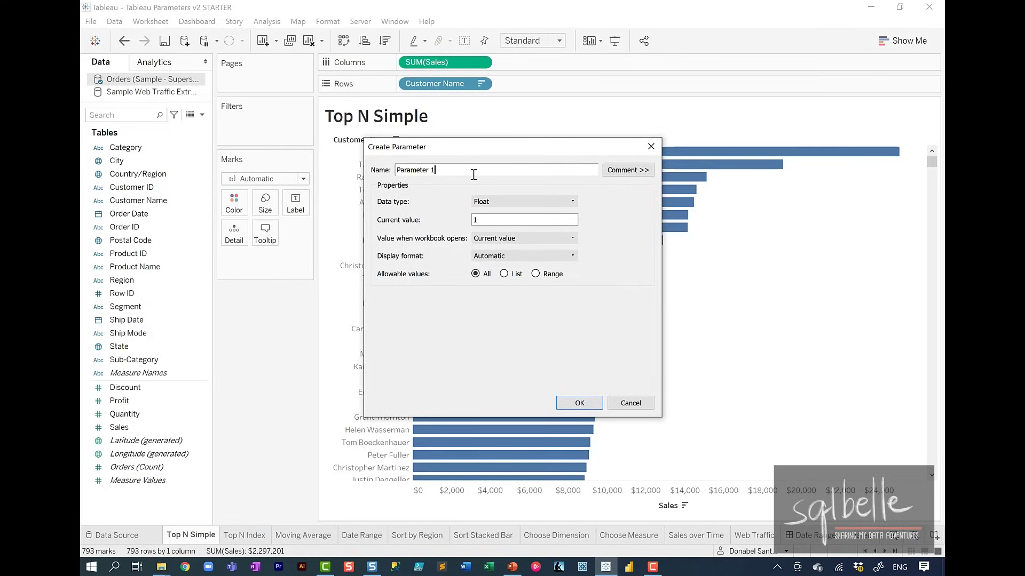
key(ctrl+a)
text(T)
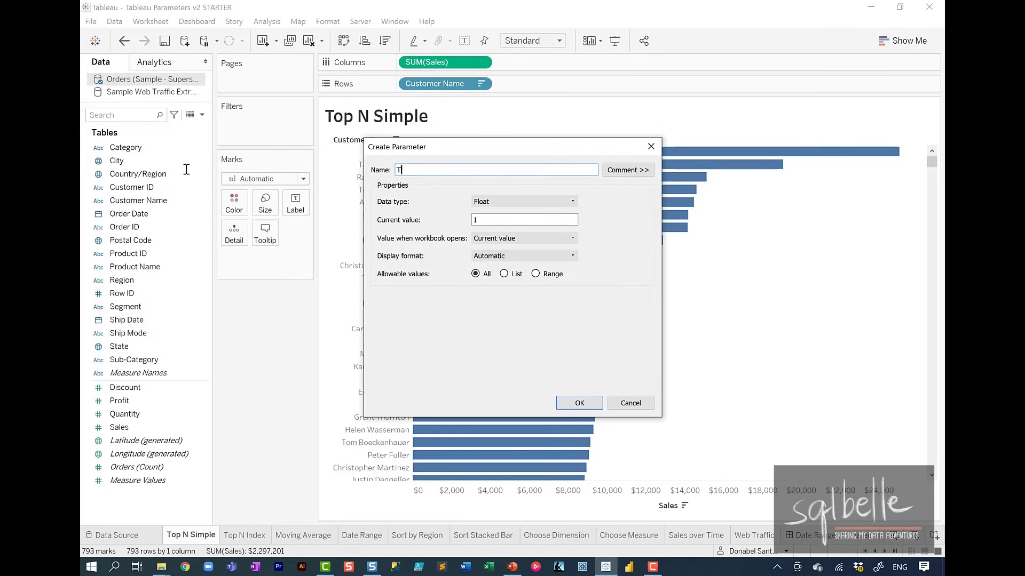
text(op N)
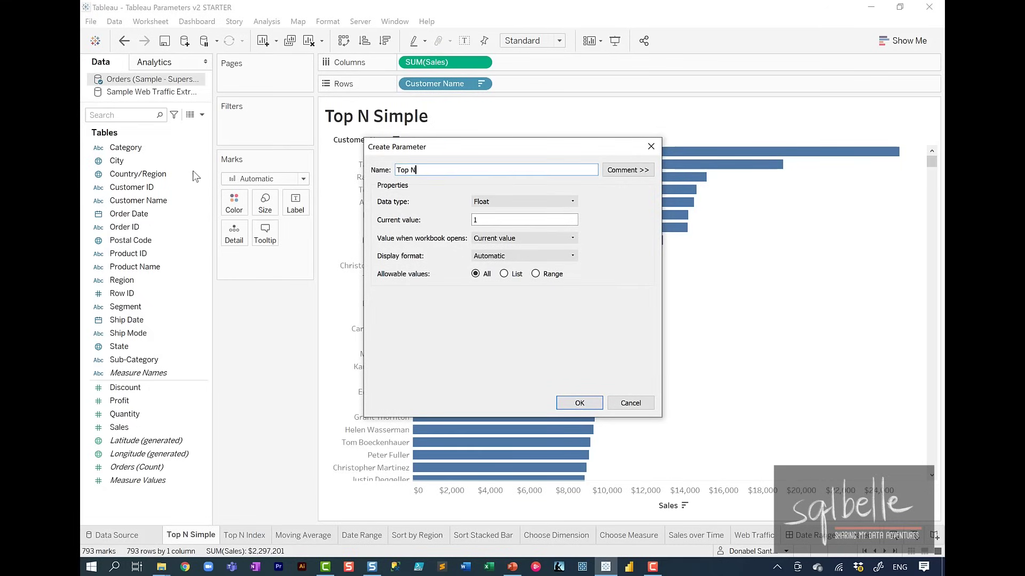
click(534, 201)
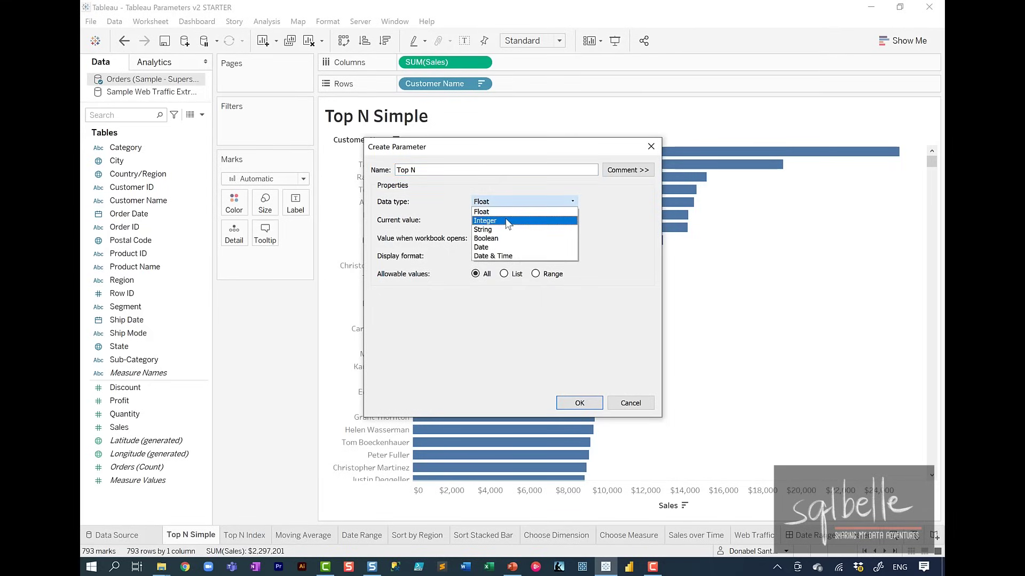
click(507, 220)
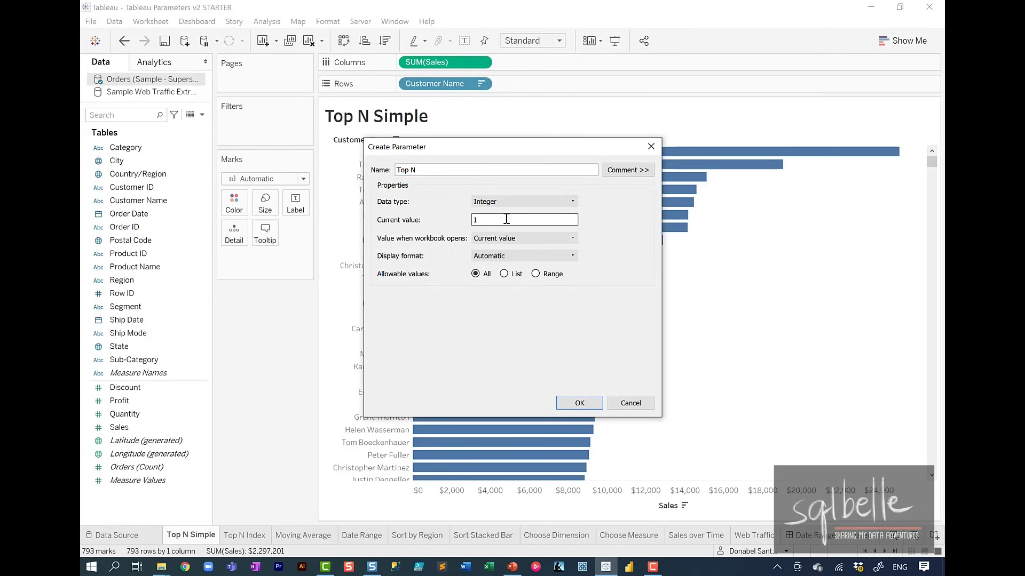
Set the parameter's current value to 10, keep the automatic display format and all values allowed, and create it
click(506, 213)
text(0)
click(553, 257)
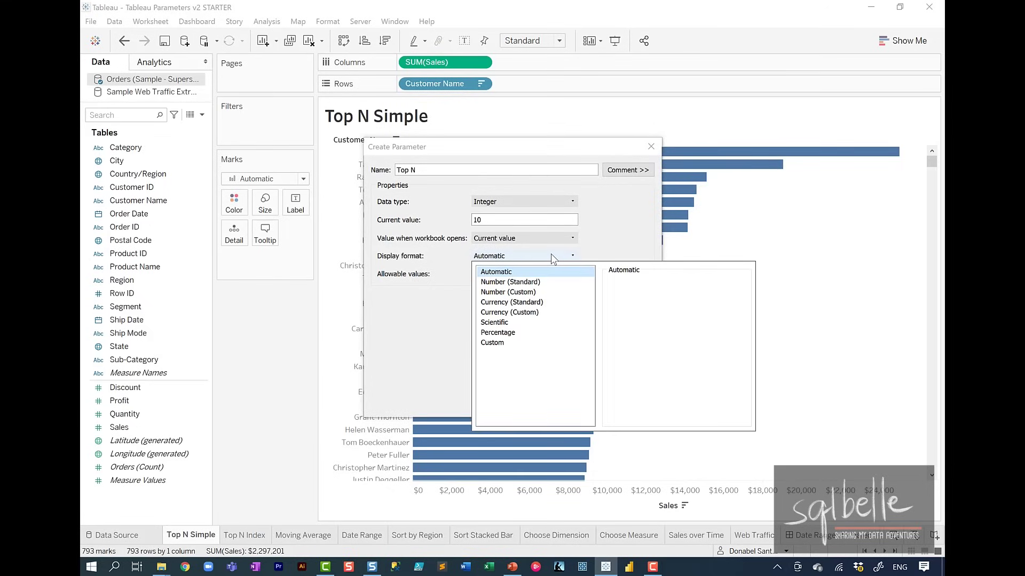
click(619, 253)
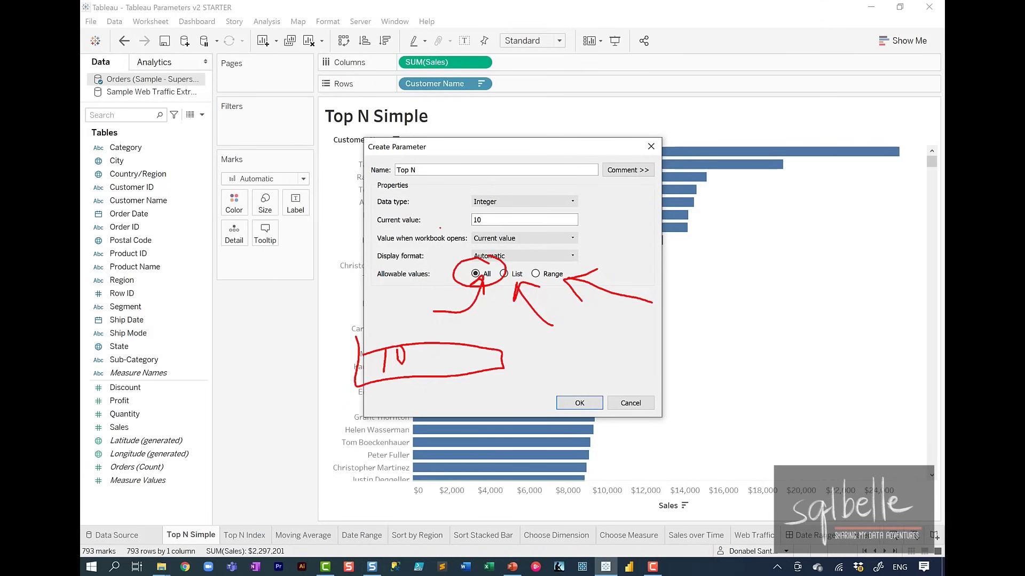
click(579, 403)
Show the Top N parameter control on the sheet and set its value to 5
right_click(170, 515)
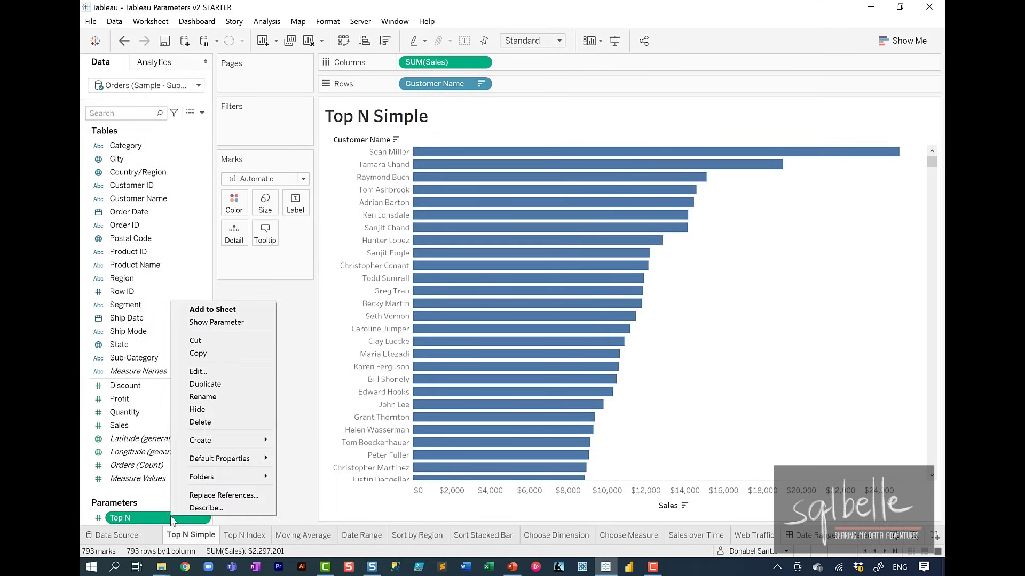
click(236, 323)
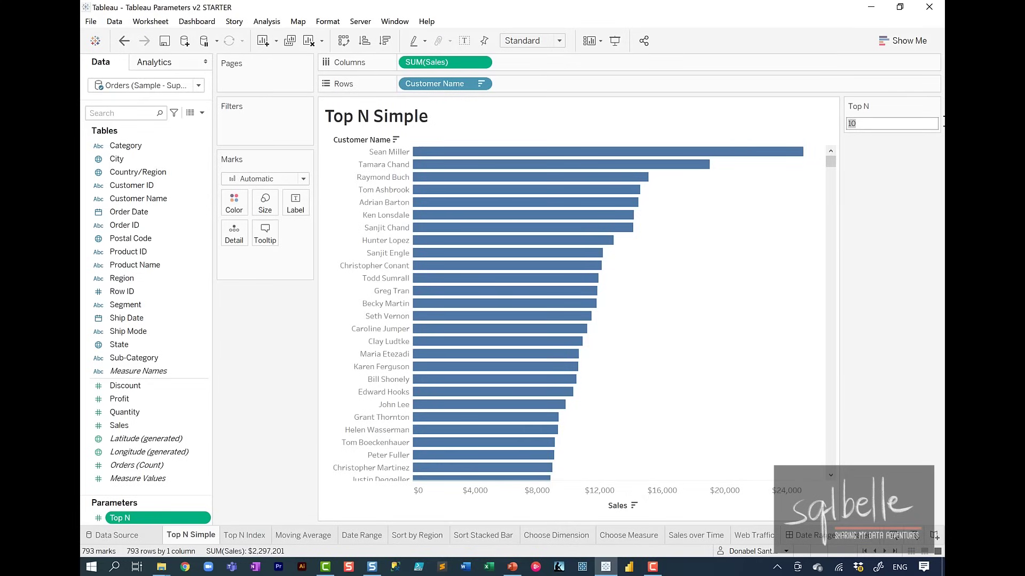
text(5)
key(Return)
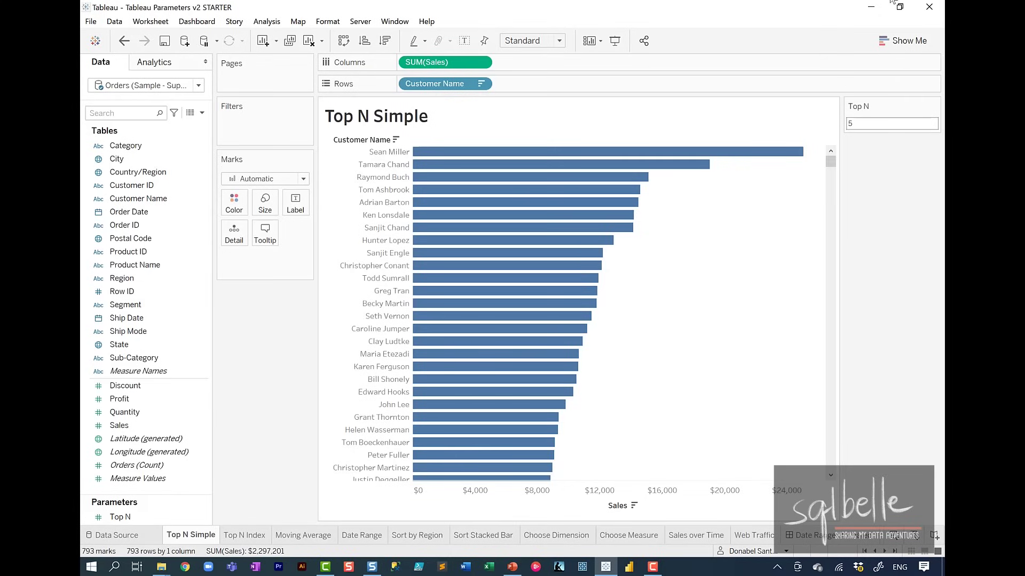
Filter Customer Name by field to the top customers by sum of Sales, using the Top N parameter as the count
click(480, 84)
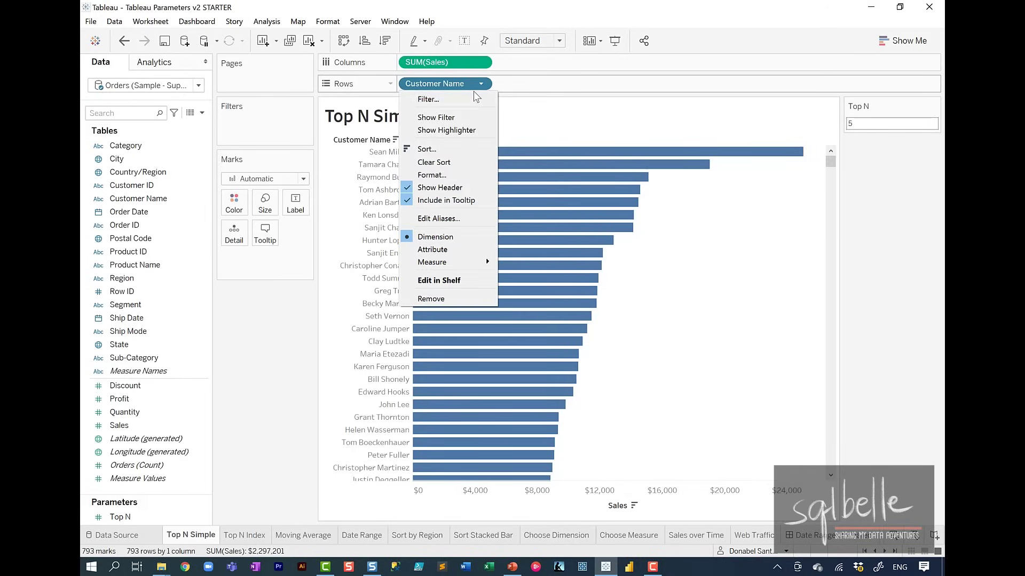
click(467, 100)
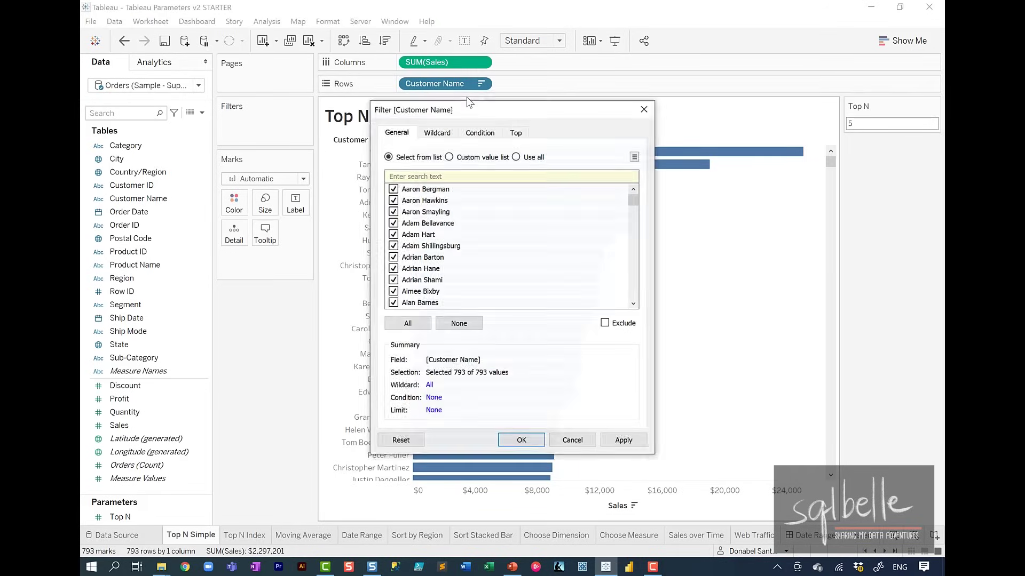
click(516, 133)
click(410, 166)
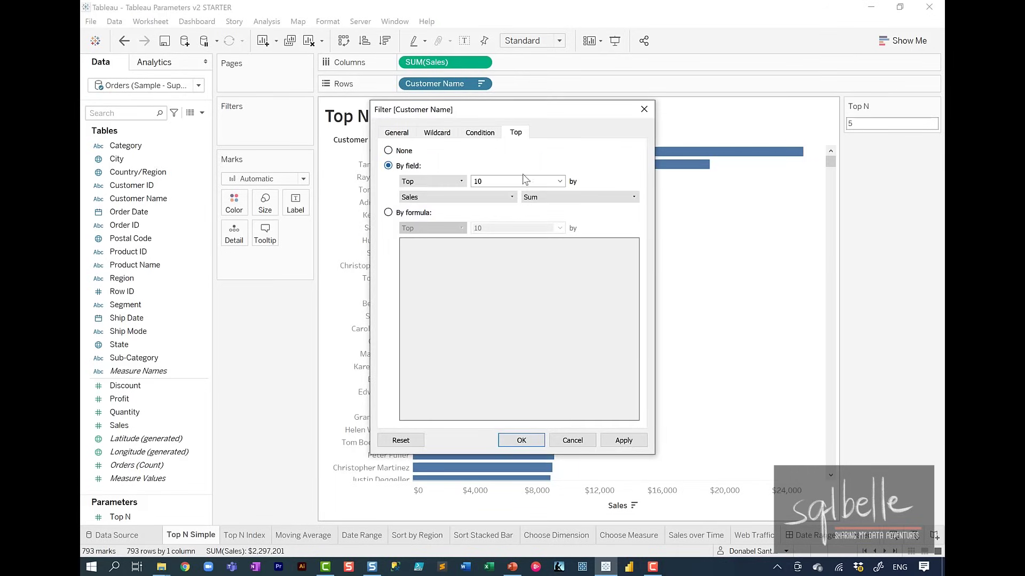
click(559, 182)
mouse_move(472, 246)
mouse_down()
mouse_move(459, 280)
mouse_move(491, 246)
mouse_up()
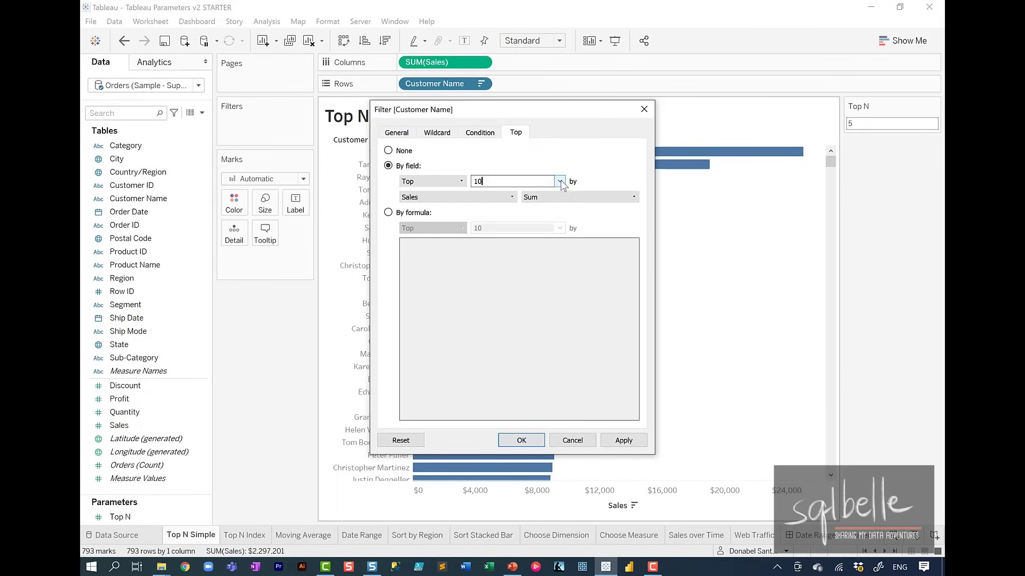
click(594, 197)
click(439, 252)
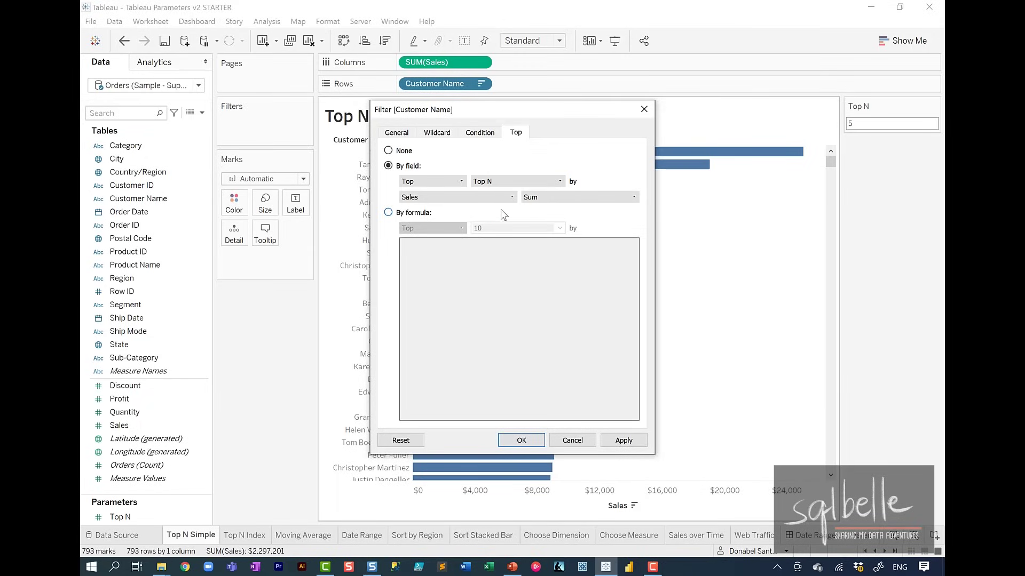
click(521, 440)
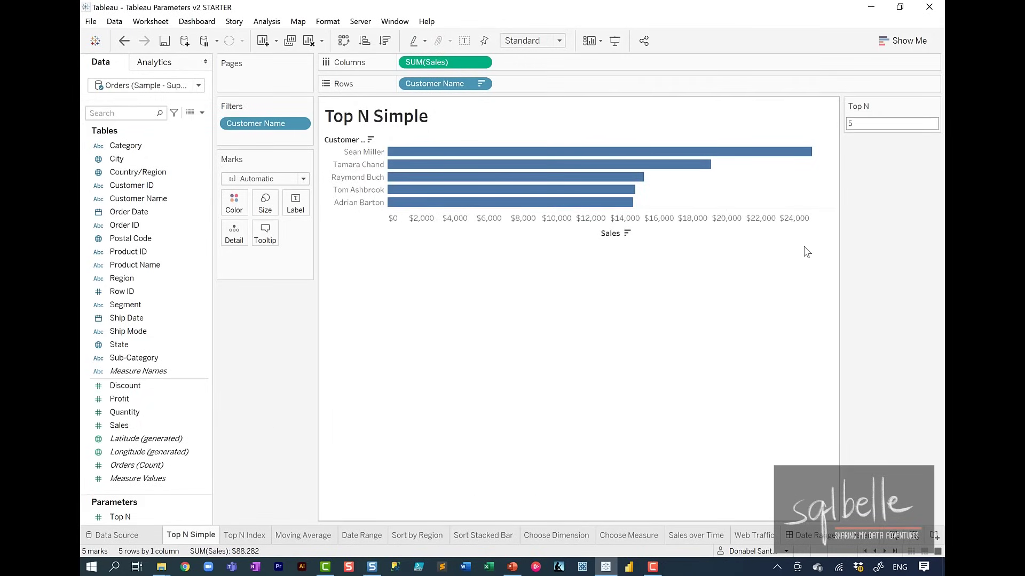
Test the filtered chart with the Top N parameter set to 10, and finish with it set to 20
click(874, 124)
text(10)
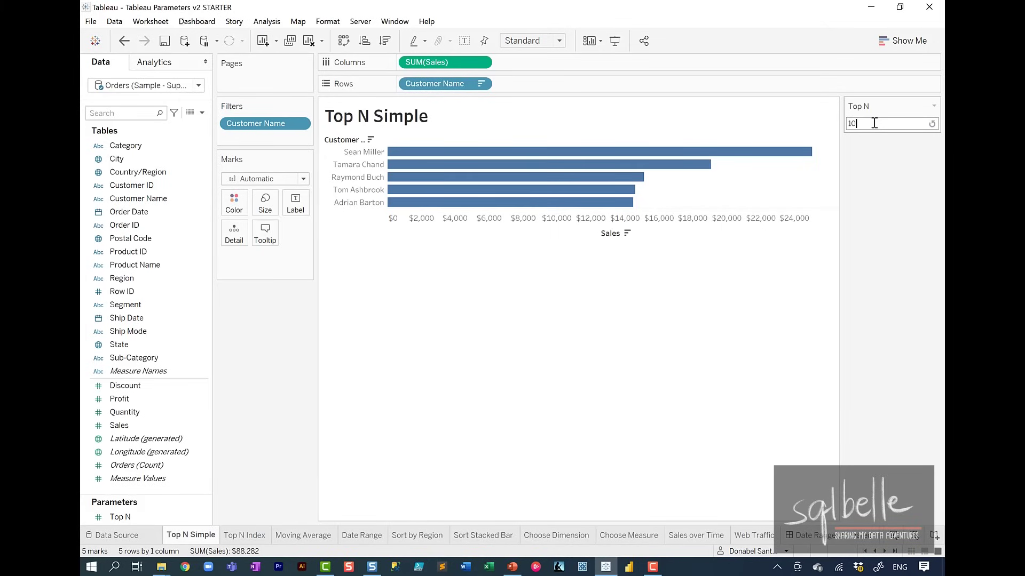
key(Return)
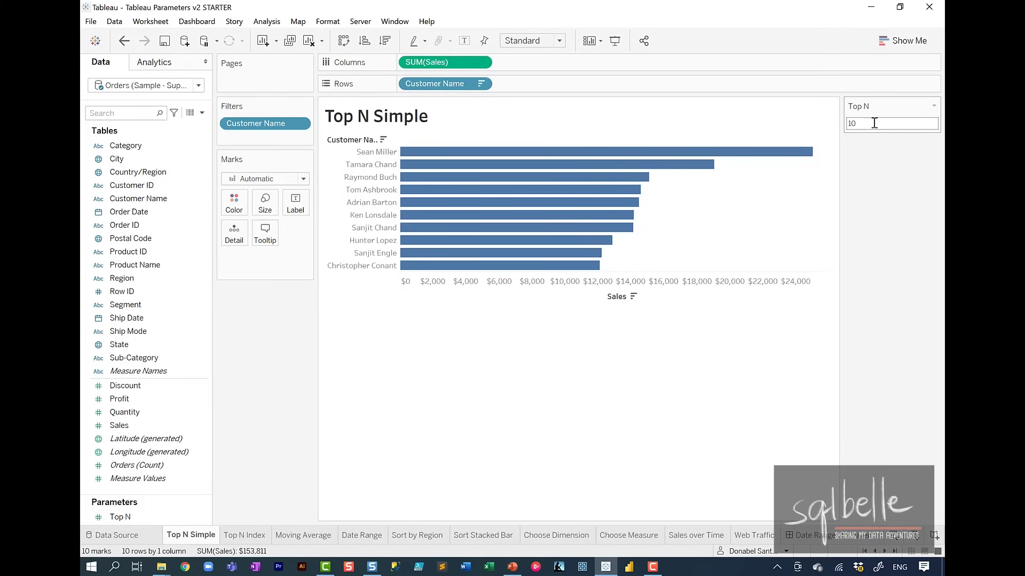
double_click(874, 123)
text(20)
key(Return)
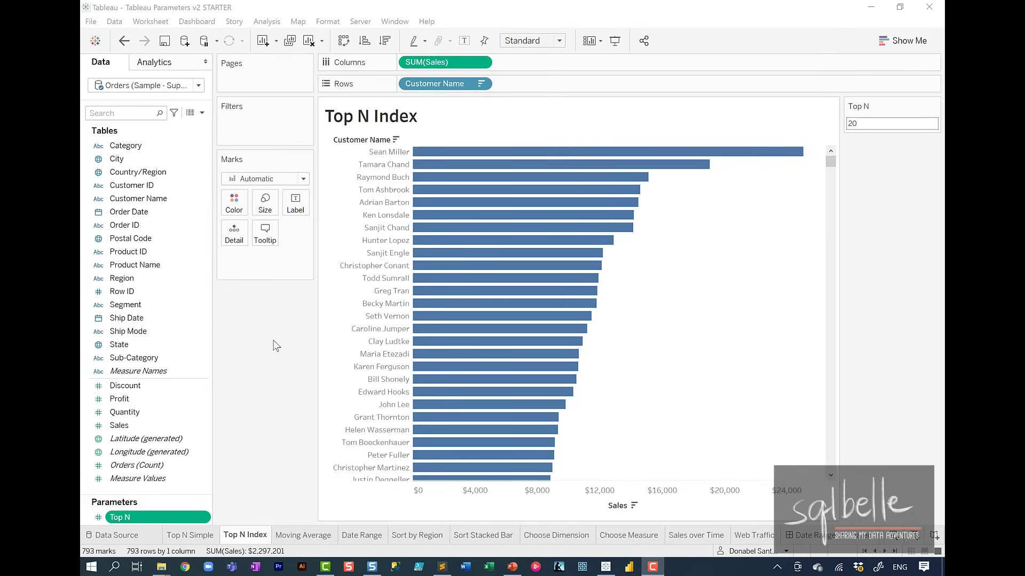
Add an INDEX() calculation to the view, make it discrete and place it before Customer Name on Rows
double_click(242, 263)
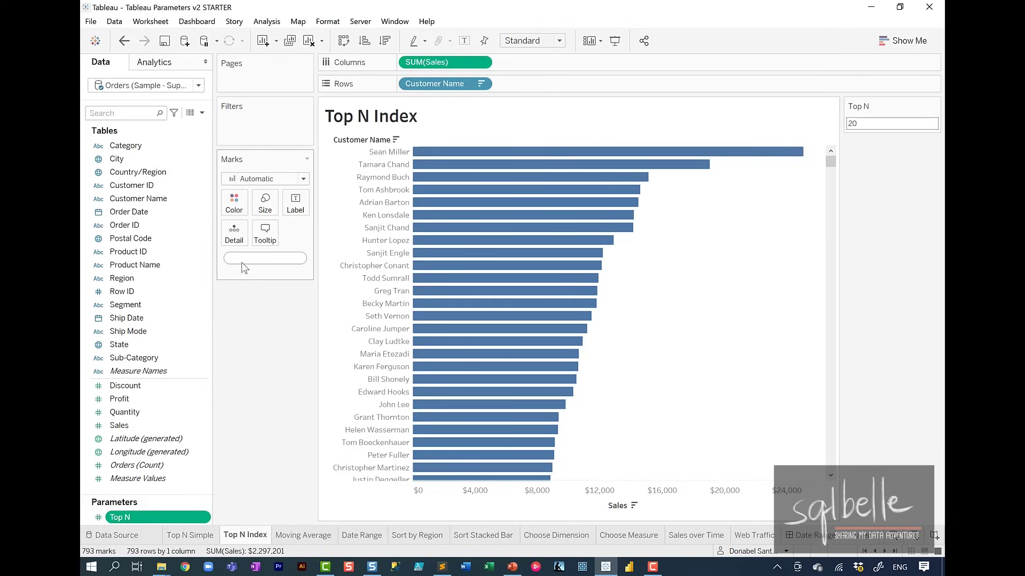
text(INDEX())
key(Return)
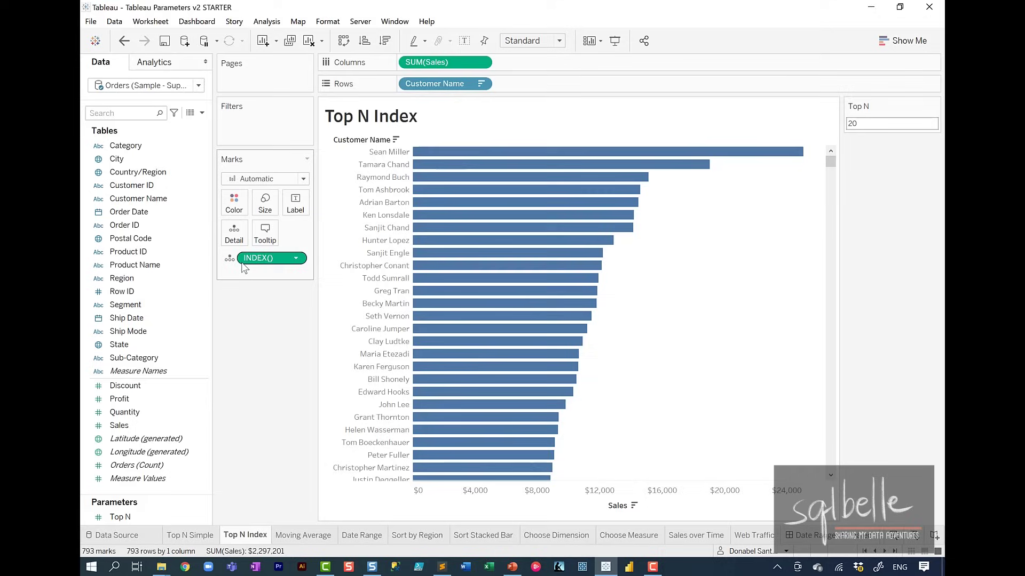
click(296, 258)
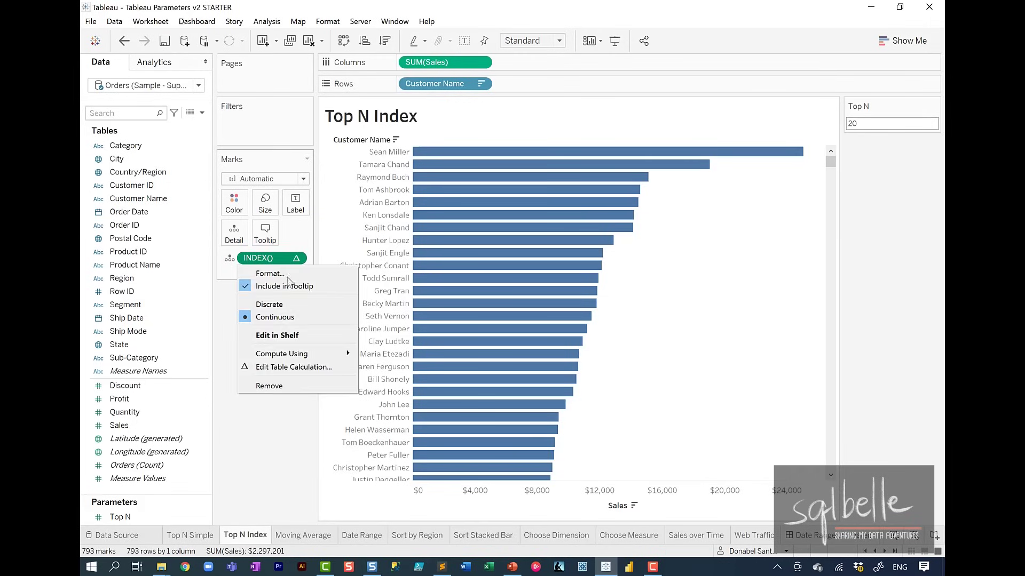
click(269, 304)
drag(261, 258, 406, 85)
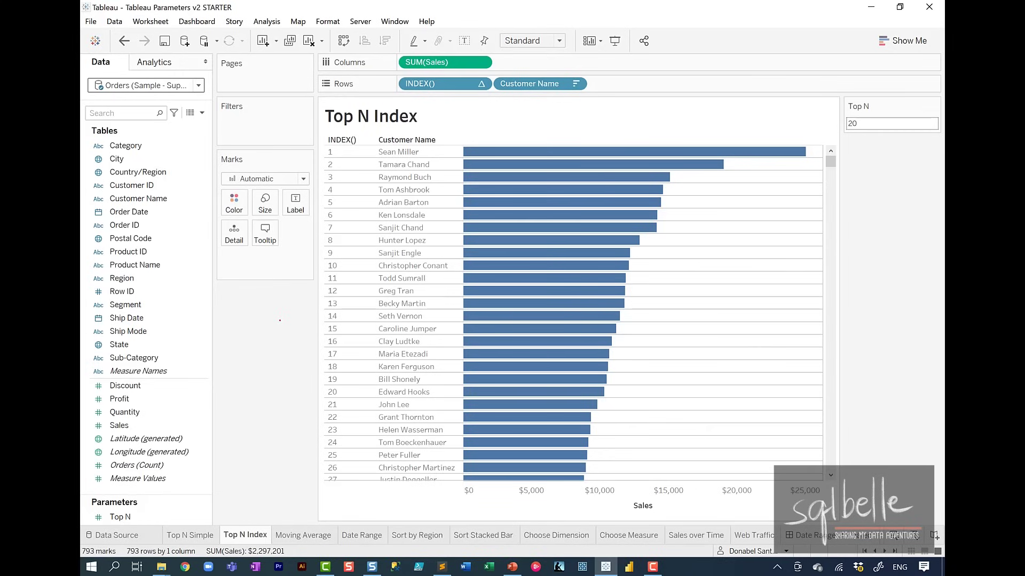
mouse_move(315, 320)
mouse_down()
mouse_move(368, 149)
mouse_move(339, 336)
mouse_up()
mouse_move(534, 160)
mouse_down()
mouse_move(737, 88)
mouse_move(864, 123)
mouse_up()
mouse_move(849, 82)
mouse_down()
mouse_move(870, 138)
mouse_move(853, 147)
mouse_up()
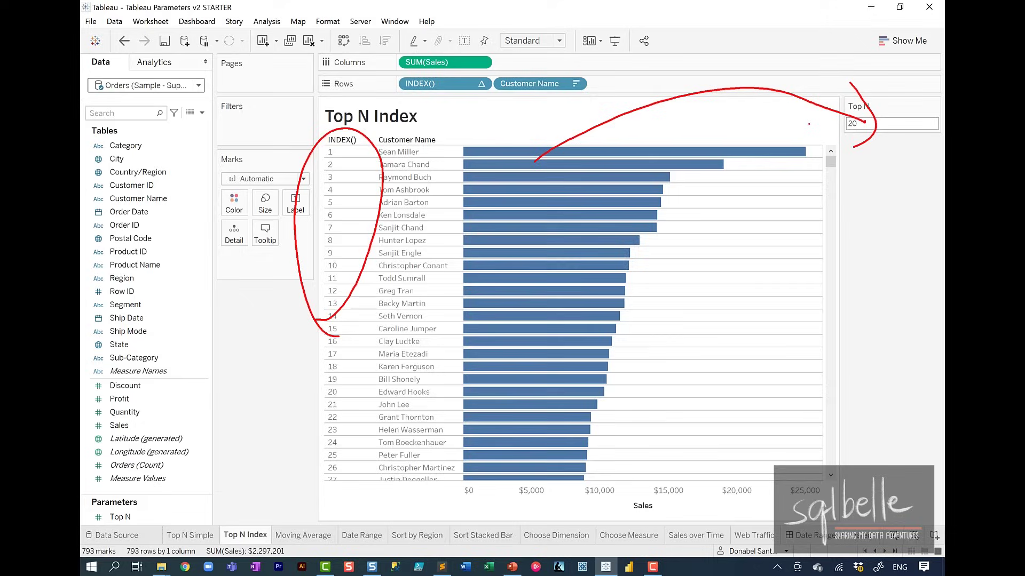
key(Escape)
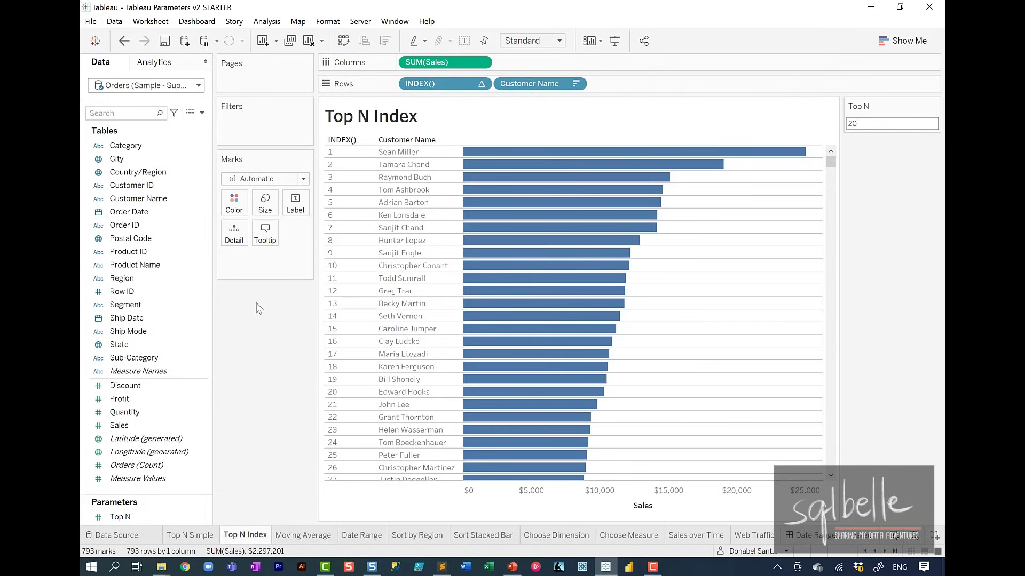
Start a new calculated field and name it In Top N?
click(201, 113)
click(202, 126)
drag(486, 342, 462, 267)
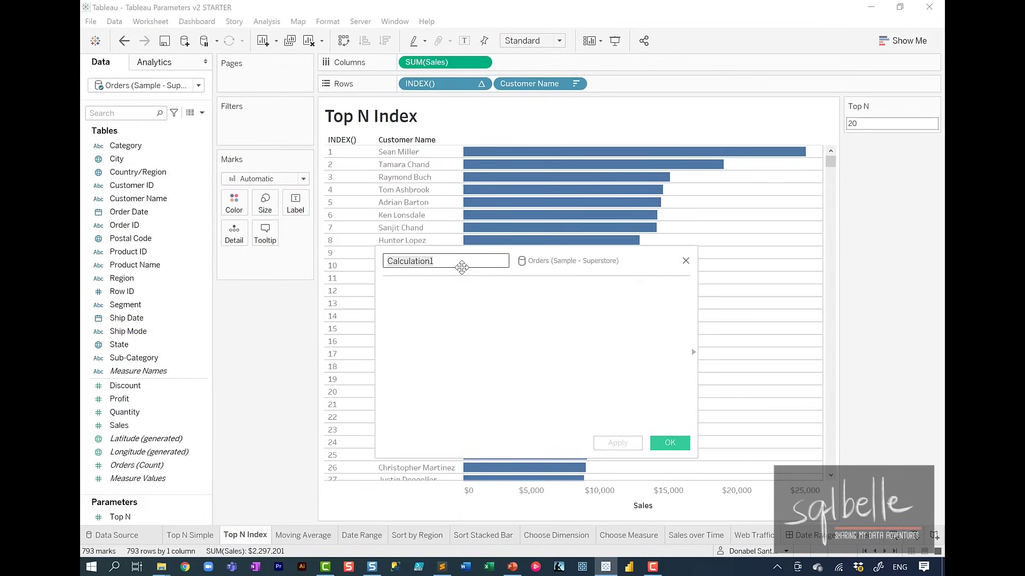
key(ctrl+a)
key(BackSpace)
text(In)
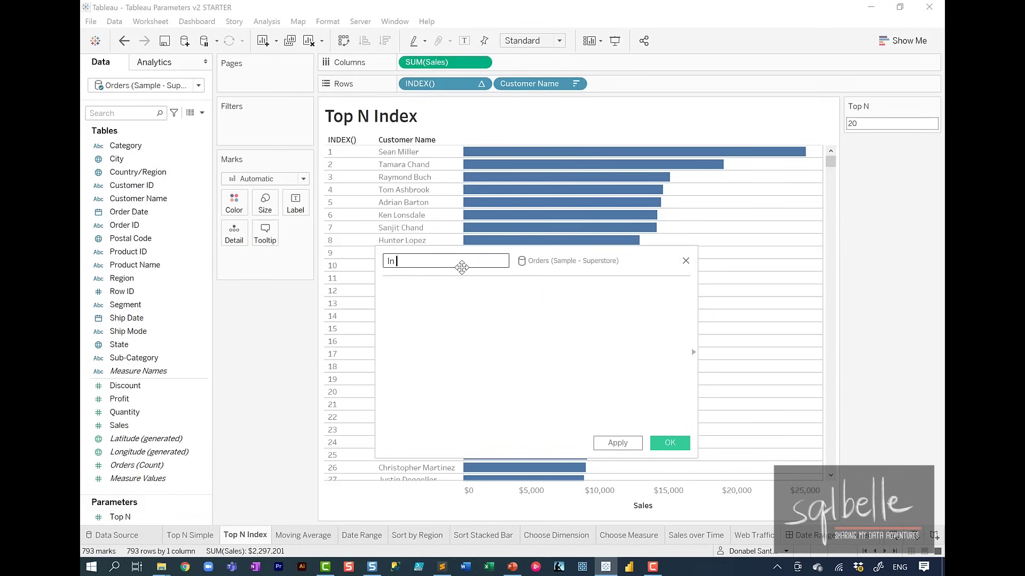
text( Top N?)
Define the calculated field's formula as INDEX() <= [Top N], reusing the INDEX() field and the Top N parameter, and save it
click(531, 312)
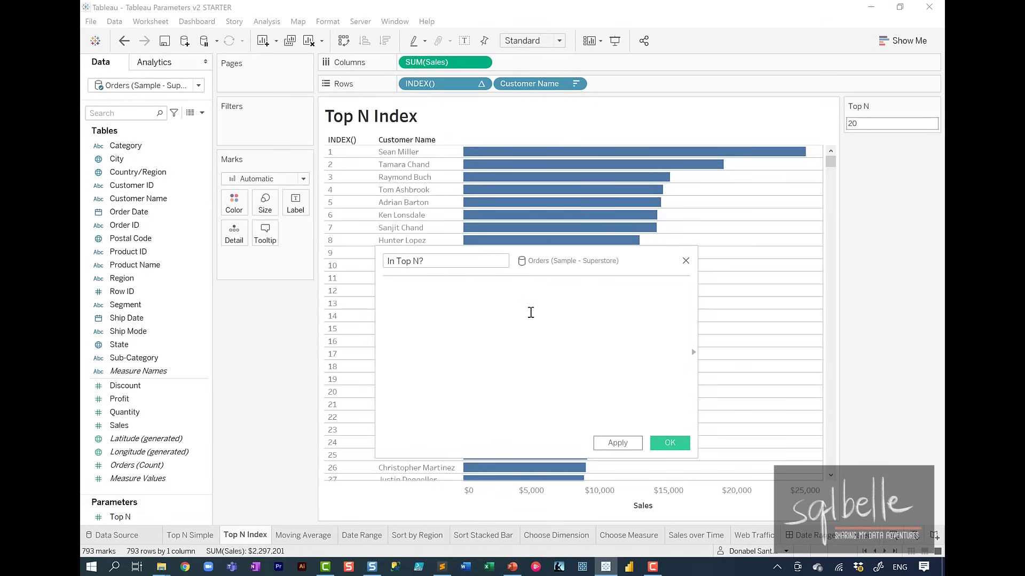
drag(420, 84, 442, 336)
text(<=)
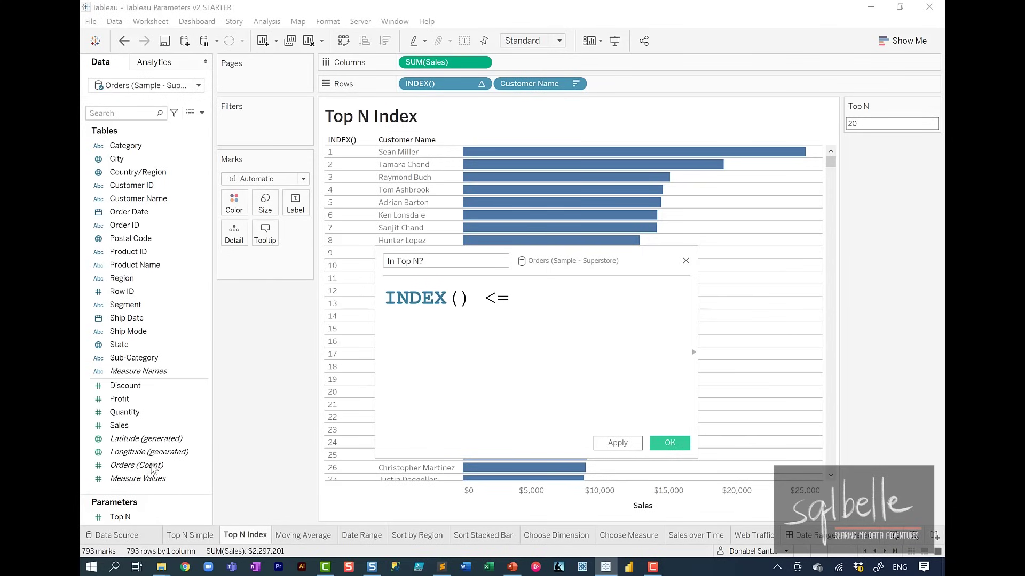
drag(120, 517, 557, 346)
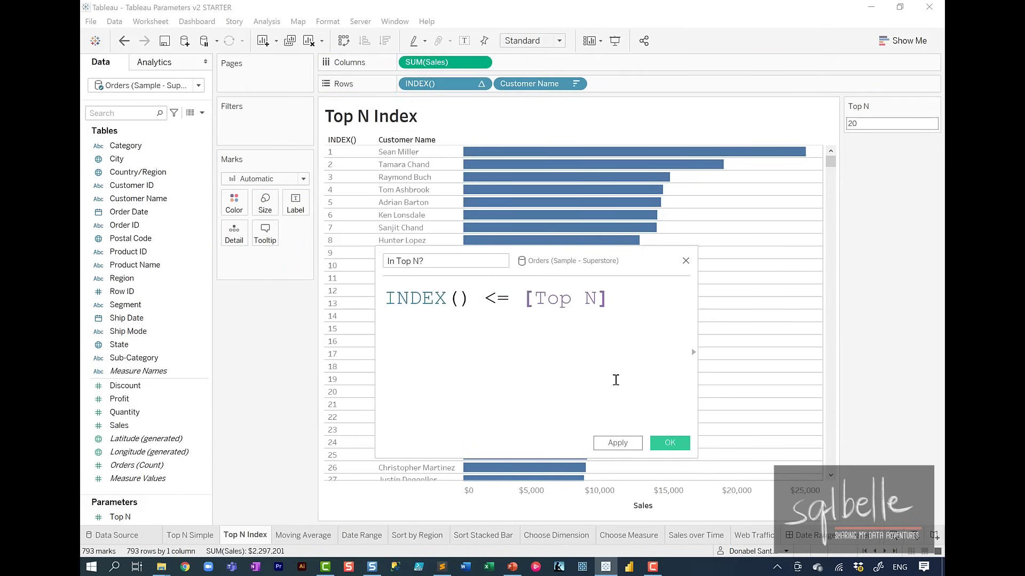
click(658, 441)
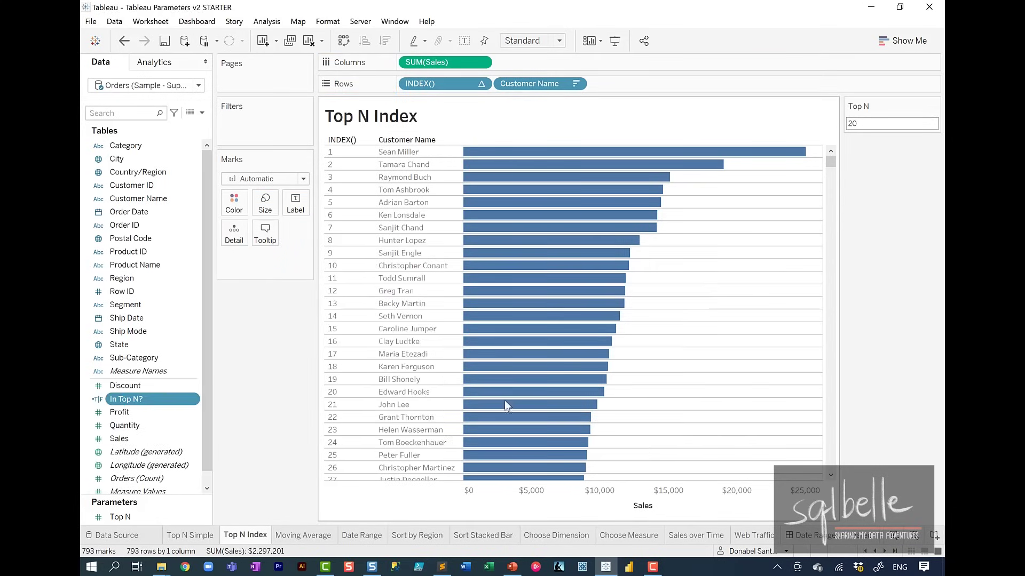
Filter the sheet by In Top N?, keeping only the True value
drag(164, 401, 267, 118)
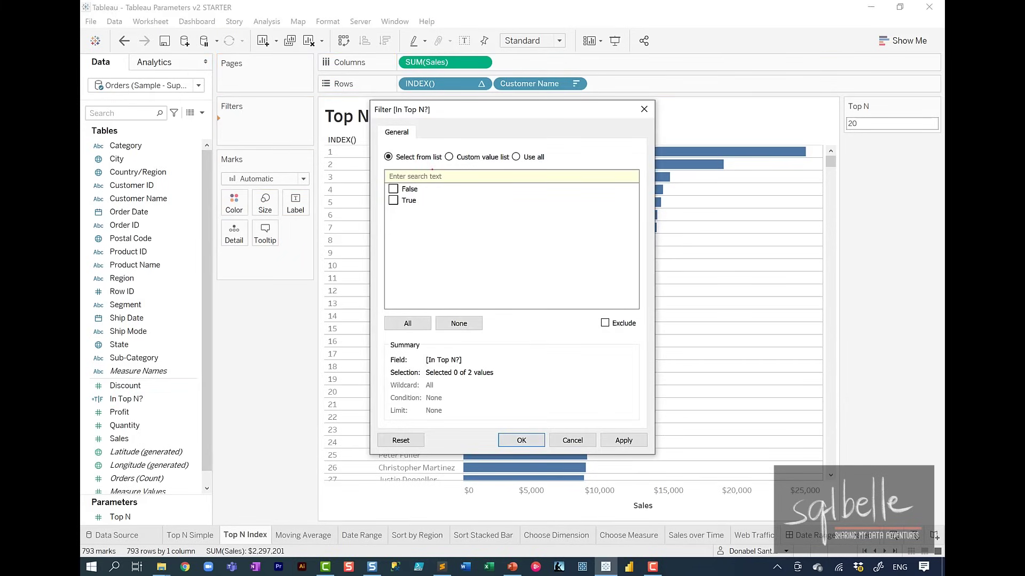
mouse_move(430, 198)
mouse_down()
mouse_move(373, 220)
mouse_move(455, 209)
mouse_up()
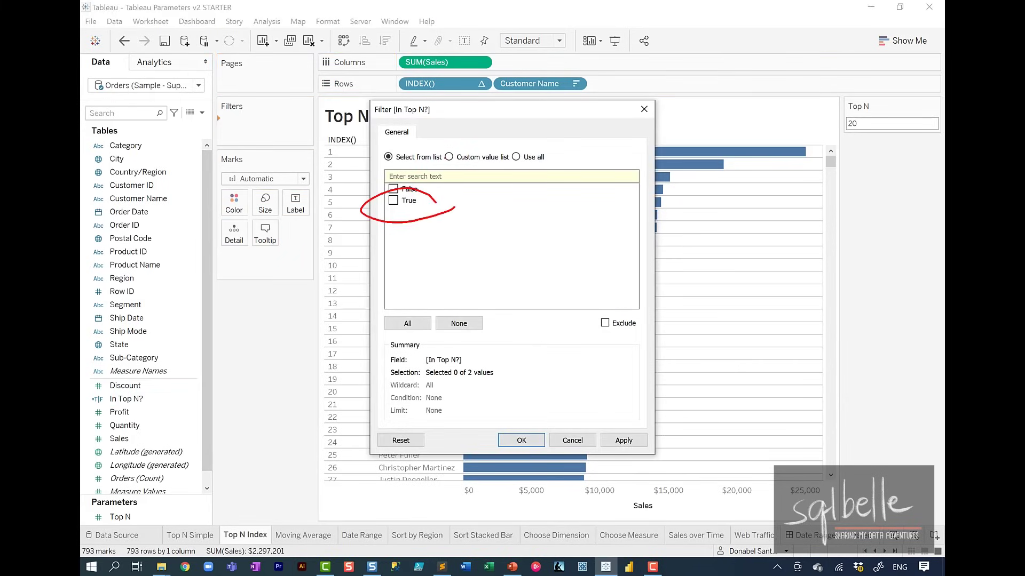
click(395, 201)
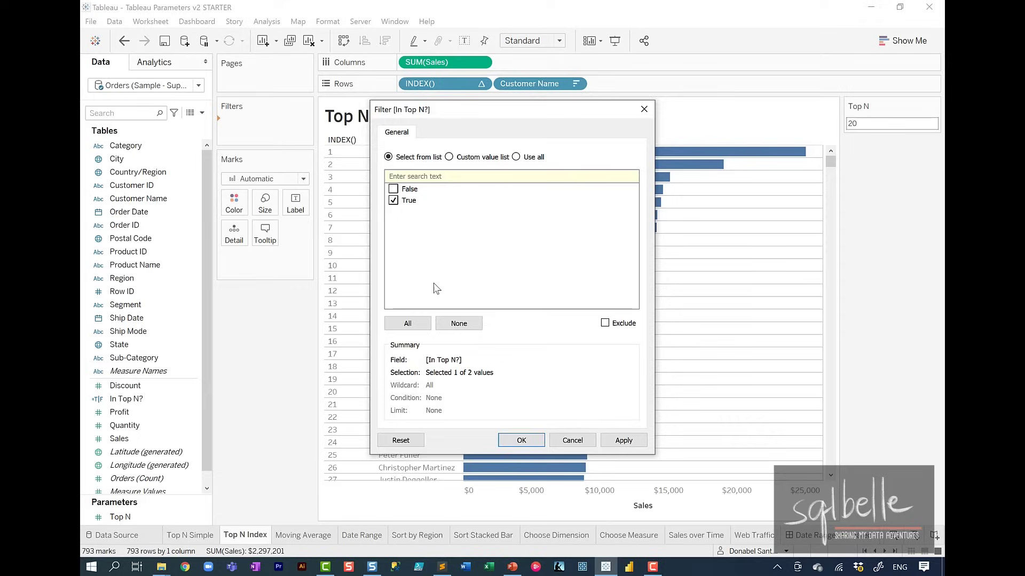
click(526, 441)
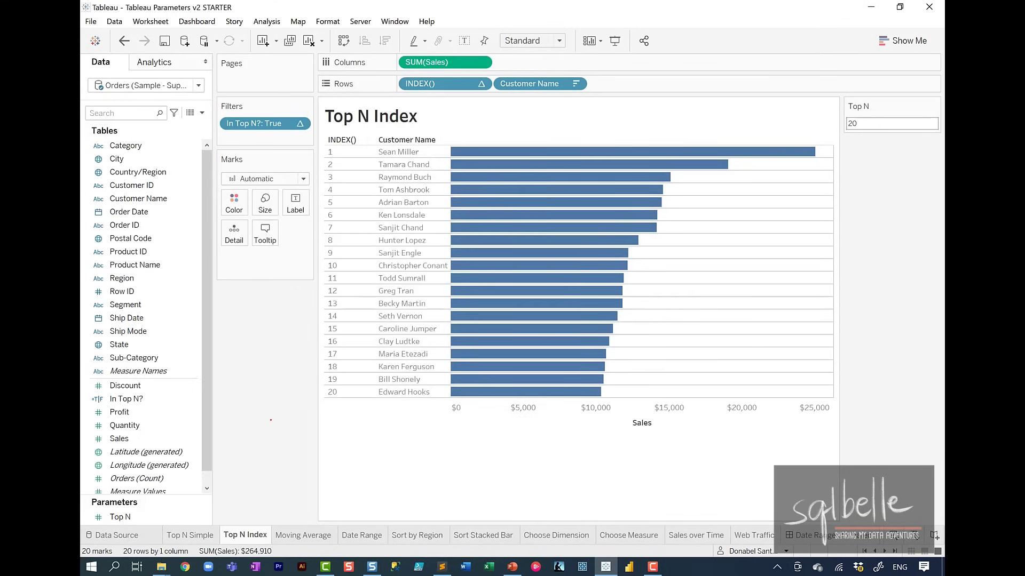
mouse_move(321, 442)
mouse_down()
mouse_move(347, 112)
mouse_move(323, 441)
mouse_up()
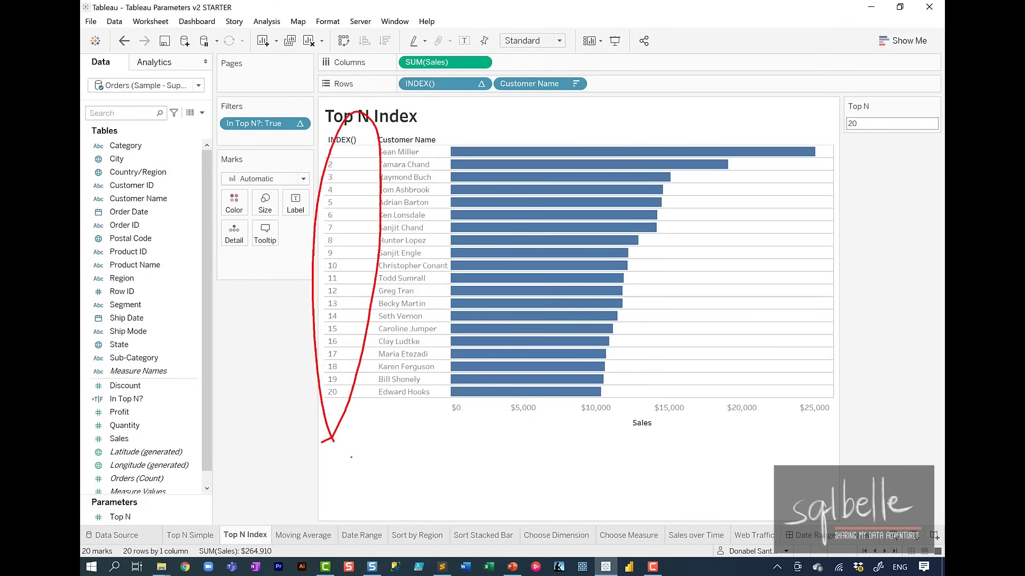
Hide the INDEX() header in the chart and set the Top N parameter to 10
click(481, 84)
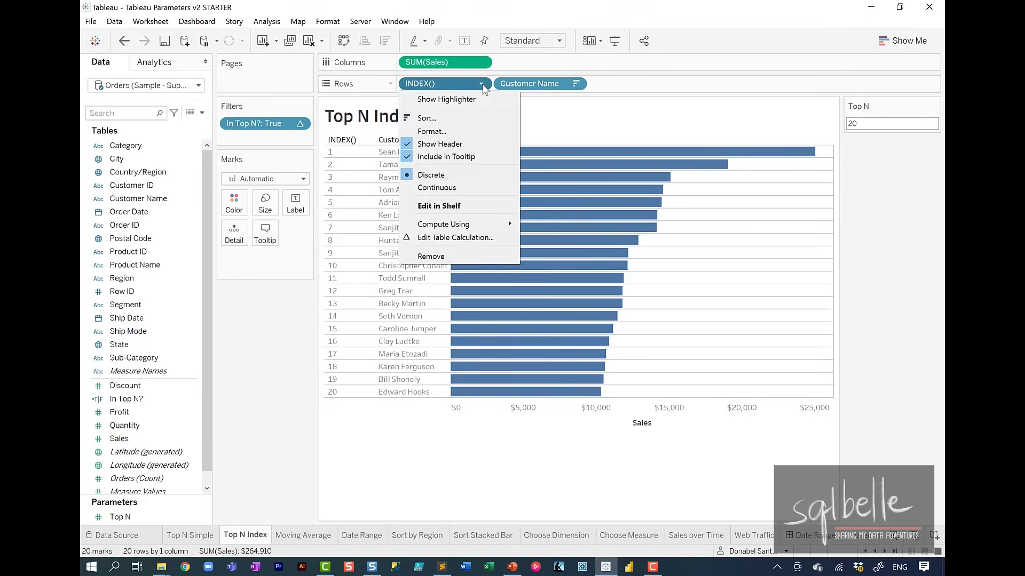
click(444, 145)
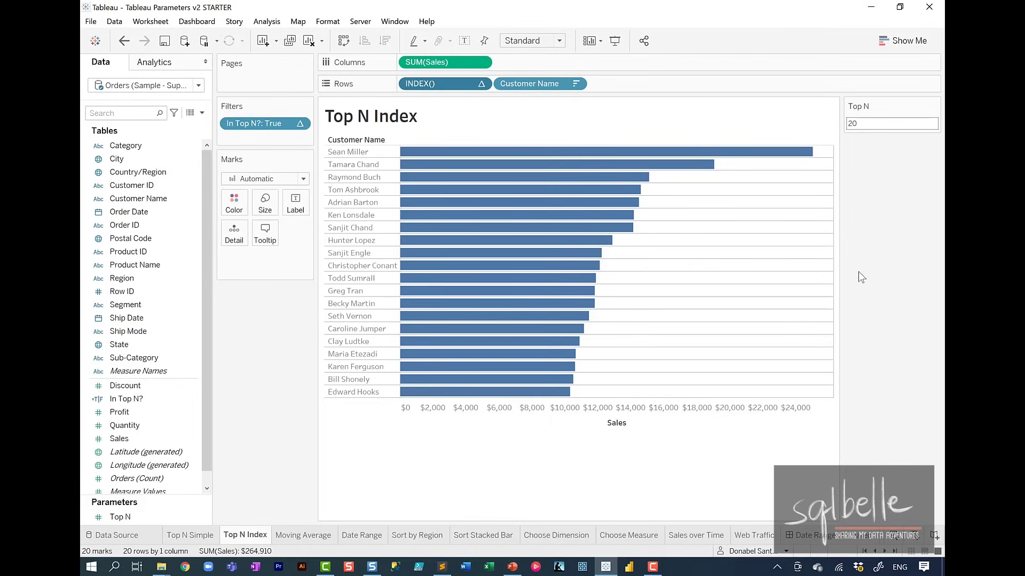
double_click(881, 122)
text(10)
key(Return)
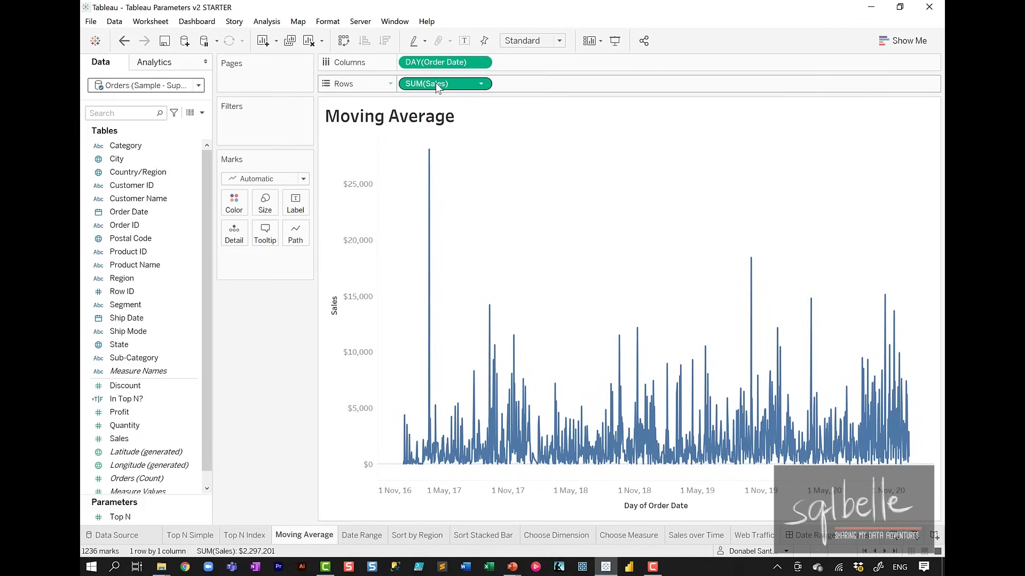
On the Moving Average sheet, duplicate SUM(Sales) on Rows and apply the Moving Average quick table calculation to the copy
drag(437, 86, 525, 87)
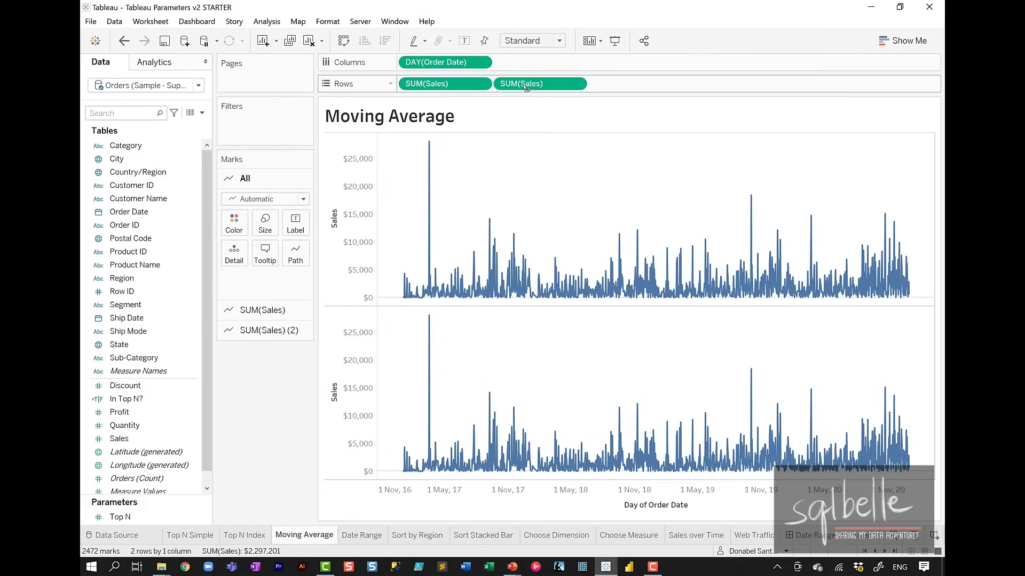
click(576, 84)
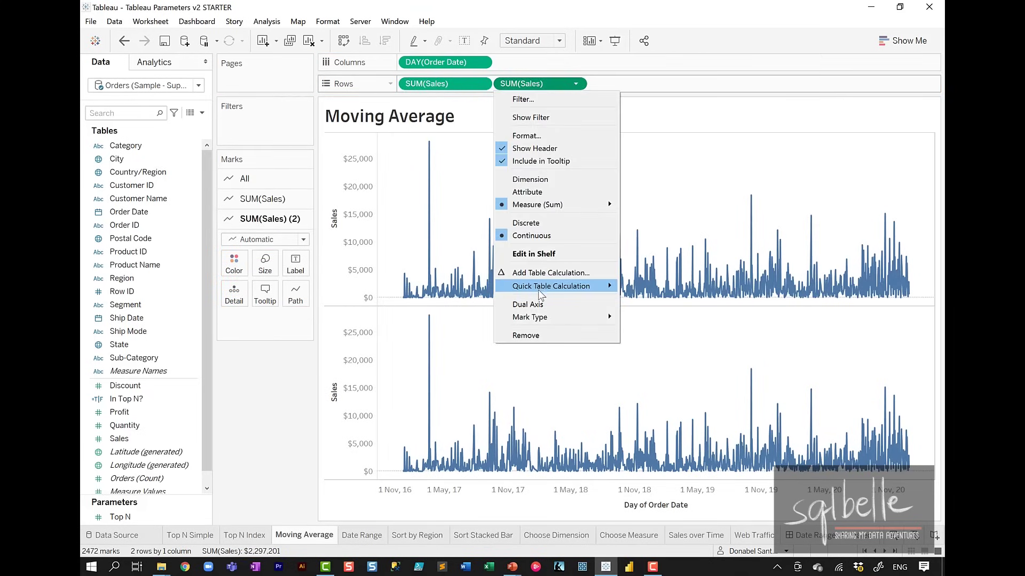
mouse_move(541, 295)
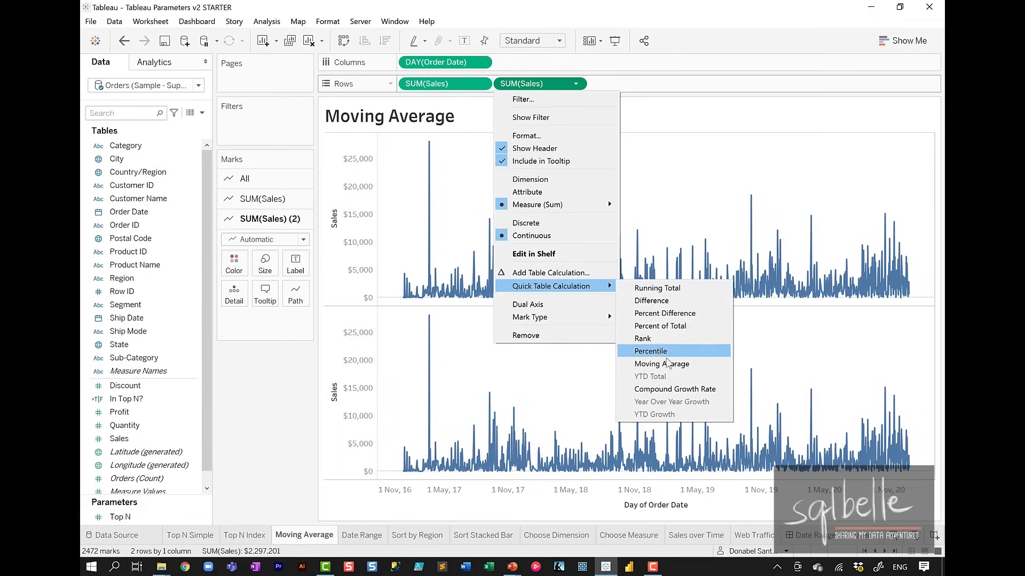
click(667, 363)
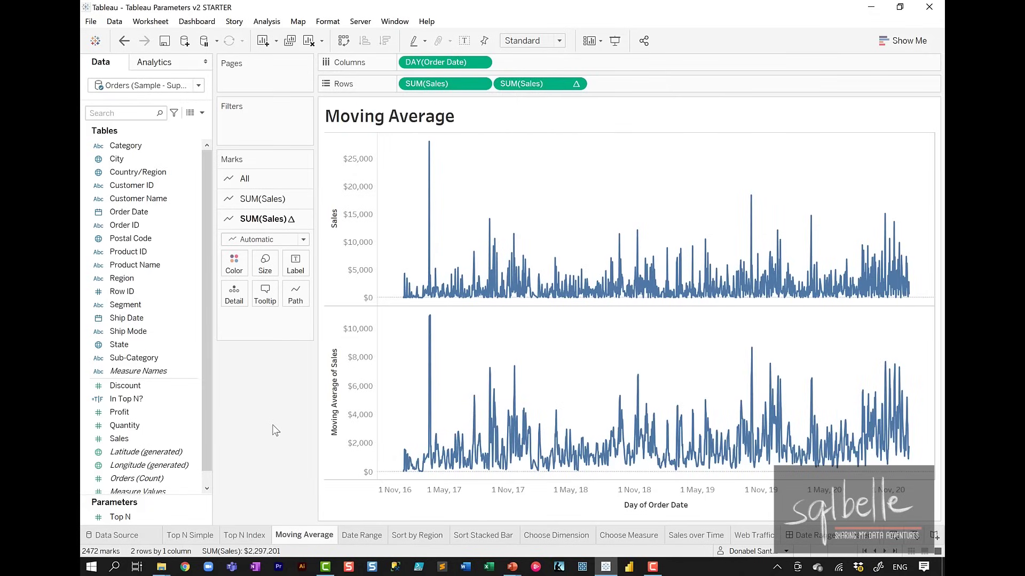
Combine both Sales measures on a dual axis and color the moving average dark orange from the Color Blind palette
click(577, 84)
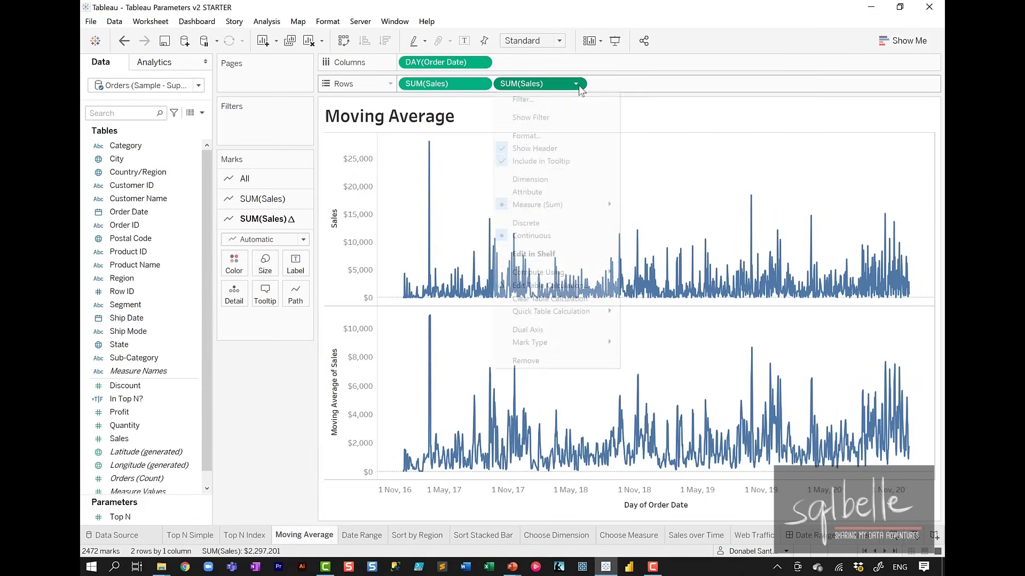
click(538, 331)
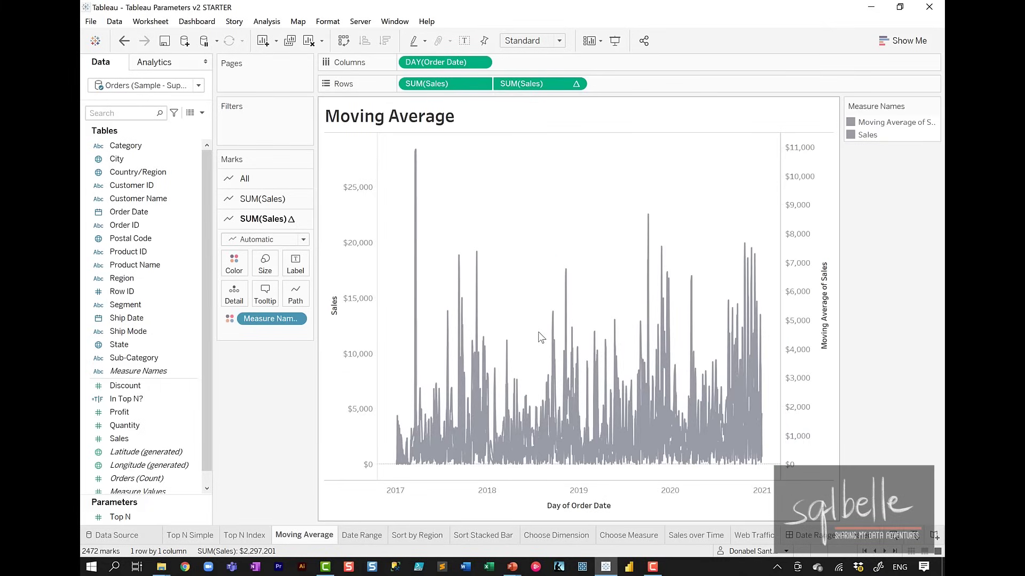
double_click(869, 124)
click(621, 178)
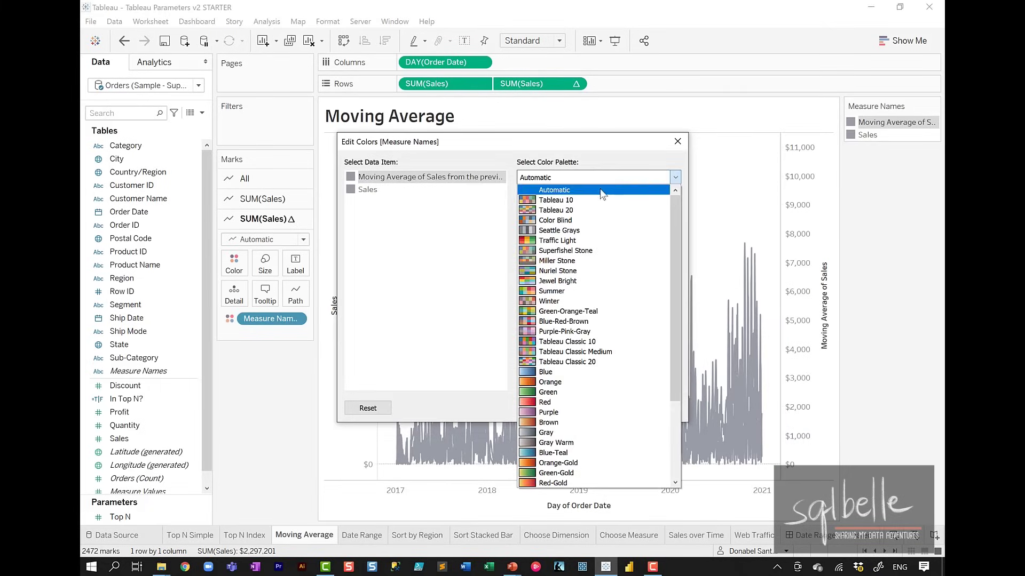
click(555, 220)
click(561, 205)
click(643, 411)
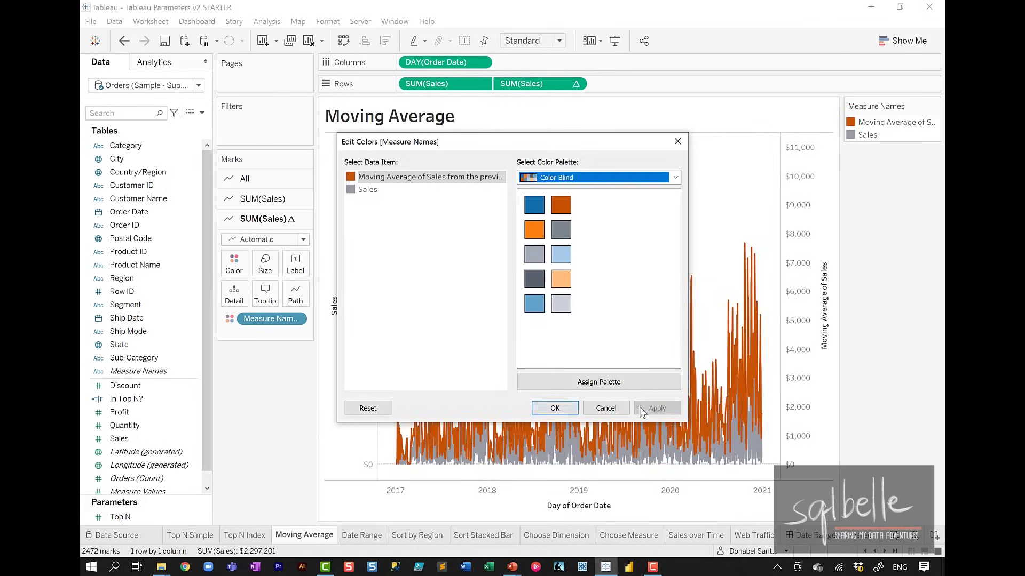
click(555, 409)
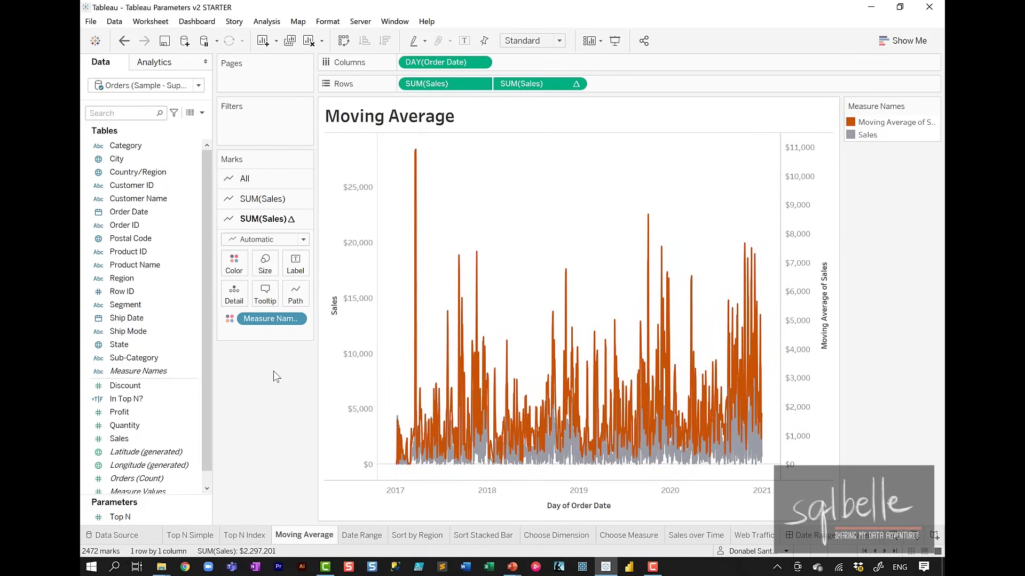
Synchronize the moving average axis with the Sales axis and hide its header
right_click(805, 172)
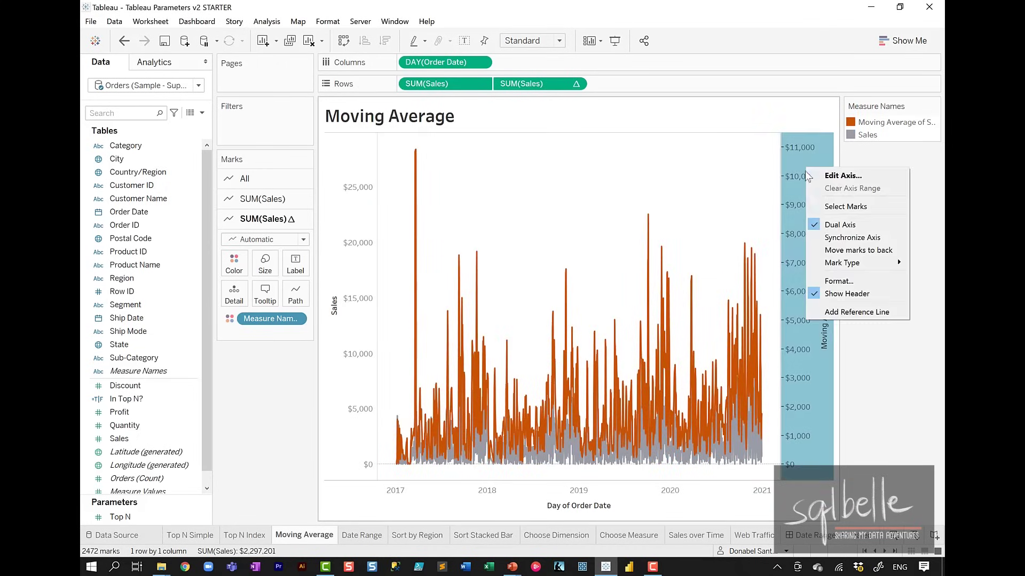
click(817, 237)
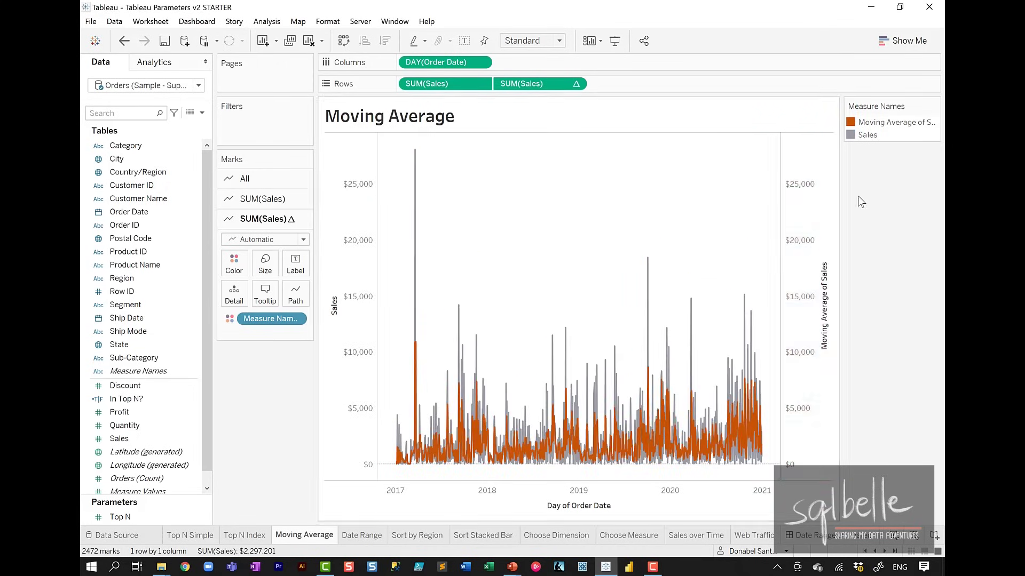
right_click(812, 200)
click(844, 322)
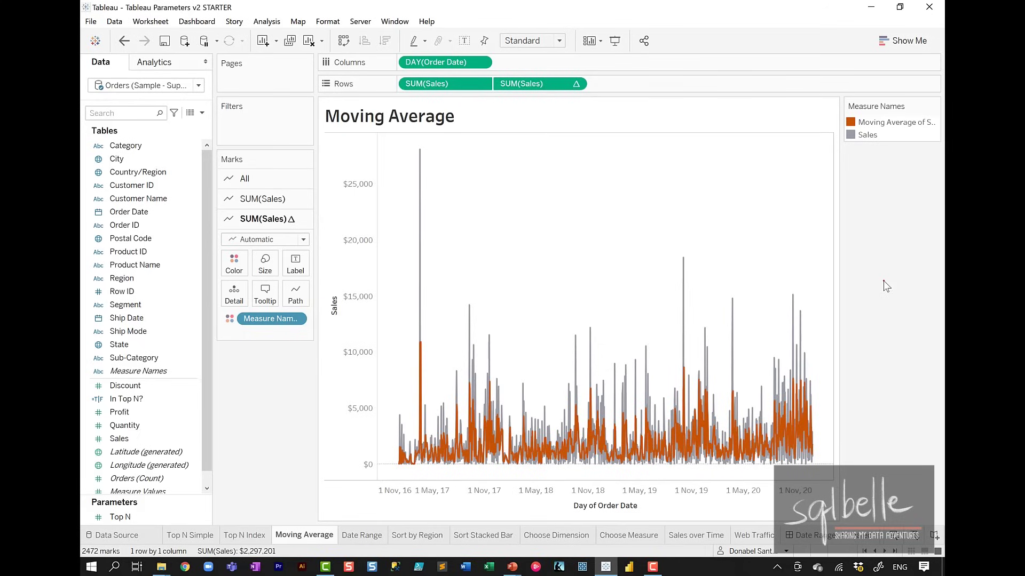
mouse_move(494, 46)
mouse_down()
mouse_move(381, 40)
mouse_move(515, 45)
mouse_move(487, 30)
mouse_up()
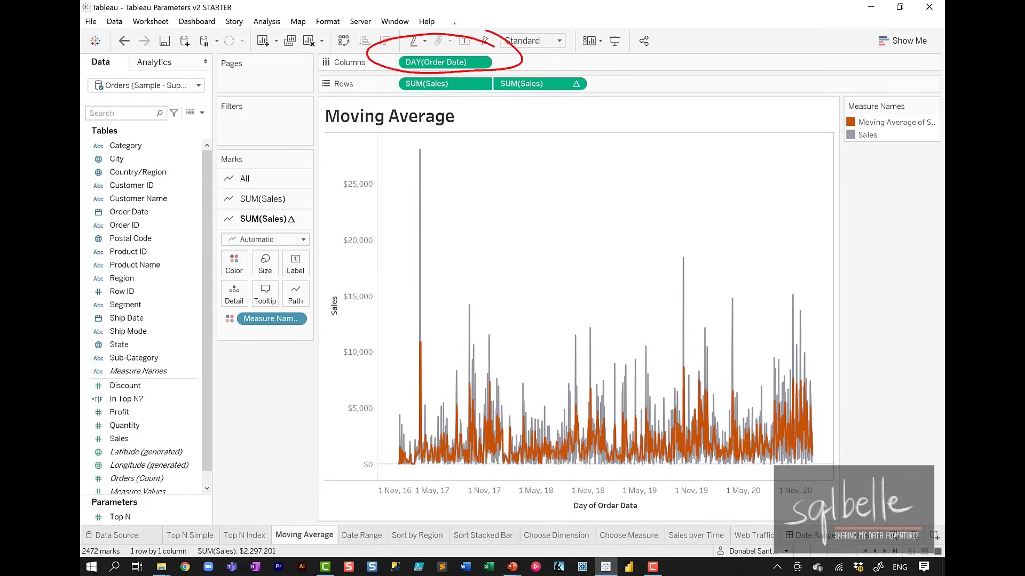
key(Escape)
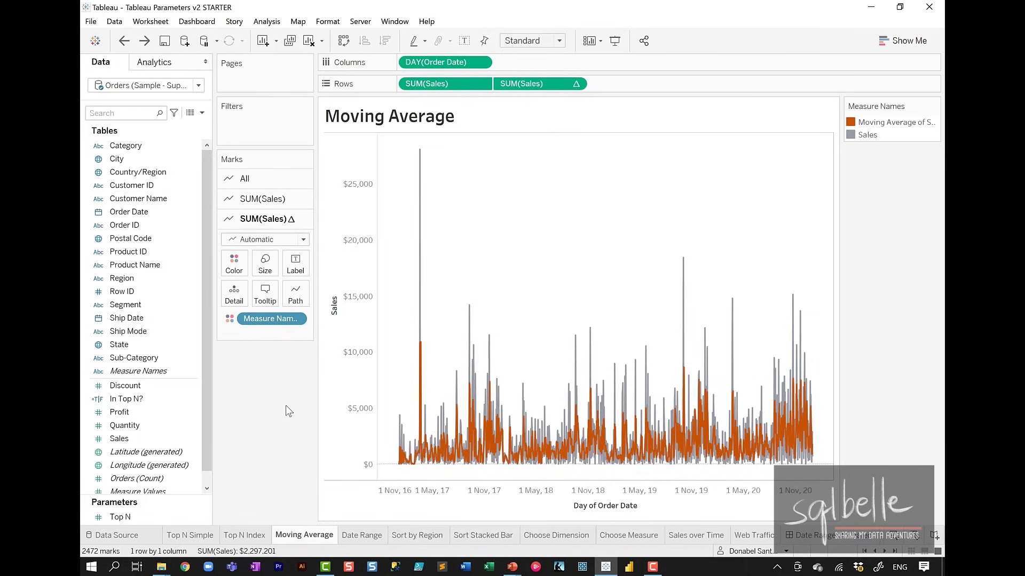
Examine the moving average's table calculation settings for the previous, next and current values
click(577, 84)
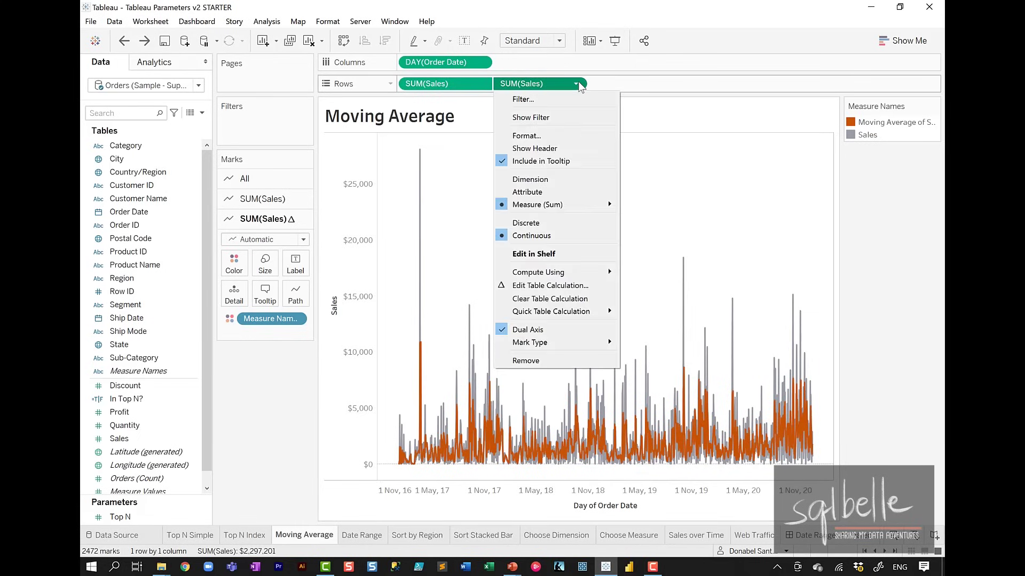
click(555, 287)
click(229, 196)
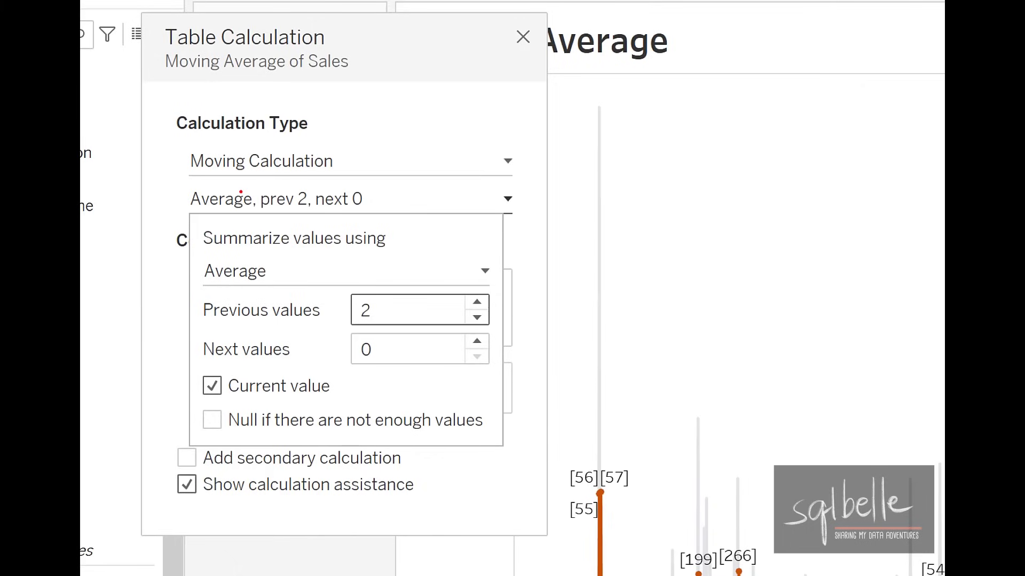
mouse_move(384, 286)
mouse_down()
mouse_move(354, 273)
mouse_move(409, 299)
mouse_move(376, 271)
mouse_up()
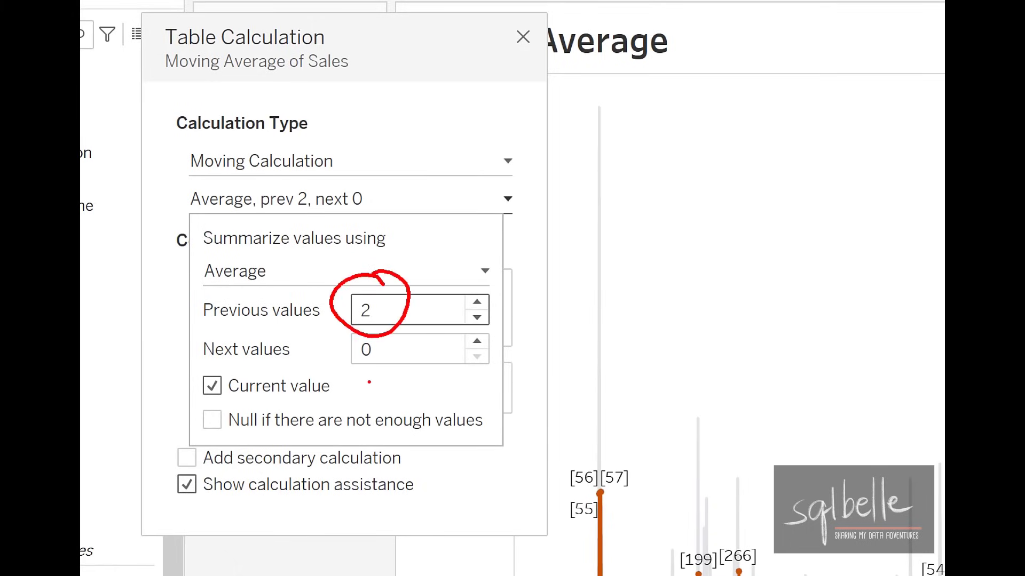
mouse_move(347, 380)
mouse_down()
mouse_move(450, 375)
mouse_move(332, 389)
mouse_move(360, 393)
mouse_up()
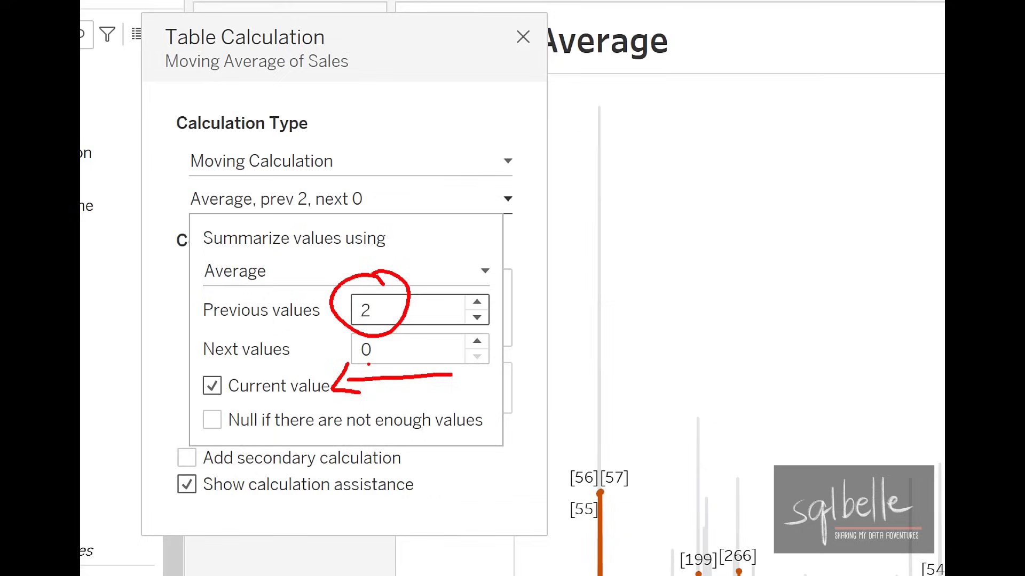
mouse_move(583, 242)
mouse_down()
mouse_move(558, 277)
mouse_move(421, 305)
mouse_up()
drag(447, 289, 433, 318)
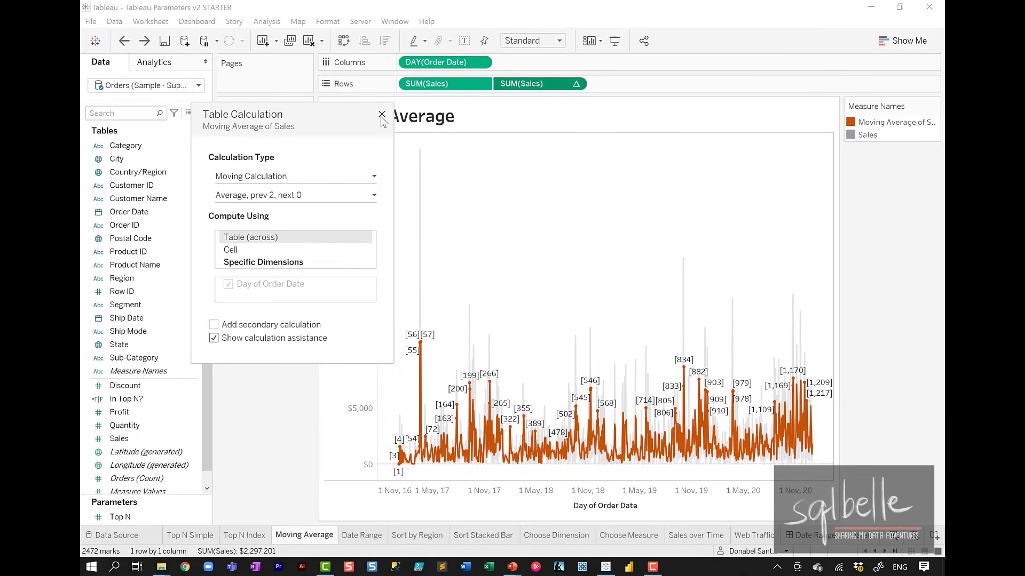
click(523, 36)
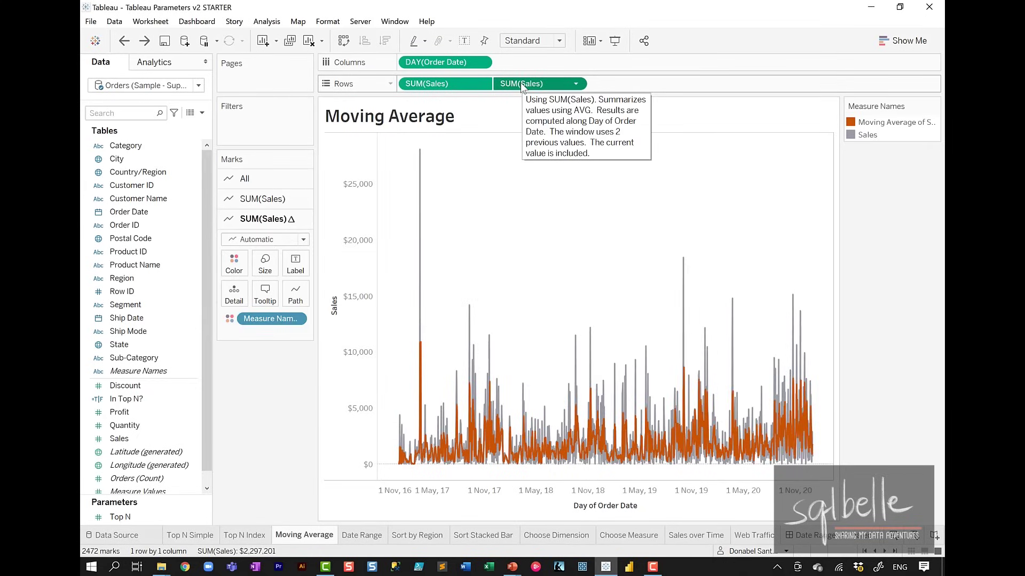
Save the moving average table calculation from Rows as a calculated field named Moving Average in the data source
drag(520, 82, 145, 248)
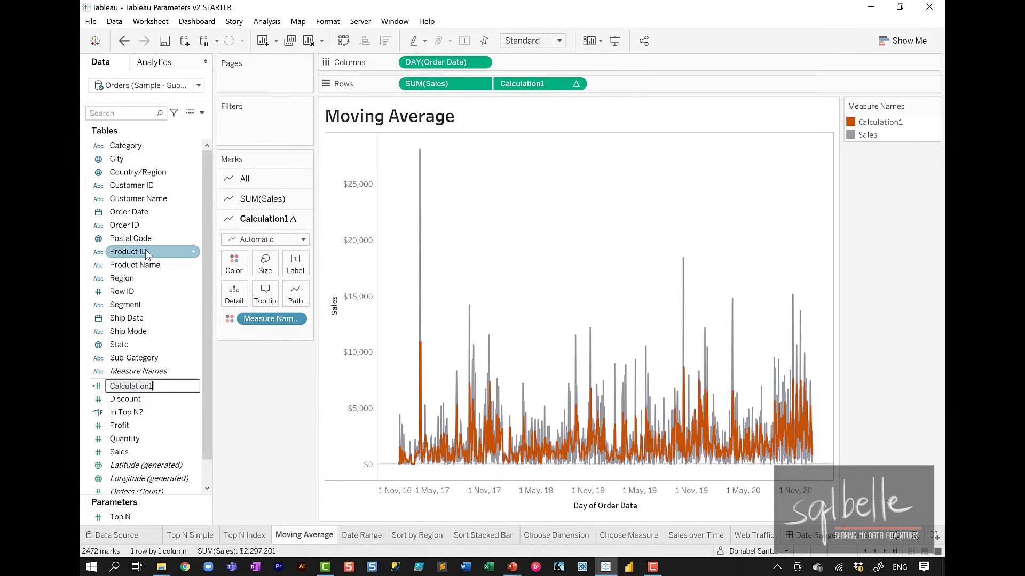
key(BackSpace)
text(Moving )
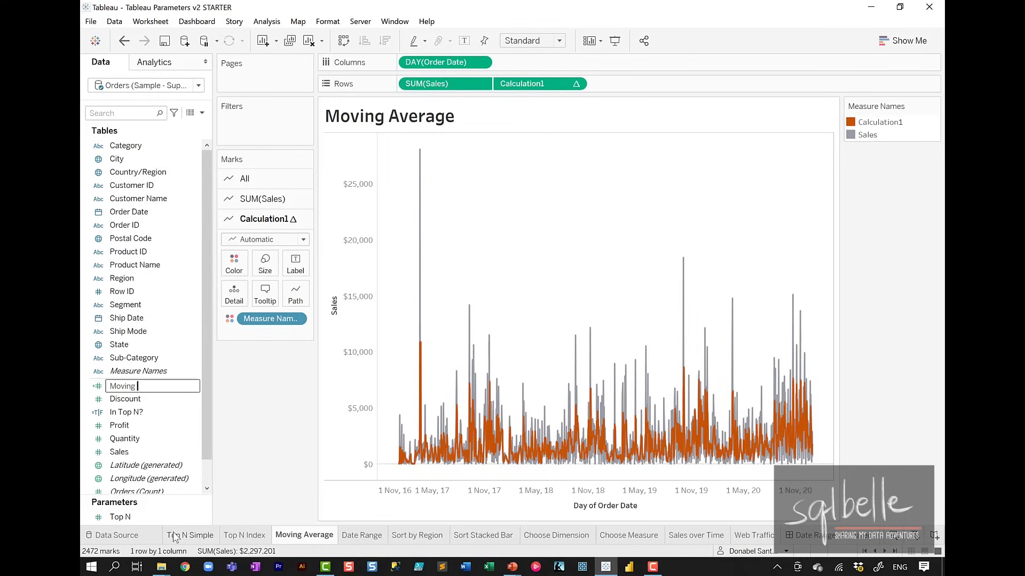
text(Average)
key(Return)
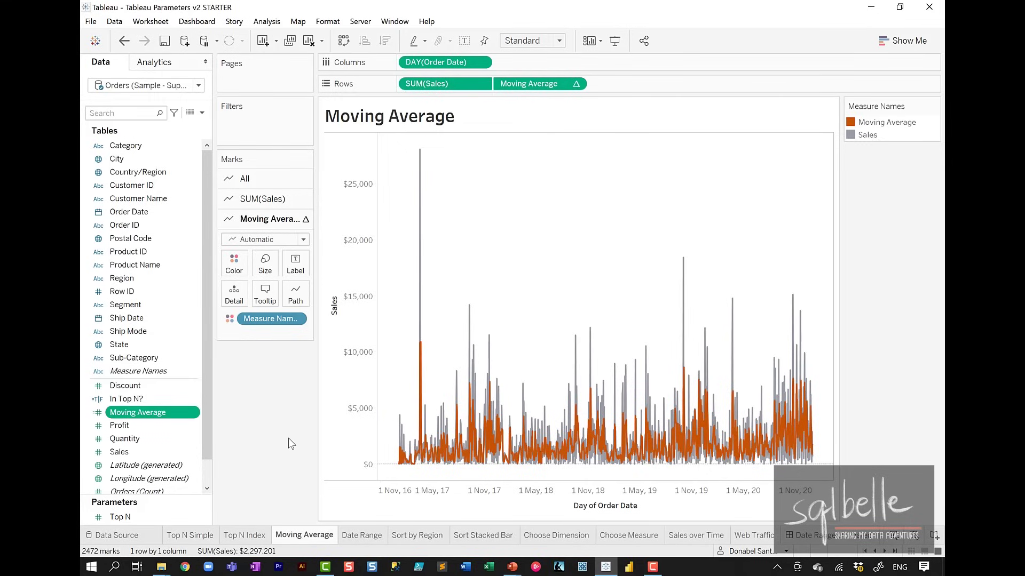
Examine the formula of the Moving Average calculated field, especially its window start and end arguments
right_click(149, 412)
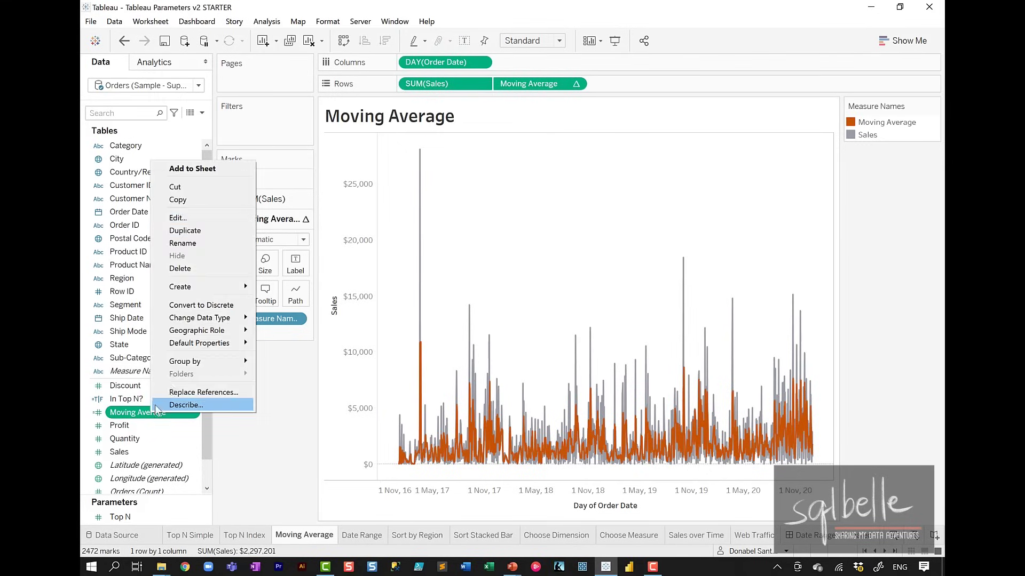
click(201, 213)
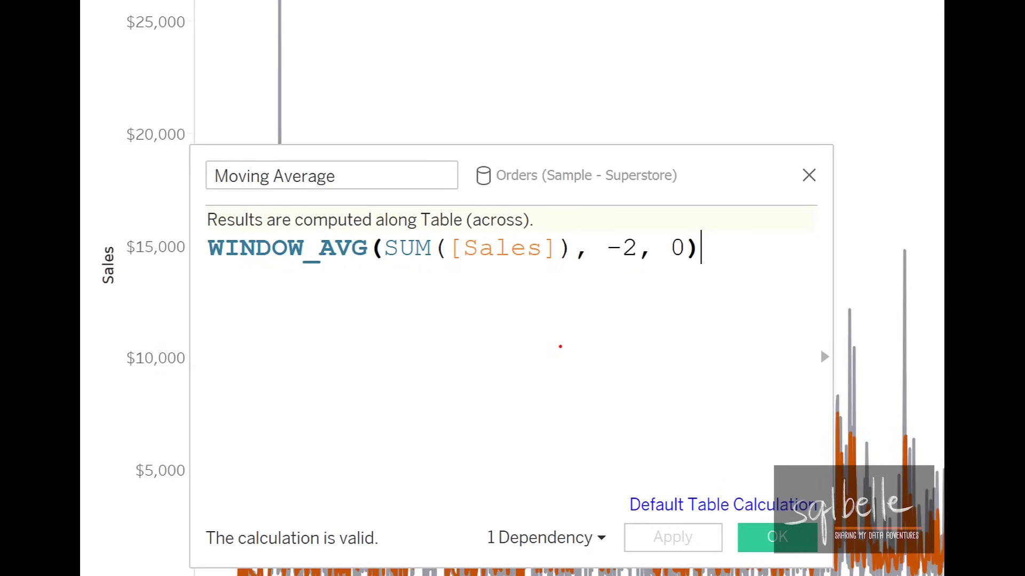
drag(627, 265, 607, 278)
mouse_move(795, 118)
mouse_down()
mouse_move(631, 223)
mouse_move(643, 225)
mouse_up()
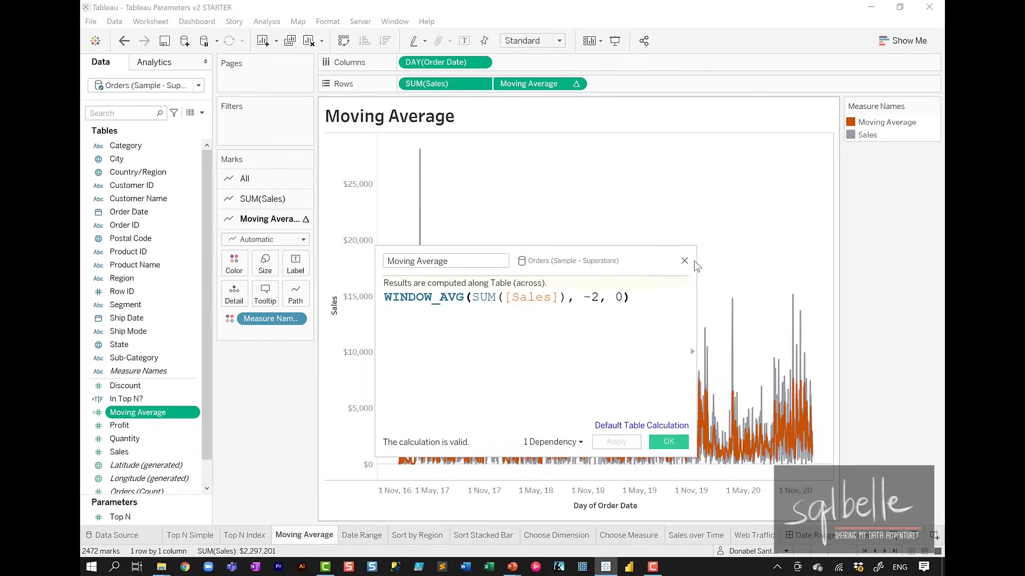
click(808, 176)
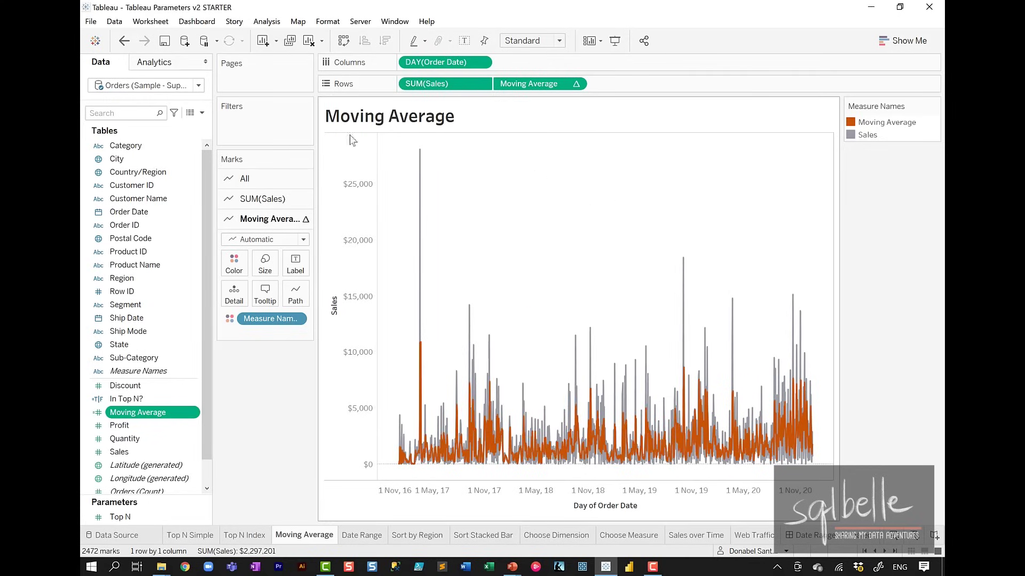
Create an integer parameter named Previous N Days with a current value of 2
click(202, 112)
click(175, 140)
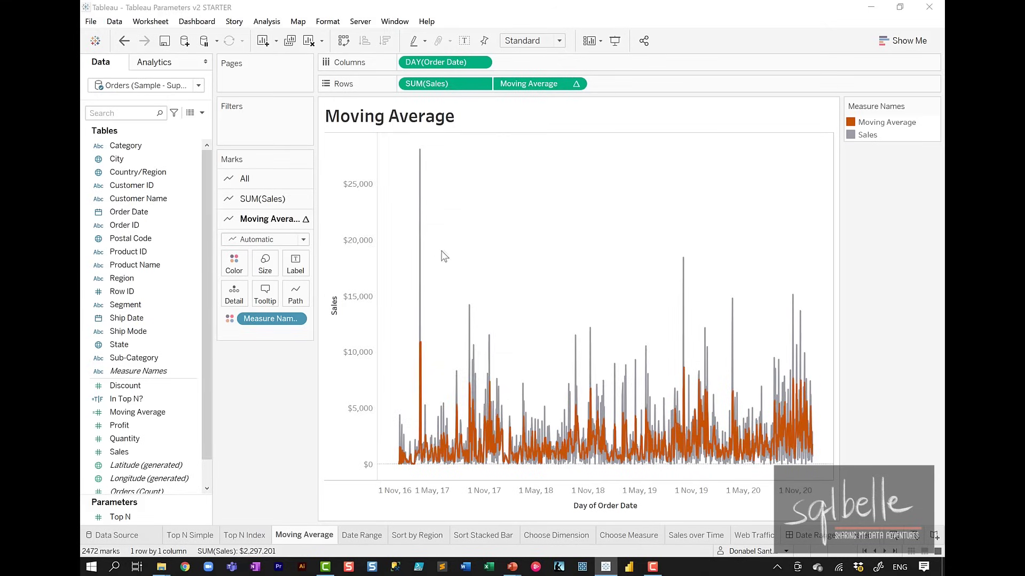
drag(473, 168, 248, 172)
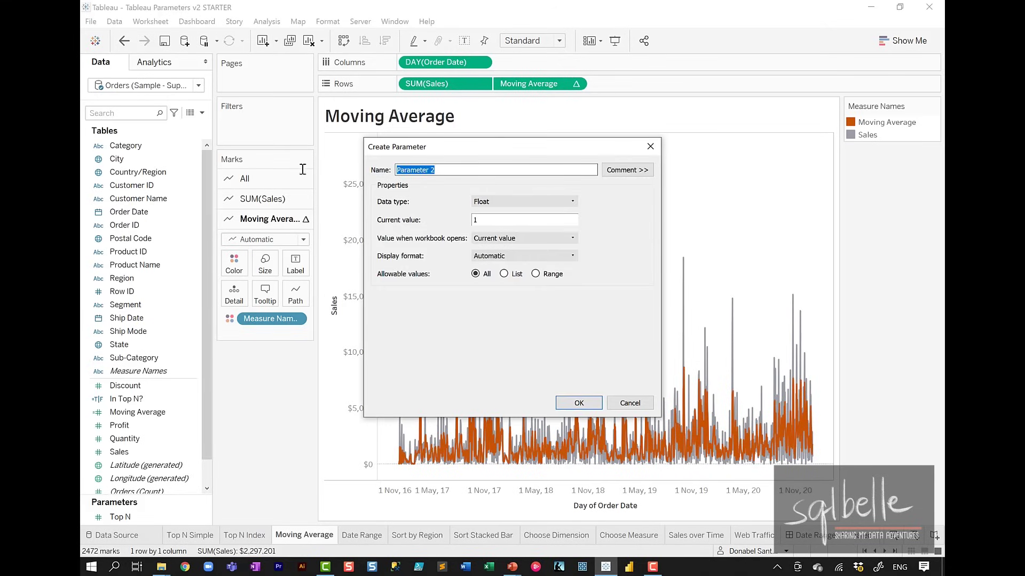
text(Previous N Days)
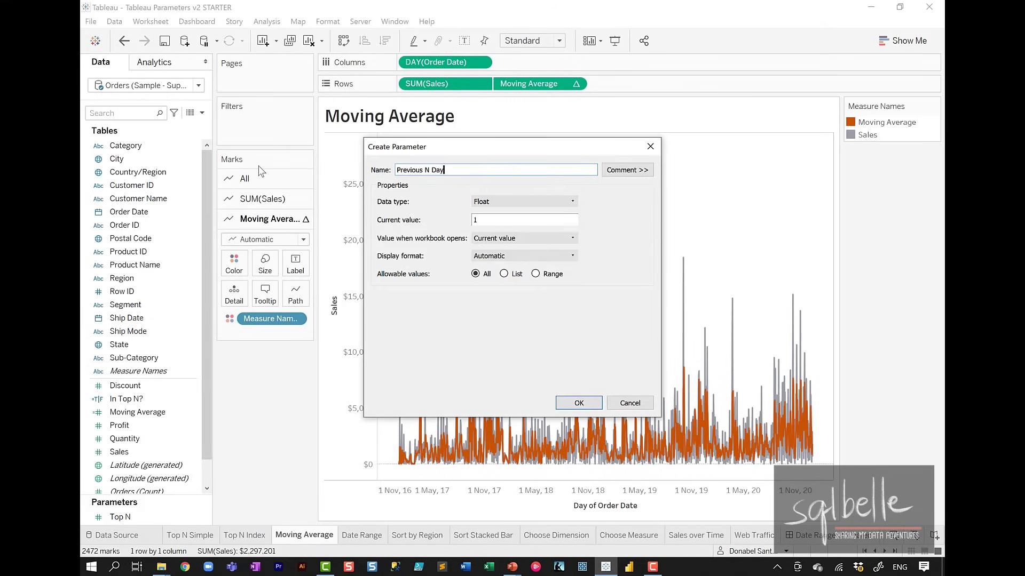
click(513, 200)
click(510, 220)
click(507, 220)
text(2)
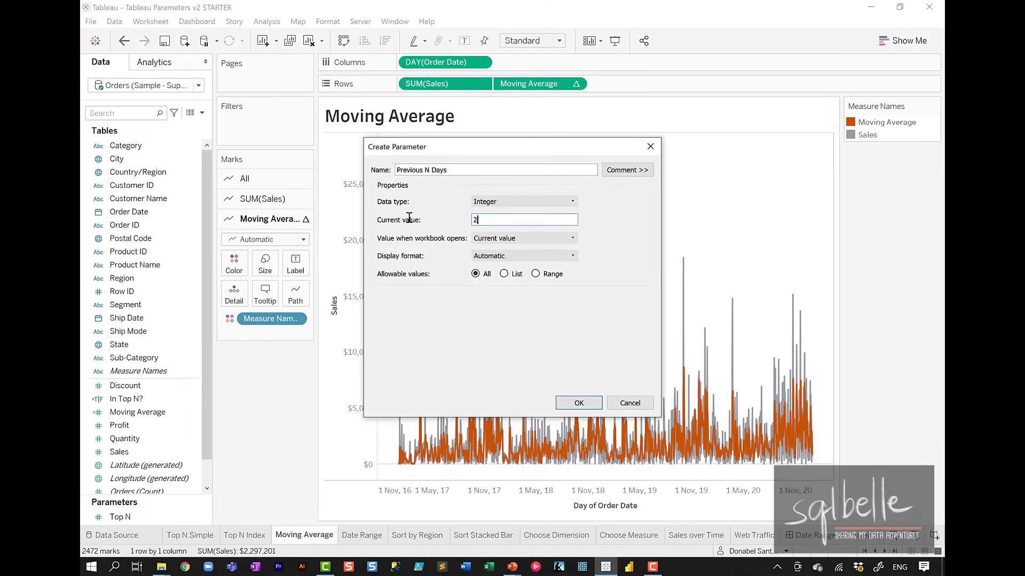
Limit the new parameter to a range from 1 to 100 with a step size of 1 and save it
click(550, 276)
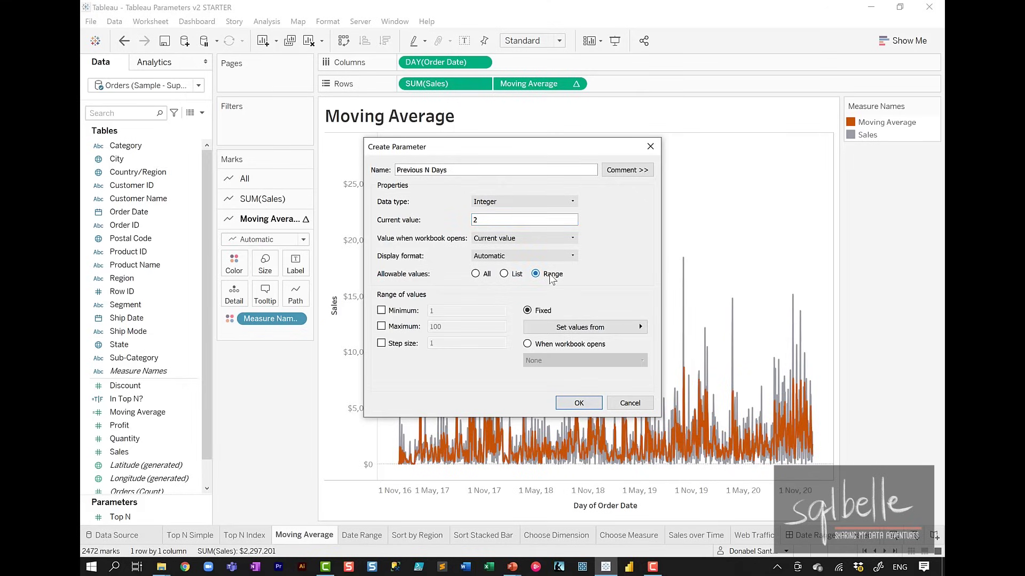
click(393, 315)
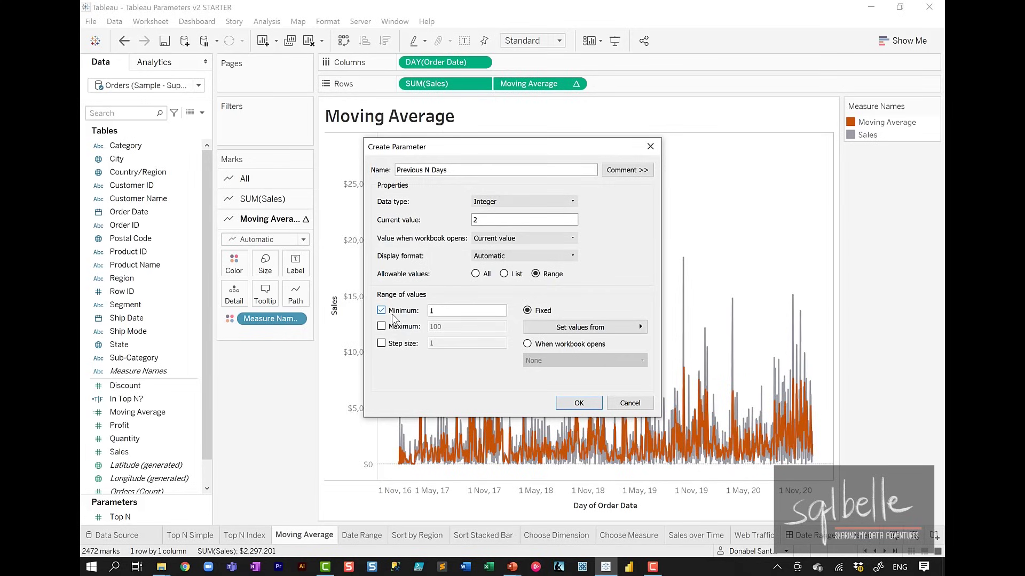
click(395, 329)
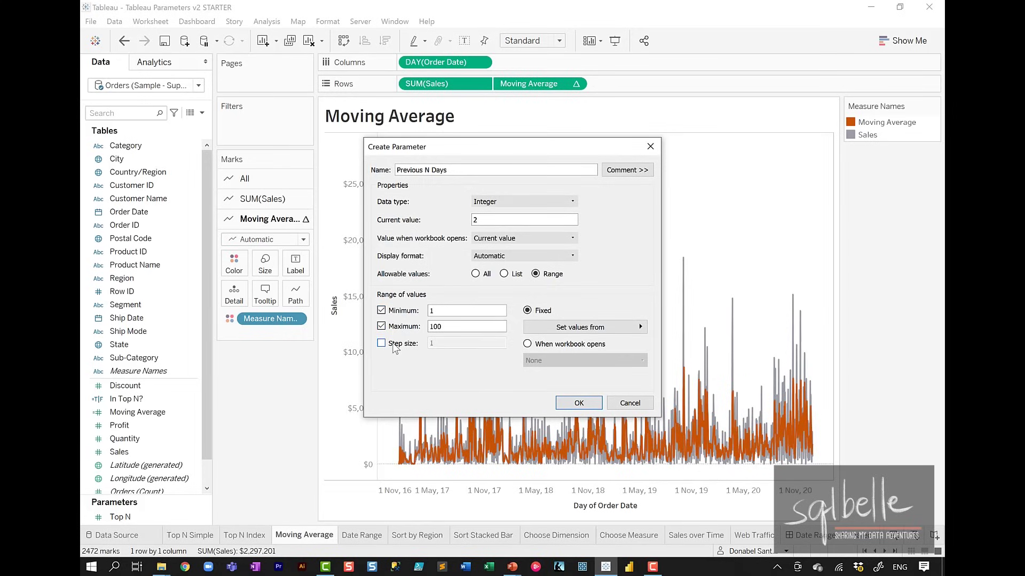
click(395, 344)
click(578, 403)
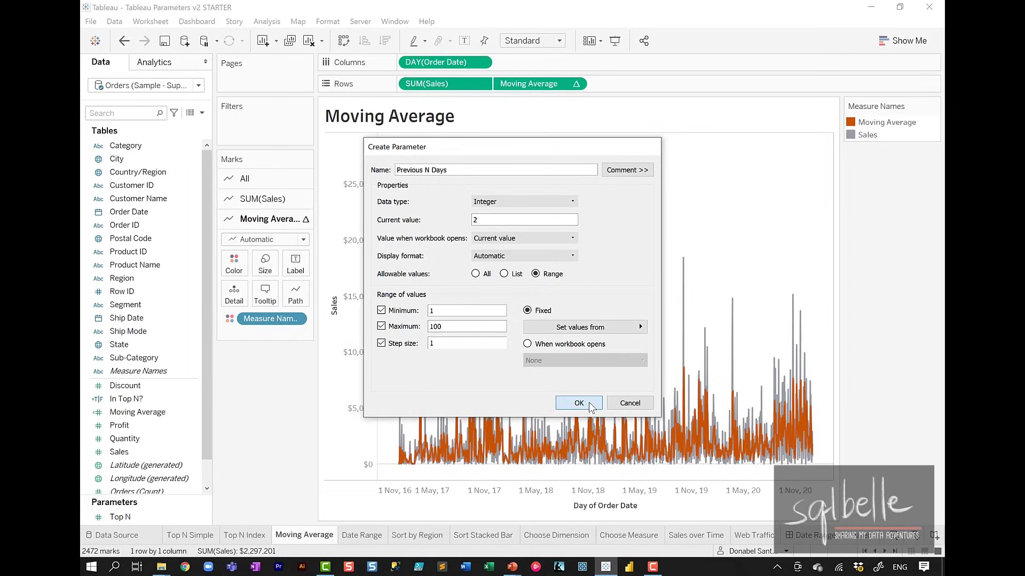
Show the Previous N Days parameter control on the sheet and try it at 5 and 1
right_click(185, 504)
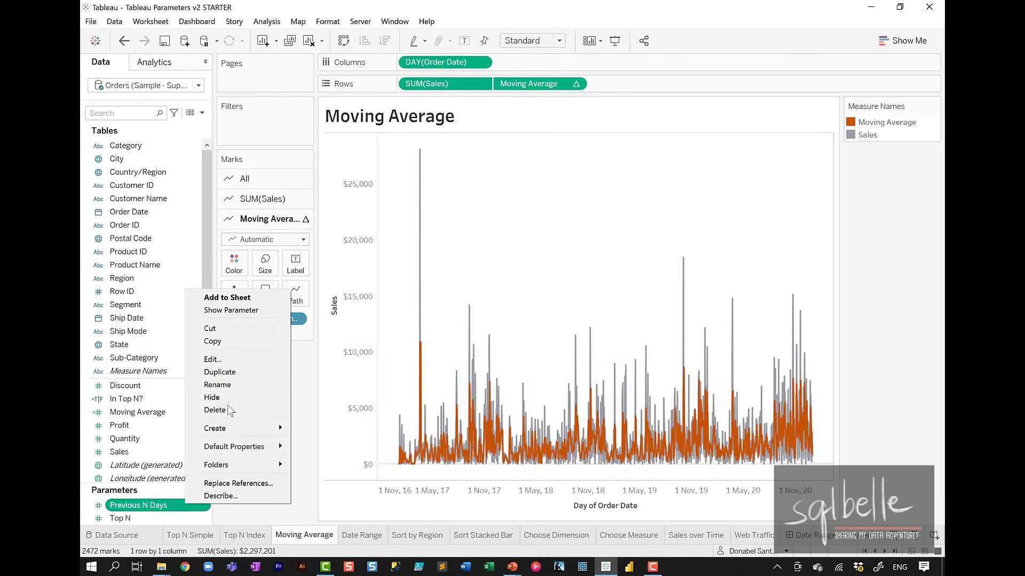
click(242, 312)
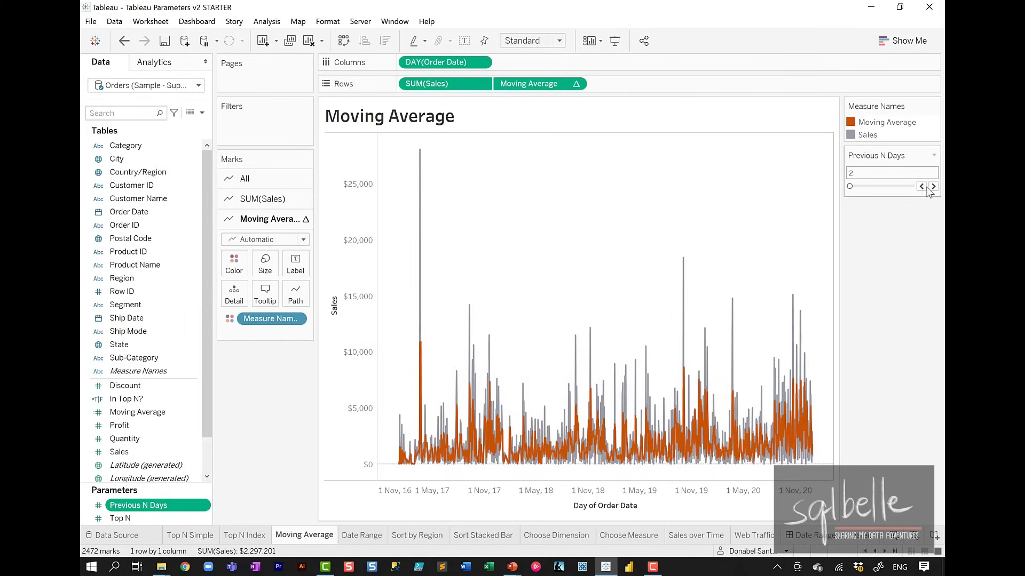
click(933, 187)
click(933, 186)
click(933, 186)
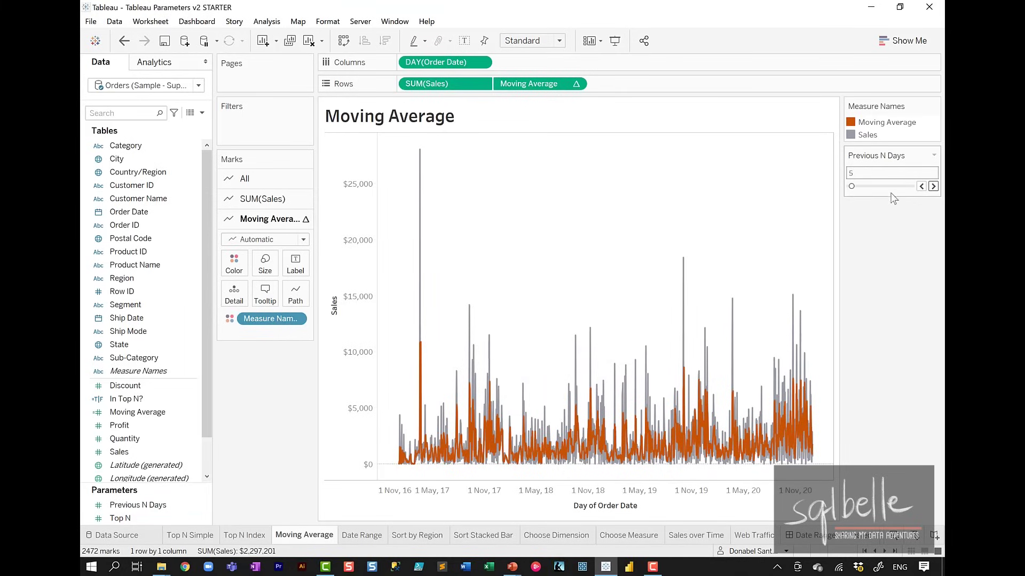
drag(851, 186, 847, 187)
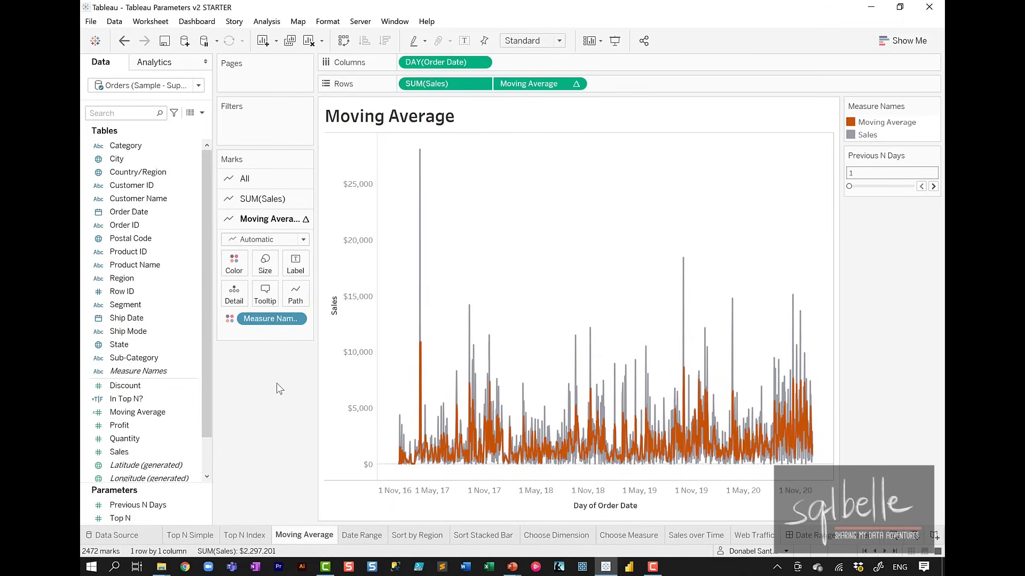
Edit the Moving Average formula so the window start uses -[Previous N Days] instead of the fixed number, and save it
right_click(153, 415)
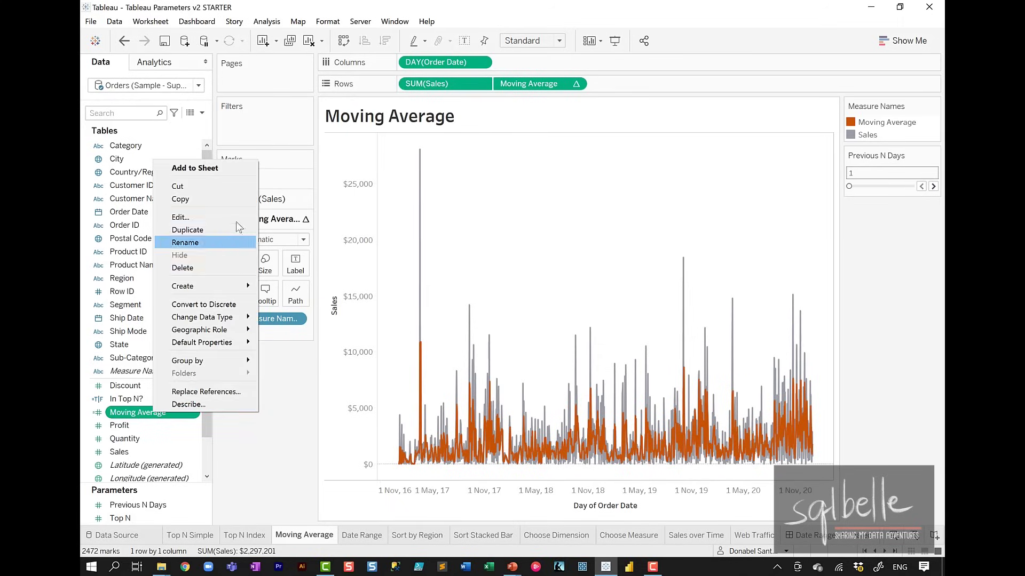
click(235, 217)
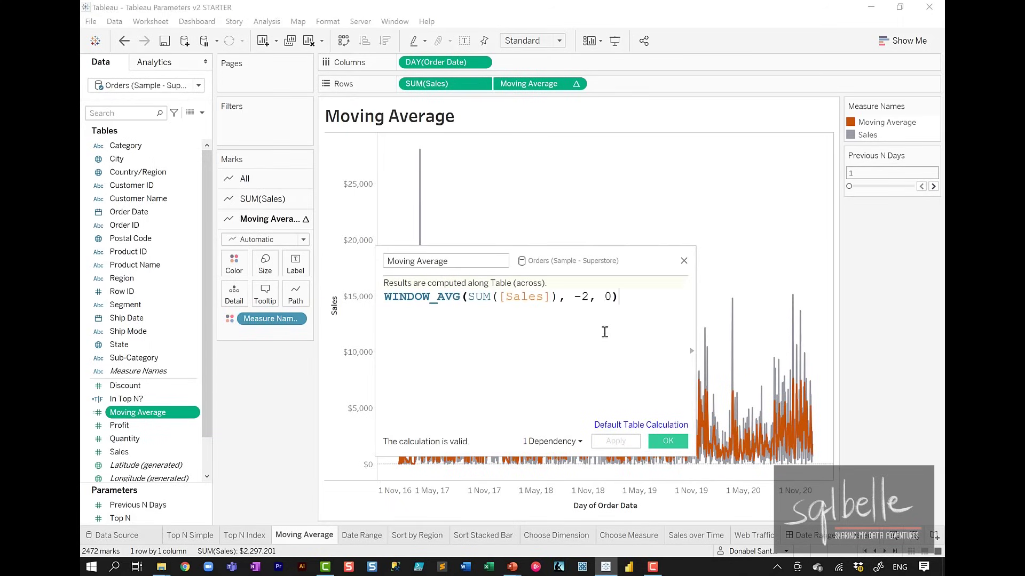
click(587, 297)
key(BackSpace)
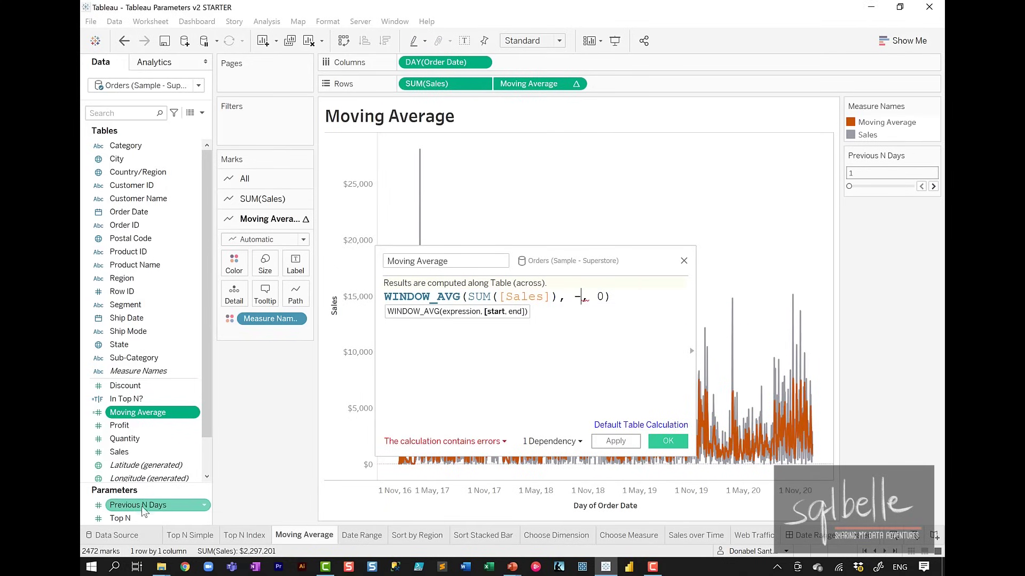
drag(142, 506, 565, 338)
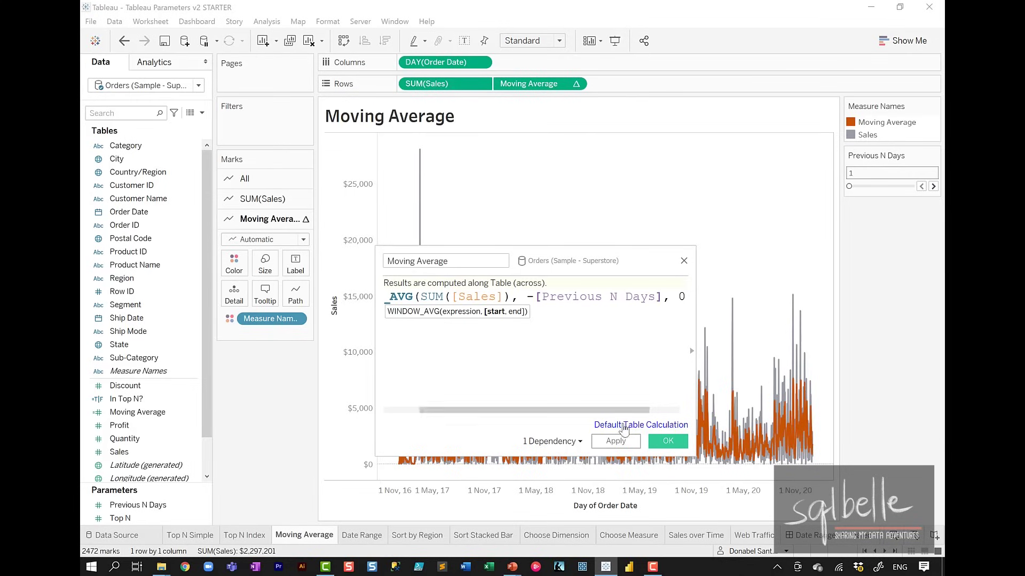
click(667, 441)
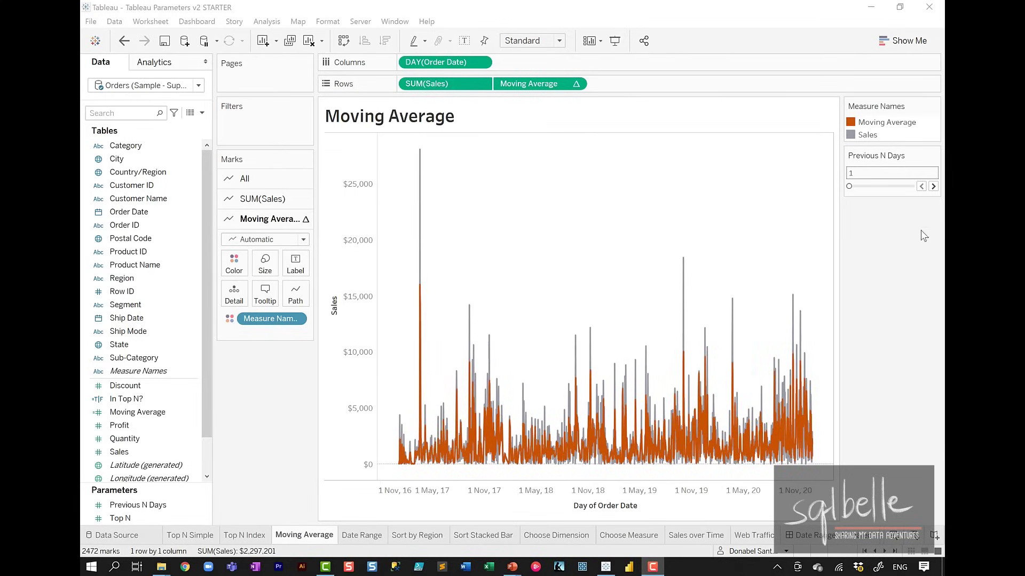
Raise the Previous N Days parameter one day at a time to beyond 8 to test the moving average line
click(933, 186)
click(933, 187)
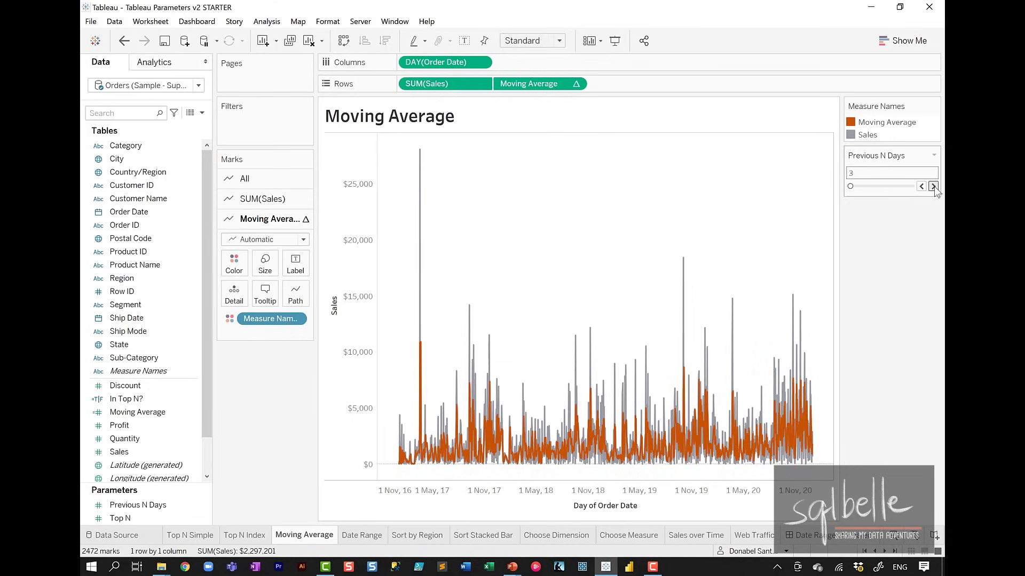
click(933, 187)
click(933, 186)
click(933, 186)
click(933, 186)
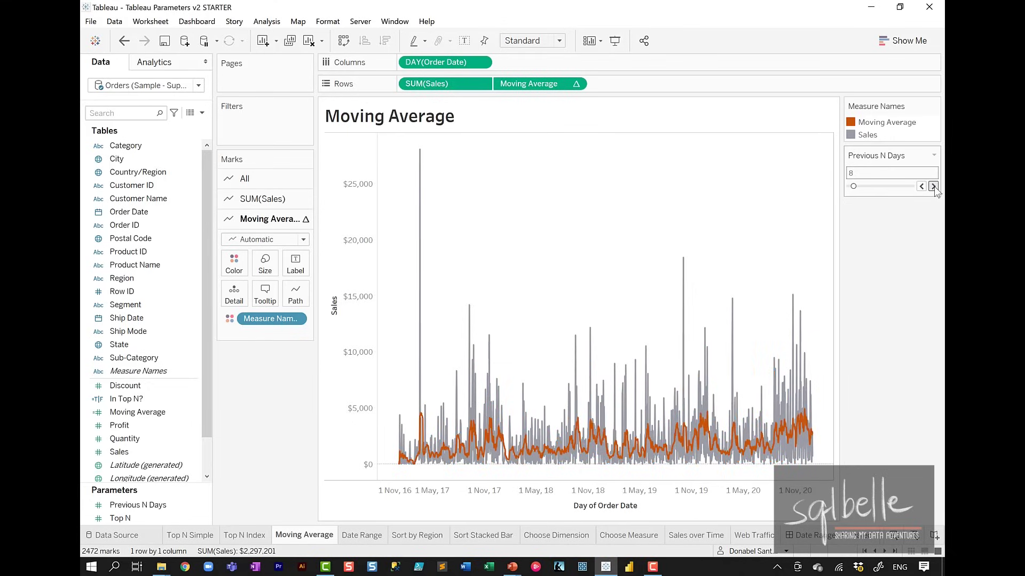
click(932, 186)
click(932, 186)
click(933, 186)
click(933, 187)
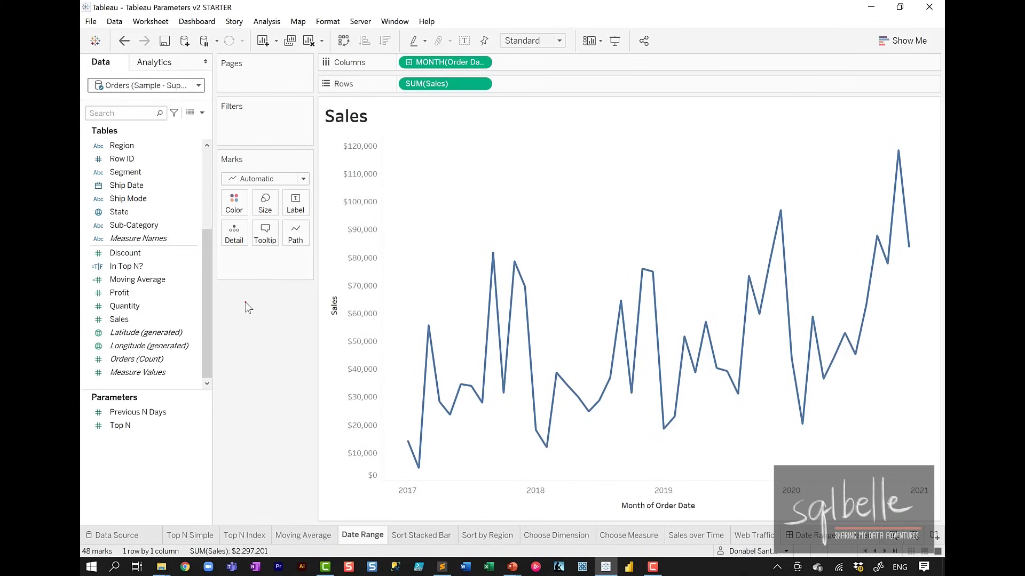
drag(531, 102, 510, 486)
drag(746, 105, 747, 515)
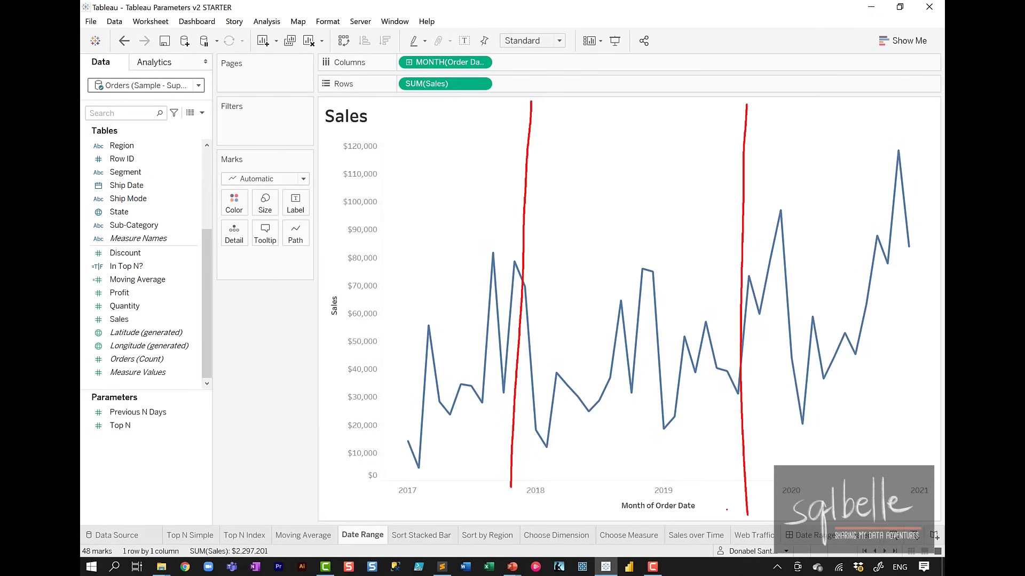
drag(591, 149, 532, 191)
drag(546, 165, 551, 200)
drag(689, 141, 743, 203)
drag(743, 204, 718, 215)
key(Escape)
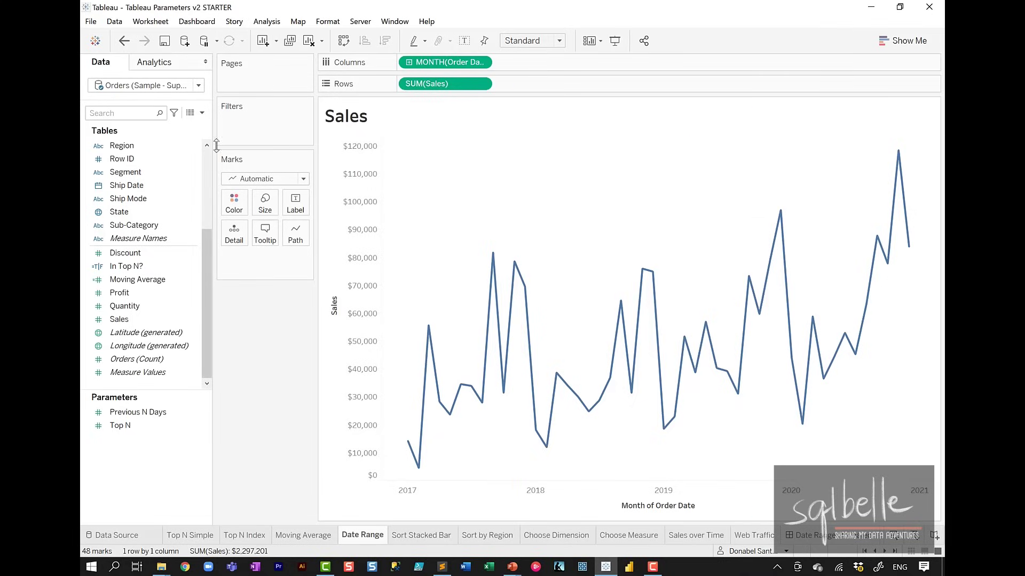
Create a new parameter named From Date with the Date data type and a current value of 1/1/2018
click(202, 113)
click(177, 137)
text(Fr)
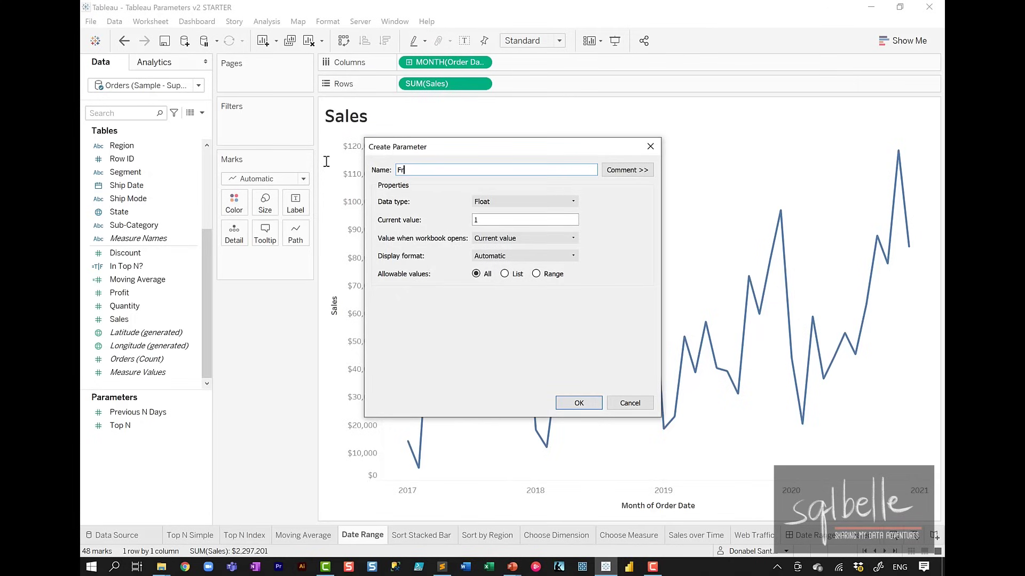
text(om Date)
click(513, 202)
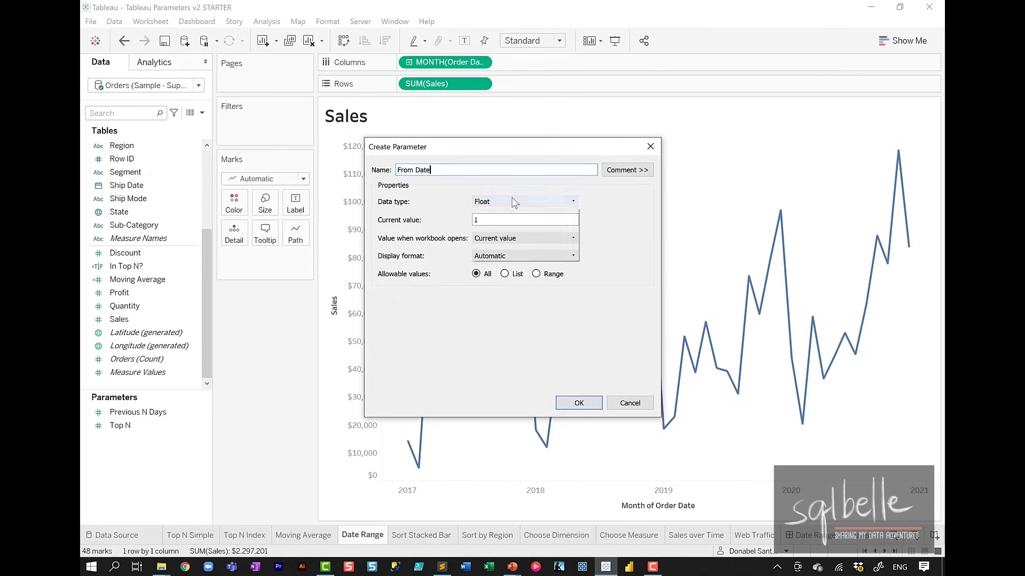
click(498, 246)
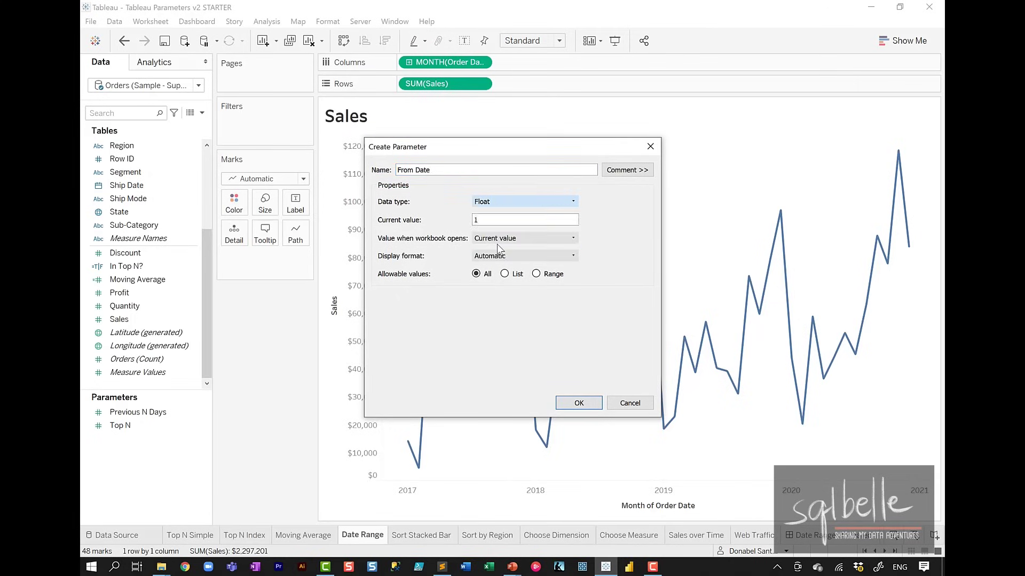
click(477, 219)
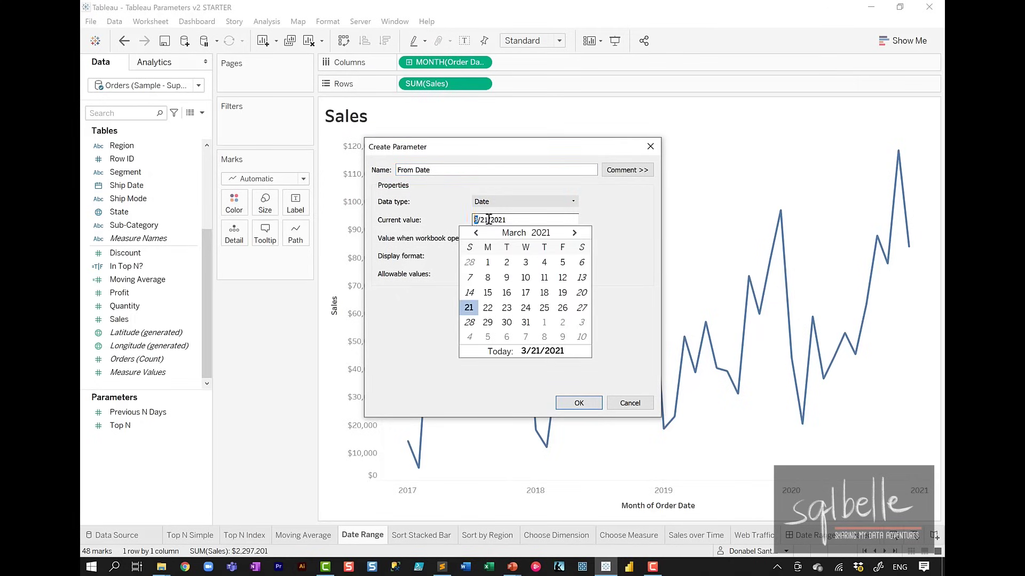
text(1/1/)
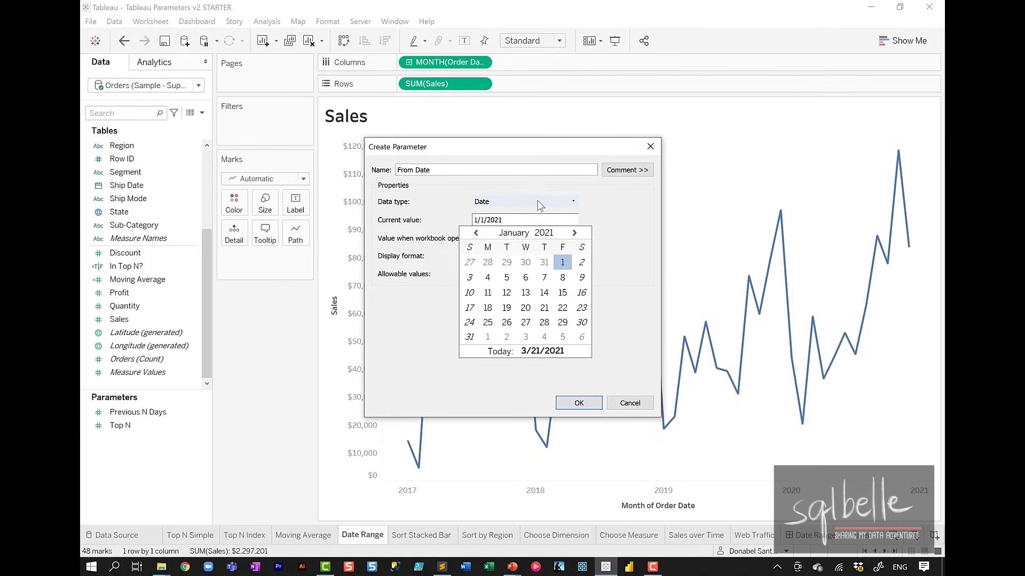
text(2018)
click(617, 229)
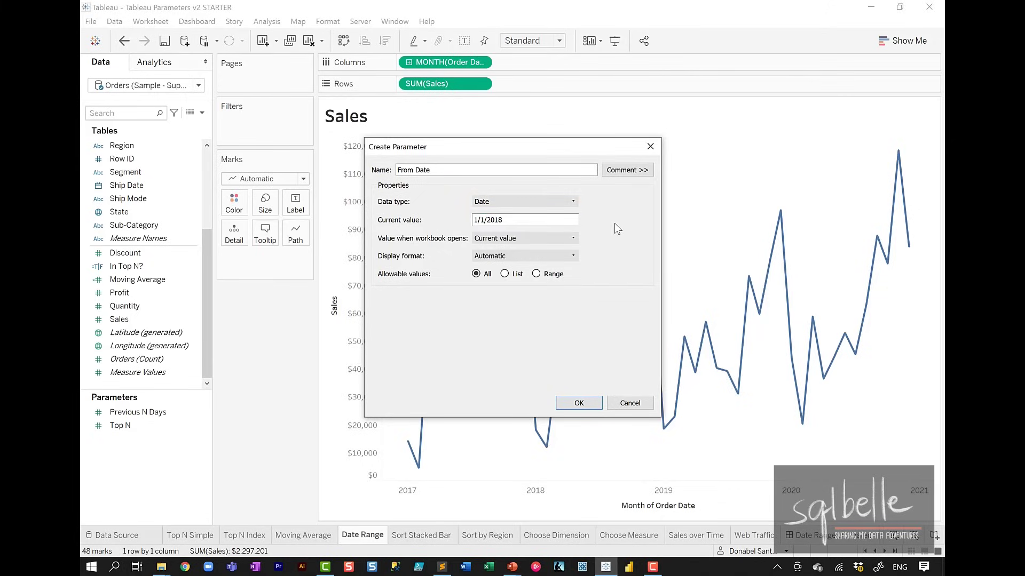
Set the From Date parameter's display format to the "March 14, 2001" style and save the parameter
click(537, 255)
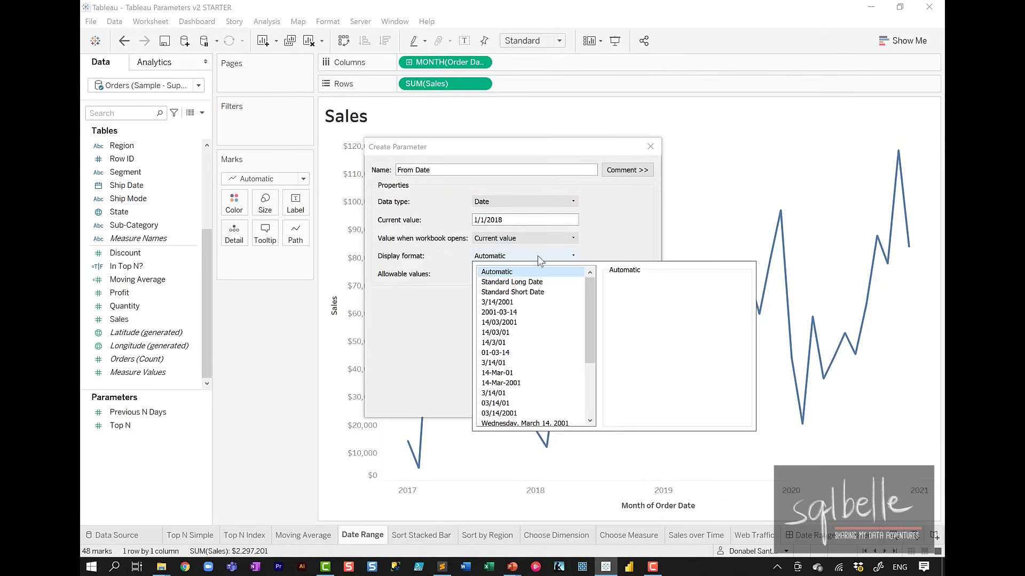
drag(588, 337, 602, 422)
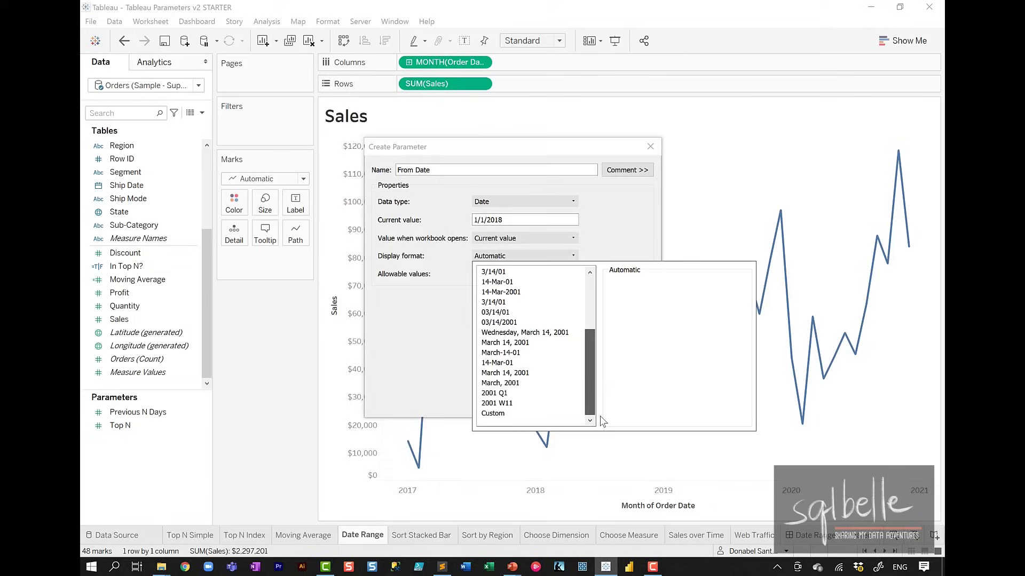
click(522, 374)
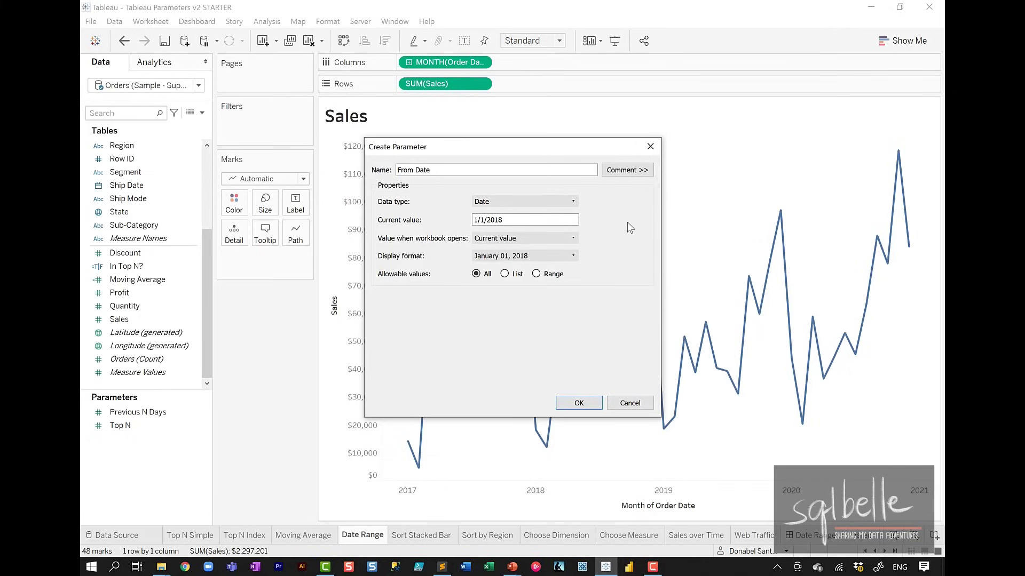
click(578, 403)
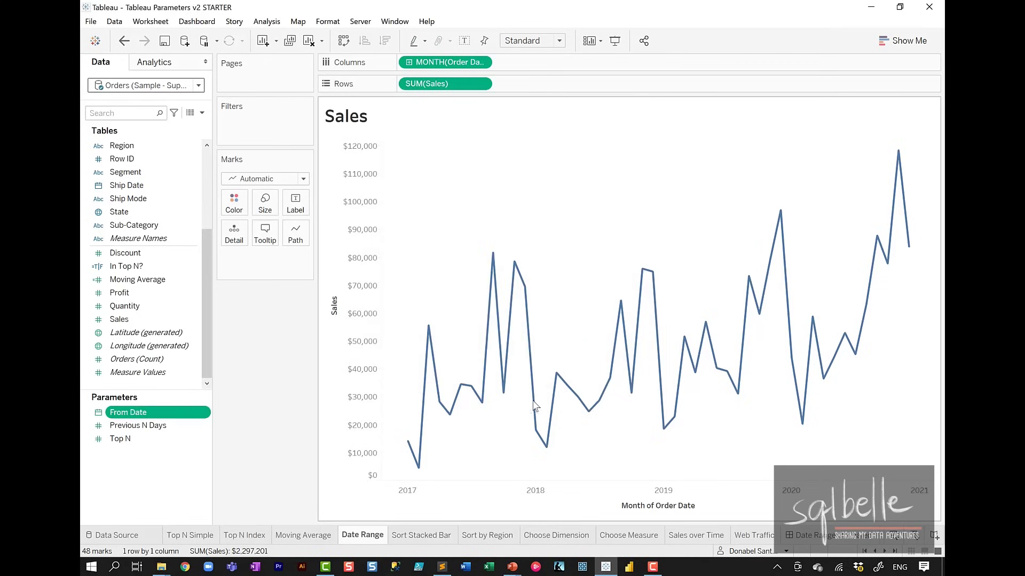
Duplicate the From Date parameter, rename the copy To Date, set its current value to 12/31/2019 and save it
right_click(171, 409)
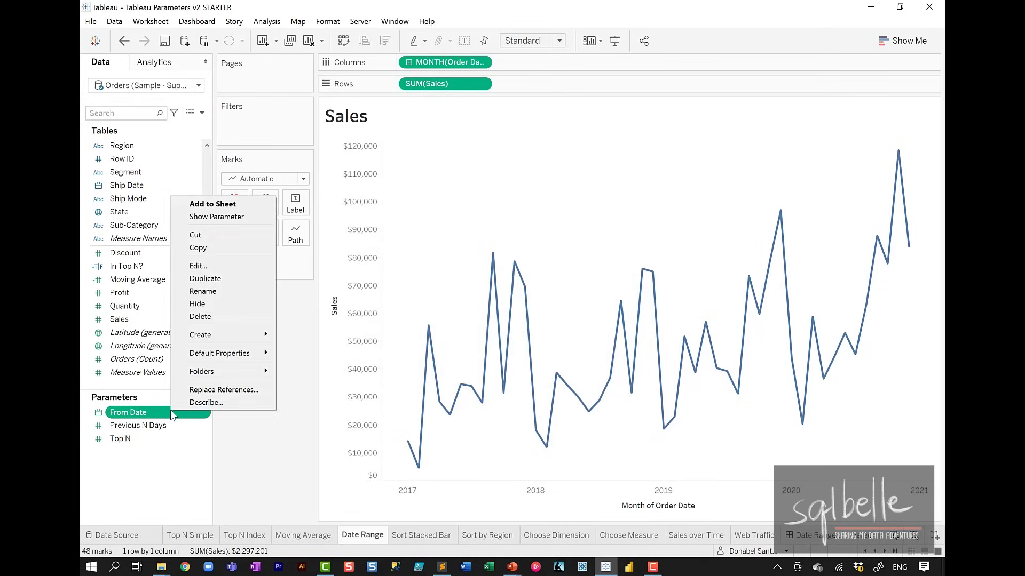
click(217, 281)
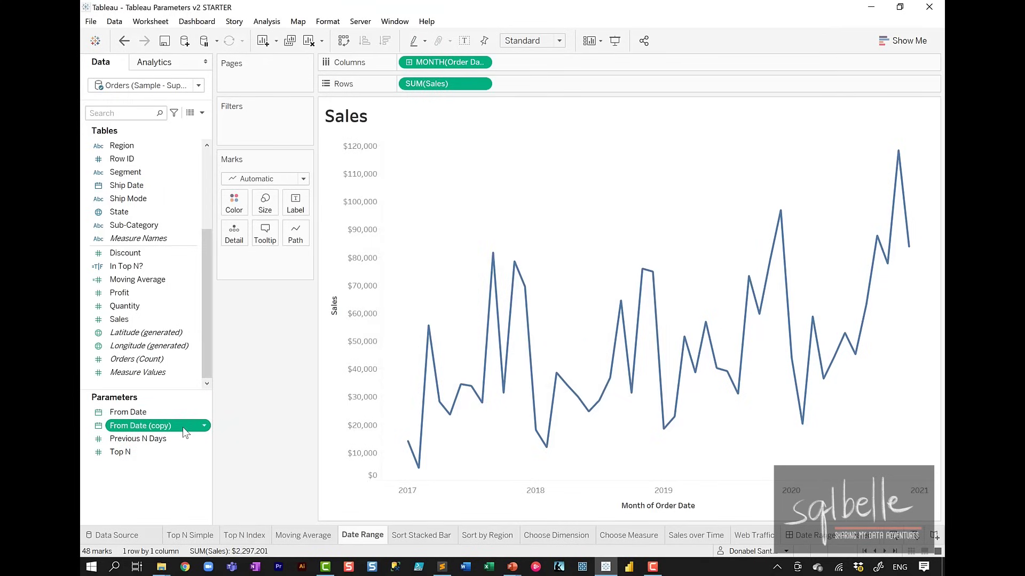
right_click(183, 427)
click(235, 281)
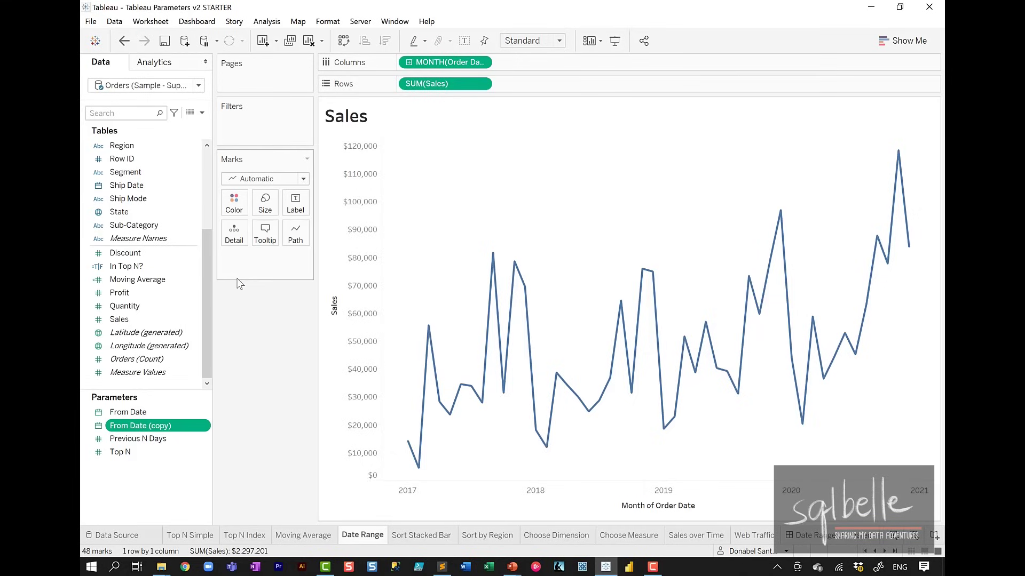
text(To Date)
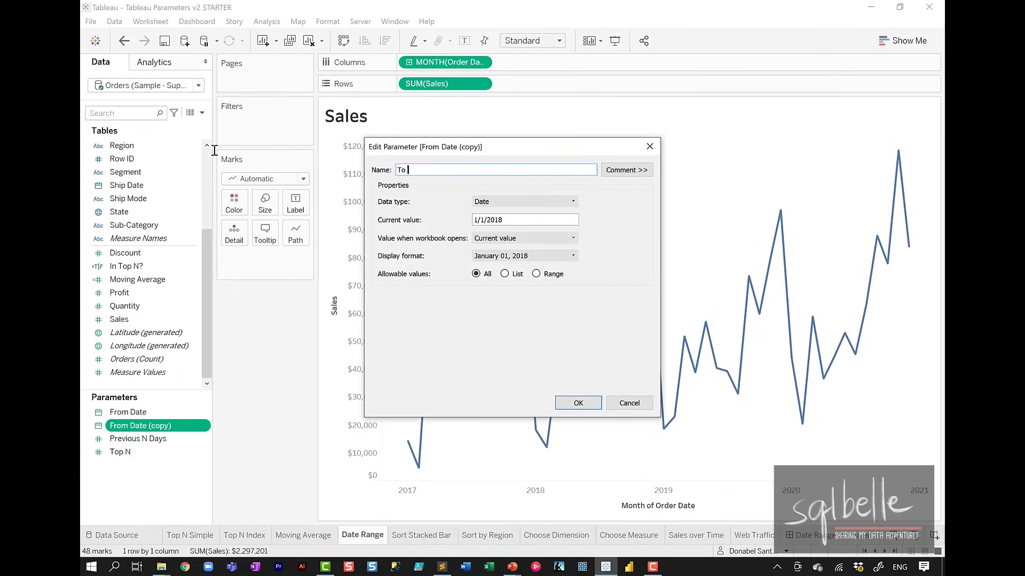
click(479, 220)
text(12/31)
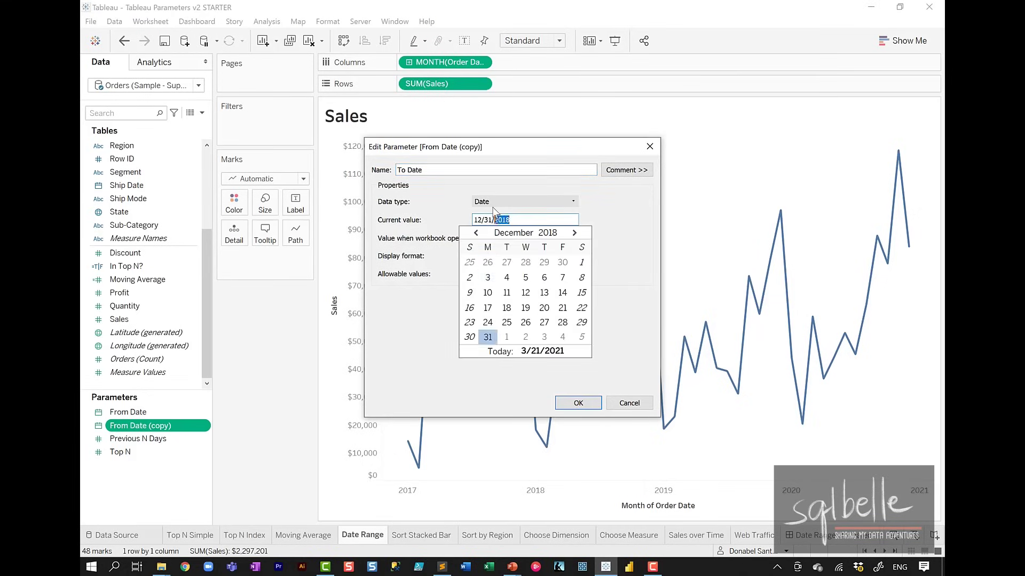
text(201)
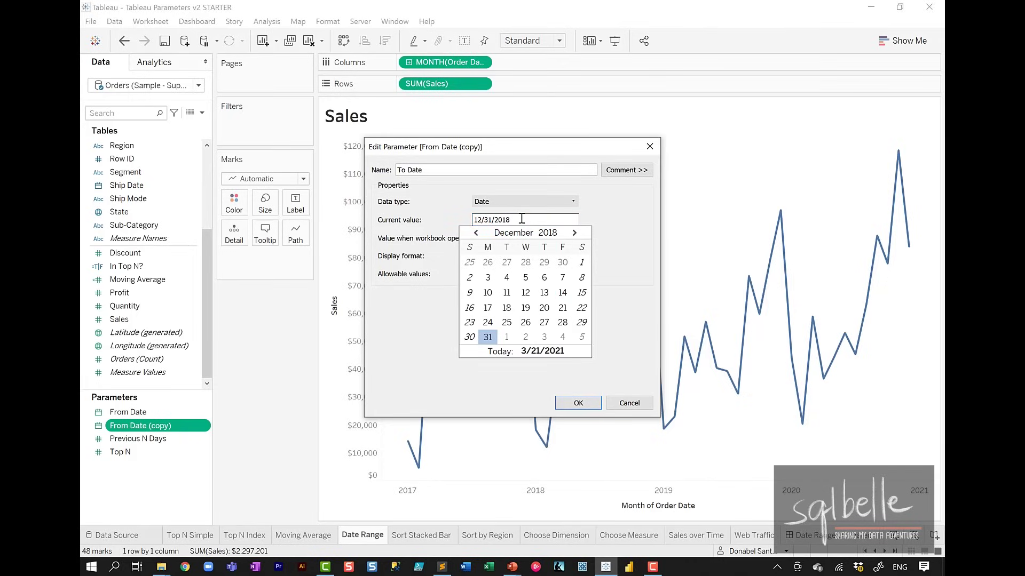
text(8)
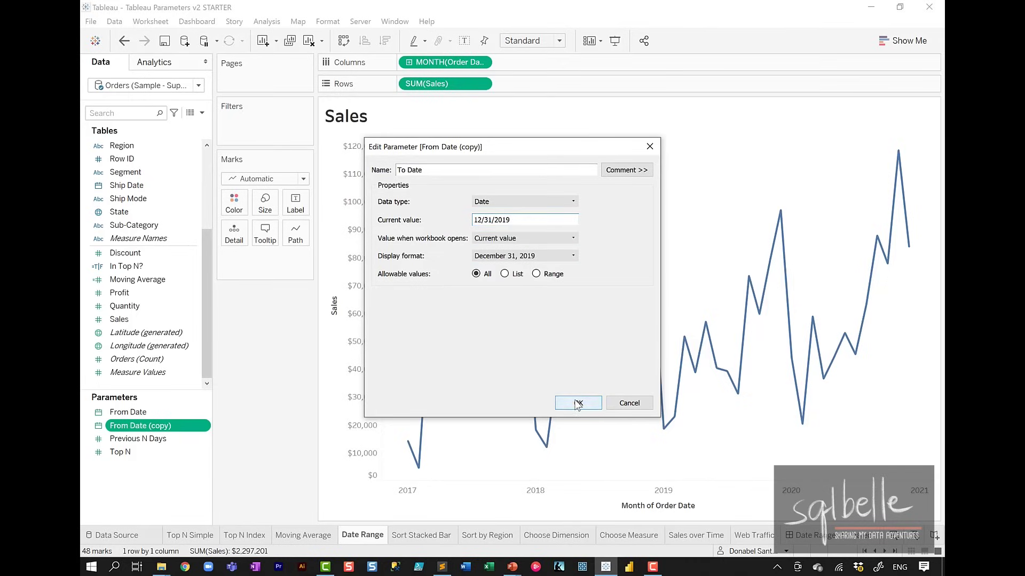
click(578, 403)
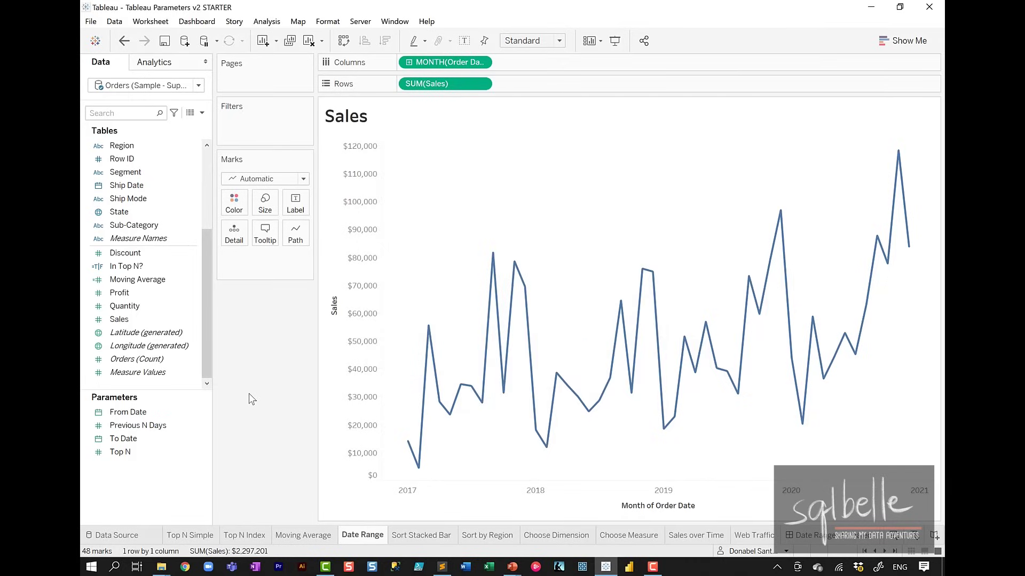
Show the From Date and To Date parameter controls on the sheet
click(151, 415)
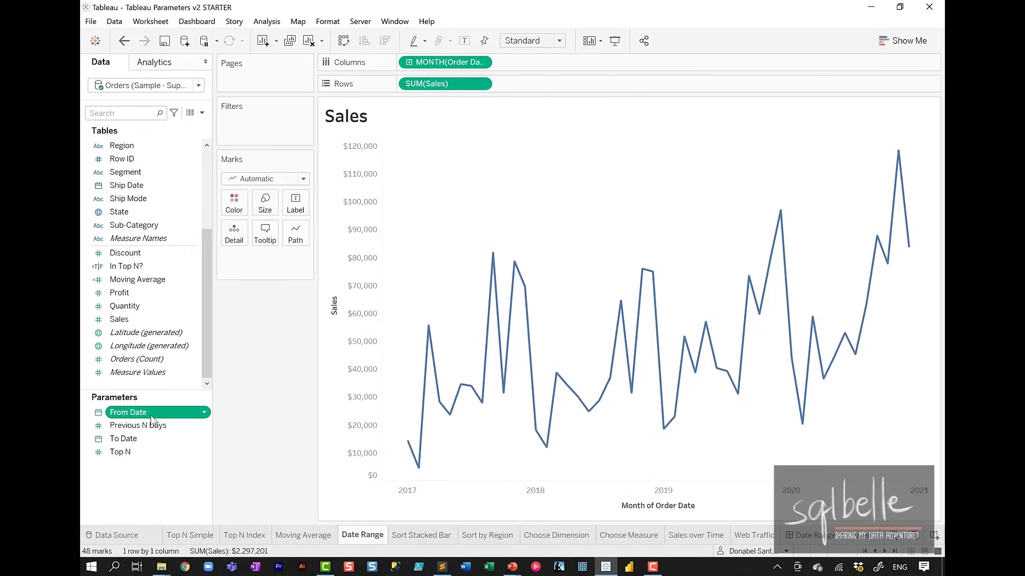
right_click(151, 415)
click(216, 218)
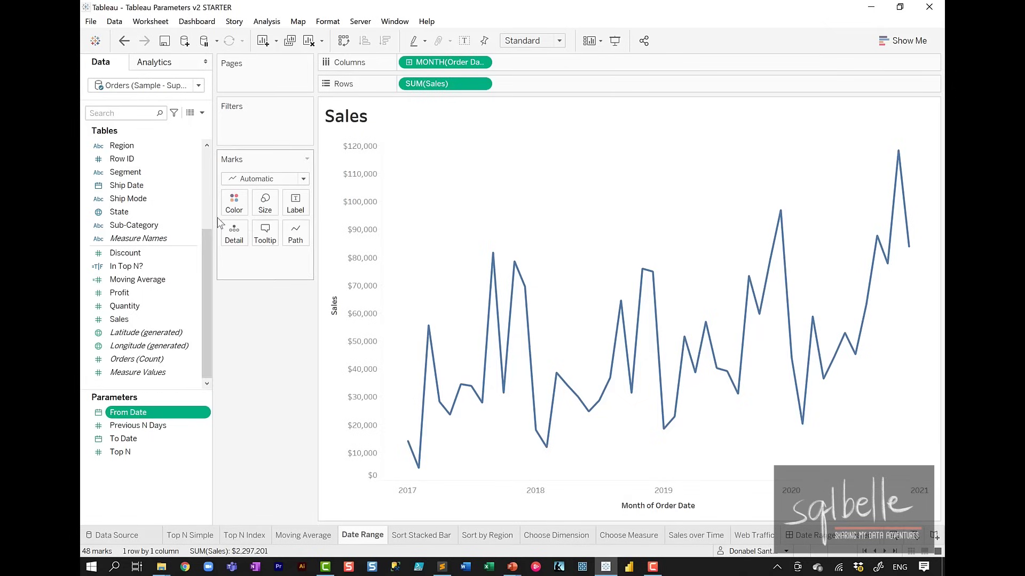
right_click(144, 435)
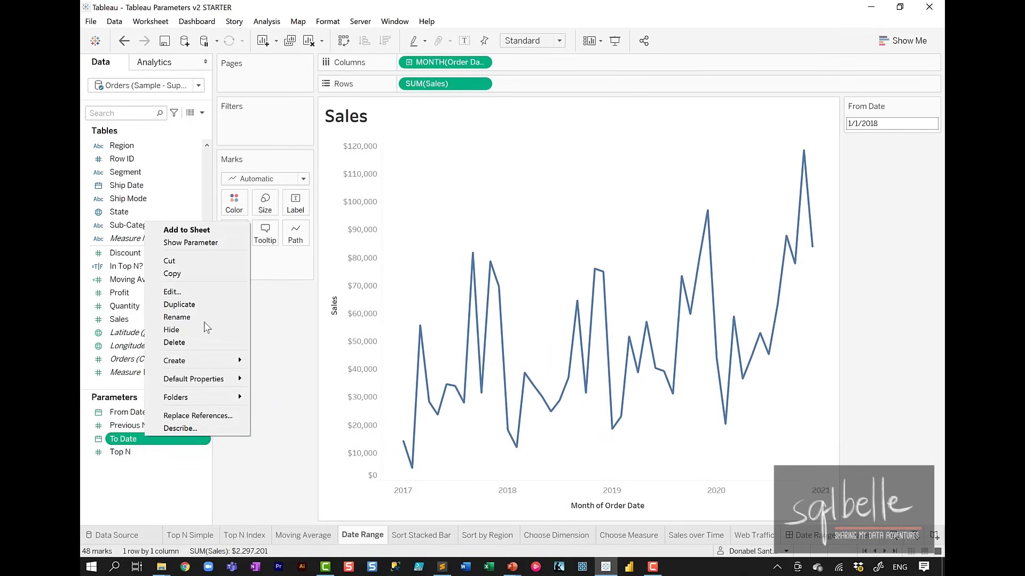
click(215, 241)
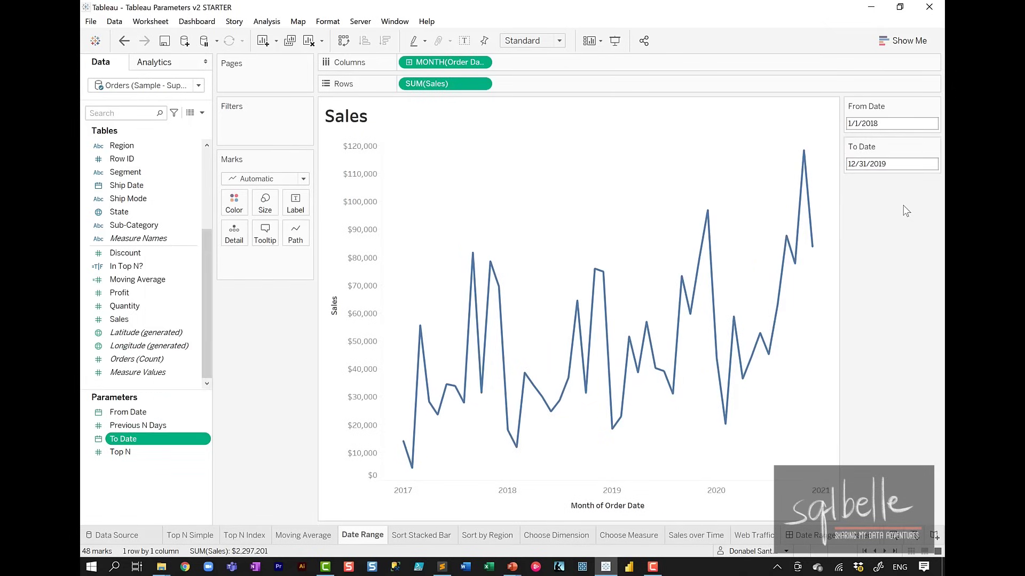
click(887, 126)
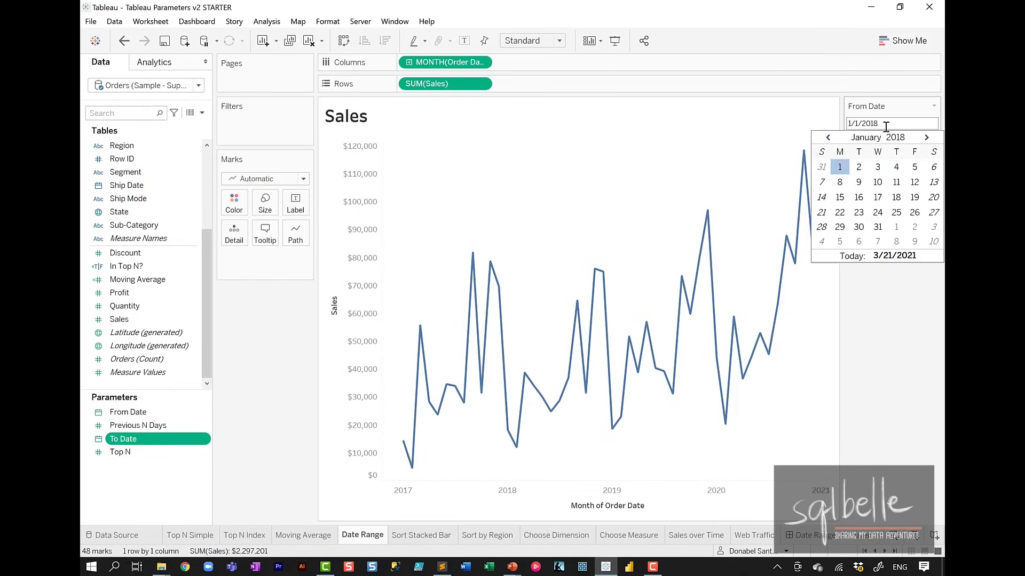
click(828, 338)
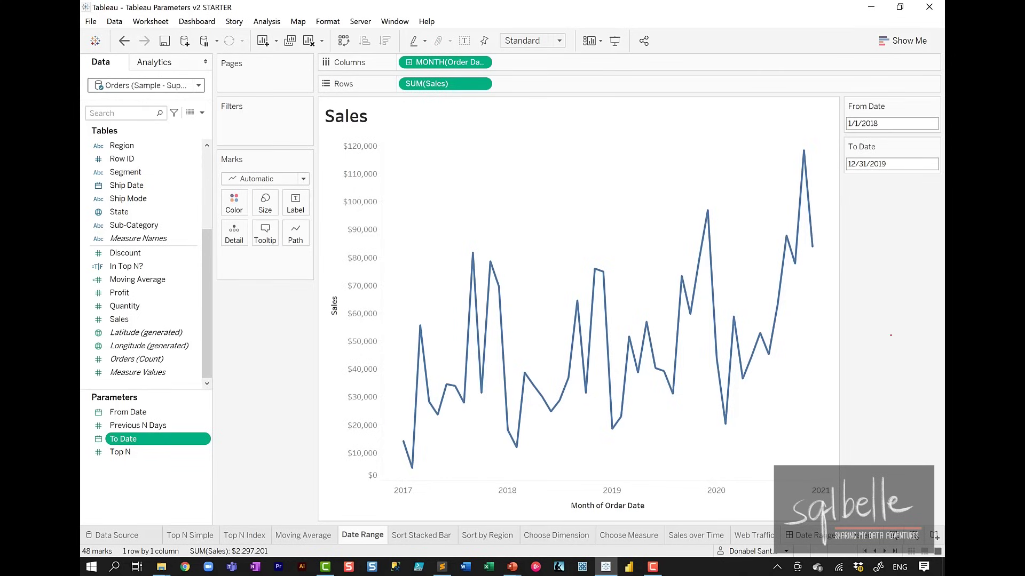
drag(842, 131, 769, 123)
drag(718, 128, 553, 182)
mouse_move(575, 146)
mouse_down()
mouse_move(559, 184)
mouse_move(590, 189)
mouse_up()
drag(495, 104, 532, 520)
drag(728, 110, 770, 504)
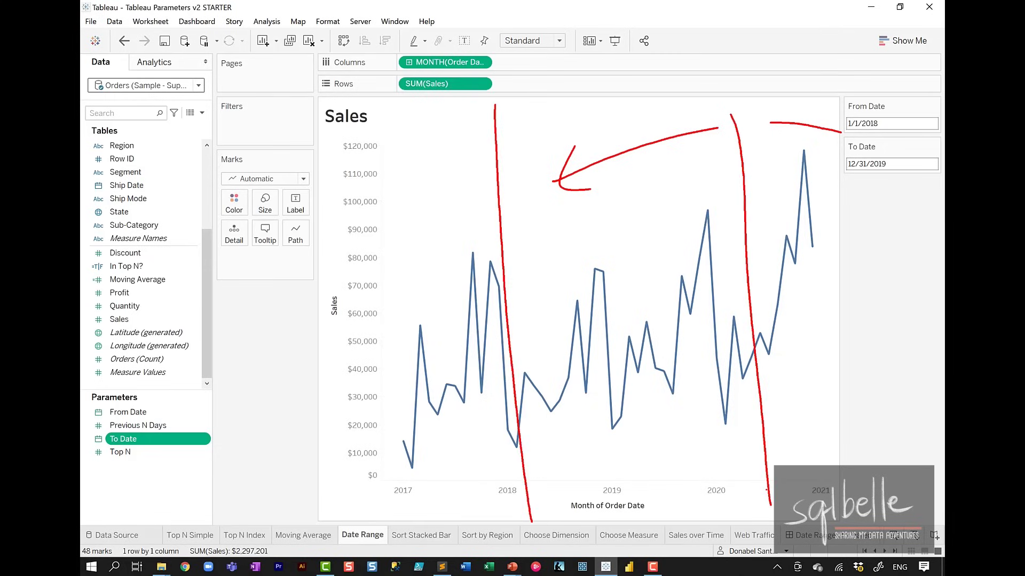
key(Escape)
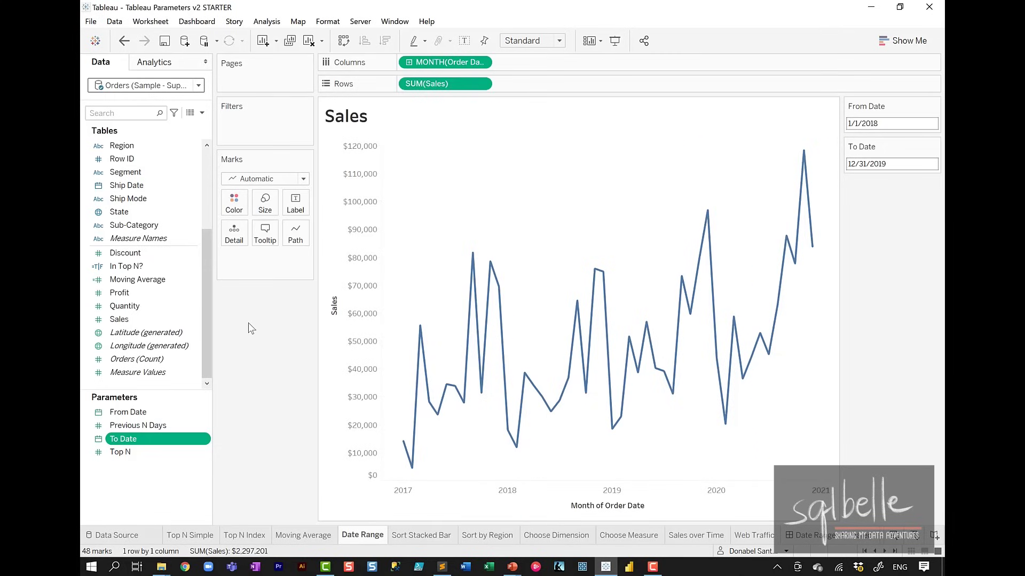
Add a reference band to the MONTH(Order Date) axis, running from the From Date parameter to the To Date parameter
click(158, 65)
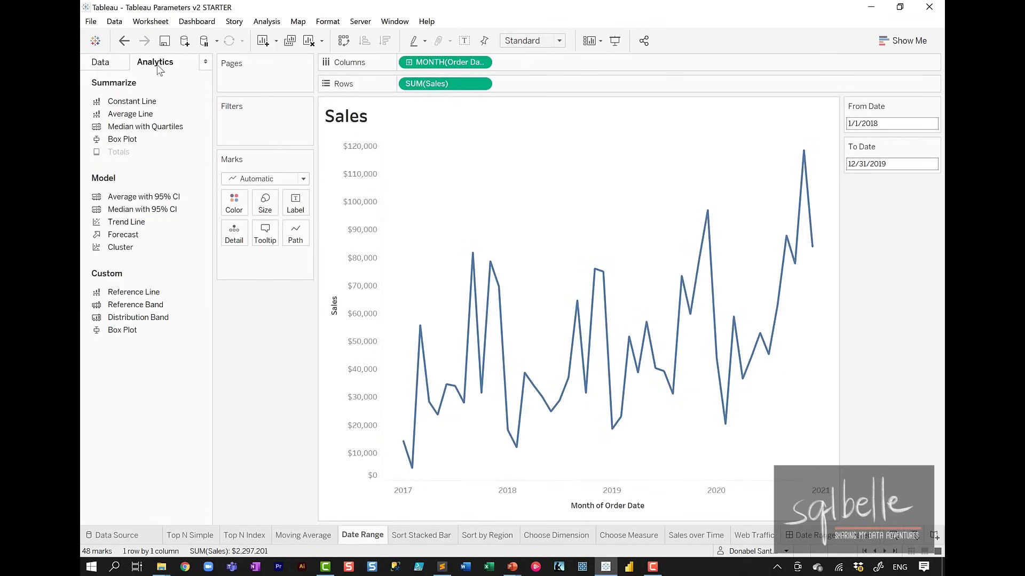
mouse_move(160, 296)
mouse_down()
mouse_move(112, 319)
mouse_move(175, 294)
mouse_move(426, 243)
mouse_move(433, 203)
mouse_up()
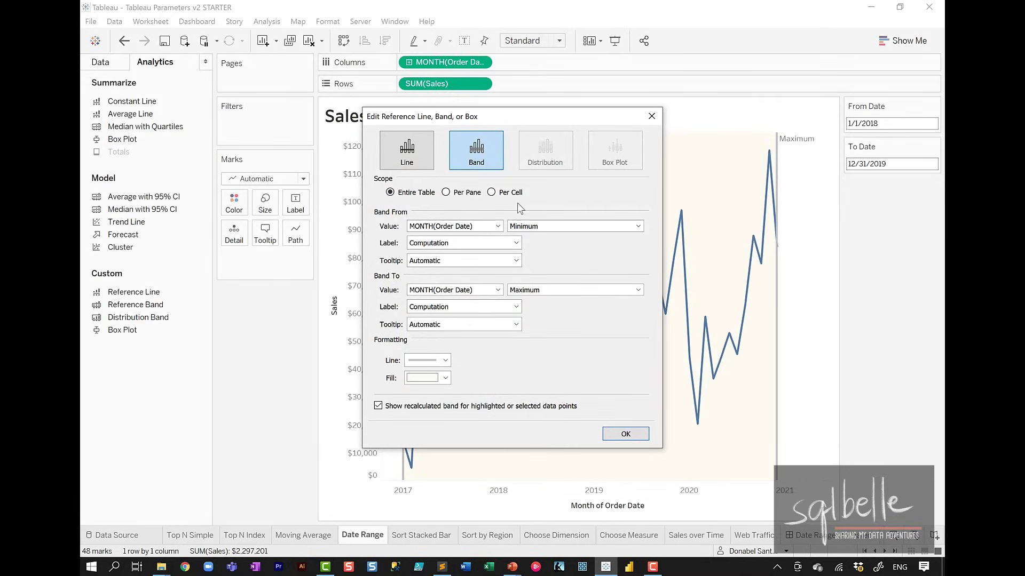
click(490, 230)
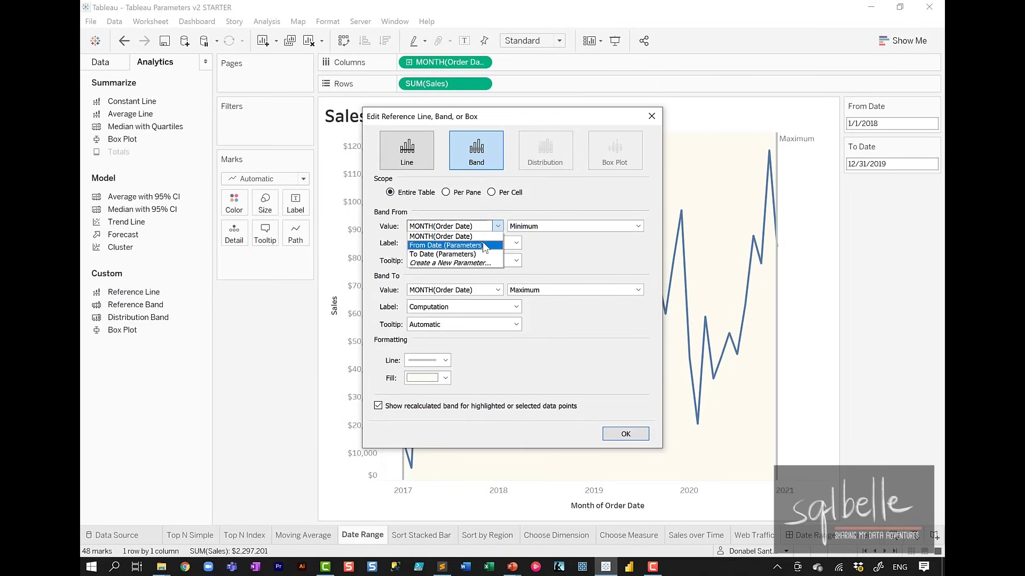
click(484, 246)
click(498, 290)
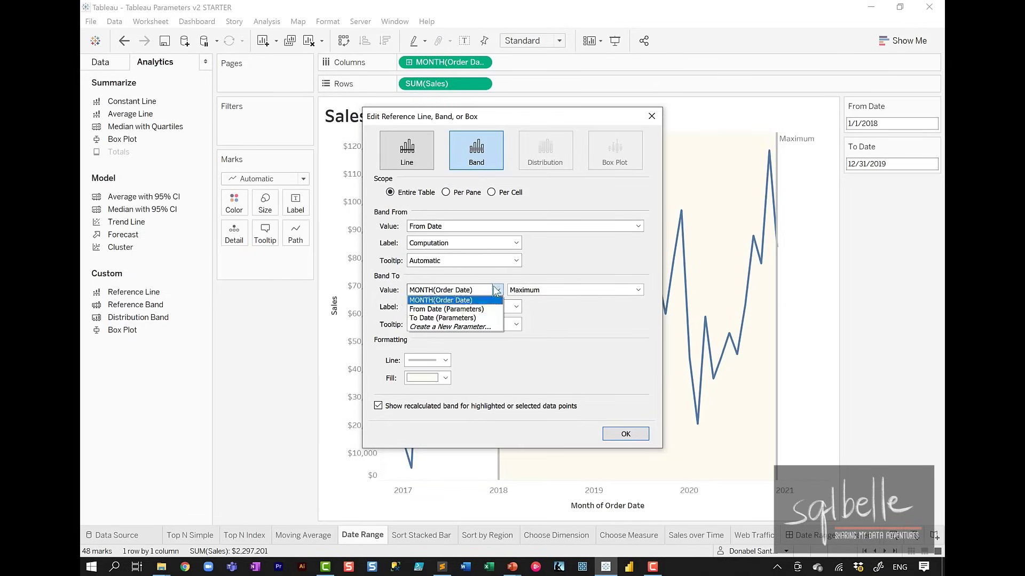
click(474, 318)
Label both ends of the From Date to To Date reference band with their values and confirm the band settings
drag(517, 117, 343, 123)
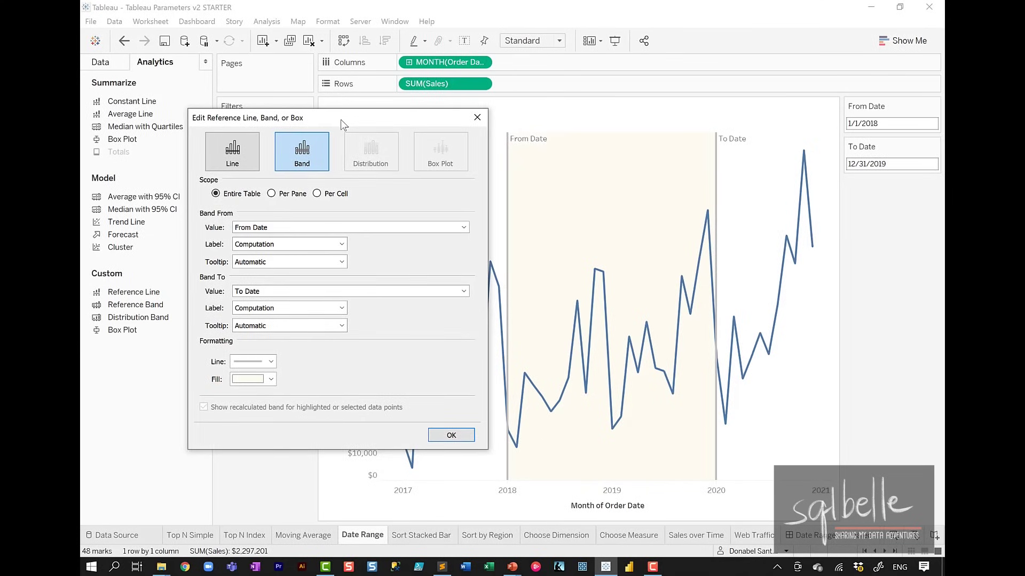
click(273, 245)
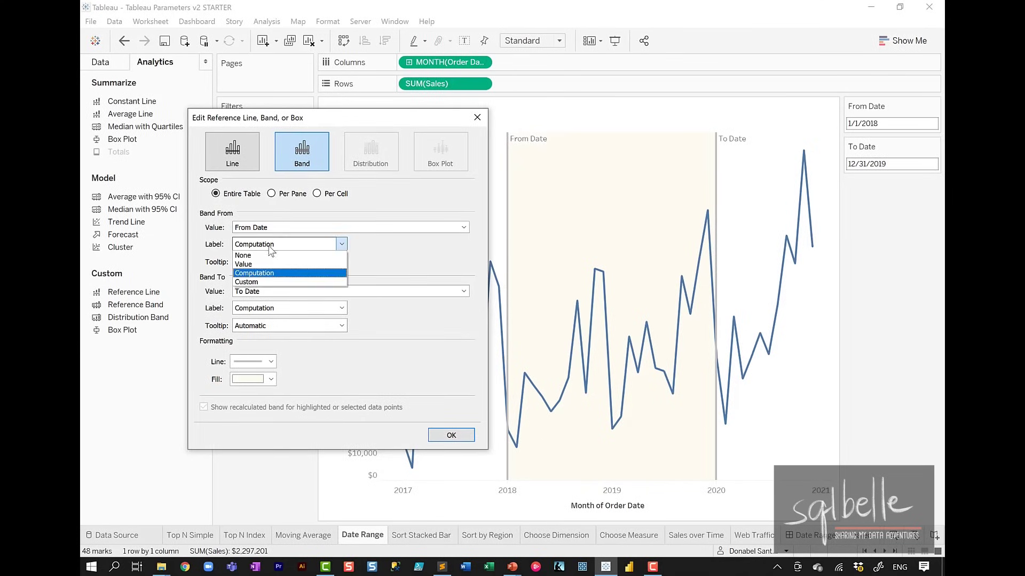
click(251, 264)
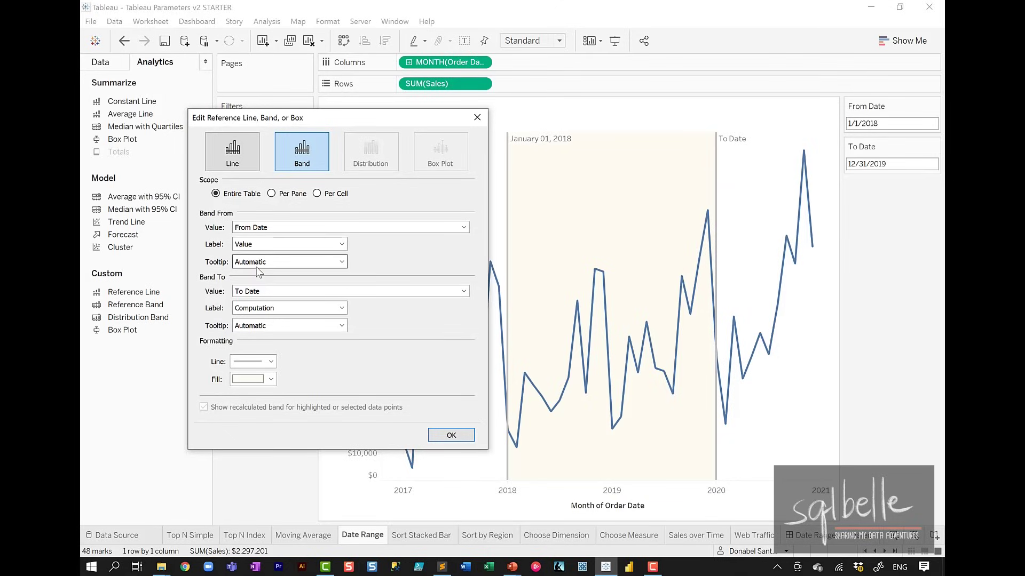
click(266, 311)
click(262, 328)
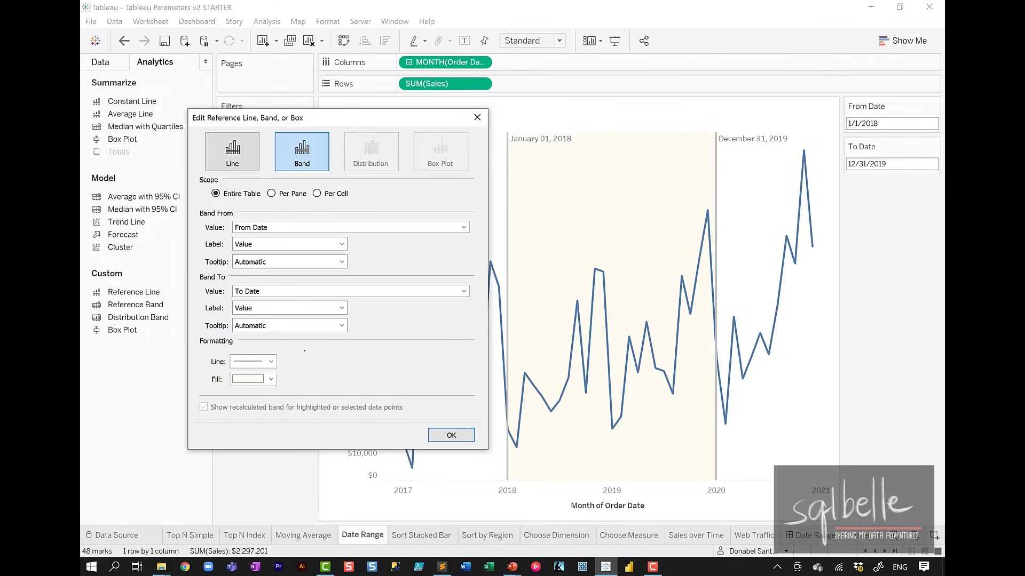
mouse_move(304, 350)
mouse_down()
mouse_move(256, 404)
mouse_move(560, 242)
mouse_move(553, 256)
mouse_up()
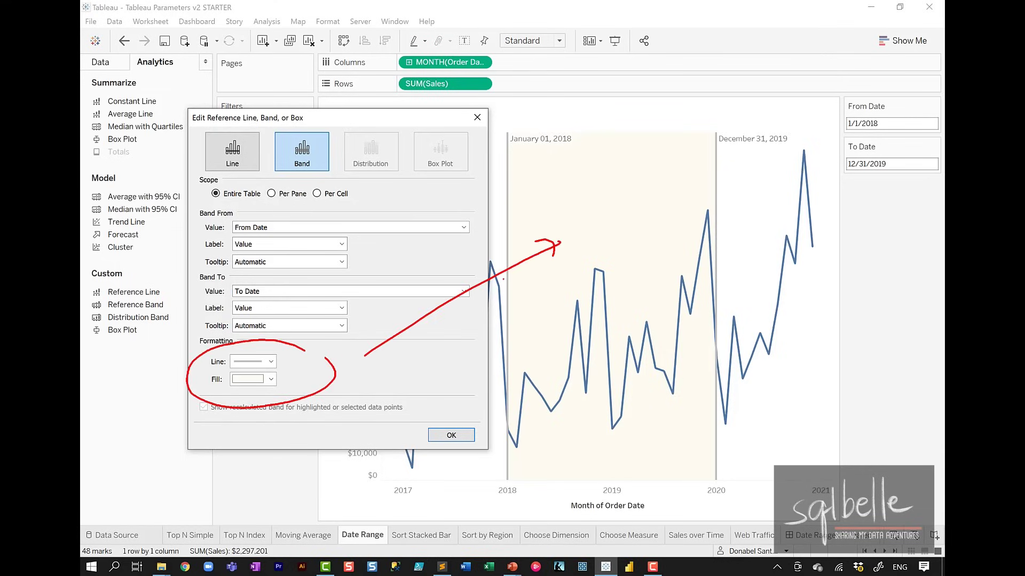
click(448, 436)
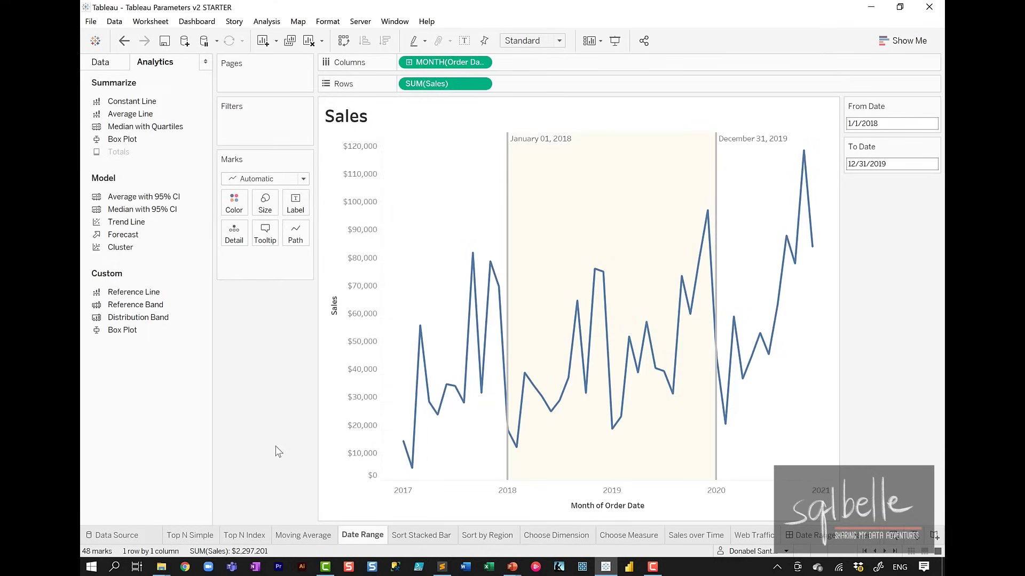
Change the From Date parameter's value to 2/1/2018
click(885, 126)
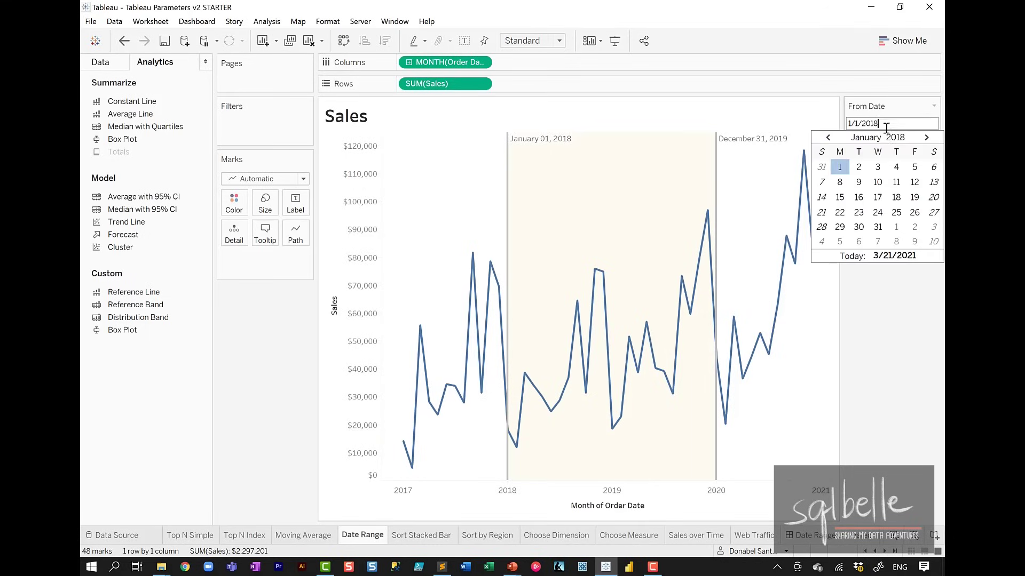
click(925, 138)
click(897, 167)
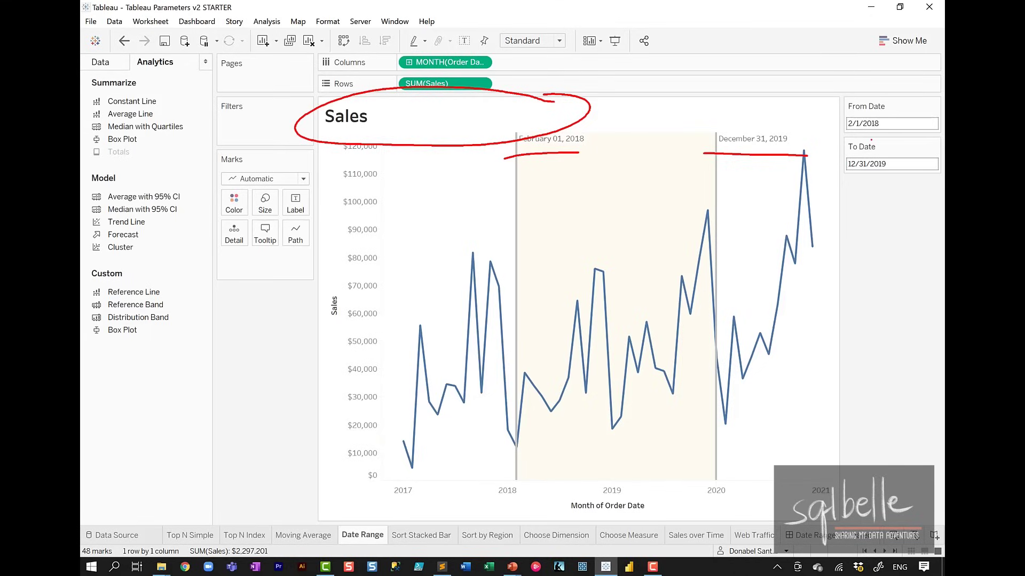
key(Escape)
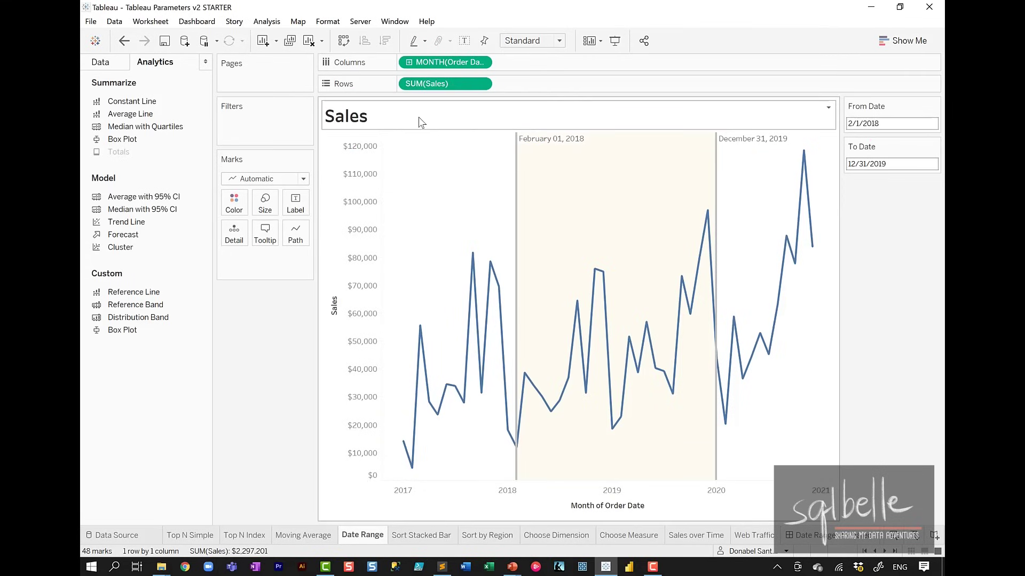
Extend the sheet title to "Sales from <Parameters.From Date> to <Parameters.To Date>", using inserted parameter fields for both dates
double_click(418, 117)
click(324, 211)
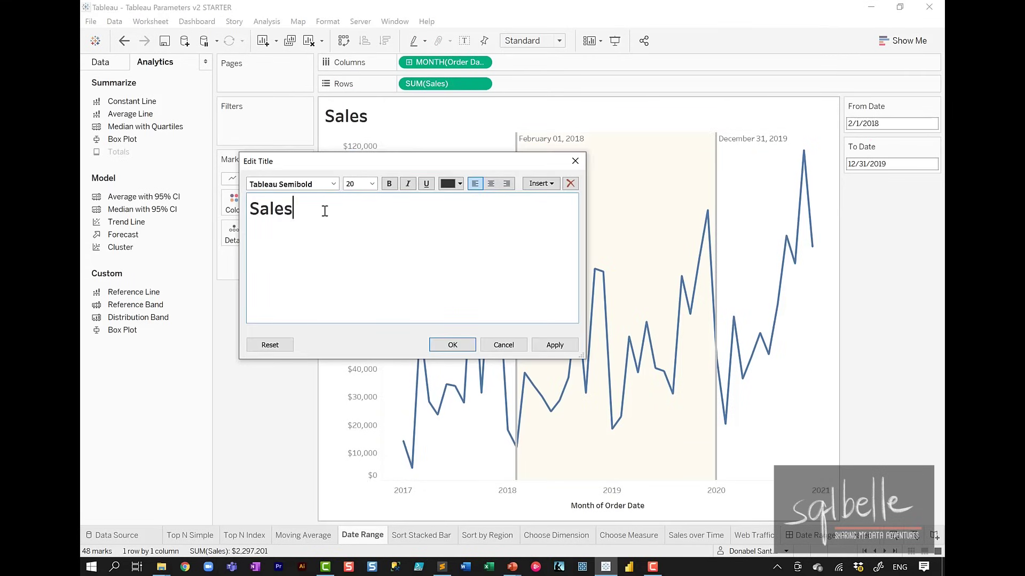
text(from)
click(551, 187)
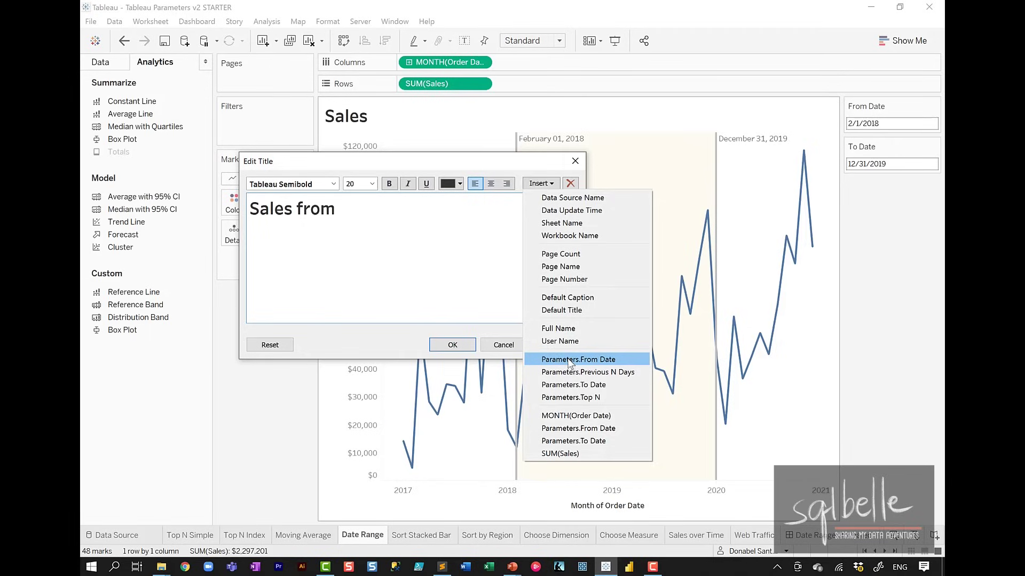
click(569, 357)
text(to)
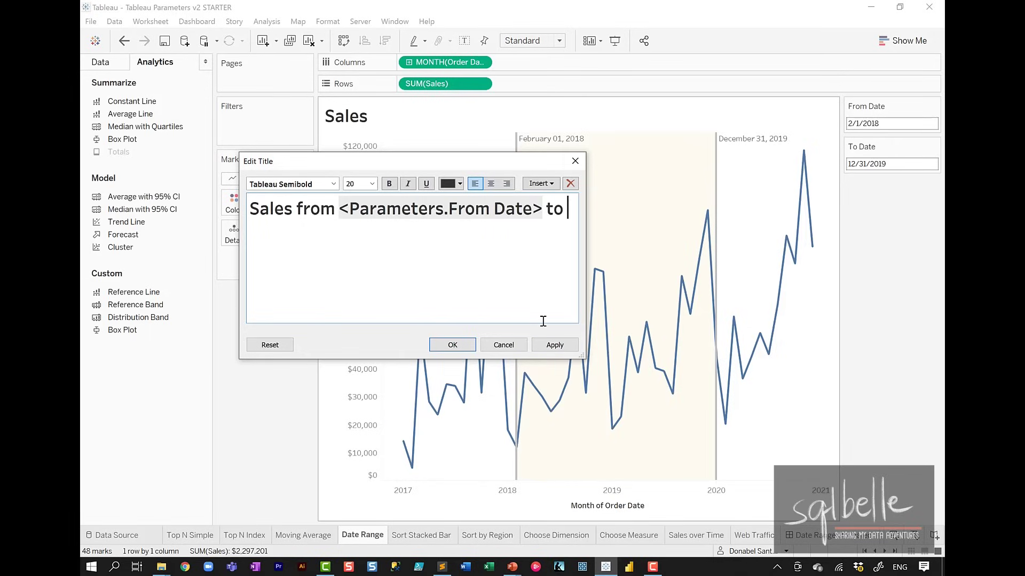
click(550, 184)
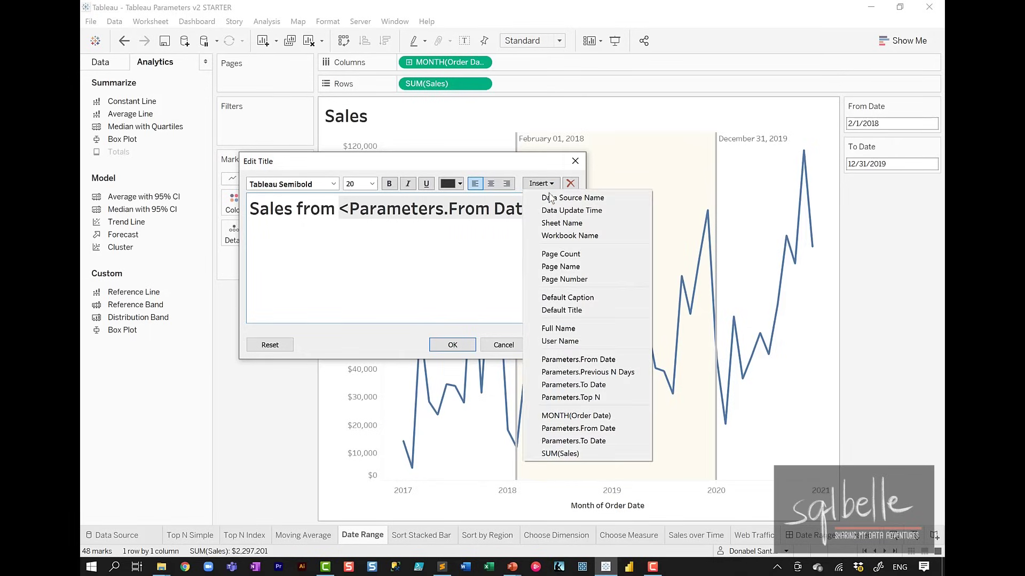
click(571, 384)
click(452, 345)
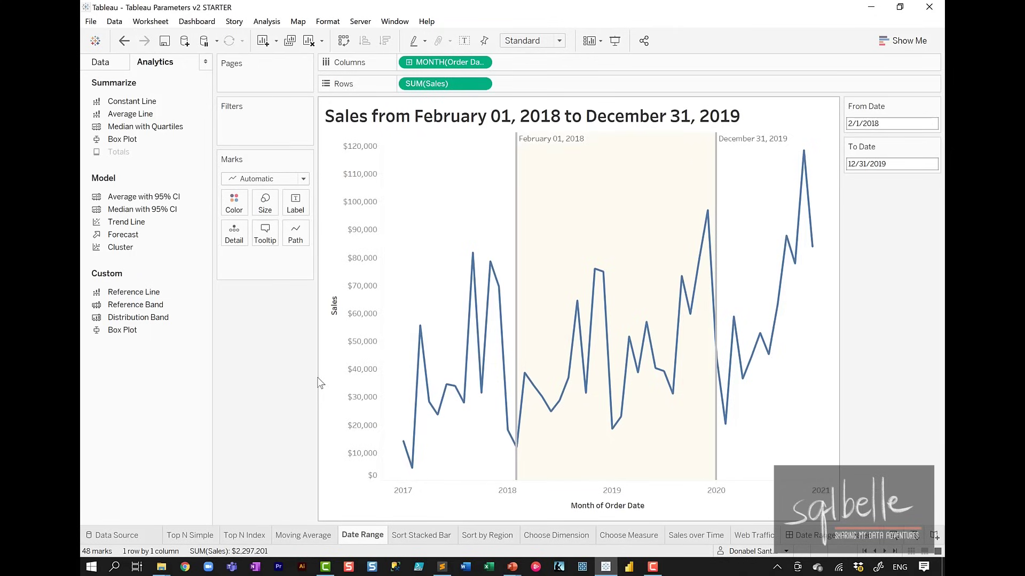
Create a calculated field named Sales in Date Range in the Orders data source
click(100, 62)
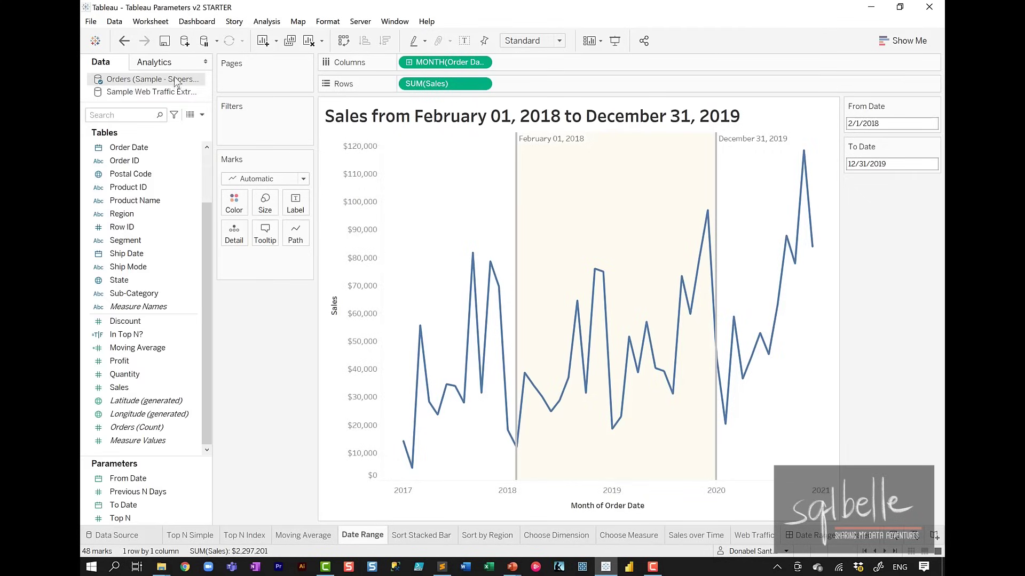
click(200, 116)
click(182, 122)
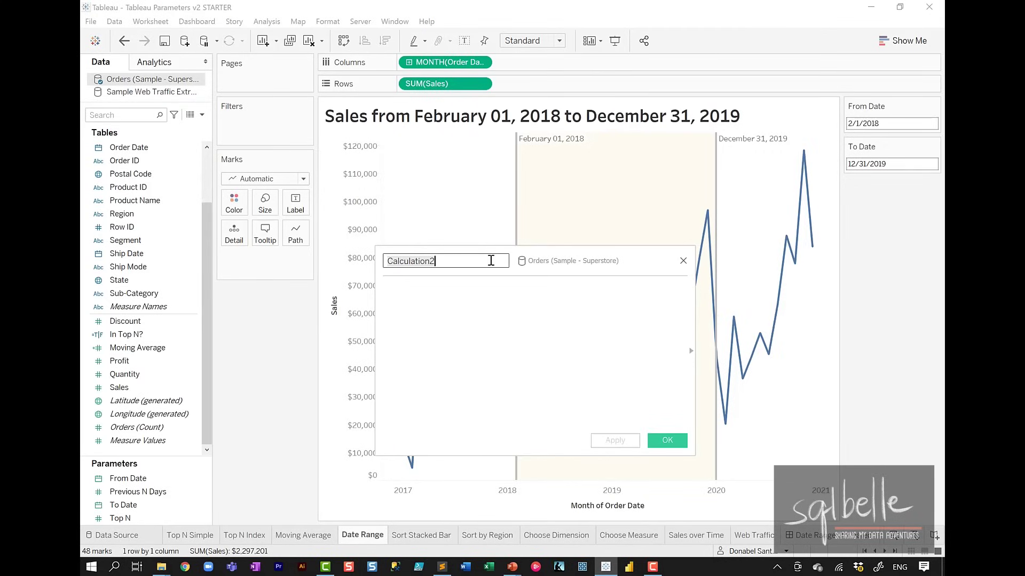
text(Sales)
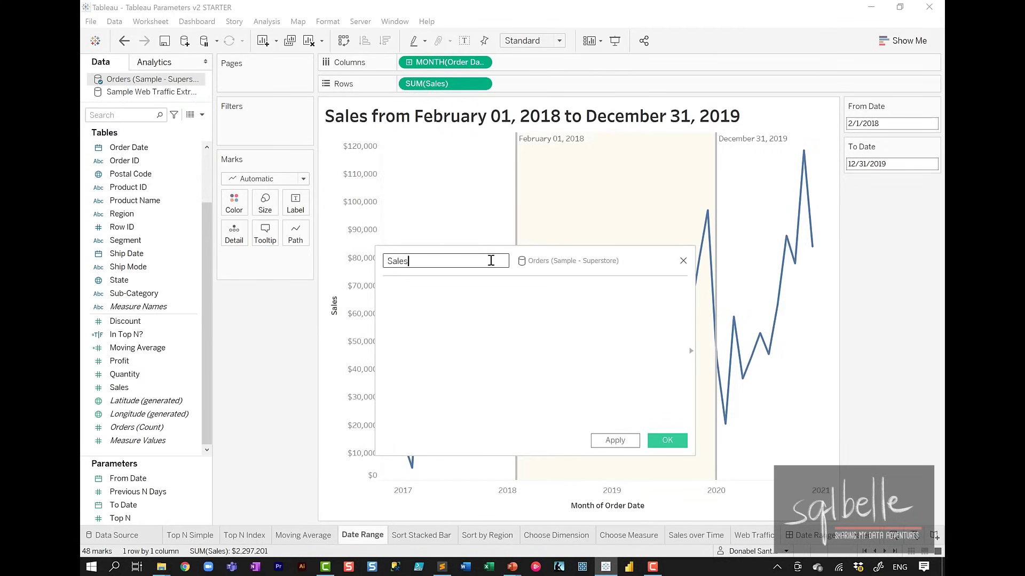
text( in Date Range)
click(479, 321)
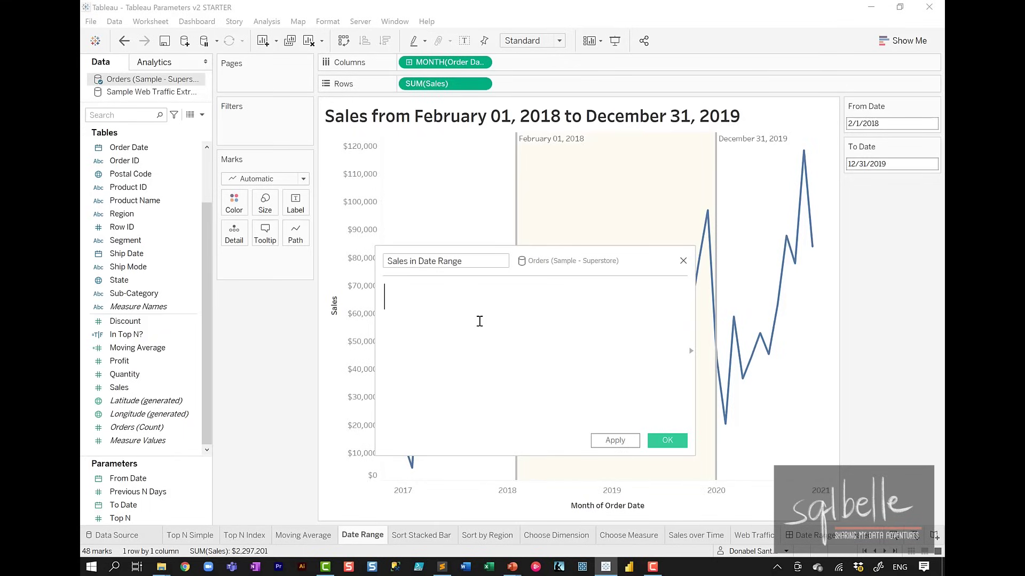
Write the field's condition as IF [Order Date] >= [From Date] AND [Order Date] <= [To Date], enlarging the formula editor for room
text(IF order)
key(Return)
drag(695, 257, 907, 256)
drag(685, 258, 599, 230)
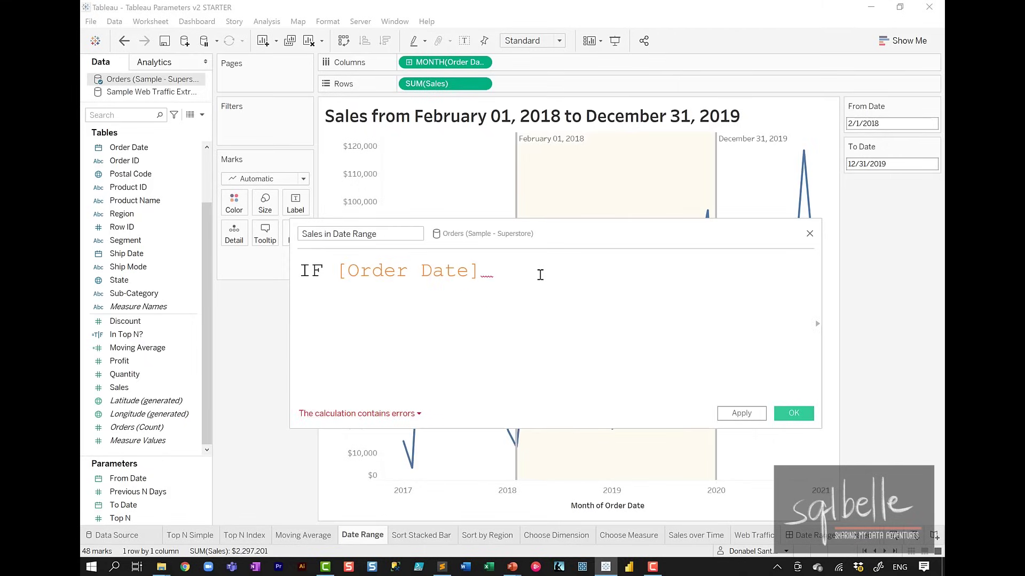
text(>=)
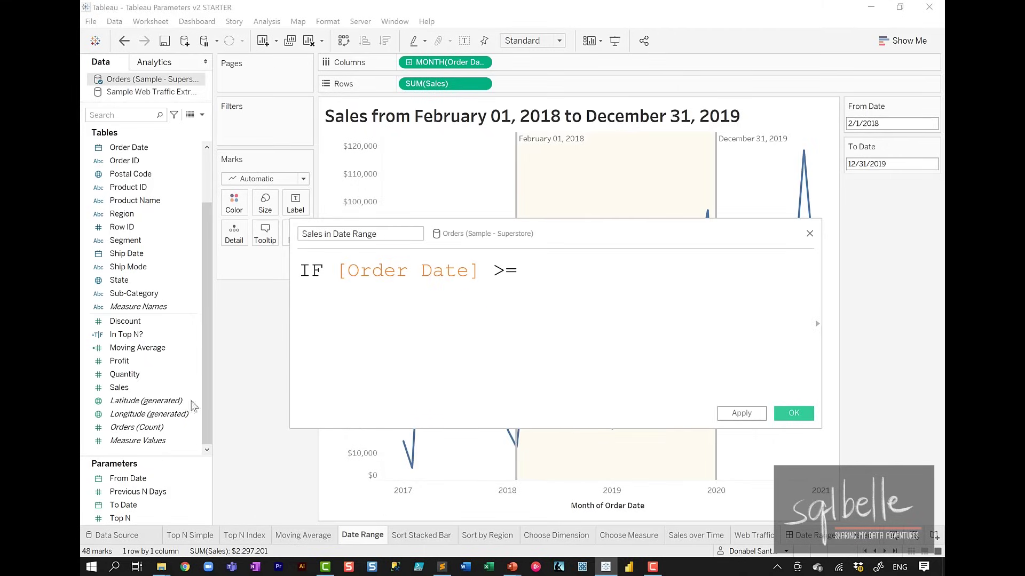
click(139, 479)
drag(139, 479, 743, 263)
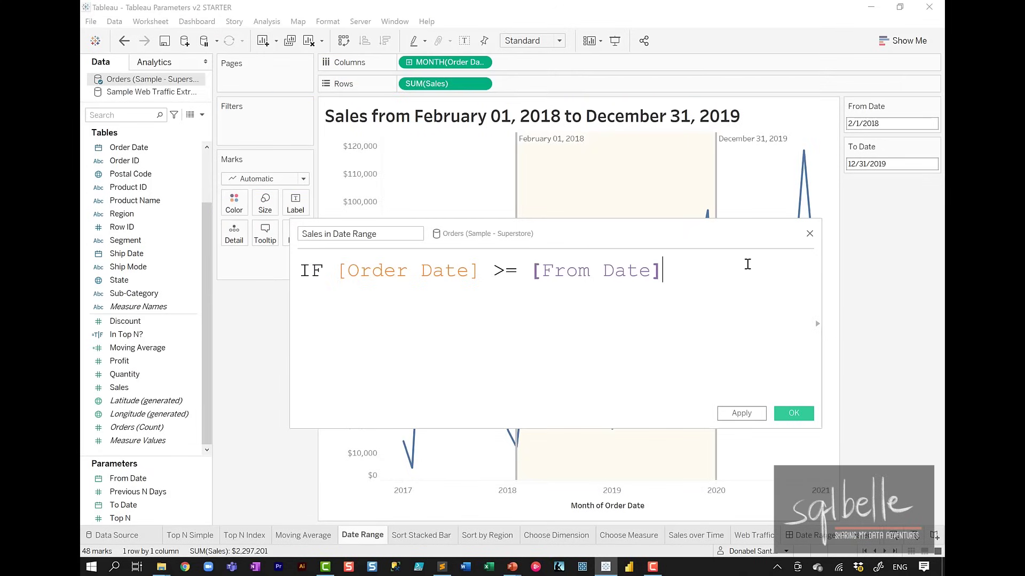
key(Return)
text(AND [Order)
key(Return)
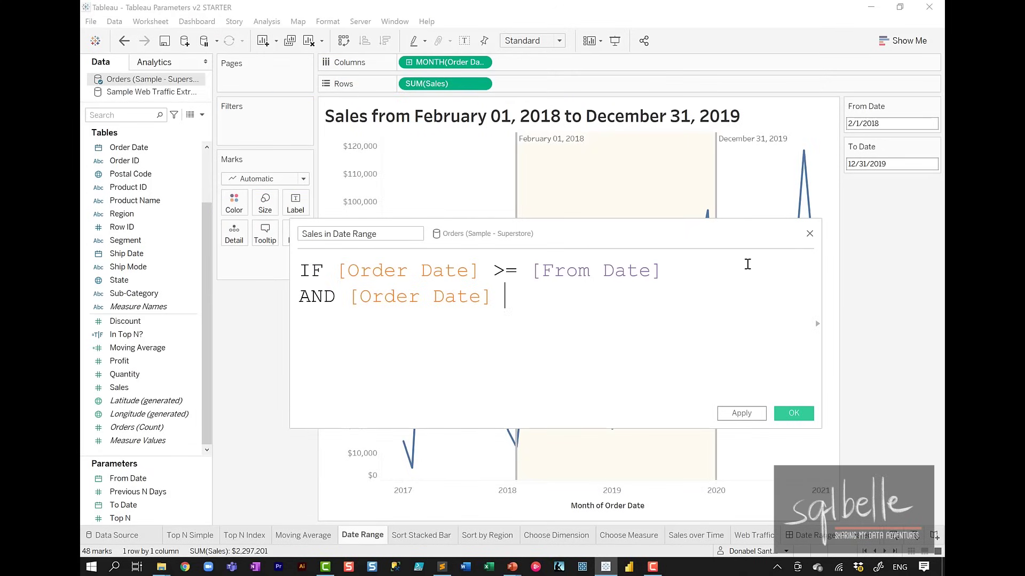
text(<=)
drag(125, 505, 552, 312)
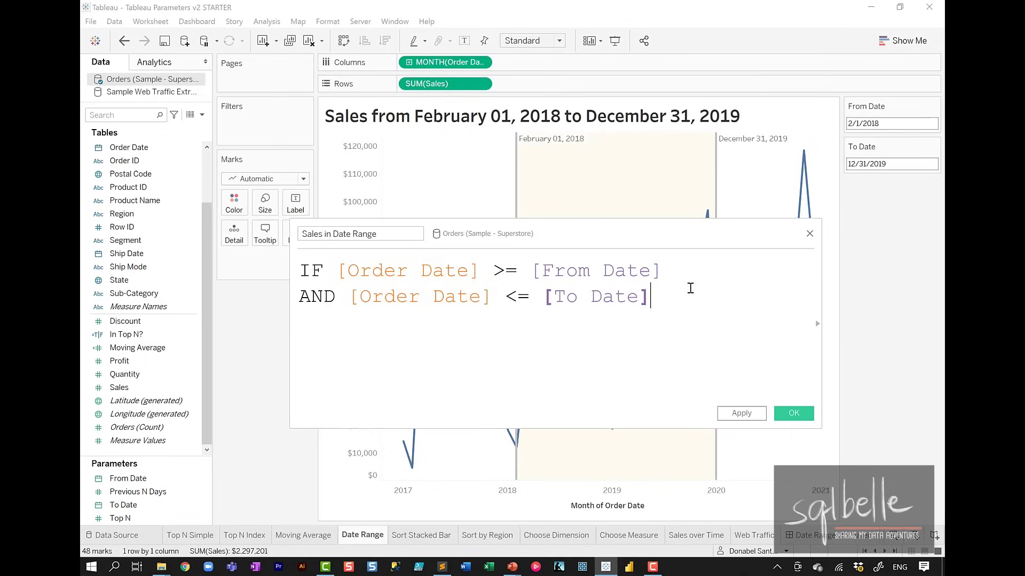
Complete the IF statement with THEN [Sales] and END on separate lines
key(Return)
text(THEN )
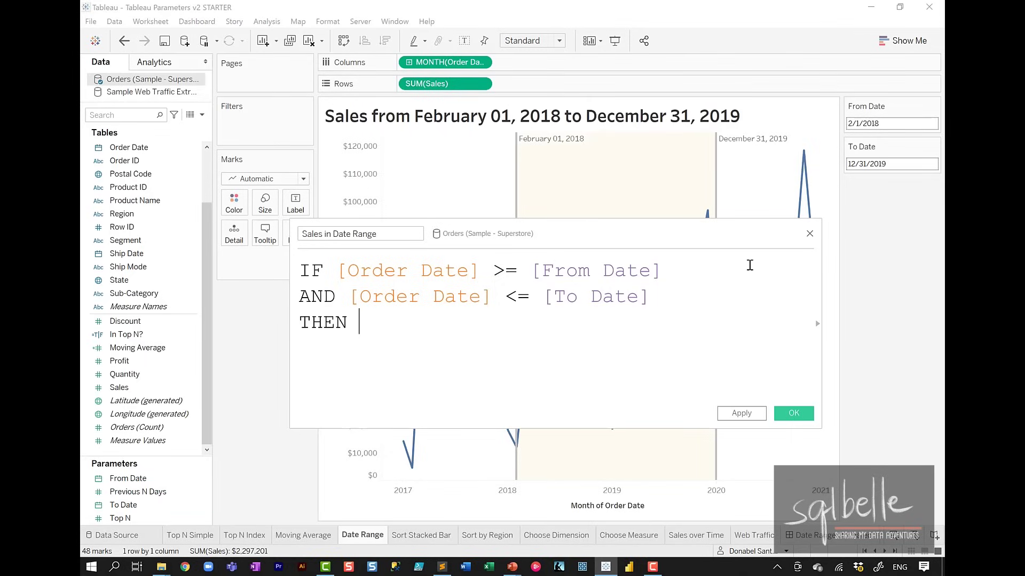
text([Sa)
key(Return)
key(Return)
text(E)
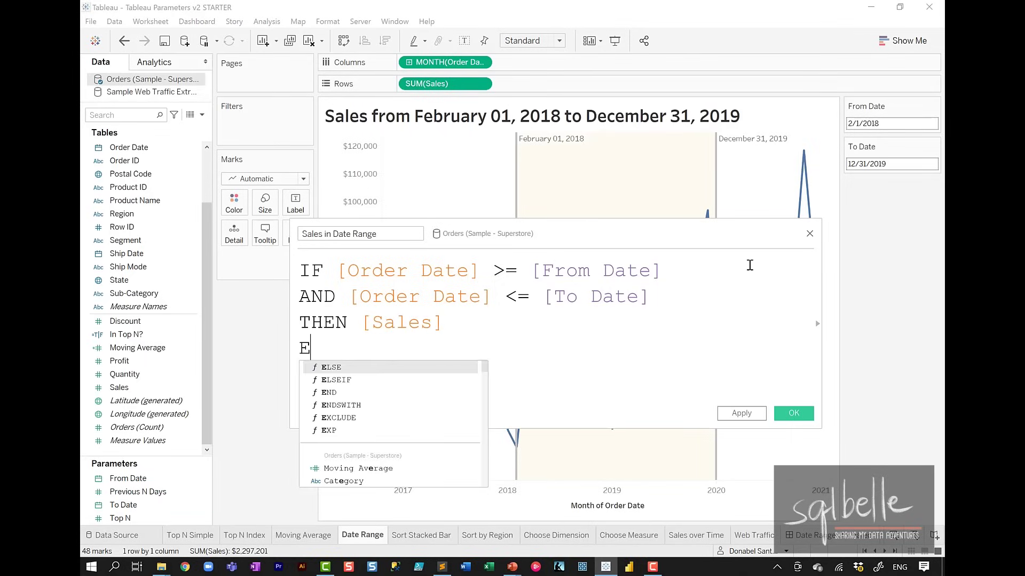
text(ND)
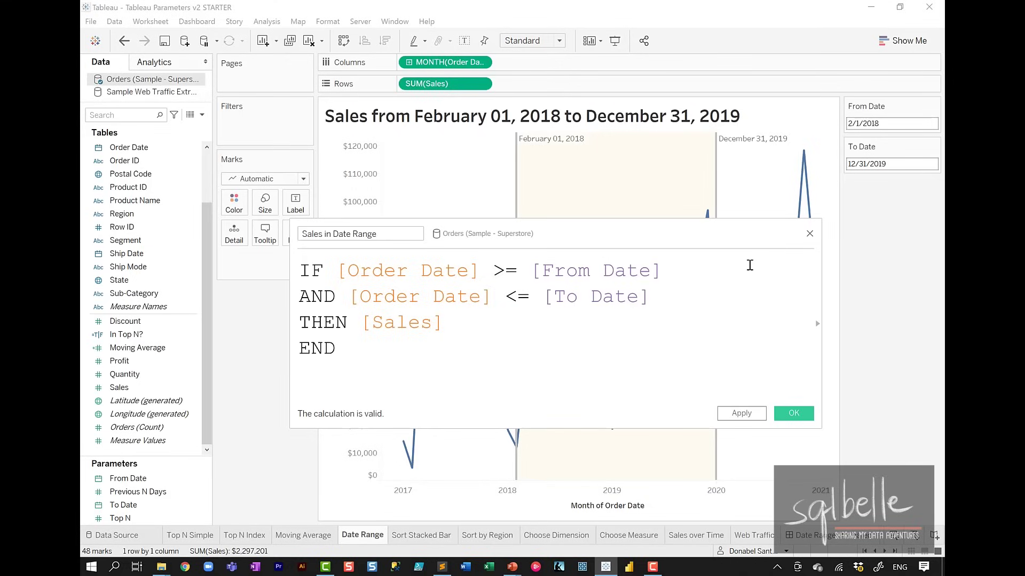
Wrap the whole IF statement in SUM( ) and save the Sales in Date Range calculation
key(ctrl+Home)
text(SUM()
key(Return)
key(Down)
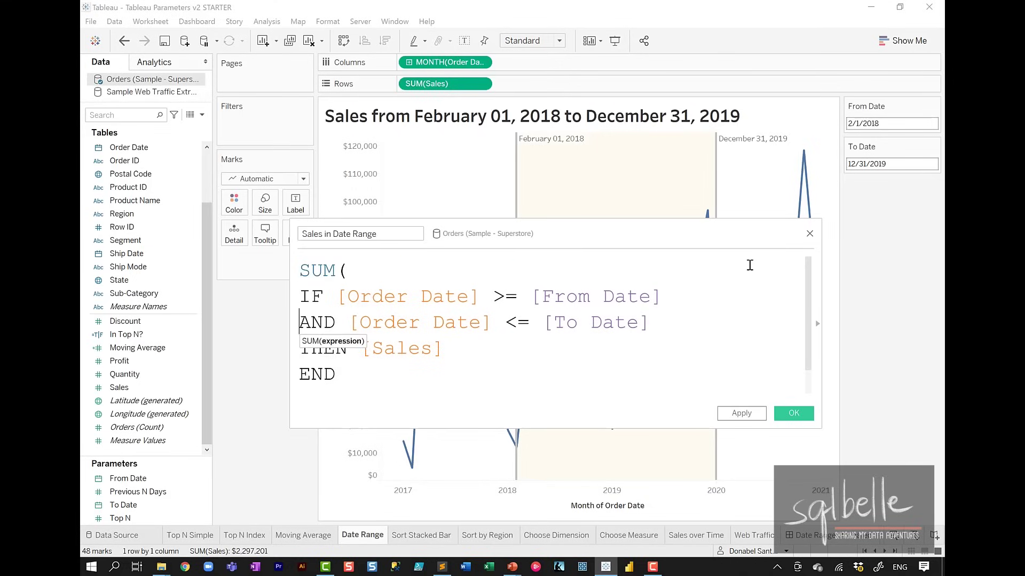
key(ctrl+End)
key(Return)
text())
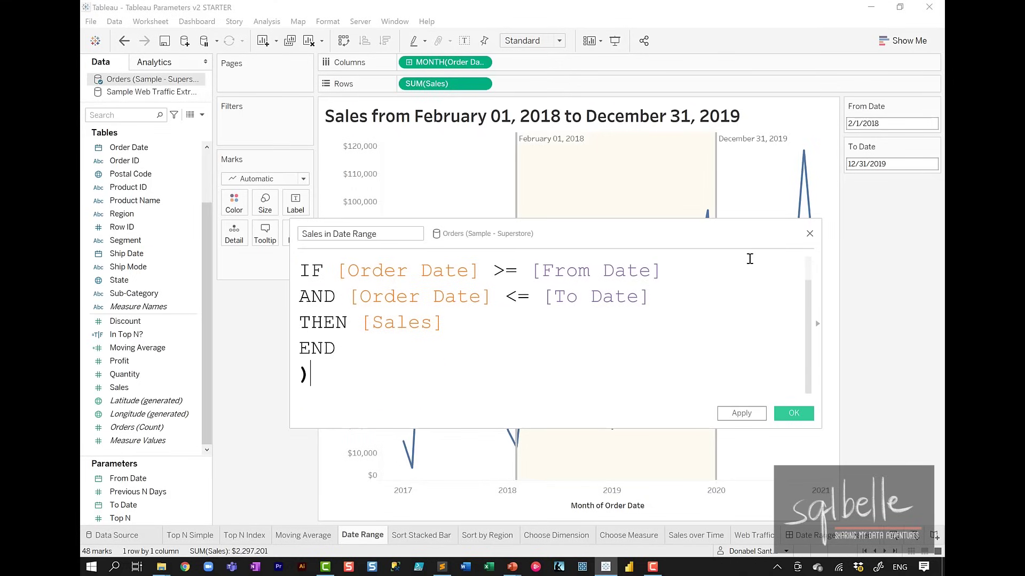
click(794, 414)
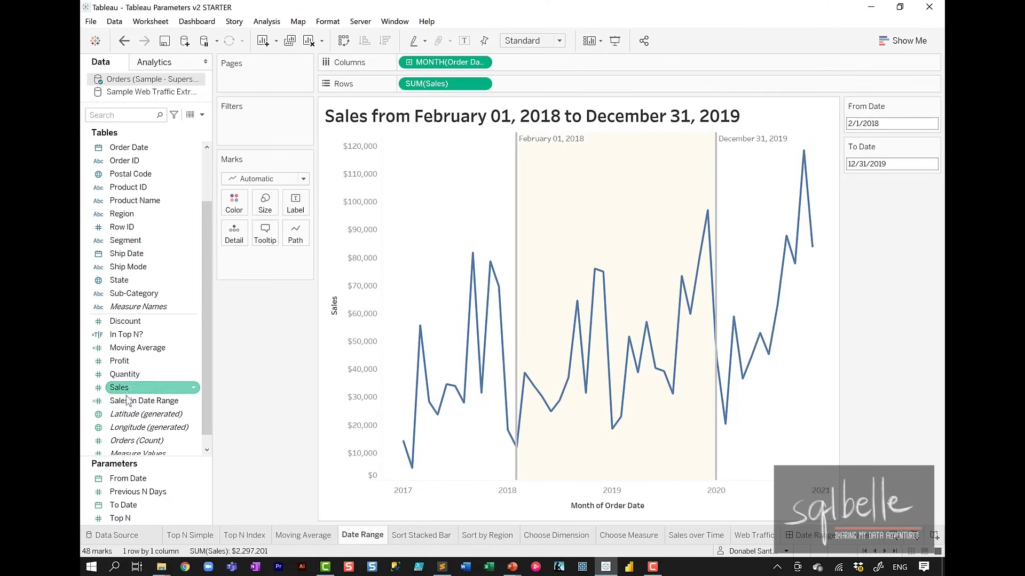
Add Sales in Date Range to the marks as Detail and append "is <AGG(Sales in Date Range)>" to the sheet title
drag(127, 400, 237, 243)
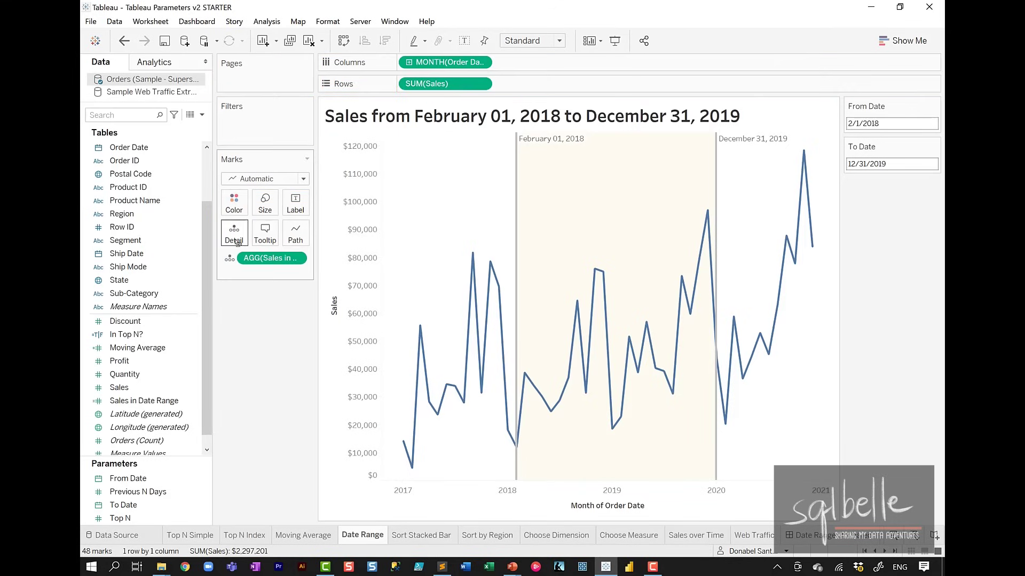
double_click(411, 126)
click(487, 229)
text(is)
click(535, 184)
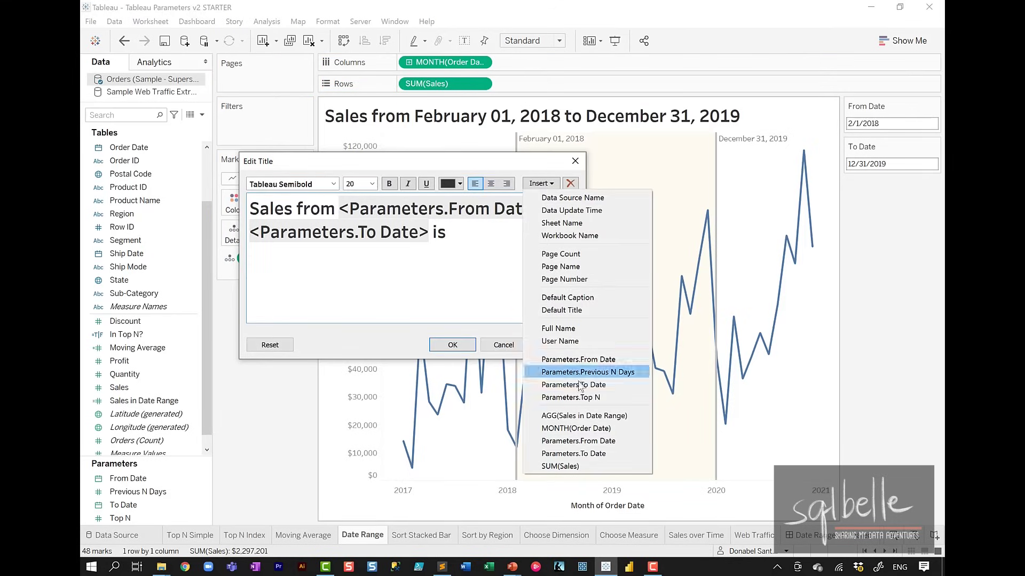
click(574, 416)
Set the font size of the entire sheet title to 16 and apply the title changes
drag(394, 260, 173, 184)
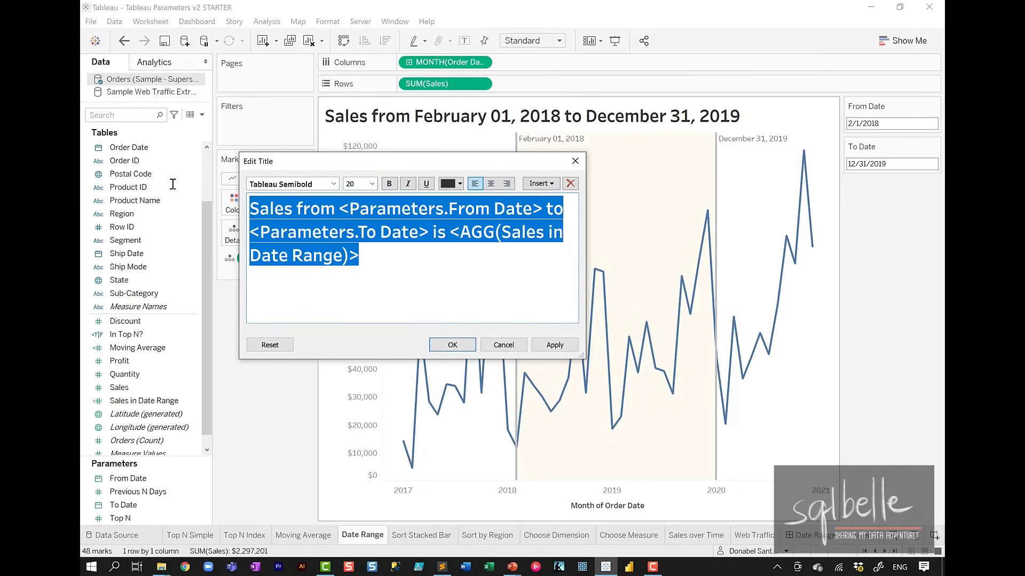
double_click(354, 183)
text(16)
key(Return)
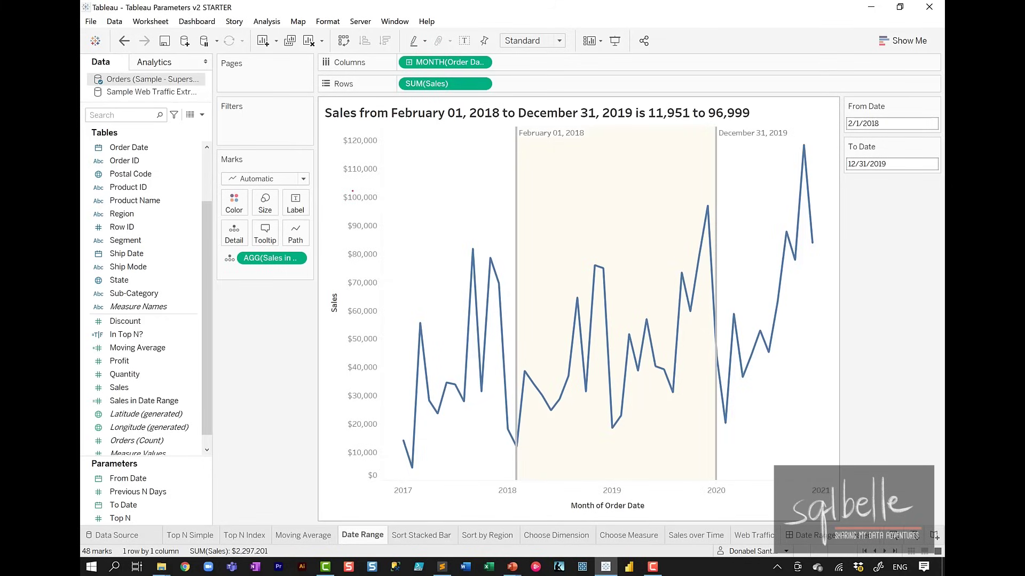
mouse_move(500, 95)
mouse_down()
mouse_move(549, 55)
mouse_move(496, 51)
mouse_up()
drag(645, 136, 696, 125)
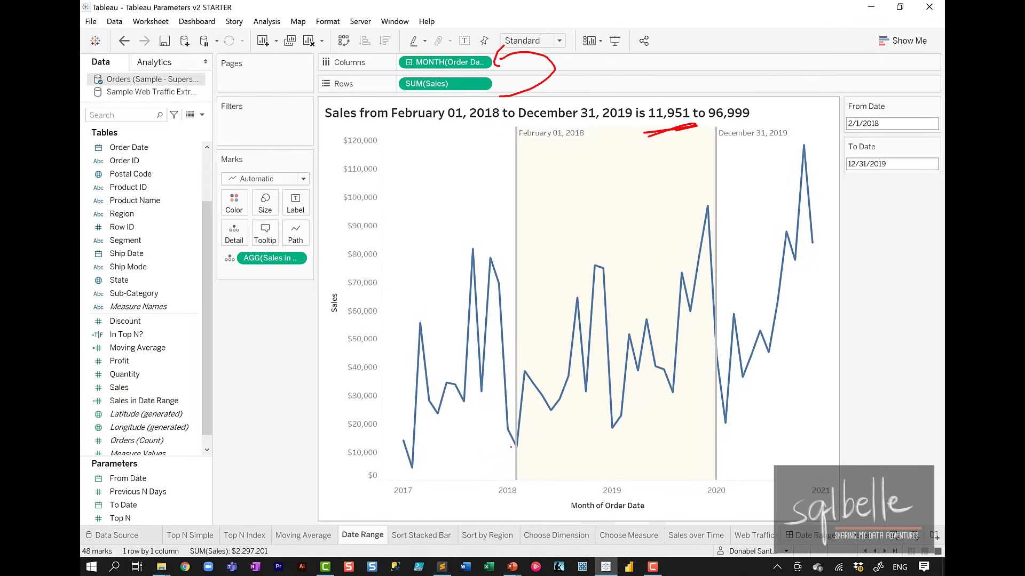
drag(511, 447, 516, 451)
mouse_move(772, 108)
mouse_down()
mouse_move(697, 126)
mouse_move(766, 87)
mouse_up()
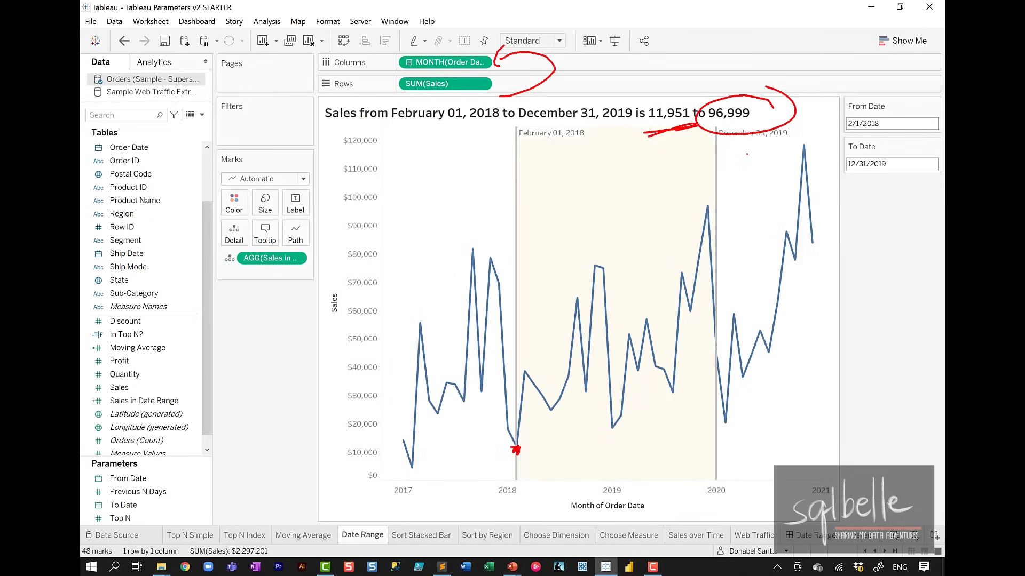
mouse_move(545, 201)
mouse_down()
mouse_move(566, 294)
mouse_move(574, 271)
mouse_up()
drag(582, 178, 589, 261)
drag(585, 249, 603, 238)
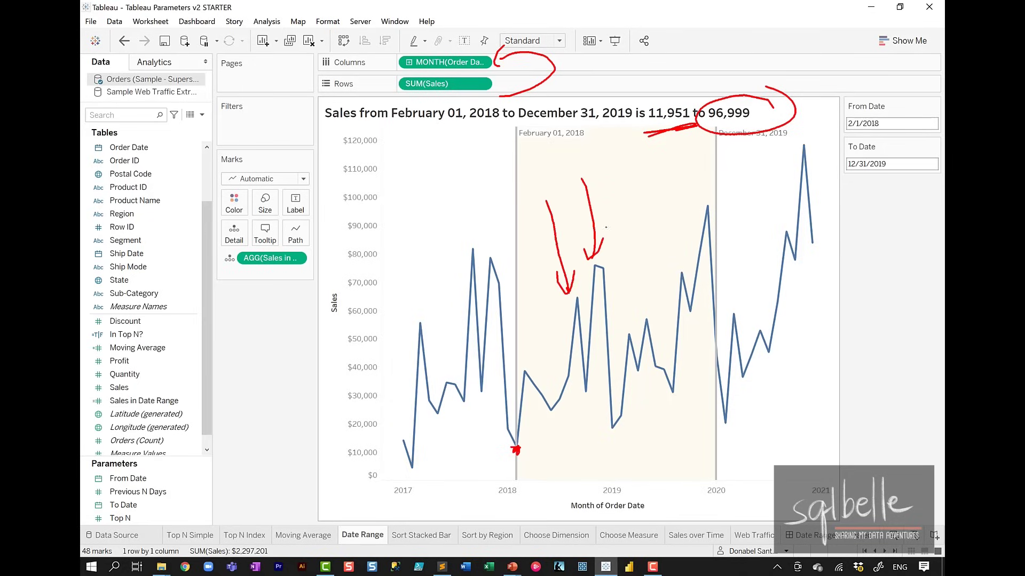
mouse_move(652, 170)
mouse_down()
mouse_move(617, 262)
mouse_move(633, 251)
mouse_up()
mouse_move(631, 290)
mouse_down()
mouse_move(626, 331)
mouse_move(637, 317)
mouse_up()
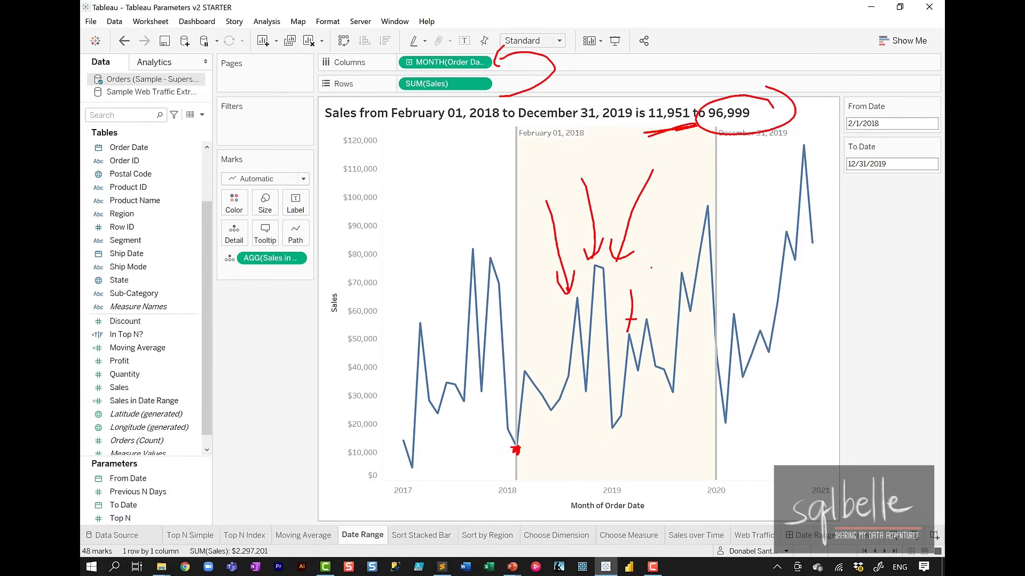
key(Escape)
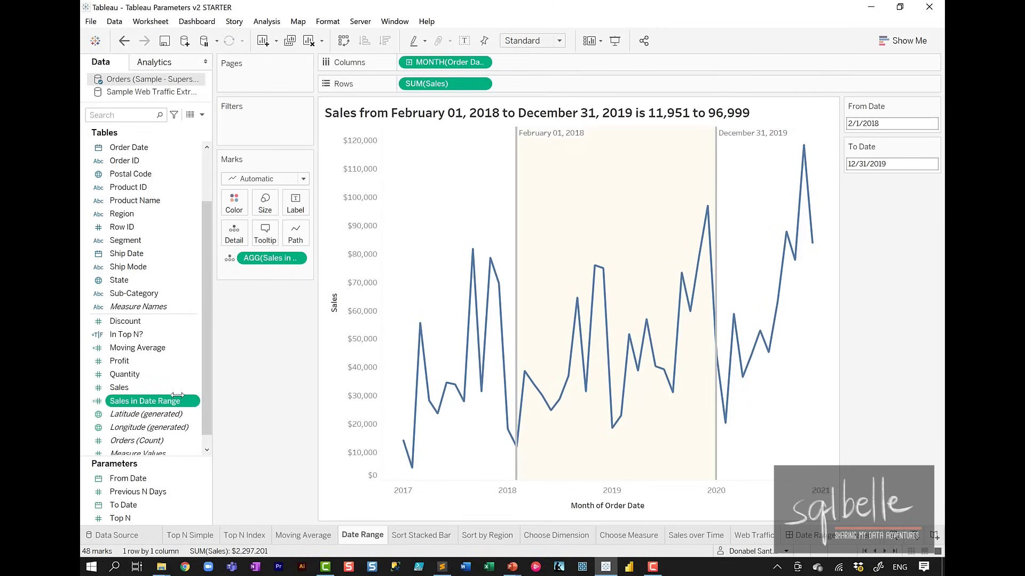
Open the Sales in Date Range calculation for editing and look up the TOTAL and WINDOW_SUM functions in the function reference
right_click(156, 403)
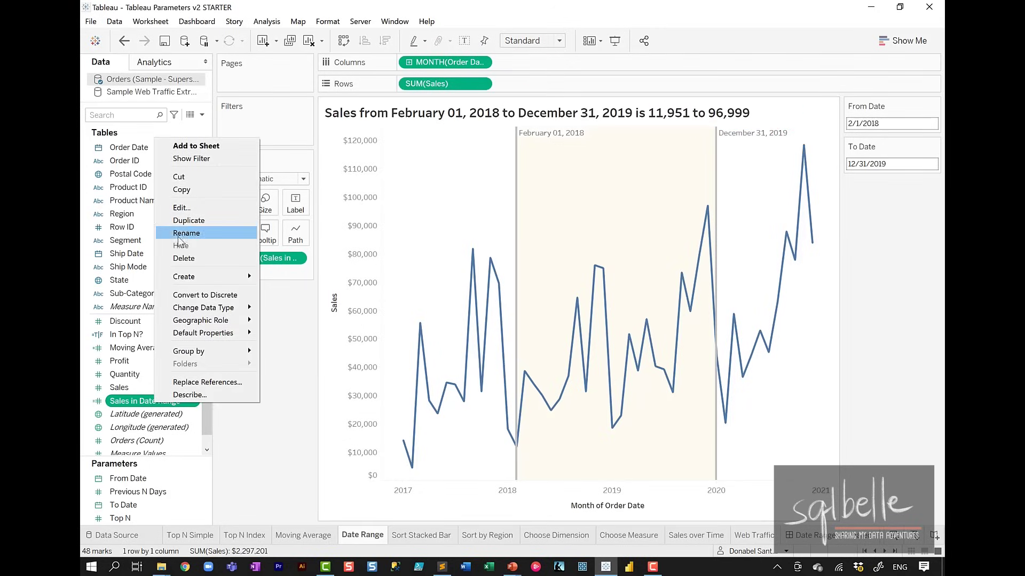
click(181, 208)
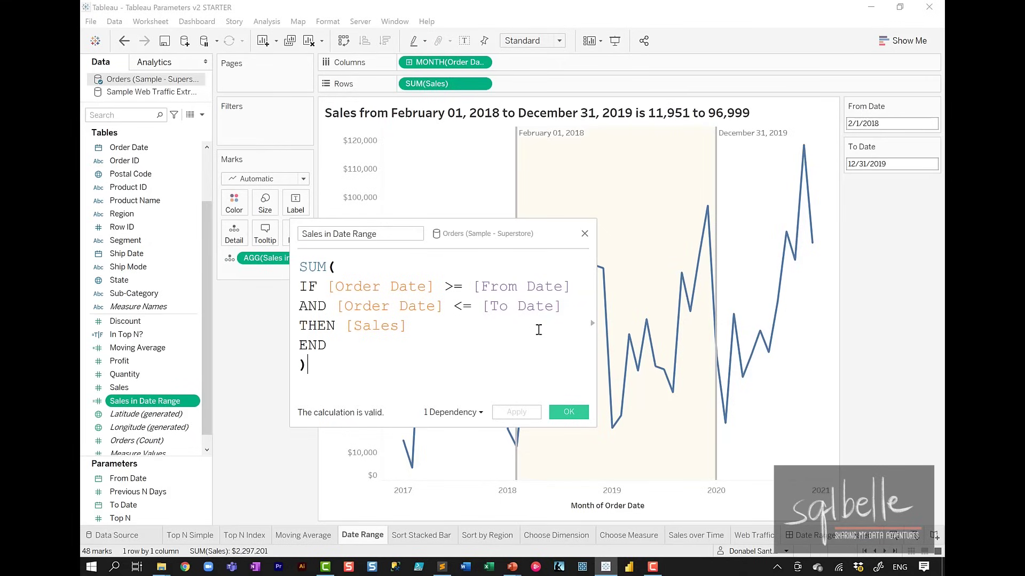
click(592, 324)
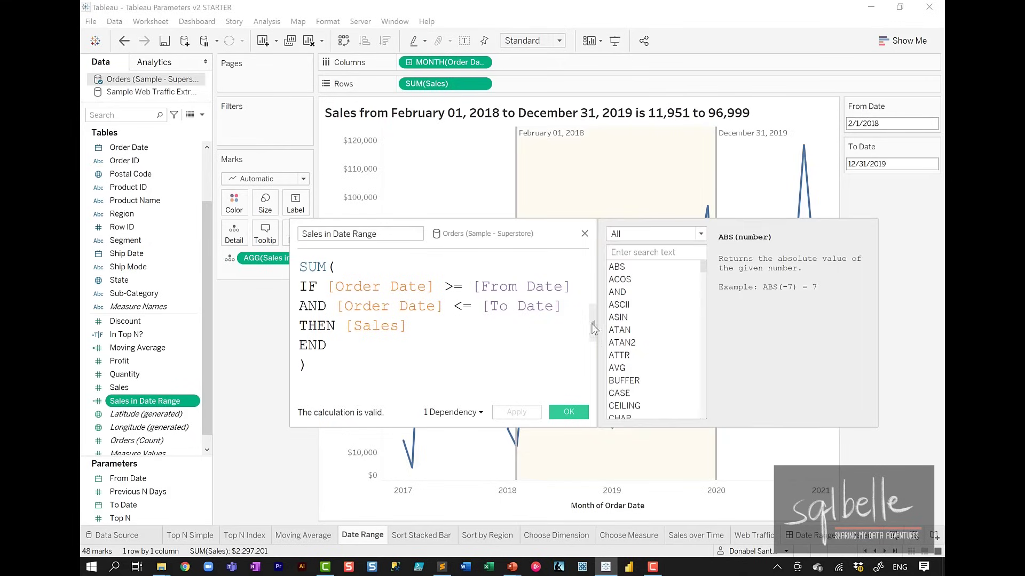
click(646, 252)
text(TOTAL)
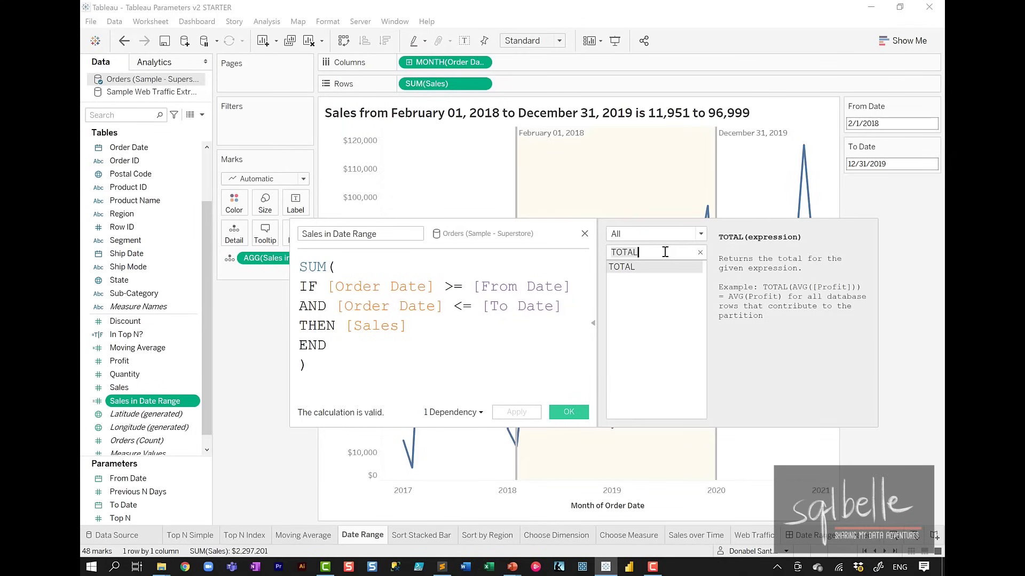
text(WINDOW)
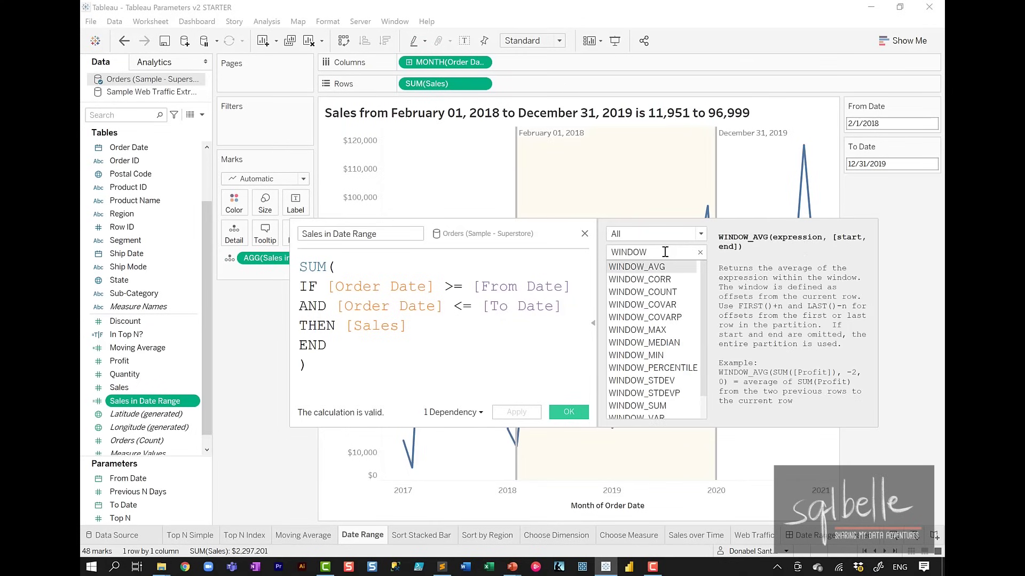
text(_S)
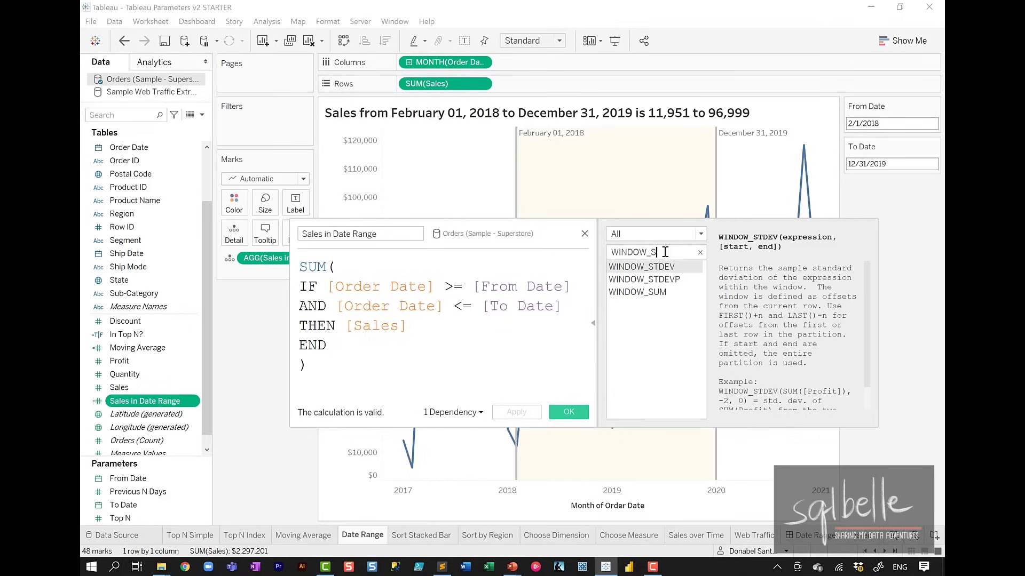
text(UM)
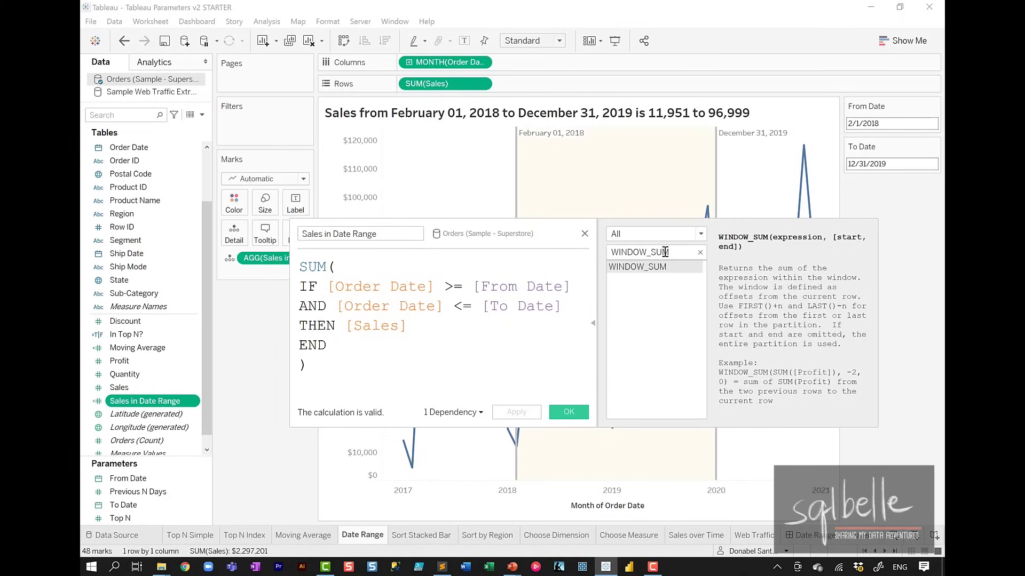
click(700, 252)
Wrap the SUM expression in TOTAL ( ) with the closing parenthesis on its own line and save the Sales in Date Range calculation
click(393, 258)
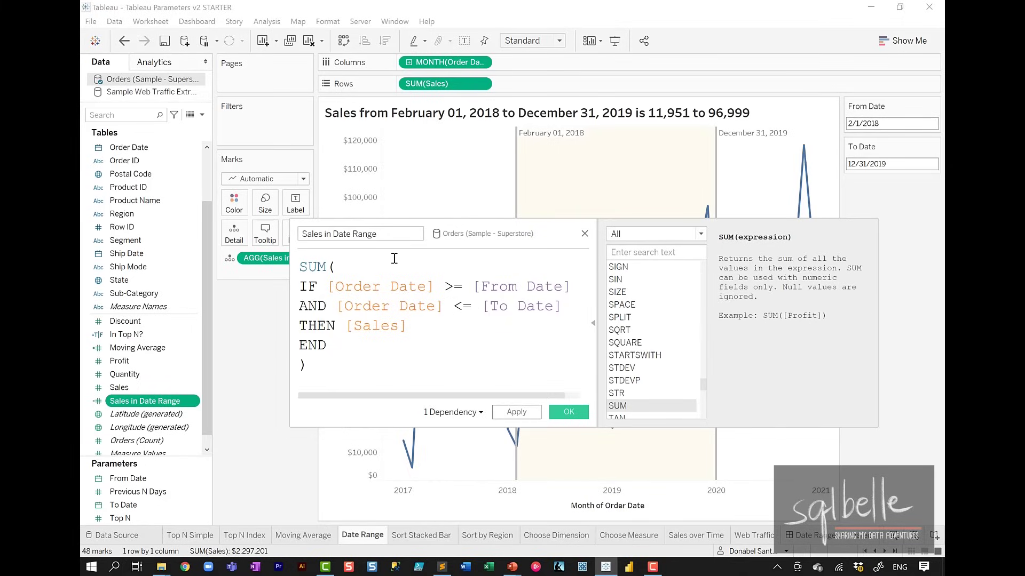
text(TOTAL ()
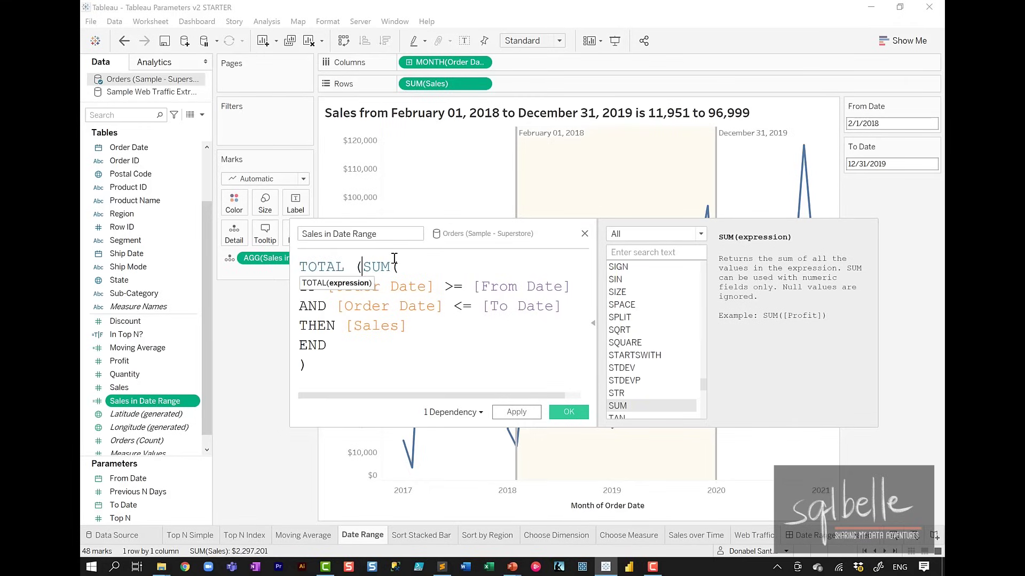
key(Return)
key(Down)
key(Down)
key(Down)
key(Down)
key(End)
text())
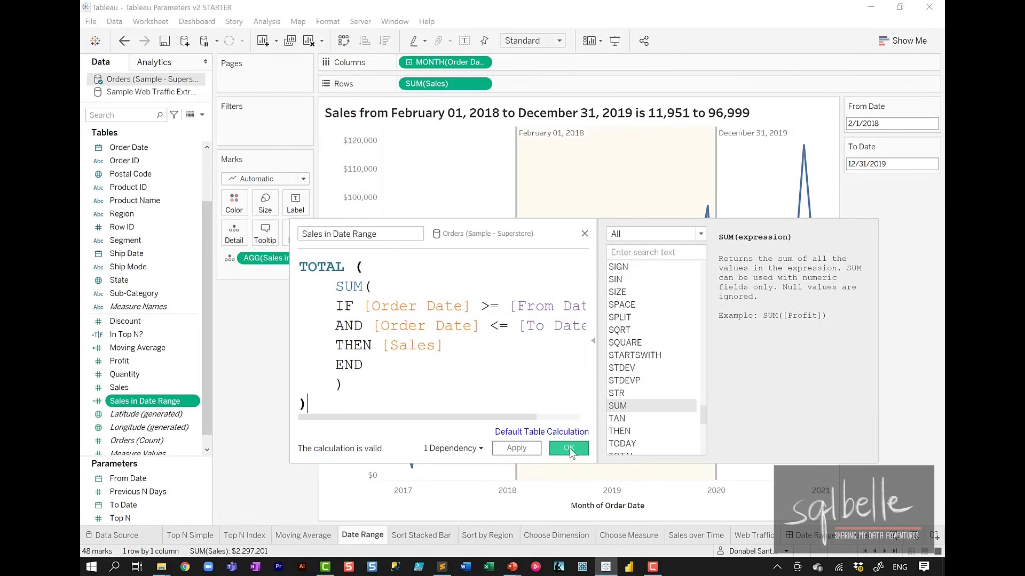
click(581, 448)
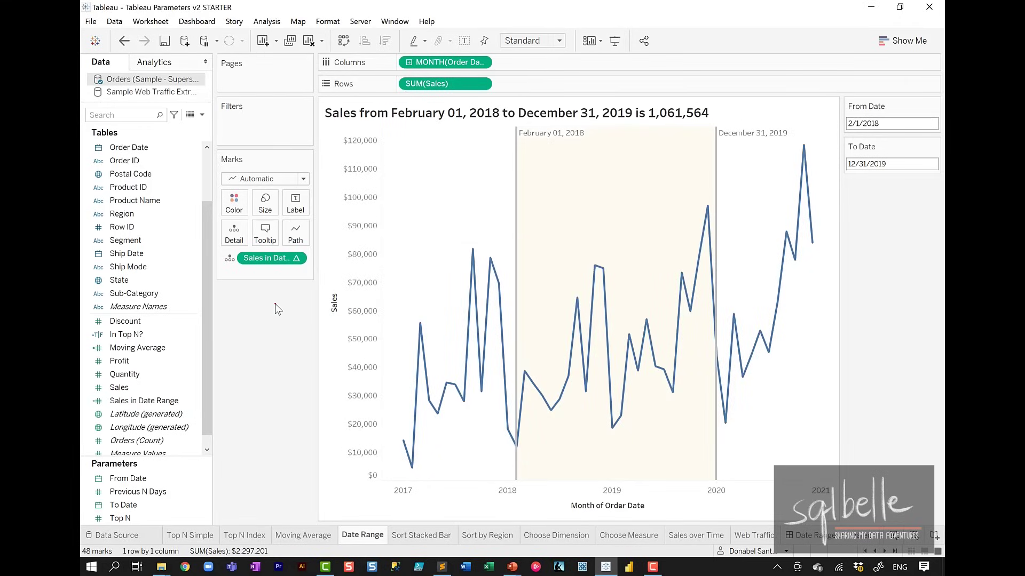
mouse_move(321, 250)
mouse_down()
mouse_move(266, 232)
mouse_move(328, 247)
mouse_move(299, 250)
mouse_move(285, 277)
mouse_up()
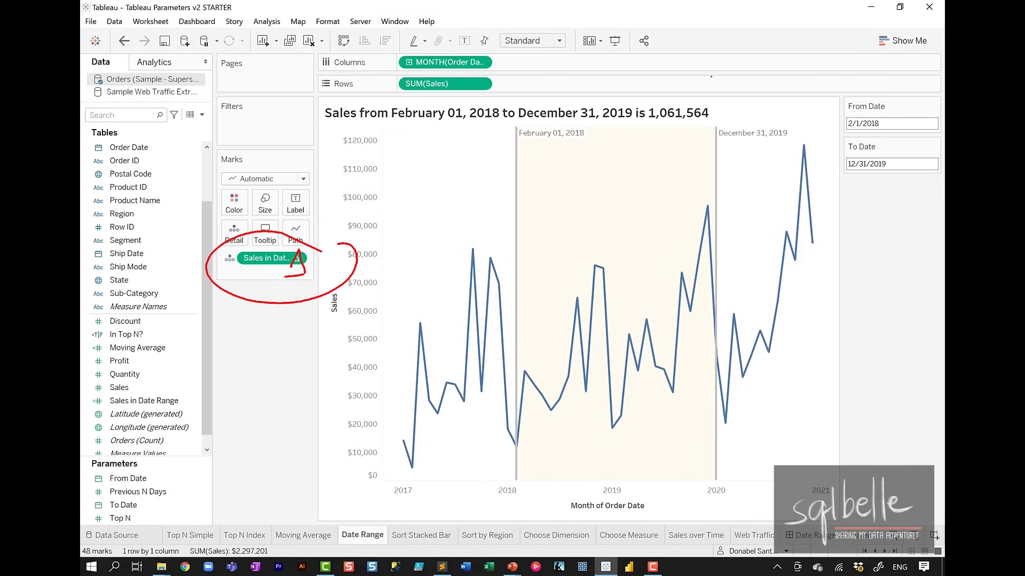
mouse_move(329, 231)
mouse_down()
mouse_move(477, 217)
mouse_move(648, 143)
mouse_move(683, 152)
mouse_up()
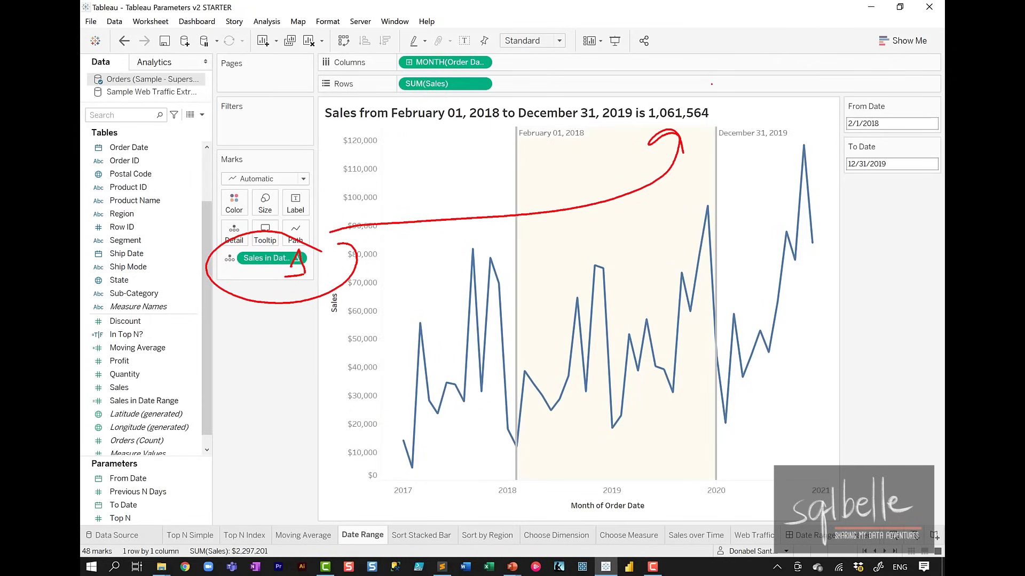
drag(712, 81, 720, 71)
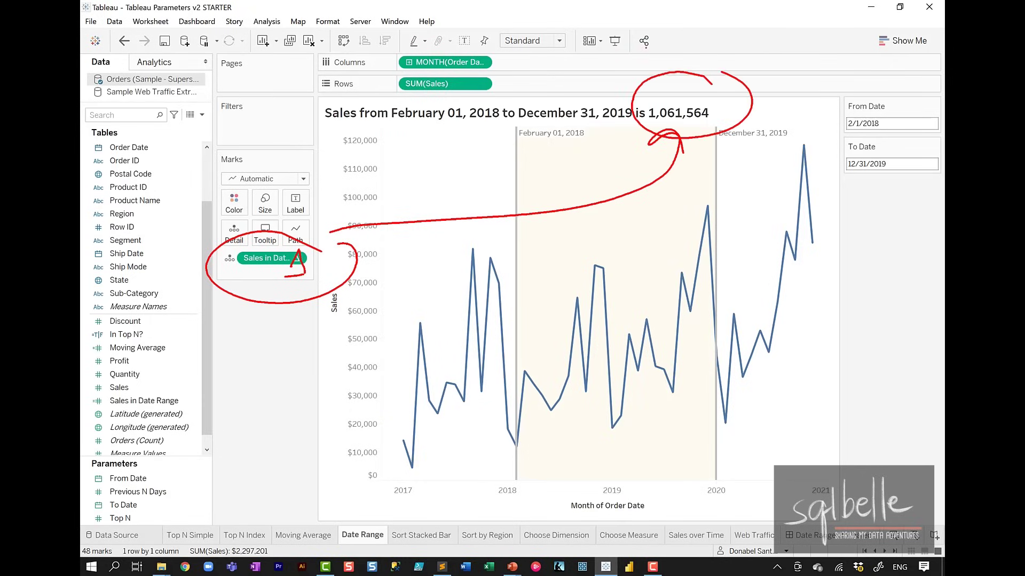
key(Escape)
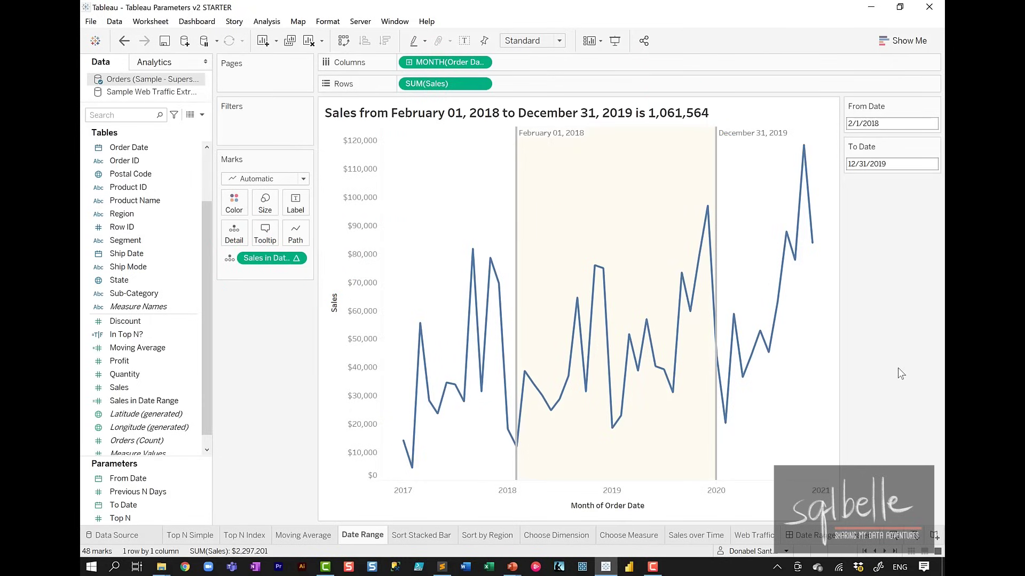
Open the calendar of the To Date parameter and browse its dates
click(865, 165)
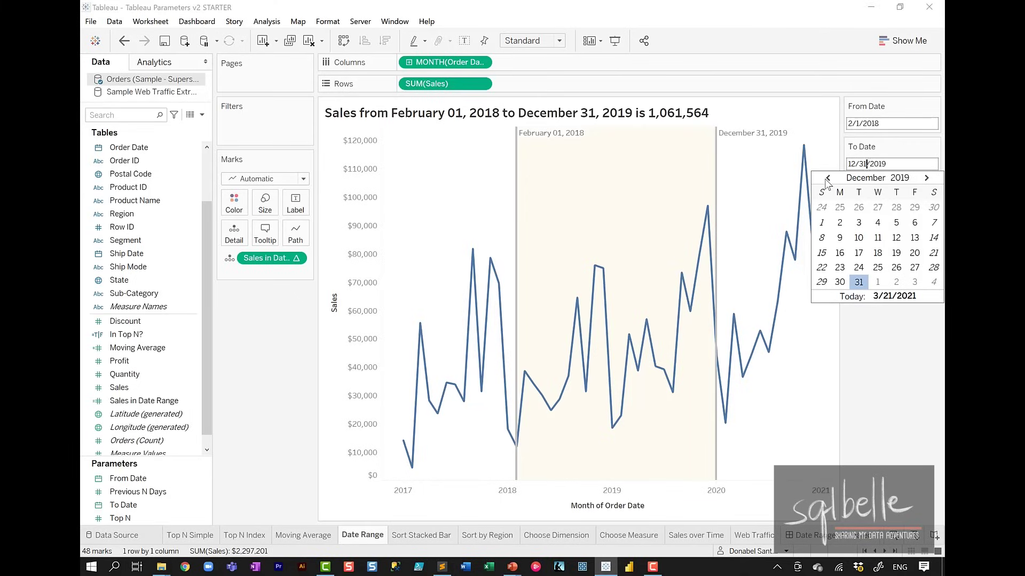
scroll(832, 190, up, 3)
click(889, 367)
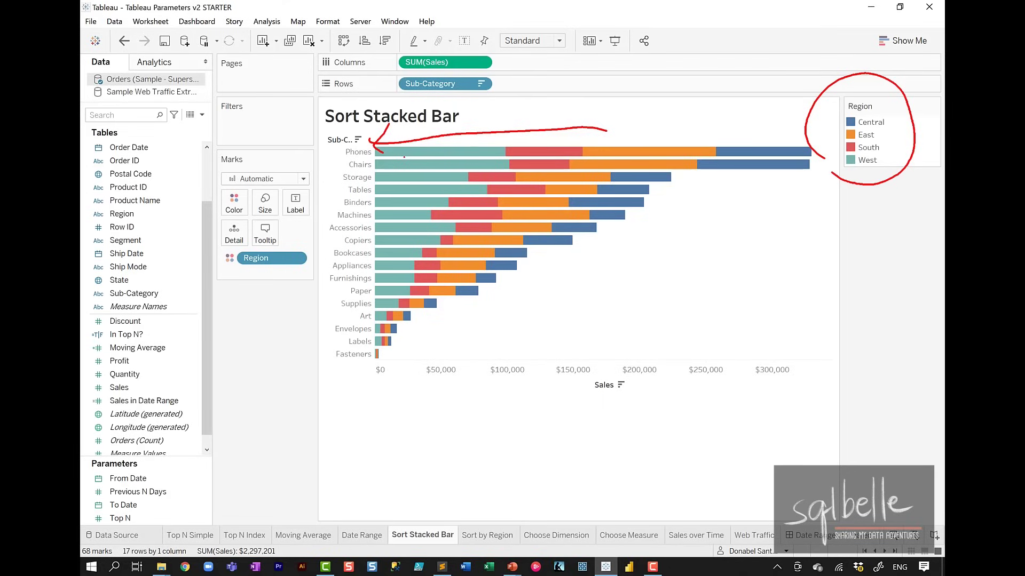
On the Sort Stacked Bar sheet, create a parameter from the Region field with its fixed list of regions and Central as current value
right_click(141, 214)
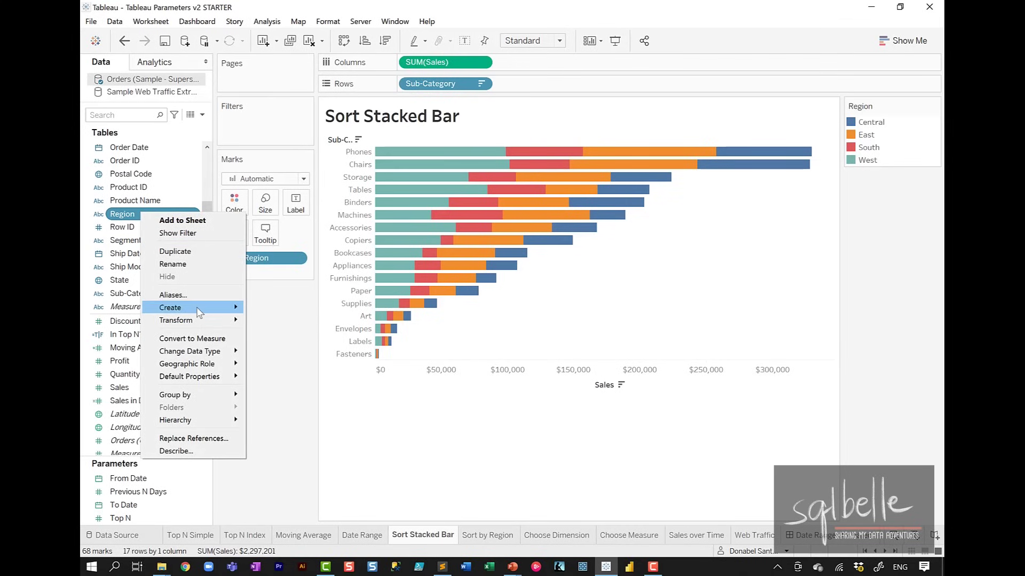
mouse_move(198, 312)
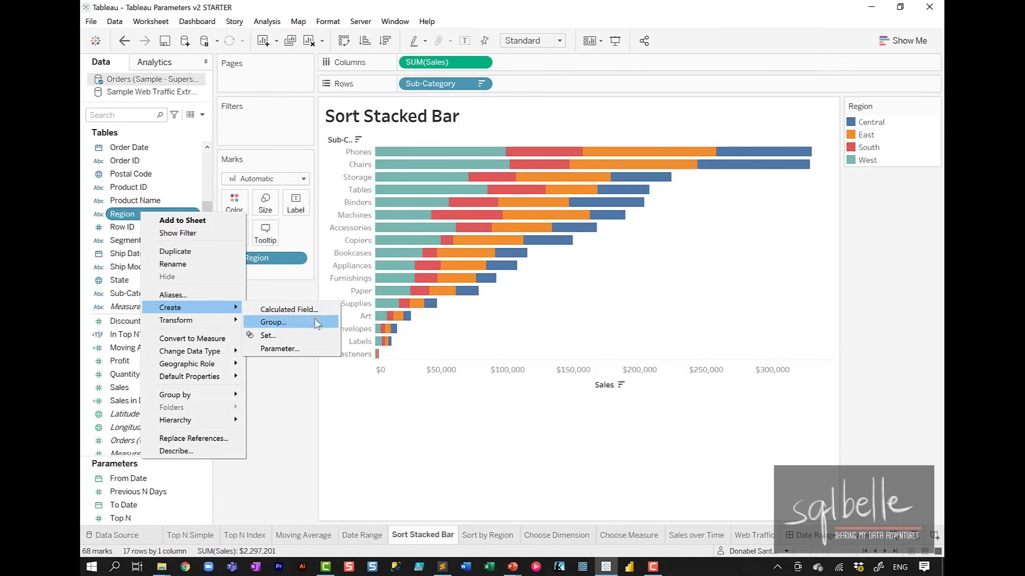
click(296, 348)
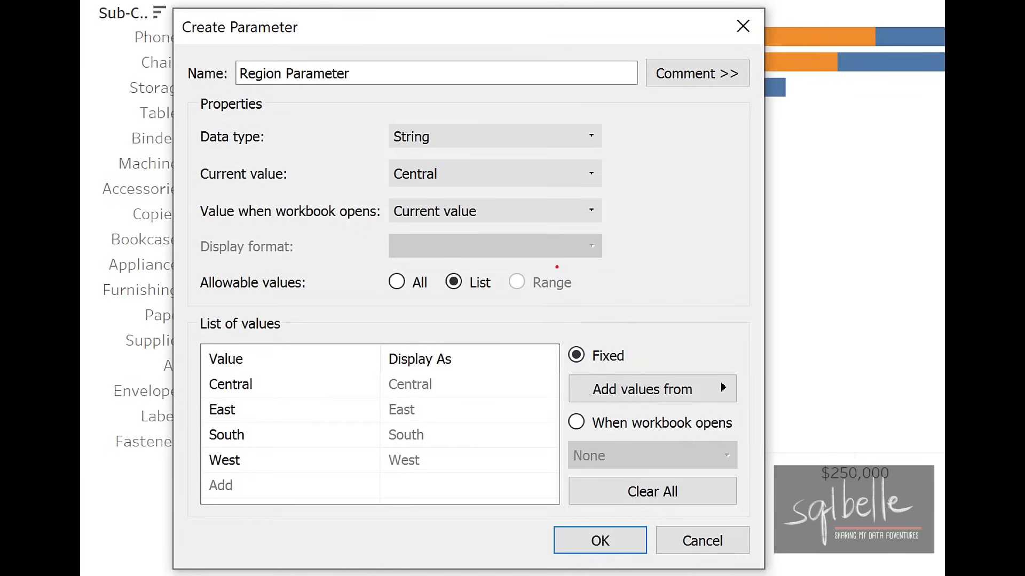
mouse_move(424, 334)
mouse_down()
mouse_move(233, 343)
mouse_move(448, 520)
mouse_move(423, 334)
mouse_up()
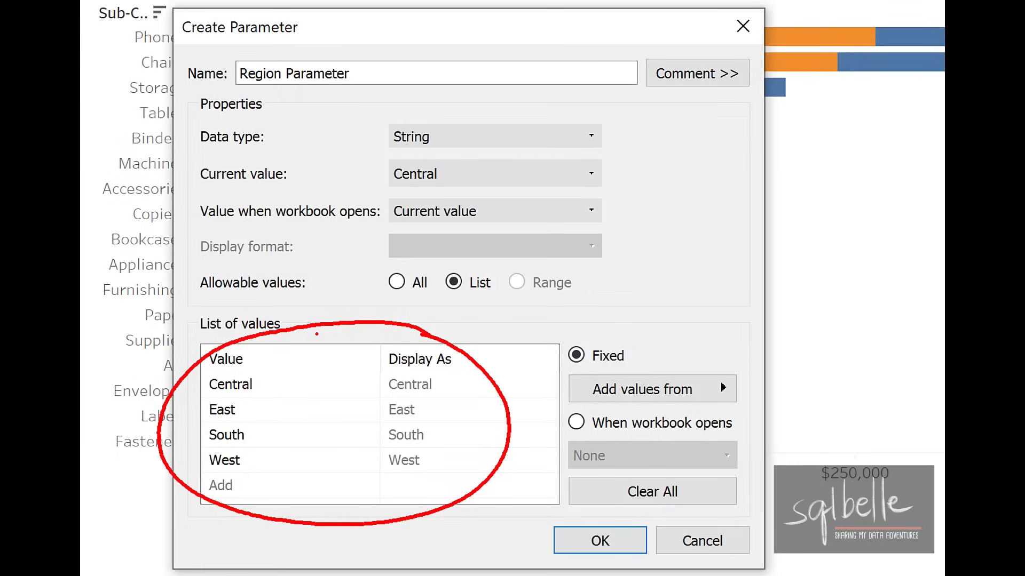
mouse_move(635, 327)
mouse_down()
mouse_move(627, 367)
mouse_move(654, 336)
mouse_up()
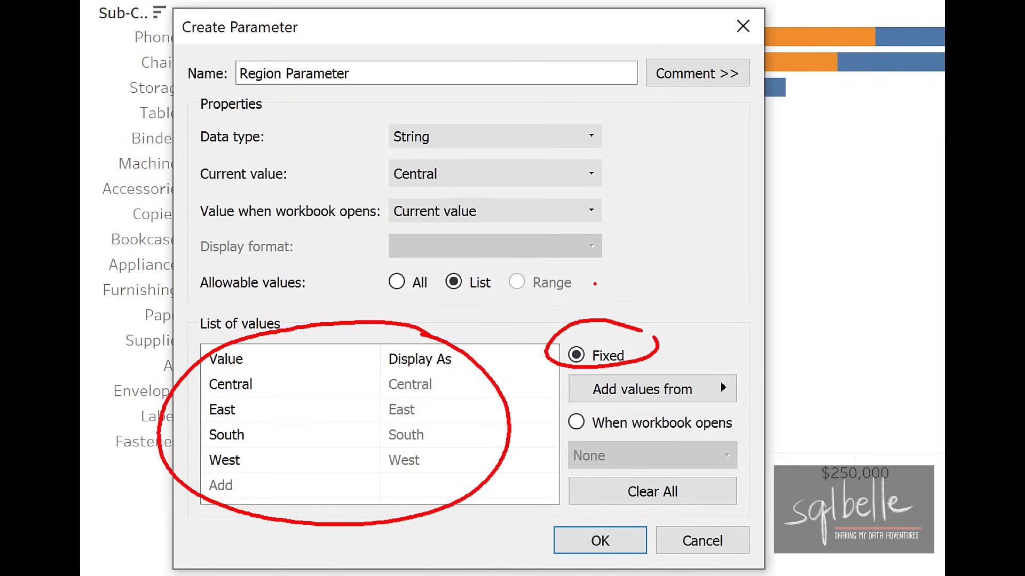
mouse_move(705, 408)
mouse_down()
mouse_move(560, 435)
mouse_move(723, 397)
mouse_up()
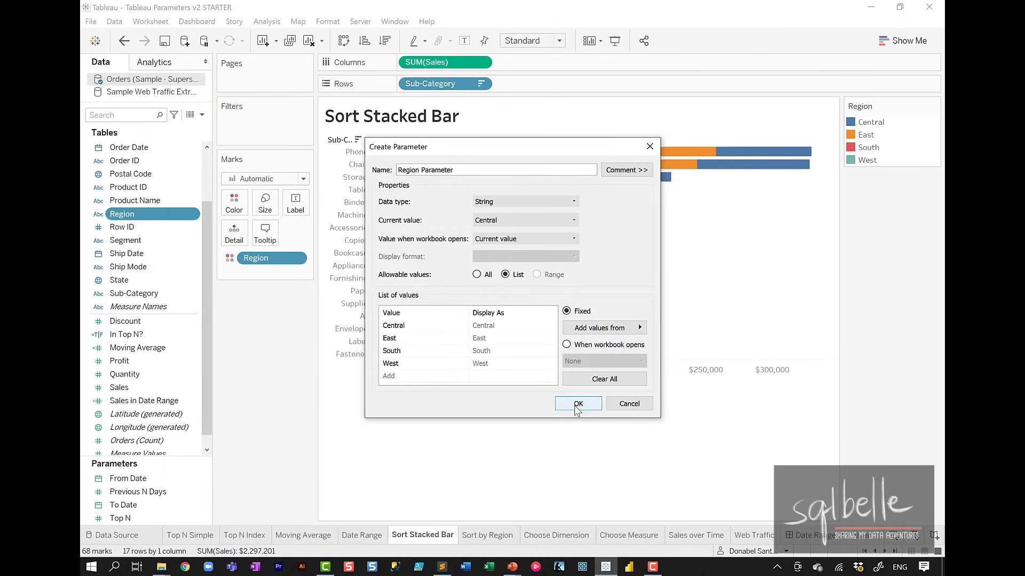
click(600, 540)
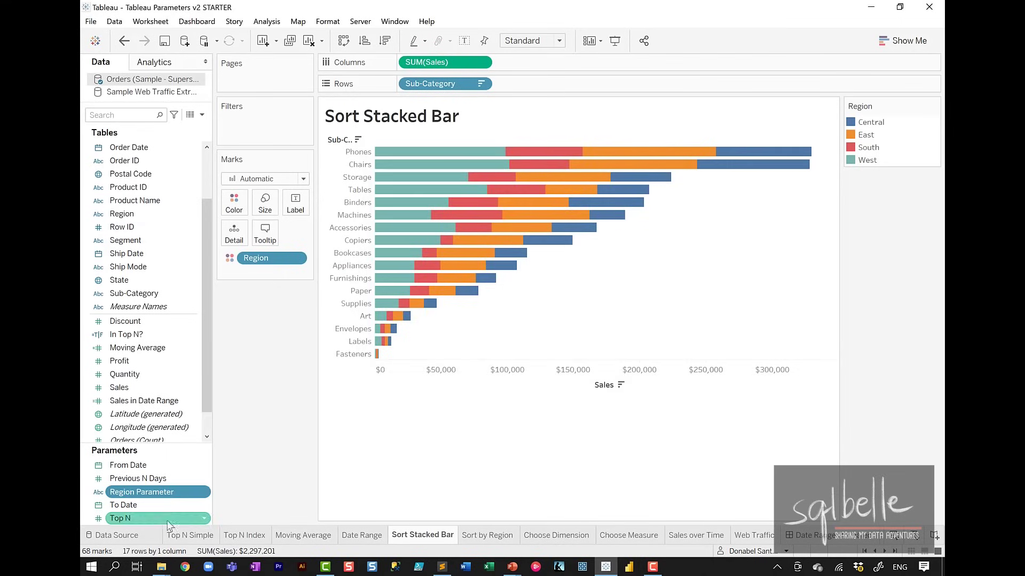
Show the Region Parameter control on the Sort Stacked Bar sheet
right_click(153, 492)
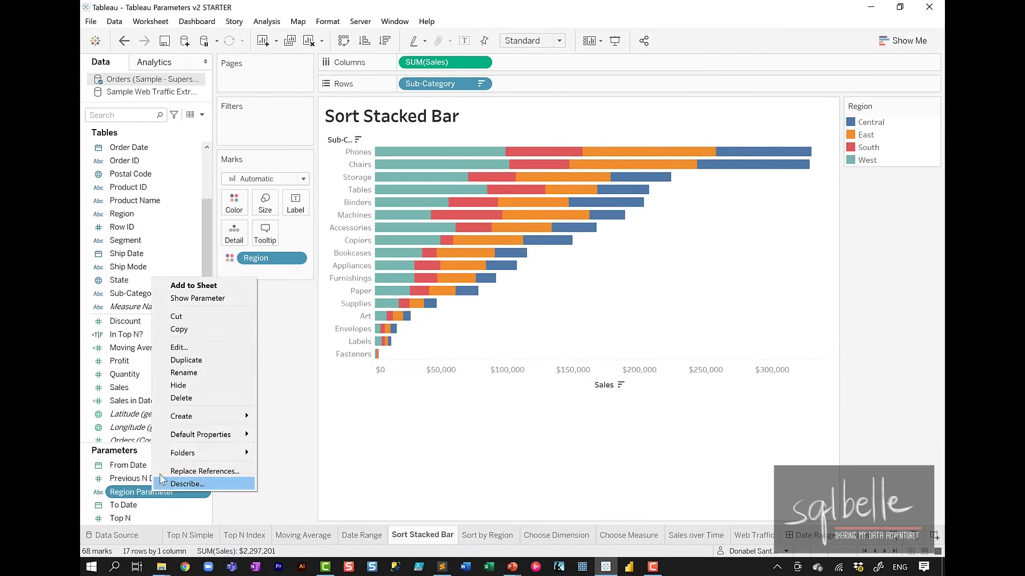
click(199, 300)
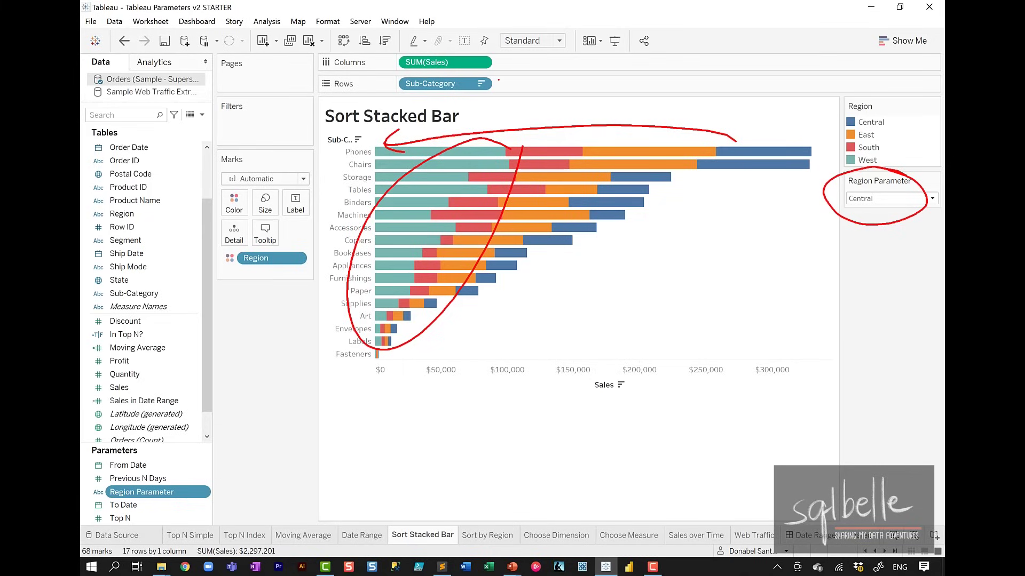
key(Escape)
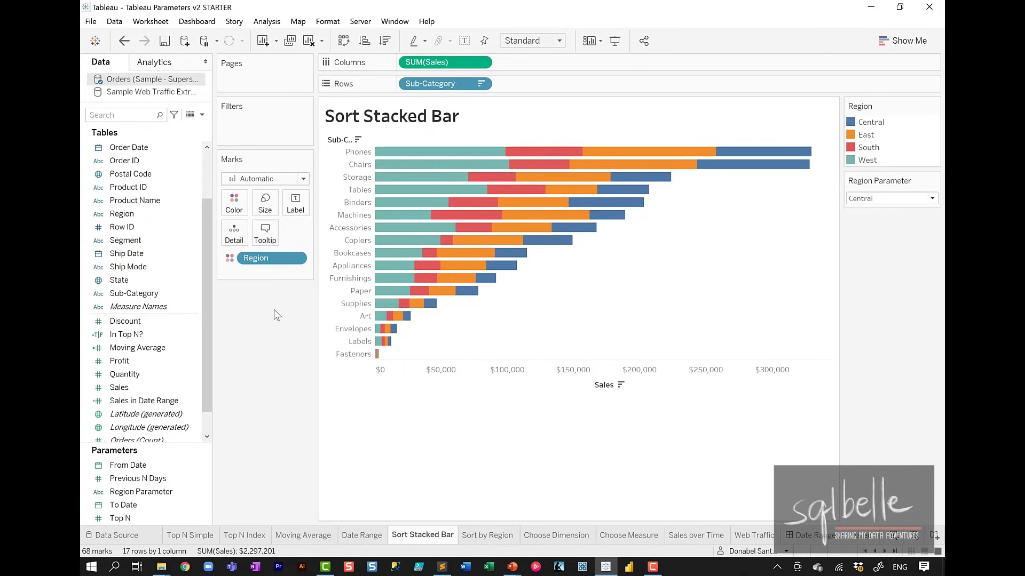
Create a calculated field named Selected Region Sales
click(201, 115)
click(188, 128)
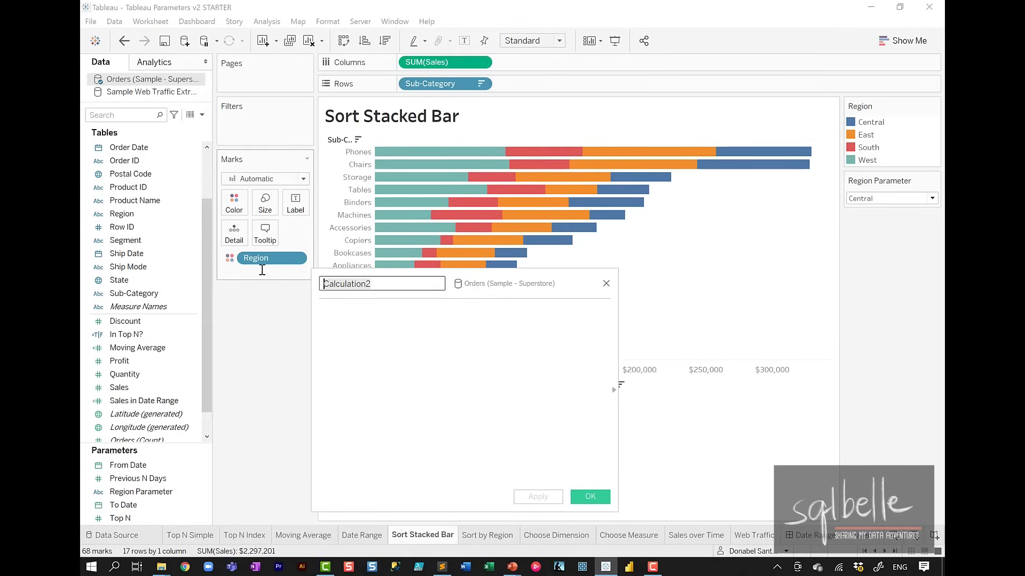
text(Selected Region Sales)
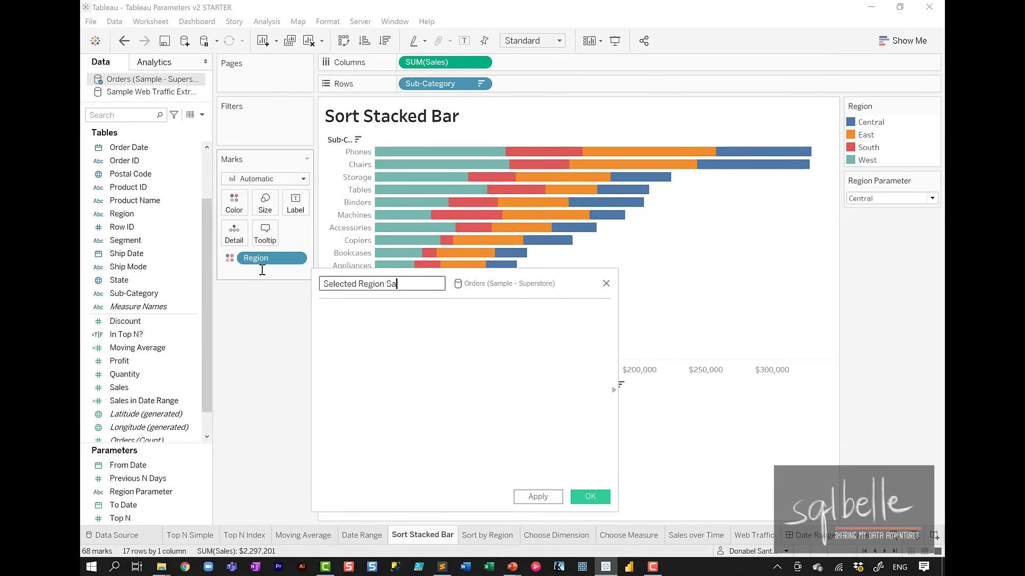
click(425, 357)
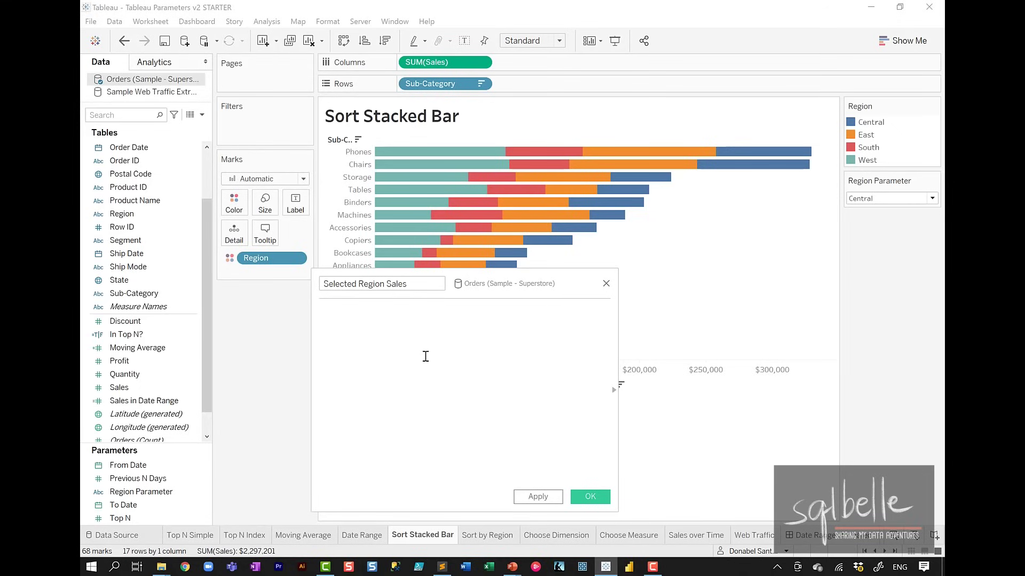
Write the Selected Region Sales formula as IF [Region] = [Region Parameter] THEN [Sales] END
text(IF [Reg)
click(409, 388)
text(=)
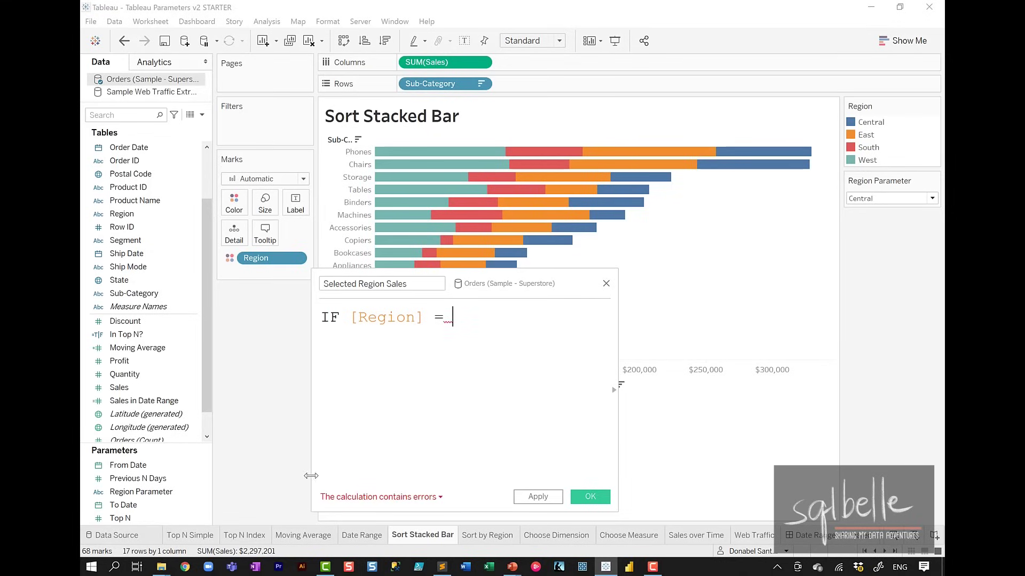
drag(187, 491, 531, 320)
key(Return)
text(THEN Sal)
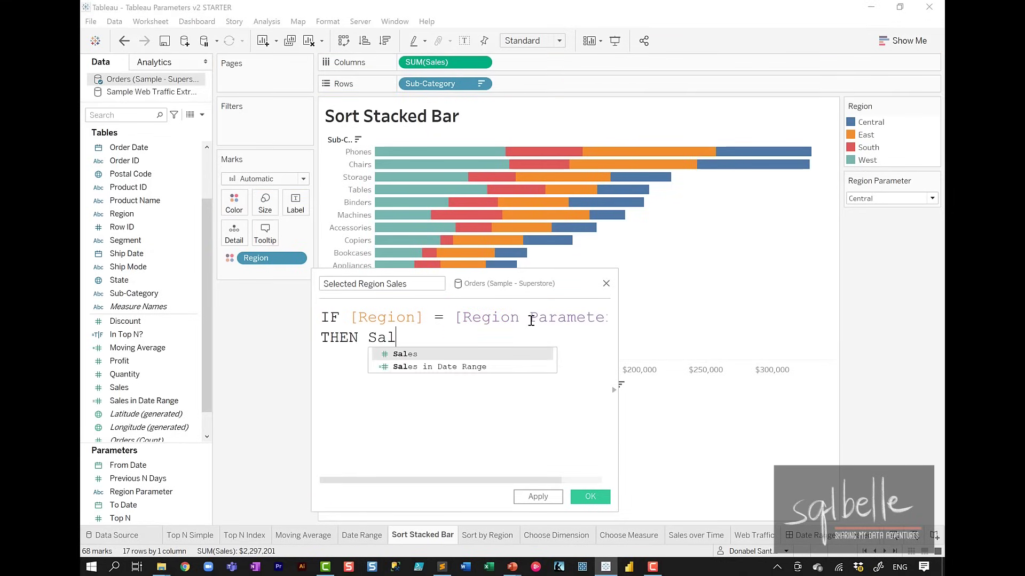
key(Return)
key(Return)
text(END)
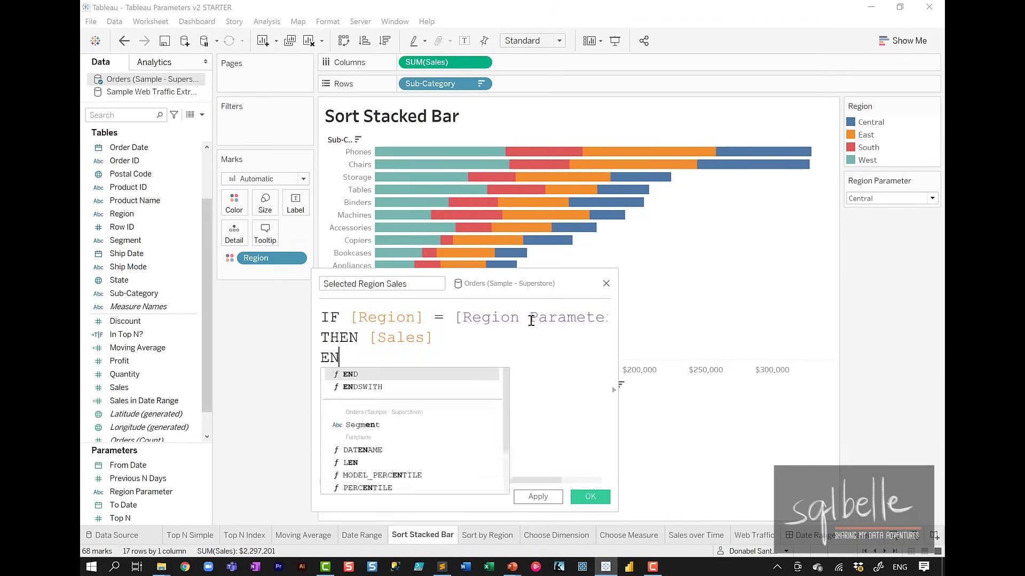
key(Return)
Wrap the whole IF expression of Selected Region Sales in SUM( ) and save the calculated field
key(Up)
key(Up)
key(Up)
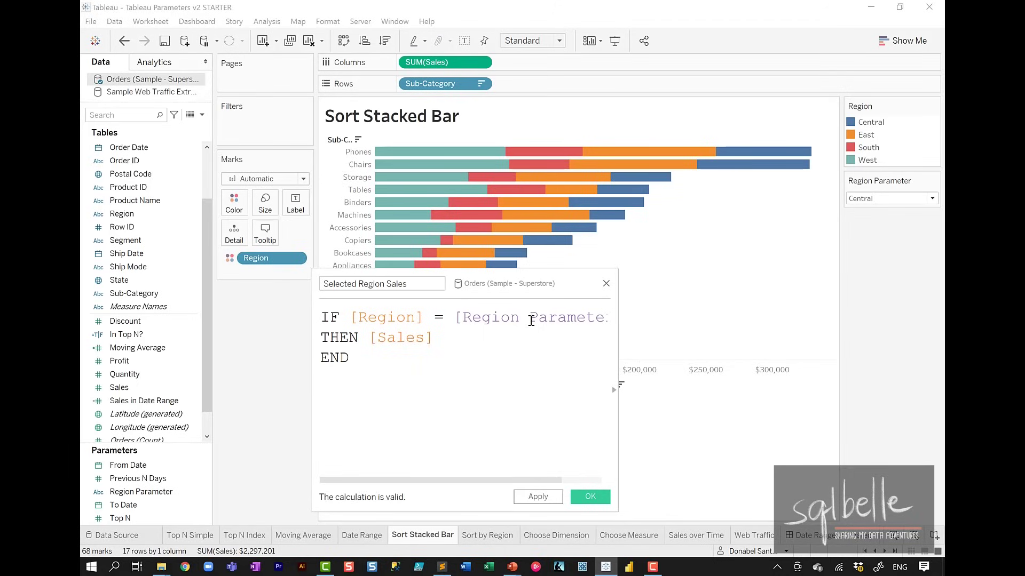
text(SUM()
key(Return)
key(Down)
key(Down)
key(Down)
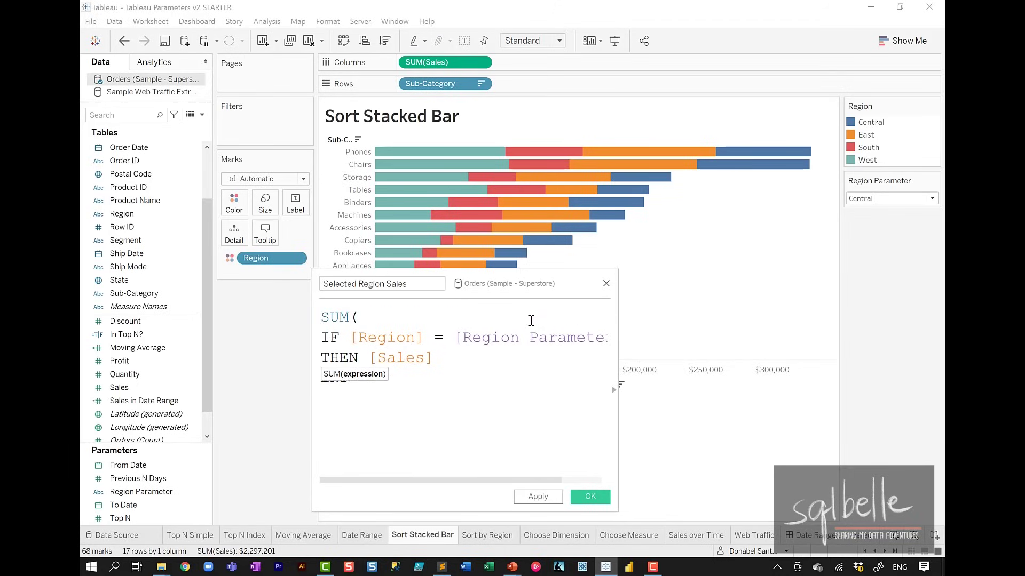
text())
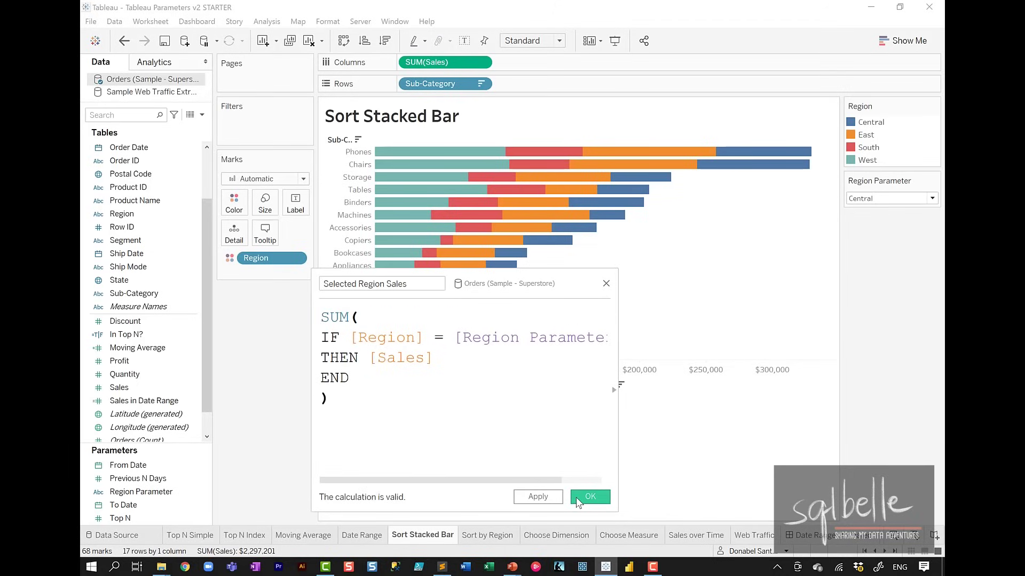
click(578, 502)
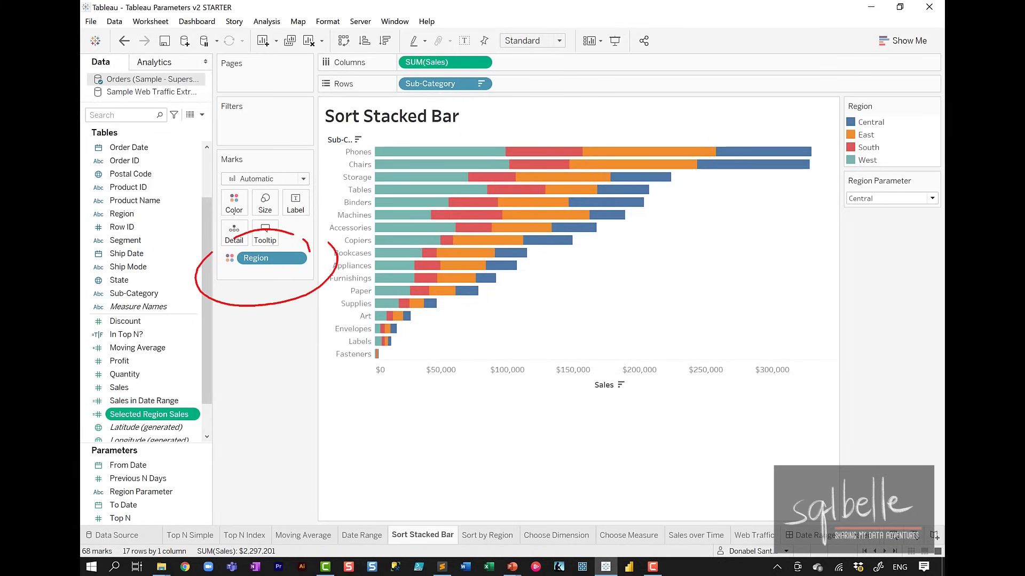
Sort the Region colour segments by the field Selected Region Sales in ascending order
click(302, 258)
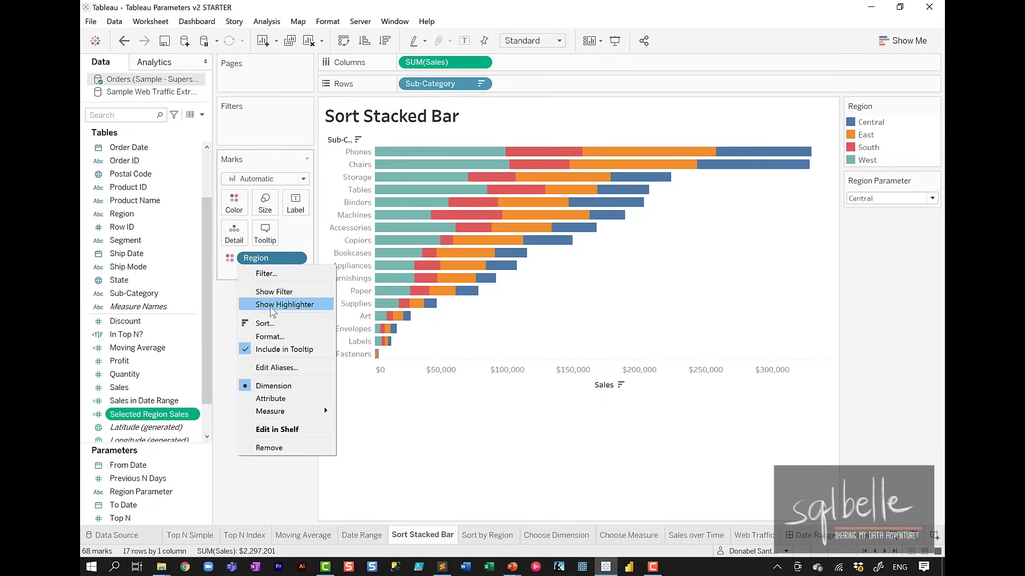
click(265, 324)
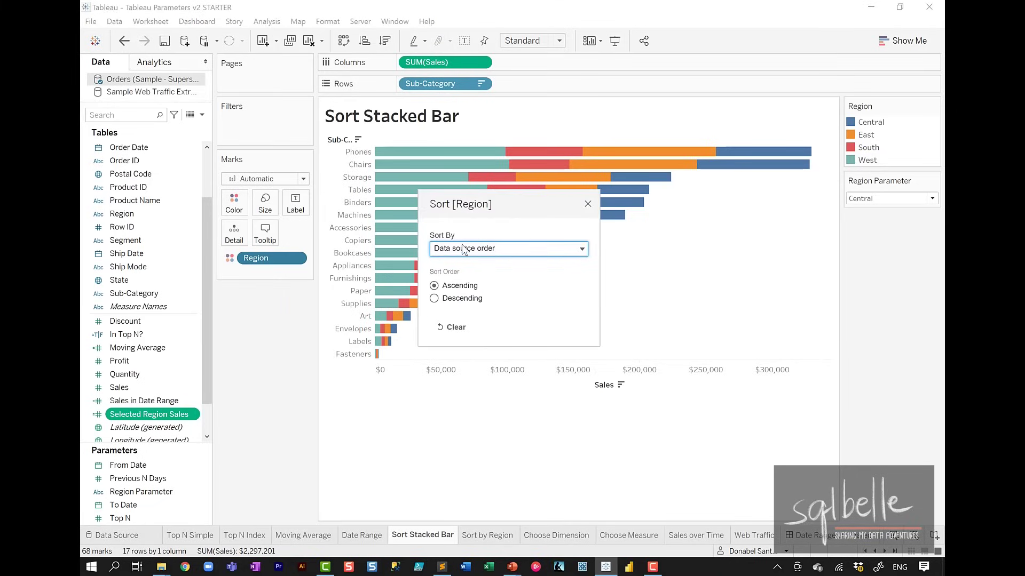
click(463, 249)
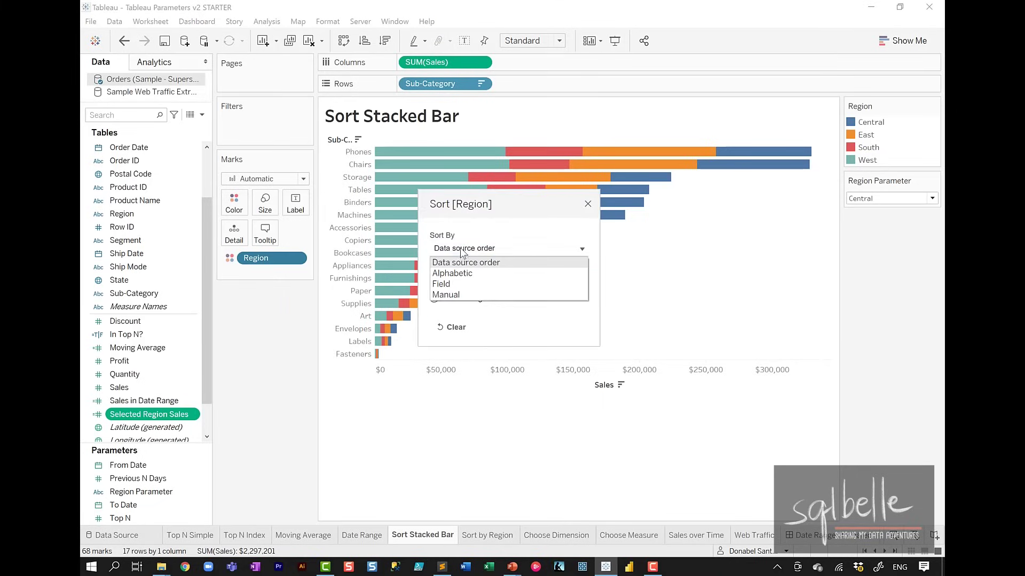
click(447, 284)
click(450, 335)
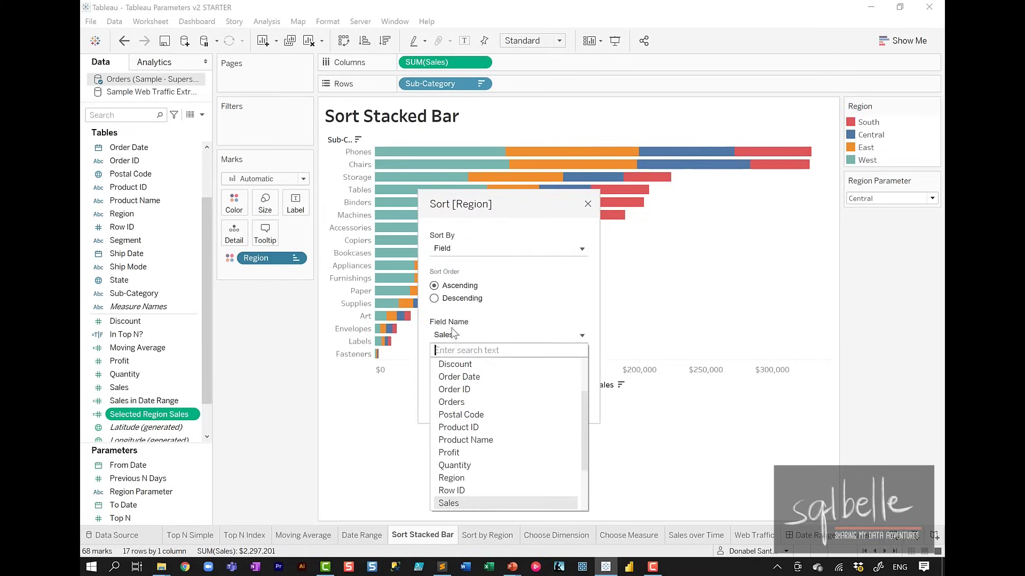
text(sele)
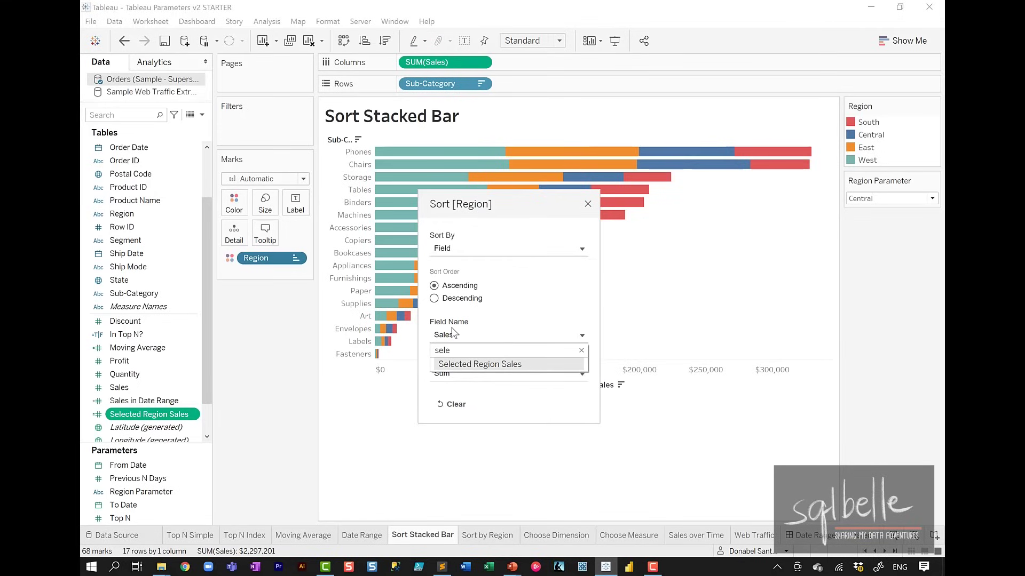
click(467, 365)
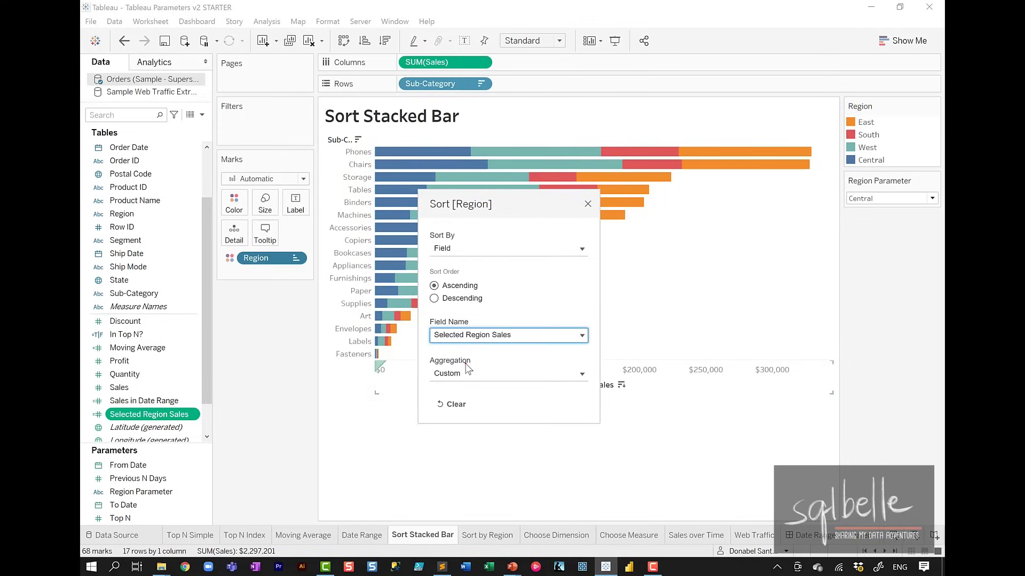
Close the Region sort settings and set the Region Parameter to West to test the segment order
mouse_move(556, 277)
mouse_down()
mouse_move(478, 285)
mouse_move(507, 294)
mouse_up()
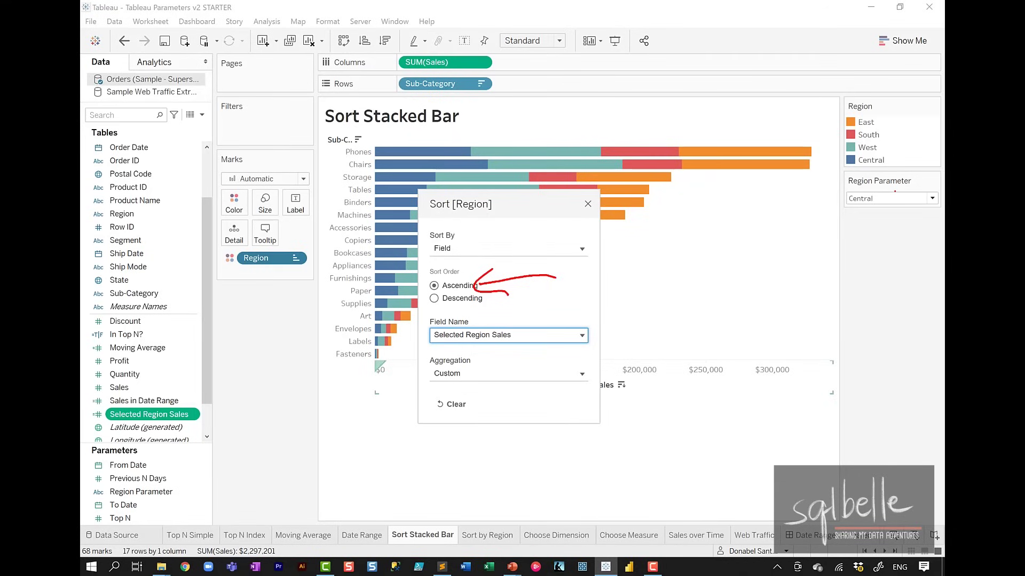
mouse_move(917, 187)
mouse_down()
mouse_move(910, 211)
mouse_move(887, 160)
mouse_move(722, 89)
mouse_move(415, 149)
mouse_up()
mouse_move(420, 131)
mouse_down()
mouse_move(408, 152)
mouse_move(429, 153)
mouse_up()
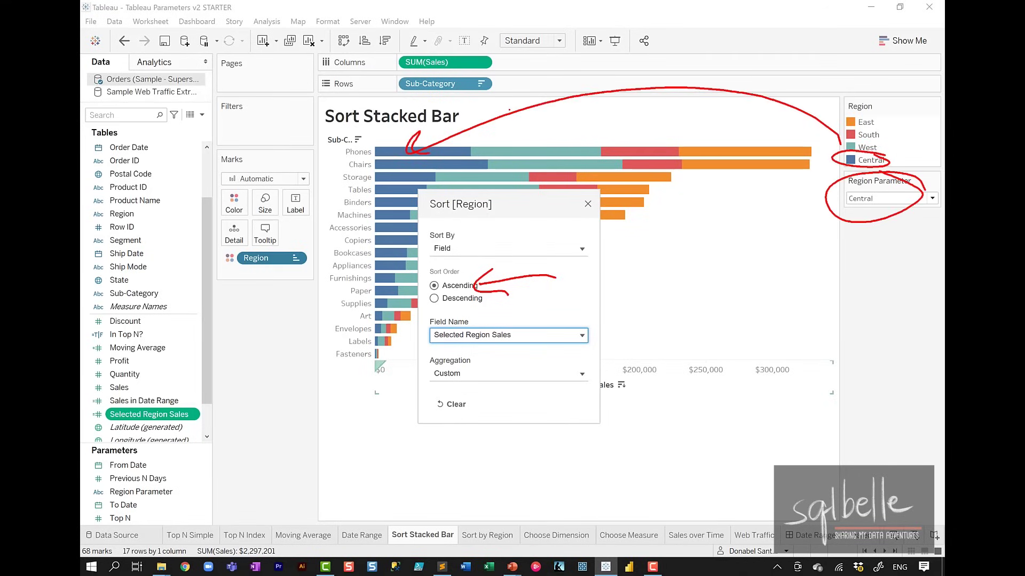
key(Escape)
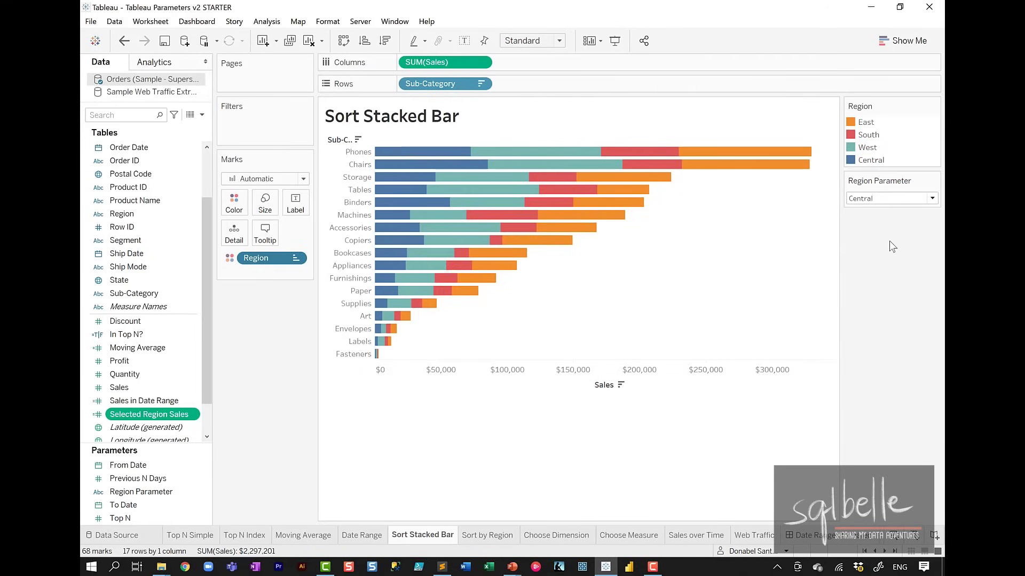
click(884, 202)
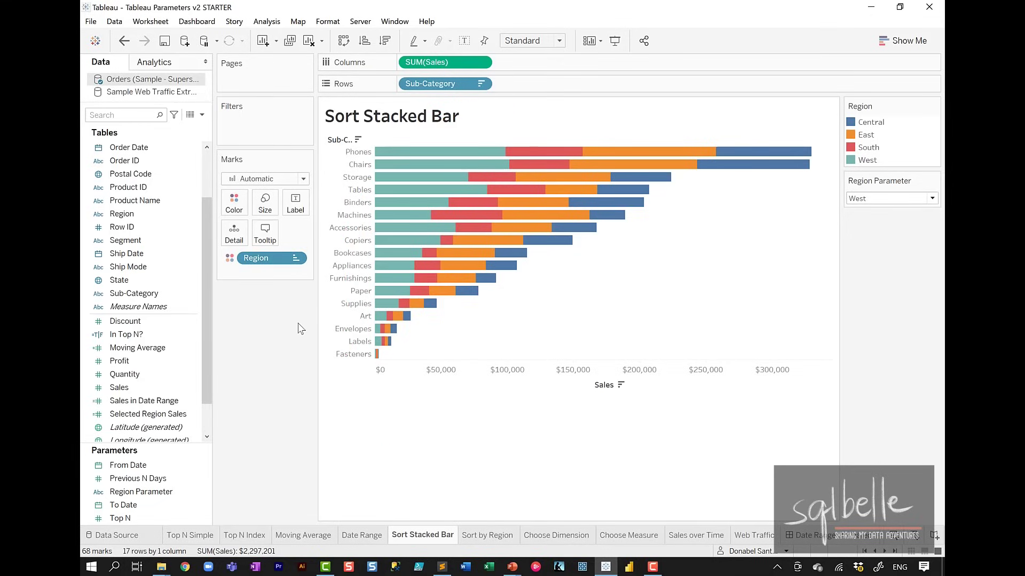
Sort Sub-Category on Rows by the field Selected Region Sales in descending order
click(484, 87)
click(433, 155)
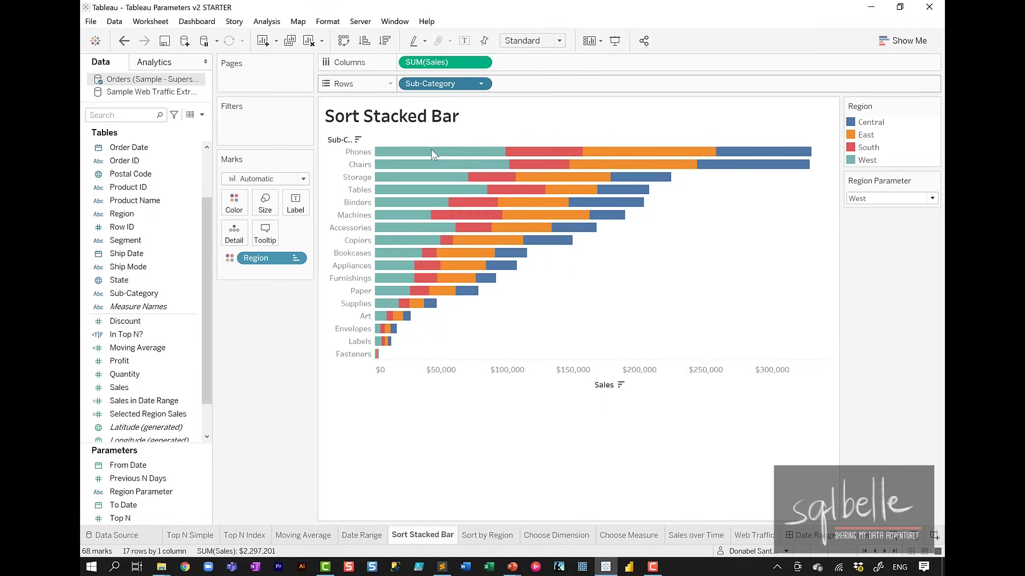
click(483, 211)
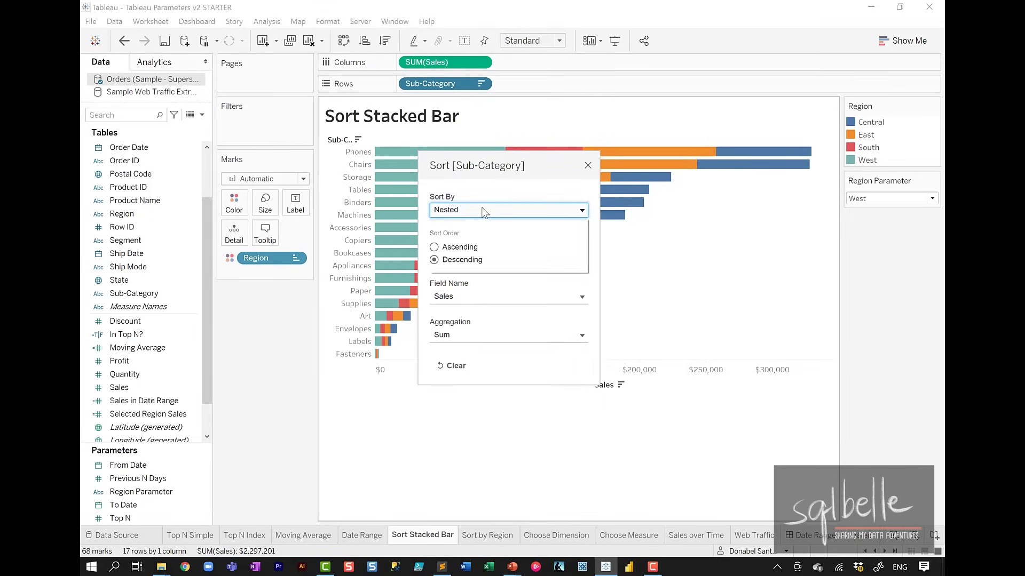
click(470, 246)
click(468, 296)
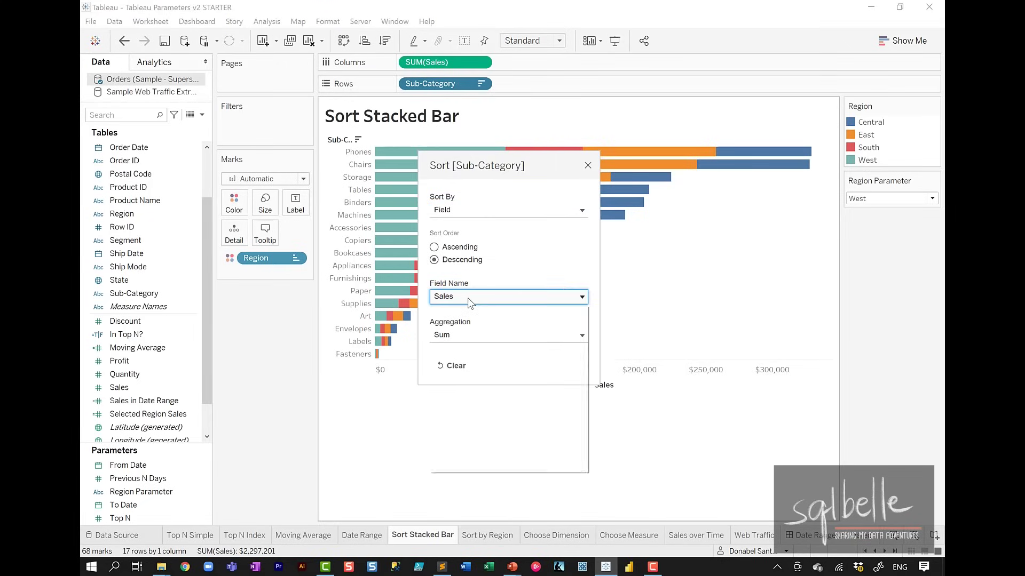
text(sele)
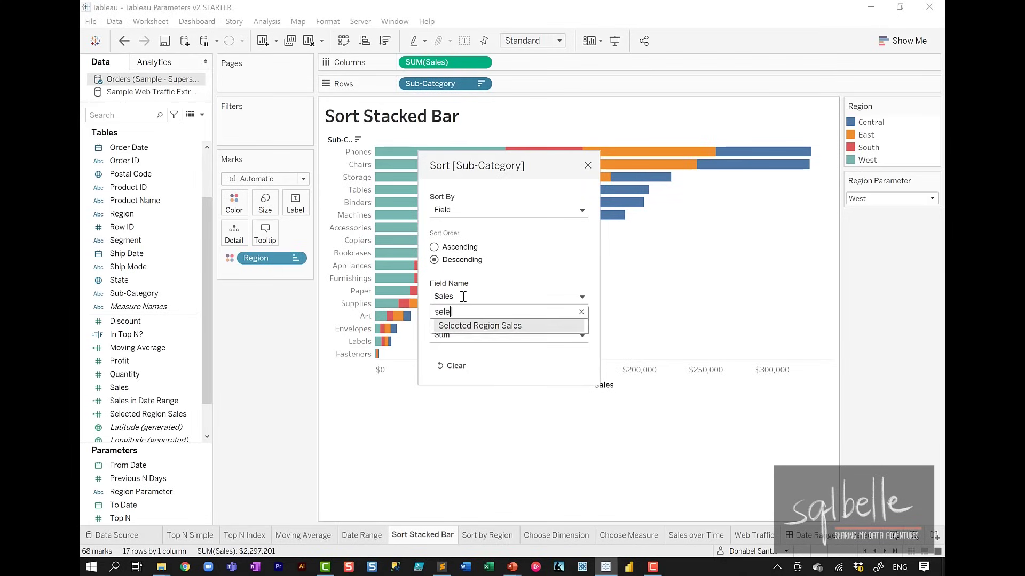
click(483, 326)
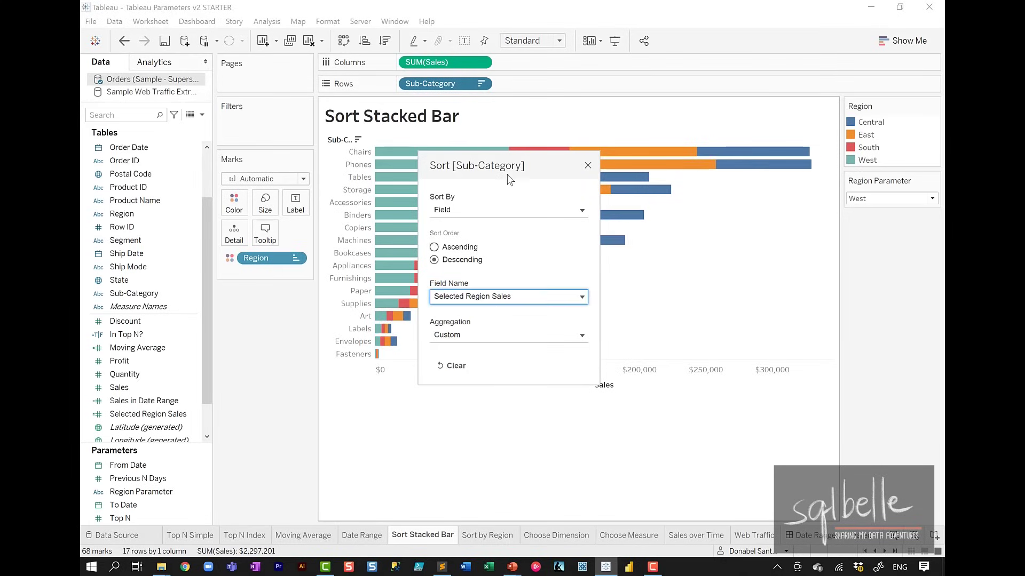
drag(541, 174, 672, 184)
drag(362, 392, 358, 421)
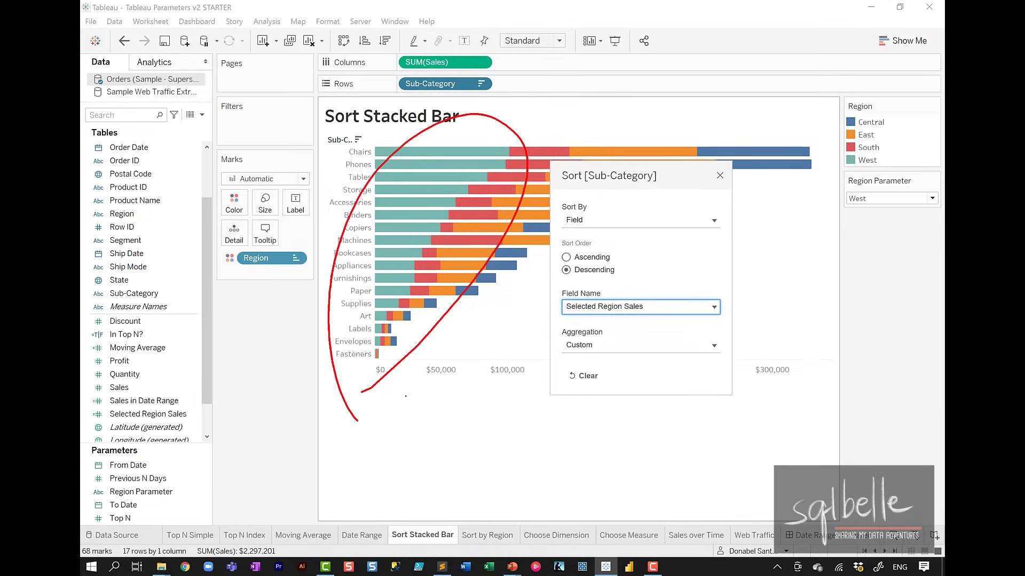
key(Escape)
click(720, 175)
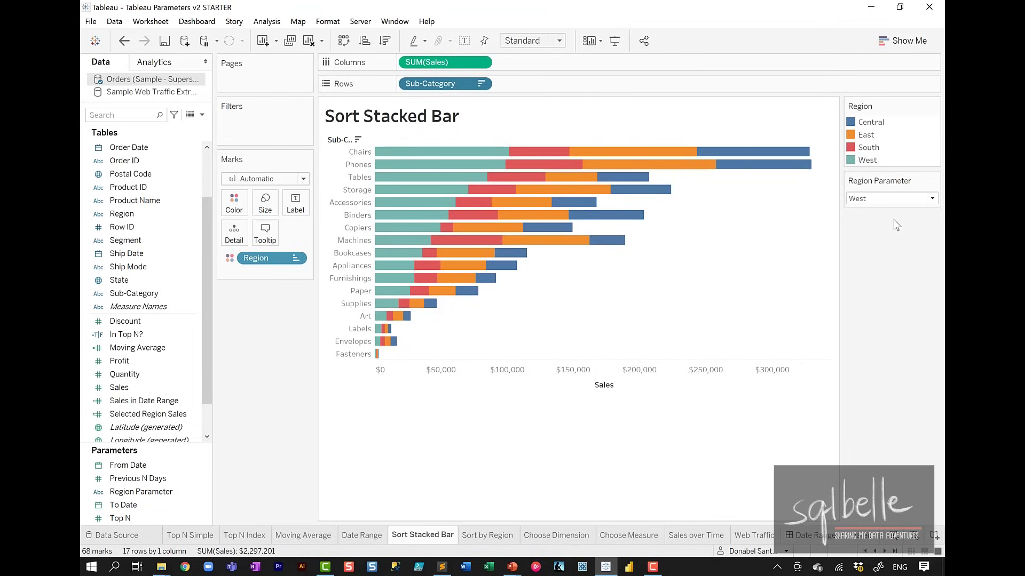
Test the sorting by switching the Region Parameter through Central, East, South and back to West
click(890, 198)
click(875, 210)
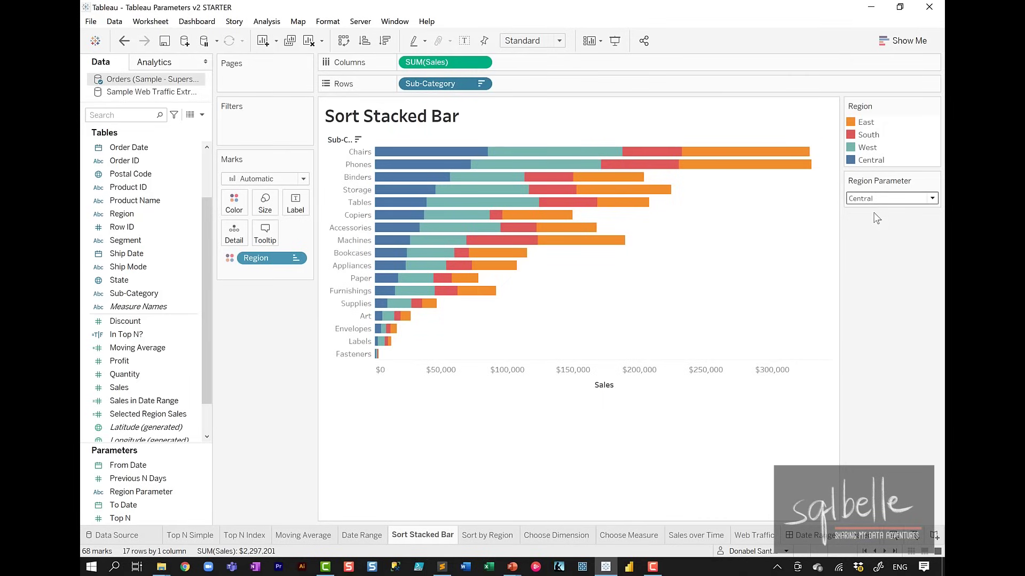
click(886, 199)
click(871, 210)
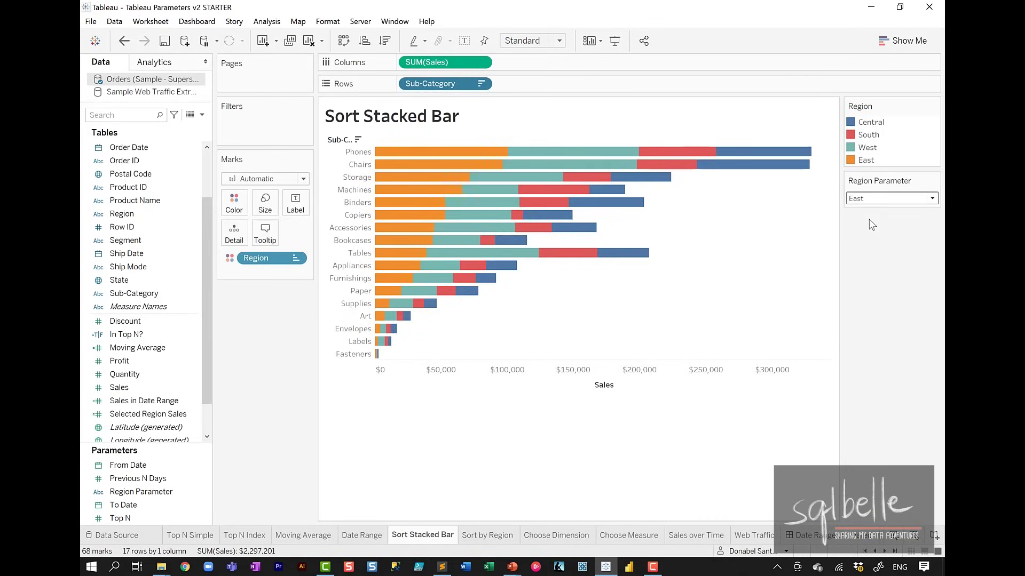
click(885, 199)
click(870, 231)
click(886, 198)
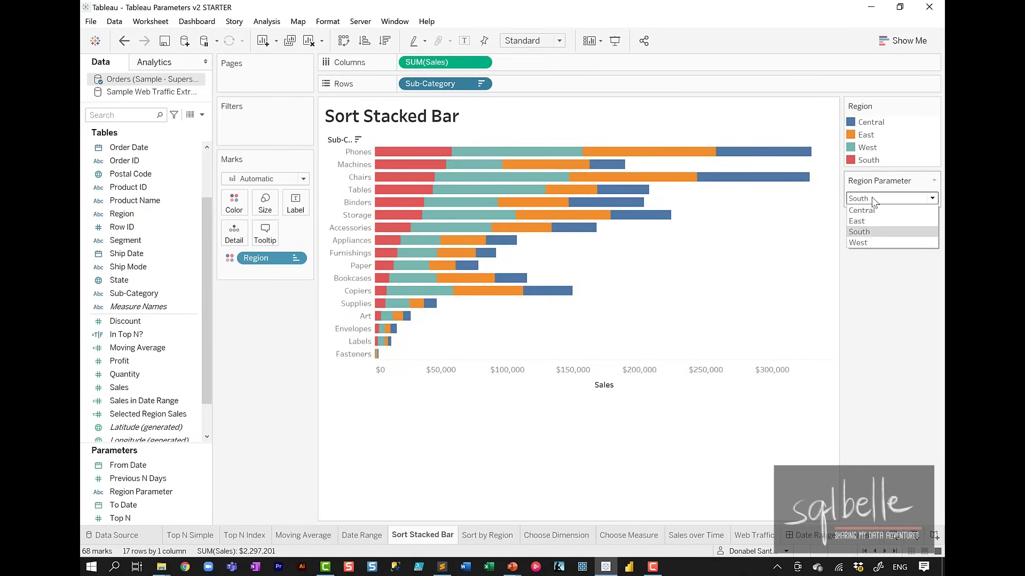
click(871, 242)
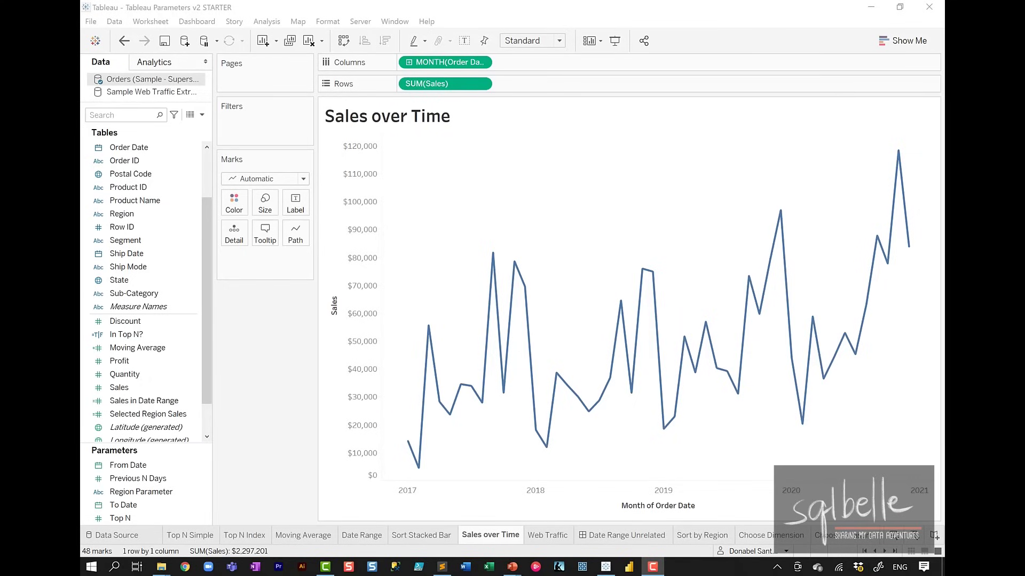
Review the Web Traffic sheet and the Date Range Unrelated dashboard, and return to the Sales over Time sheet
click(548, 535)
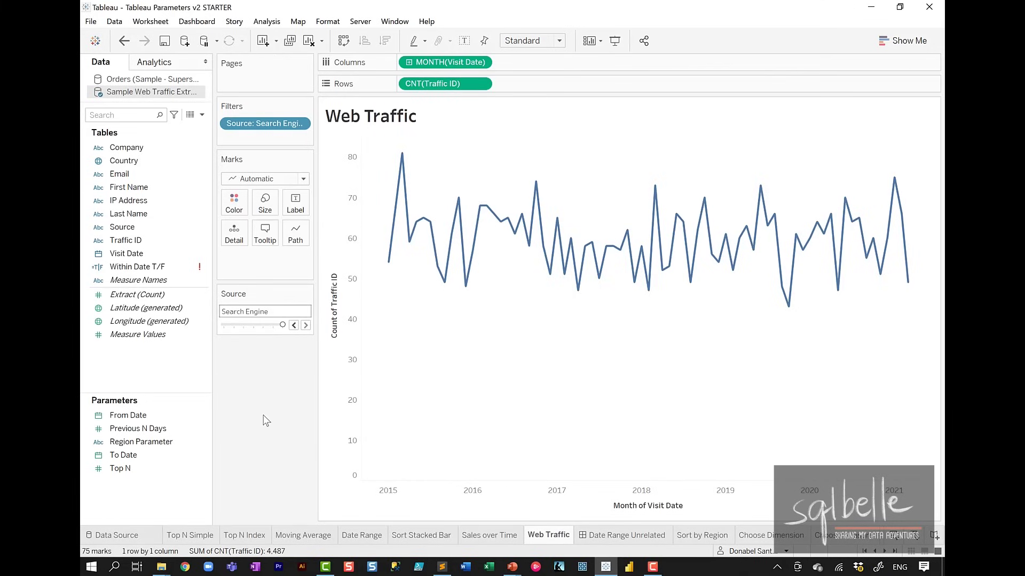
click(627, 535)
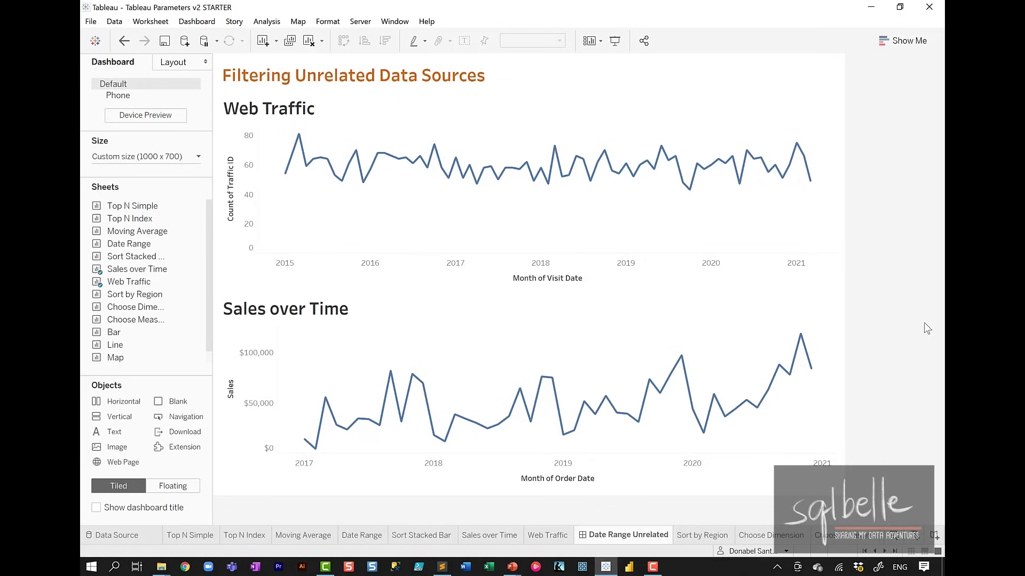
click(490, 535)
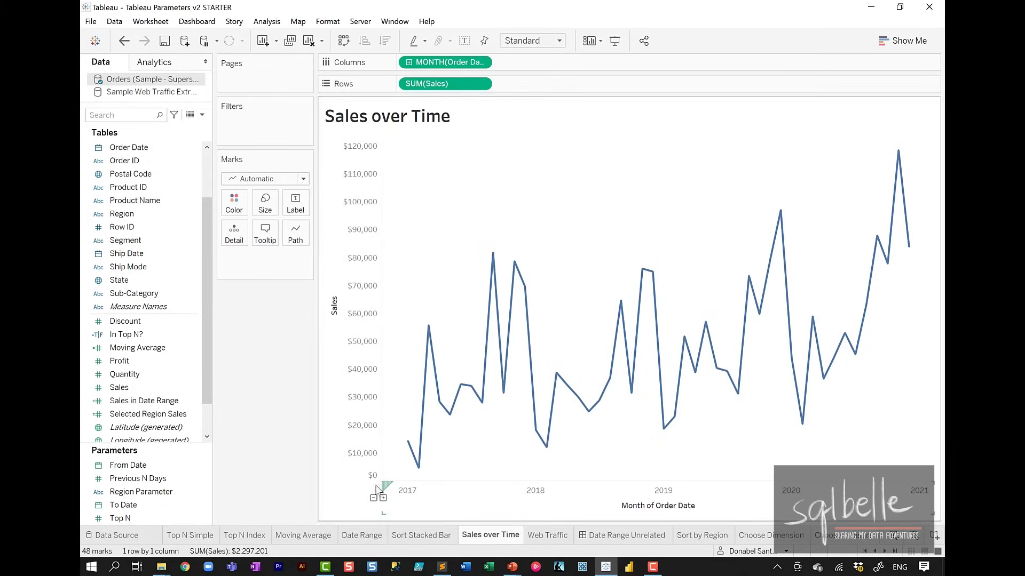
mouse_move(154, 450)
mouse_down()
mouse_move(123, 476)
mouse_move(157, 449)
mouse_up()
mouse_move(152, 499)
mouse_down()
mouse_move(117, 525)
mouse_move(130, 520)
mouse_up()
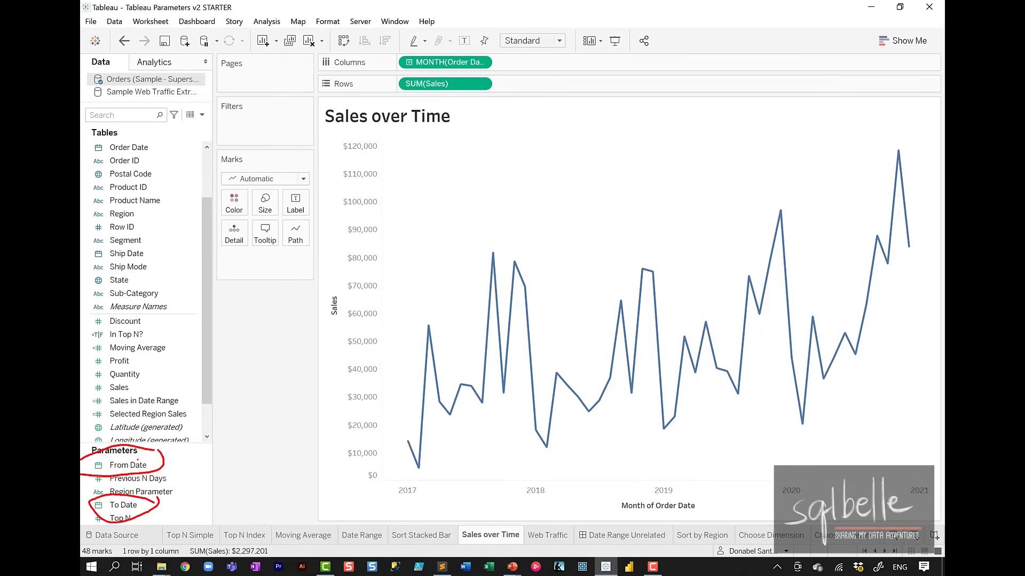
key(Escape)
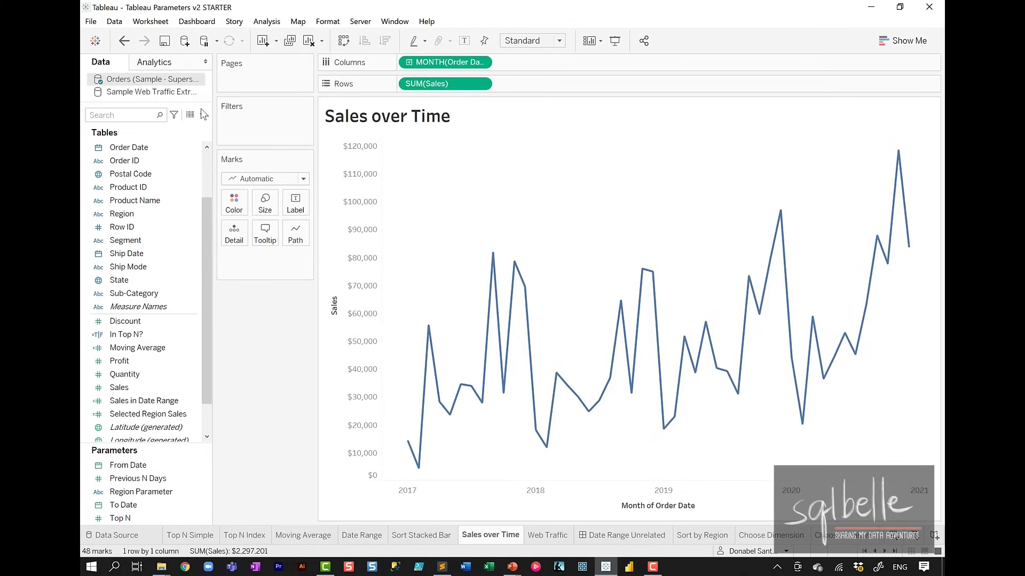
Create a calculated field named Within Date Range? in the Orders data source, beginning with the condition [Order Date] >= [From Date]
click(202, 114)
click(183, 130)
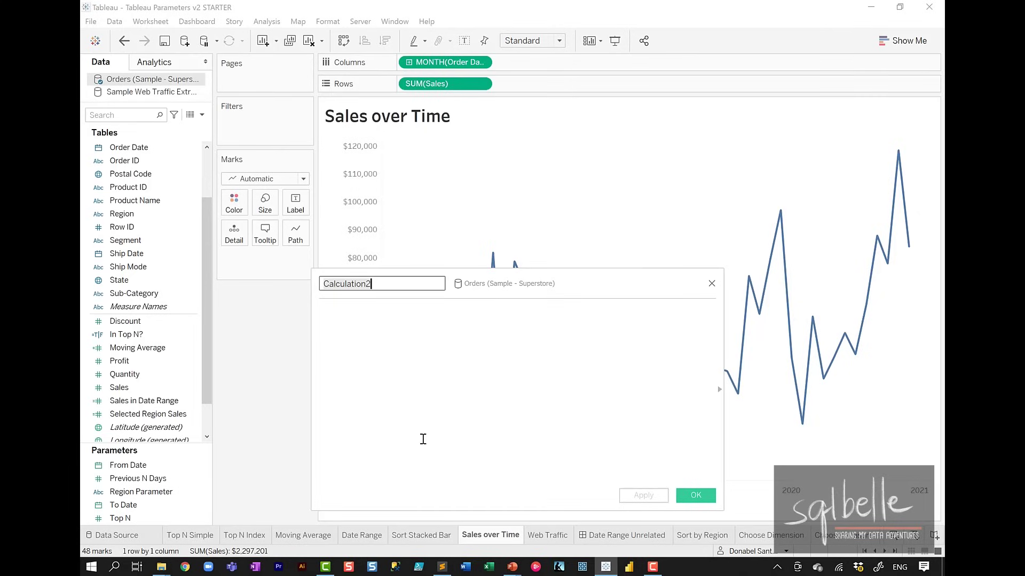
text(Within Date Range?)
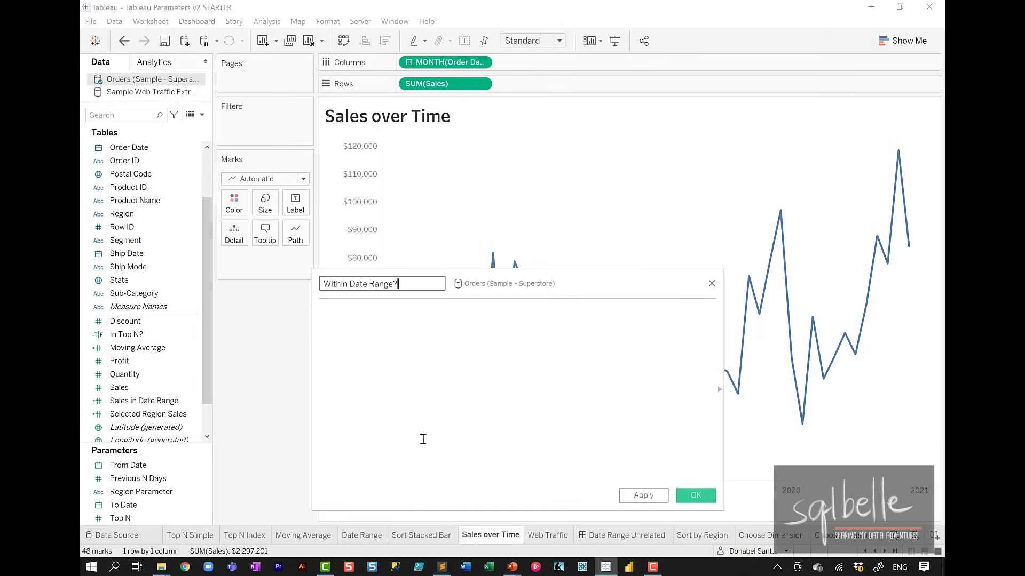
click(422, 401)
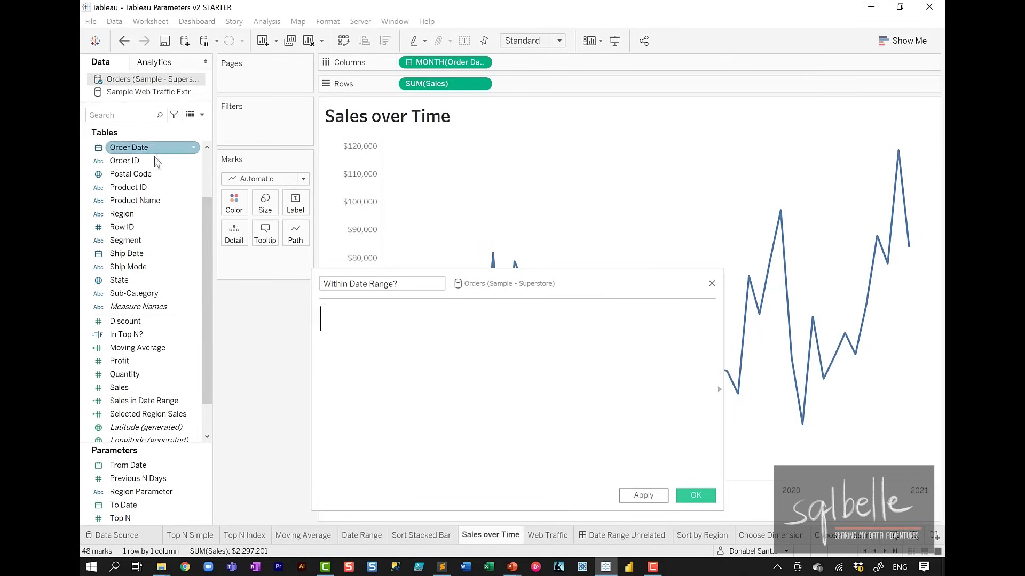
drag(129, 147, 383, 368)
text(>=)
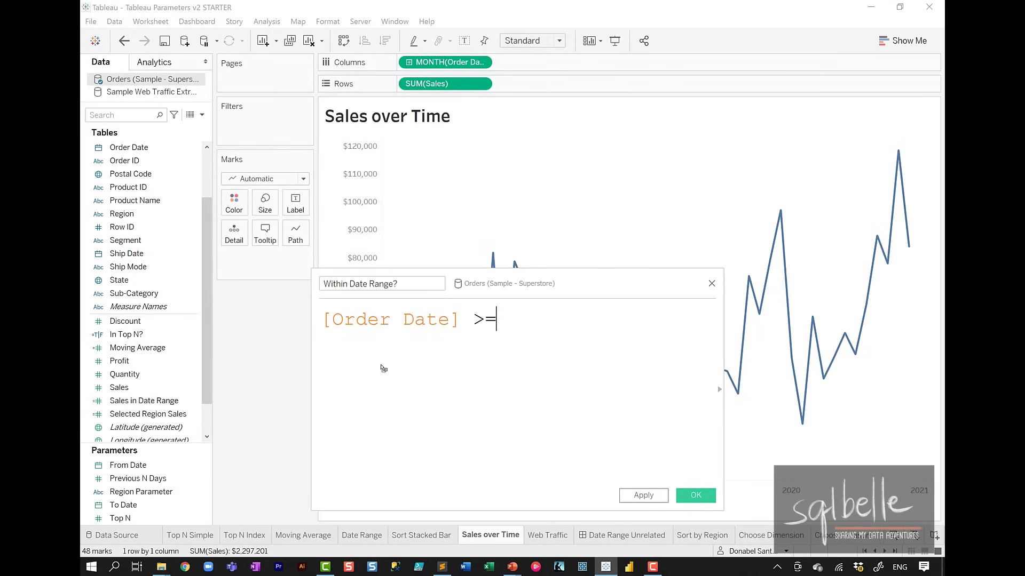
drag(128, 465, 584, 384)
Complete the Orders calculation with a second line, AND [Order Date] <= [To Date], and save the field
key(Return)
text(AND Order)
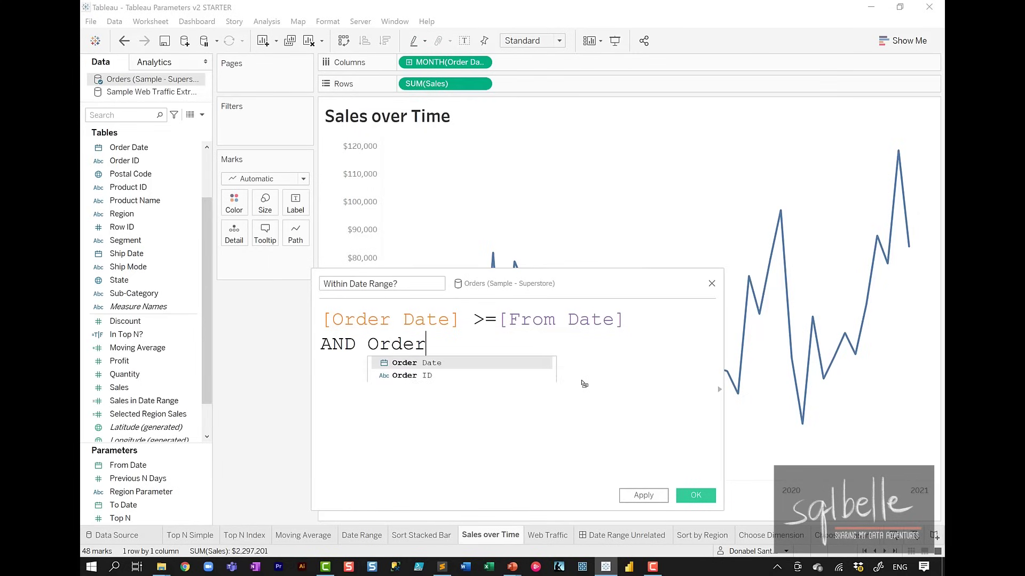
key(Return)
text(<=)
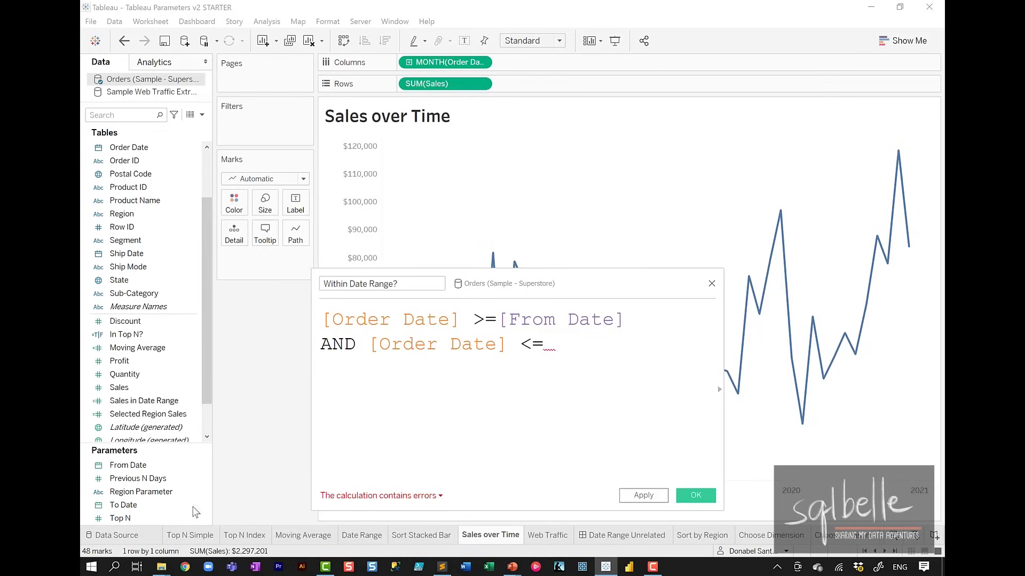
drag(123, 505, 645, 369)
click(703, 495)
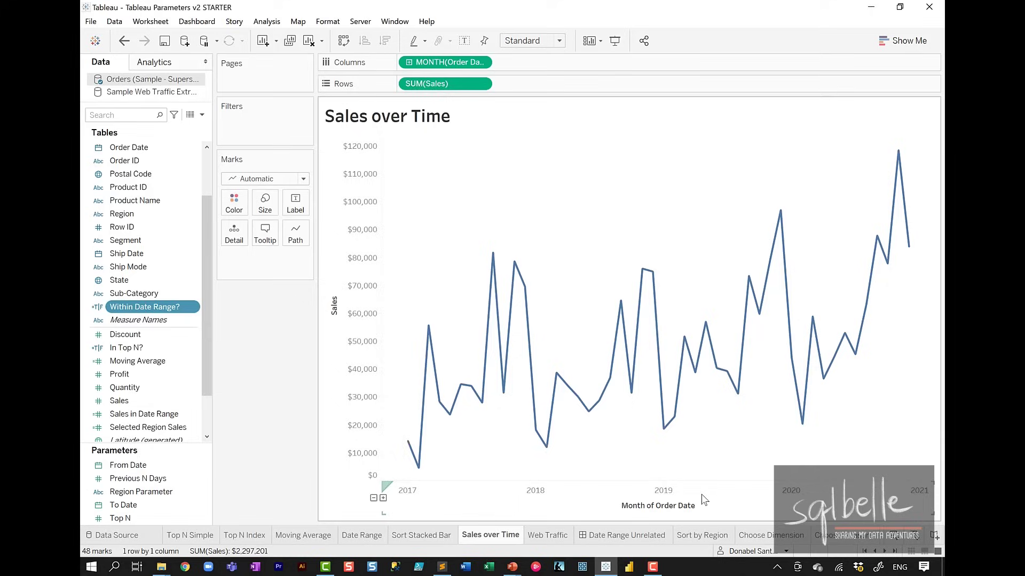
Filter the Sales over Time sheet by Within Date Range?, keeping only True
drag(132, 314, 266, 119)
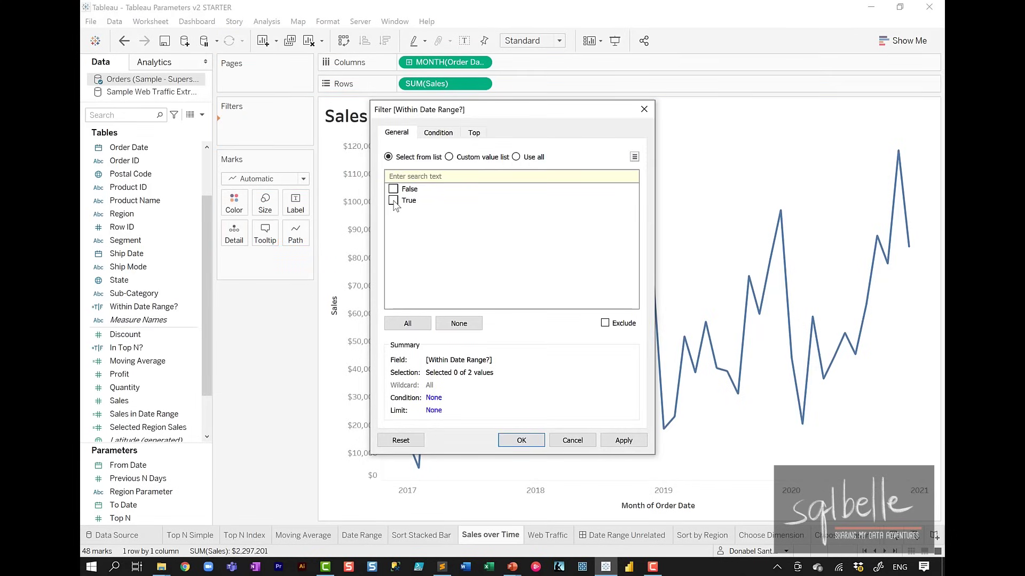
click(394, 202)
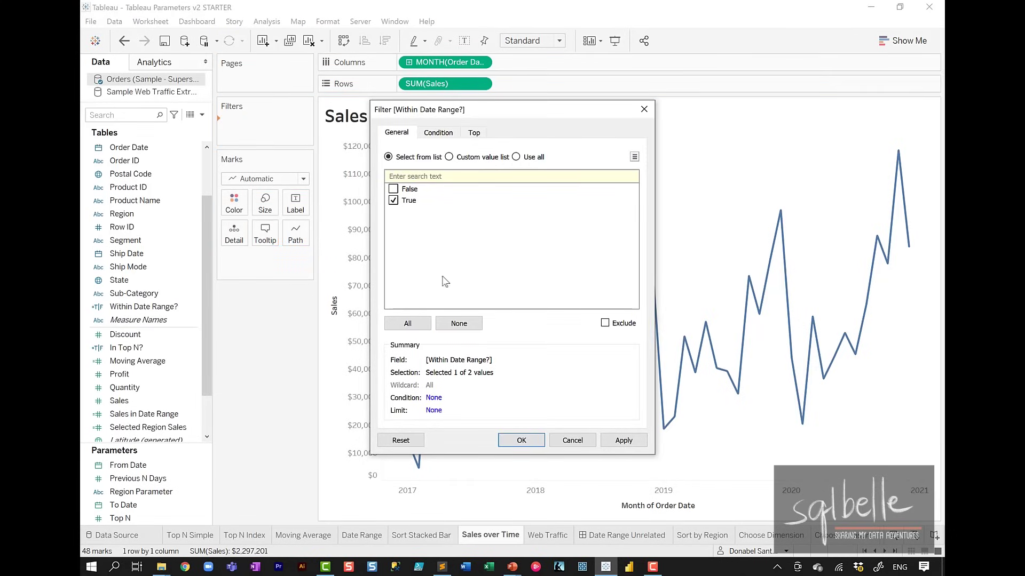
click(522, 440)
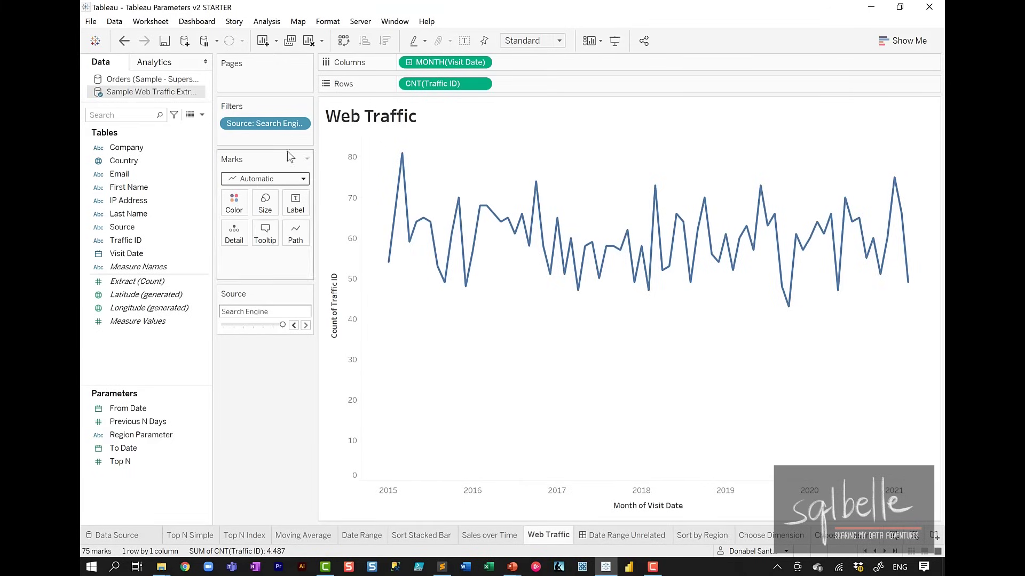
On the Web Traffic sheet, create a calculated field named Within Date Range? beginning with [Visit Date] >= [From Date]
click(202, 115)
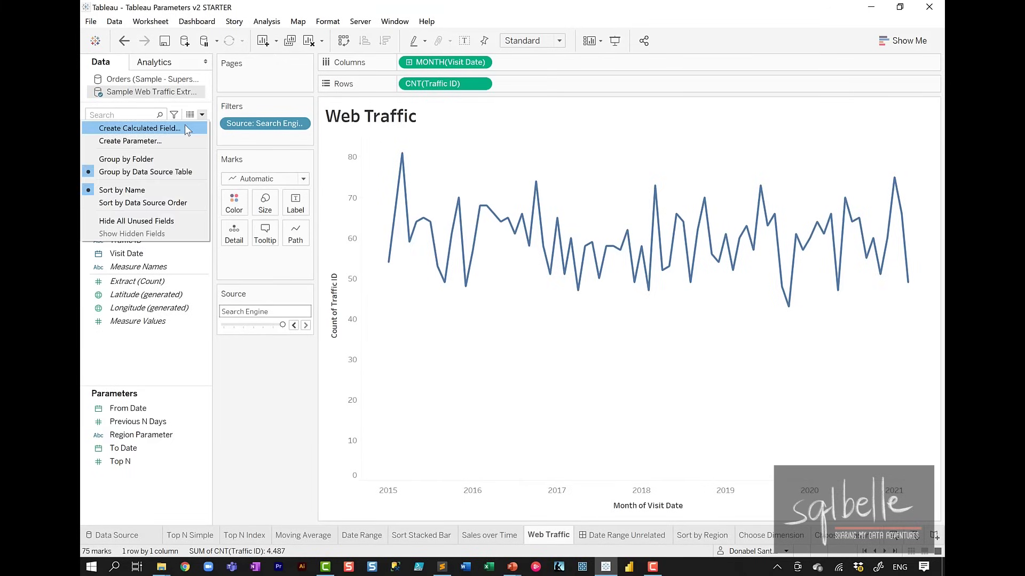
click(185, 127)
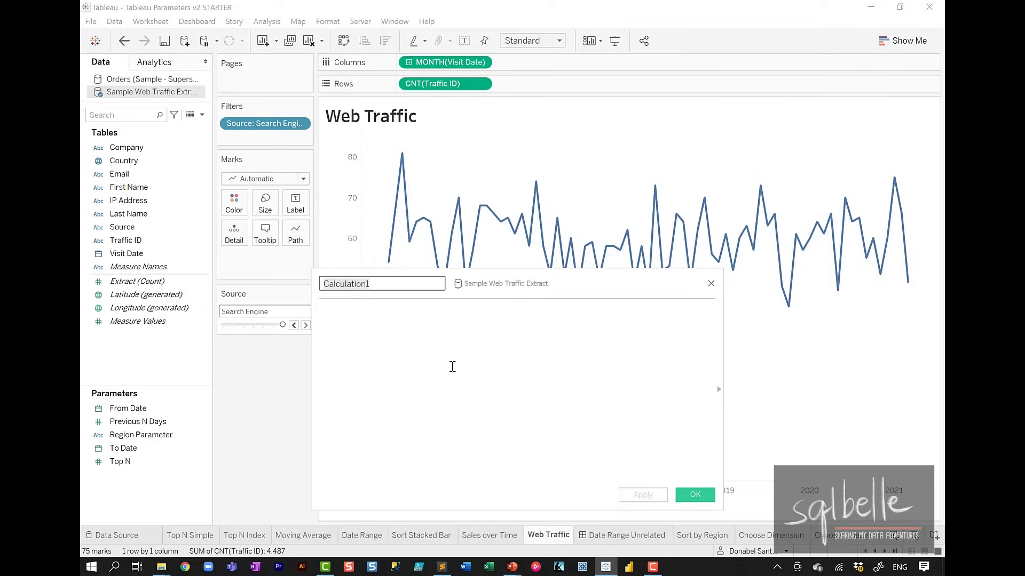
text(Within Date Range?)
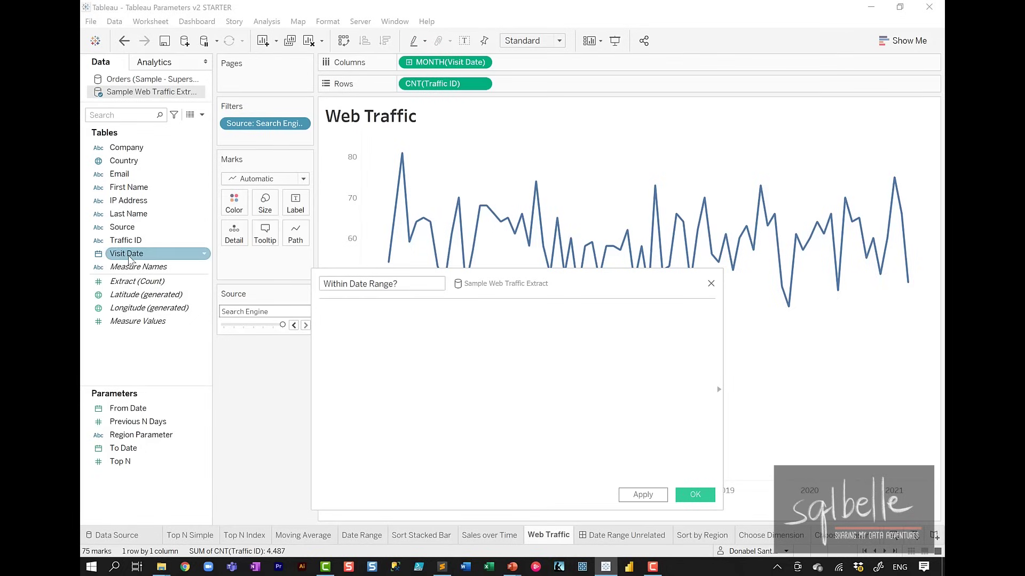
drag(128, 255, 368, 358)
text(>=)
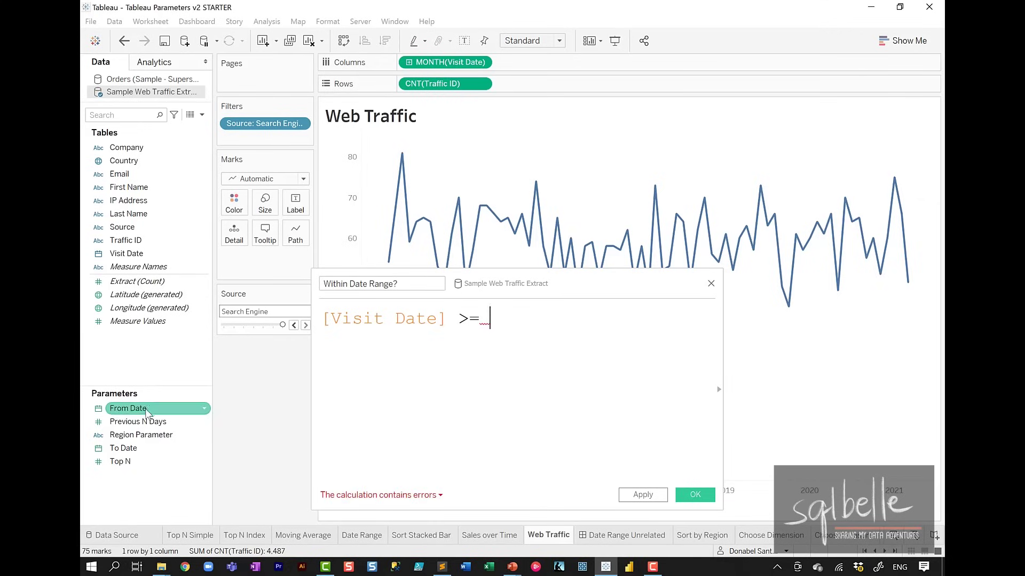
drag(128, 408, 580, 340)
Complete the web traffic calculation with a second line, AND [Visit Date] <= [To Date], and save the field
text(AND Vi)
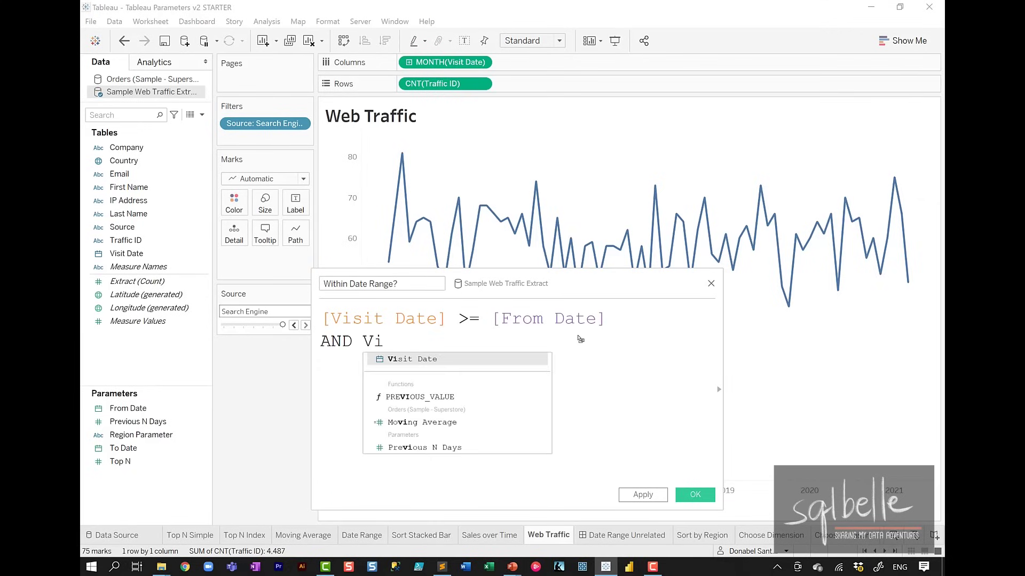
key(Return)
text(<=)
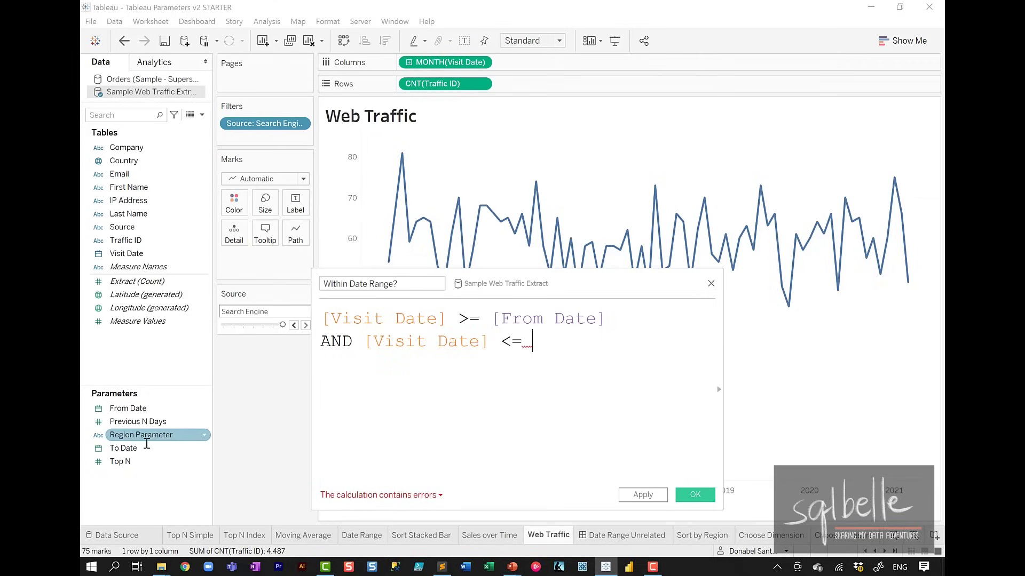
drag(123, 449, 496, 379)
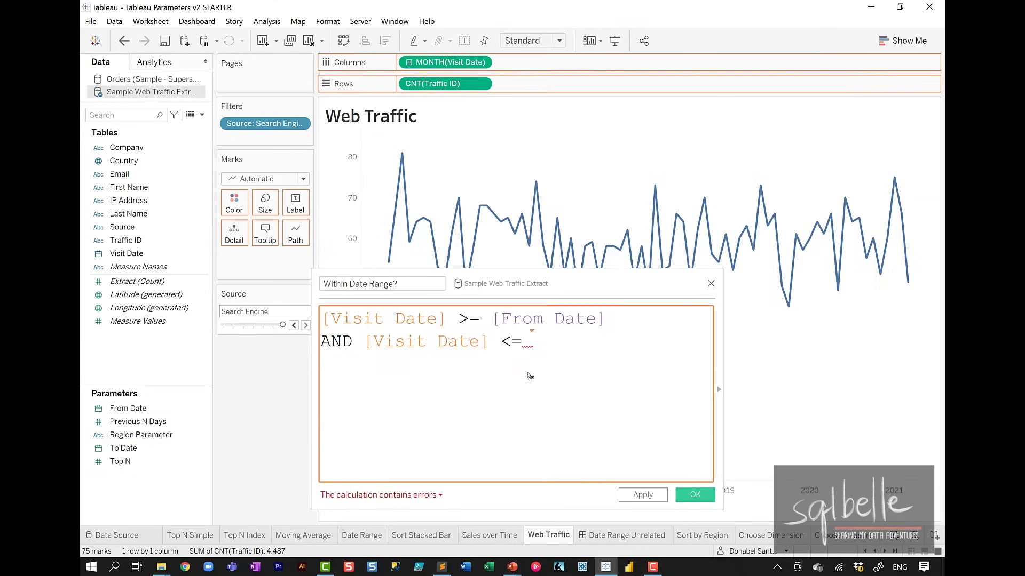
click(694, 494)
Filter the Web Traffic sheet by Within Date Range?, keeping only True
drag(162, 274, 266, 135)
click(393, 200)
click(515, 439)
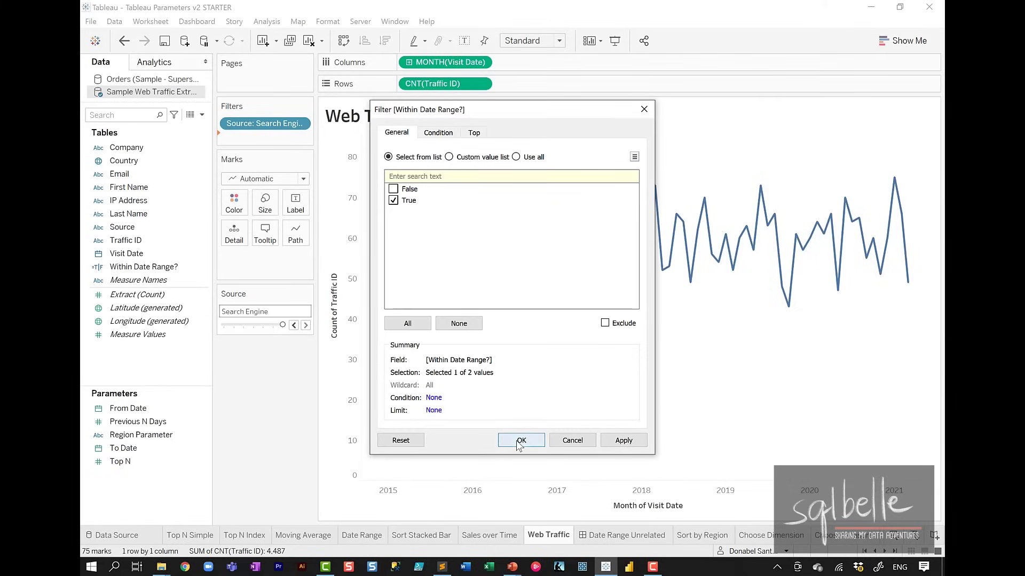
Go to the Date Range Unrelated dashboard and open the list of available parameters for the Web Traffic chart
click(607, 536)
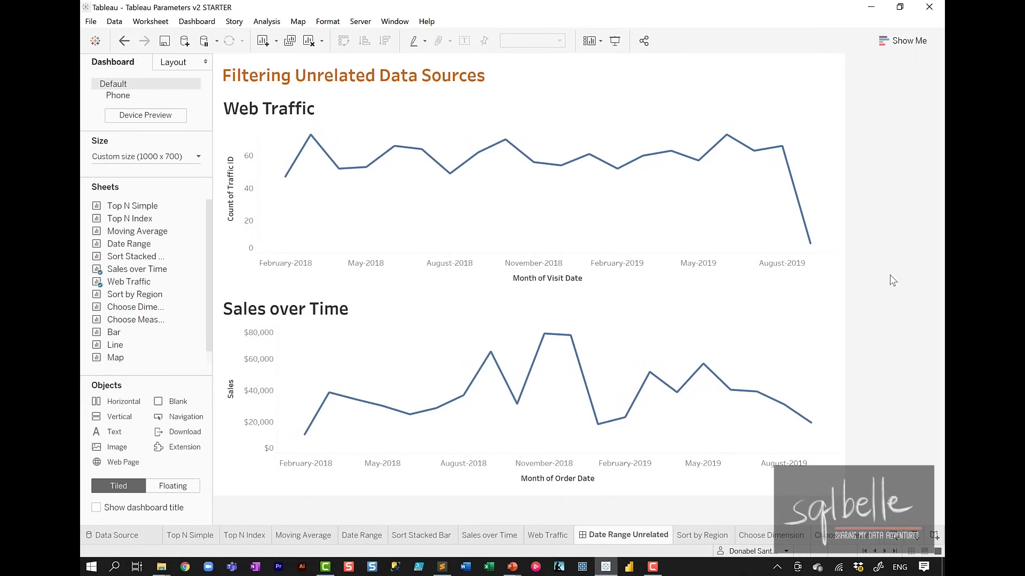
click(840, 120)
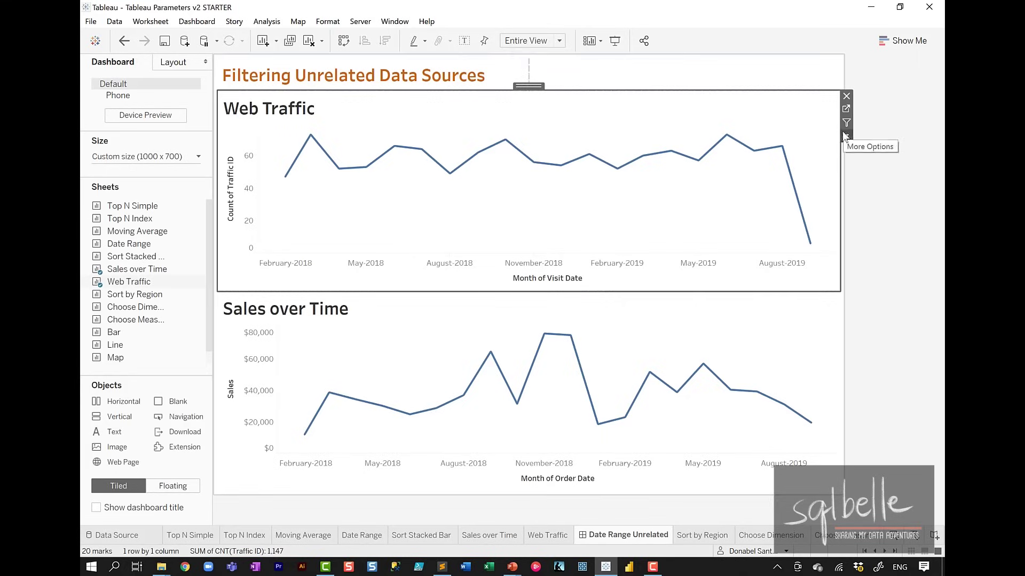
click(846, 136)
mouse_move(864, 246)
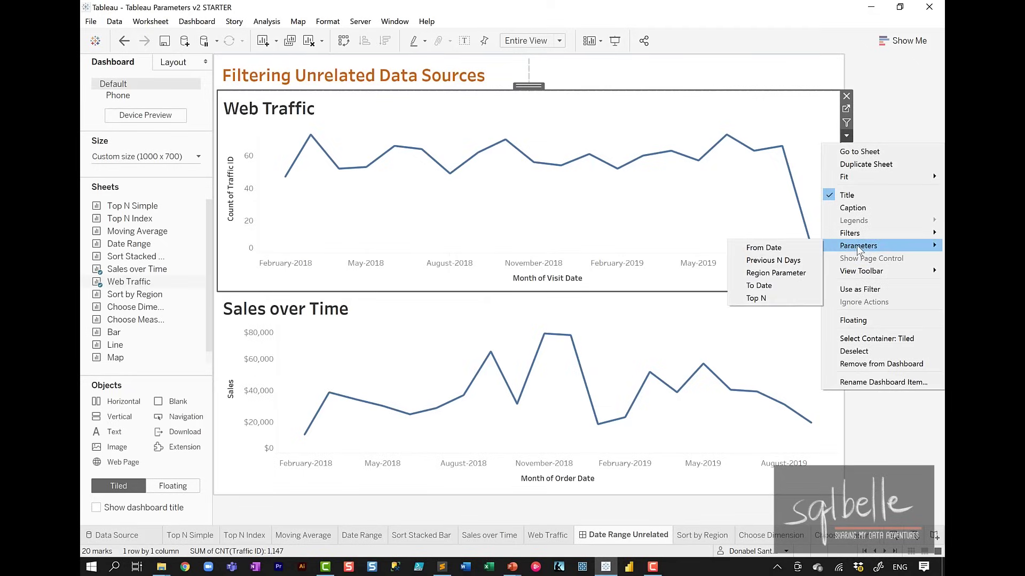
Show the From Date and To Date parameter controls for the Web Traffic sheet on the dashboard
click(789, 248)
click(846, 136)
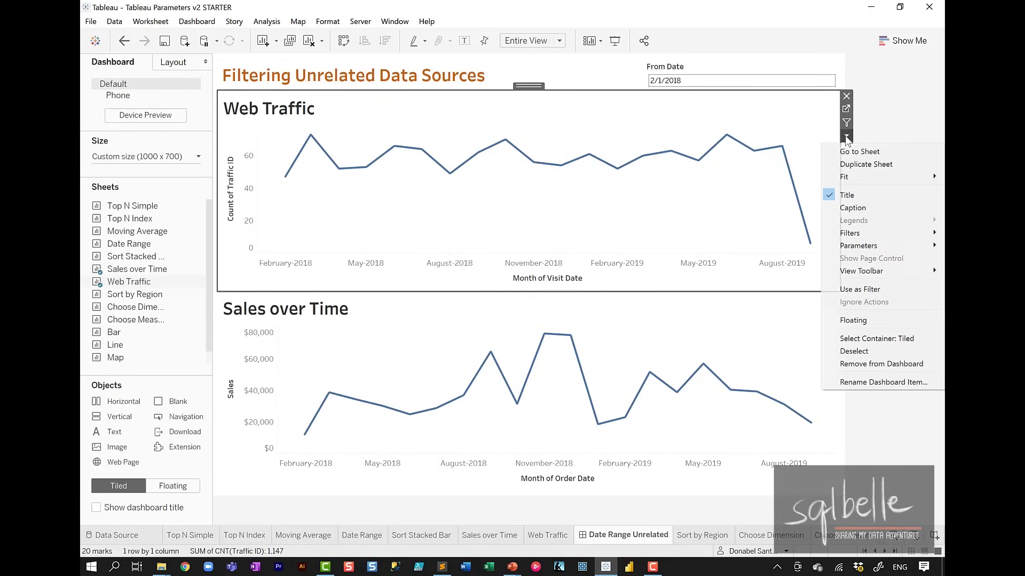
mouse_move(854, 249)
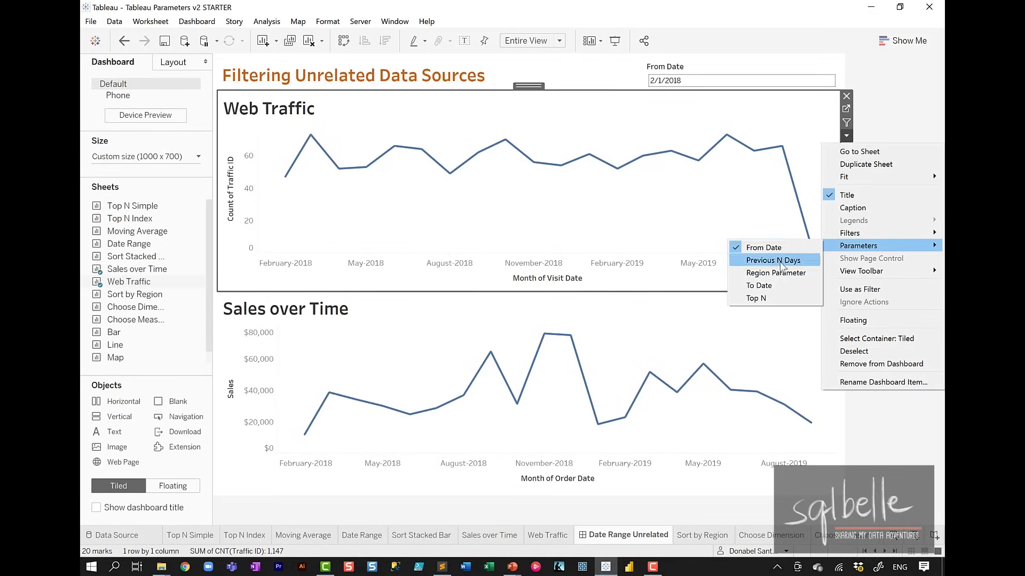
click(760, 283)
click(885, 257)
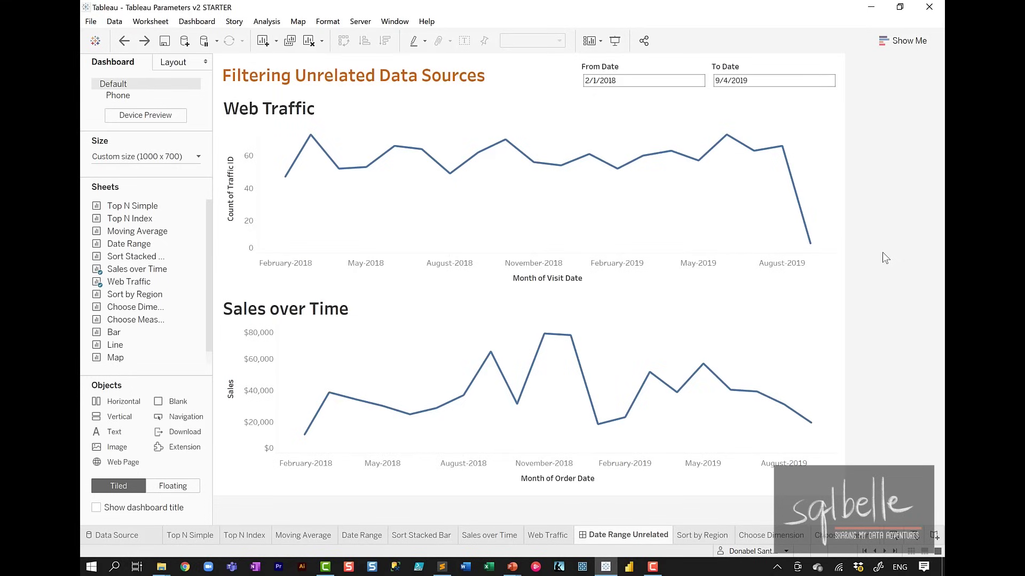
Set the From Date parameter to 2/1/2017 on the dashboard
click(676, 88)
click(653, 80)
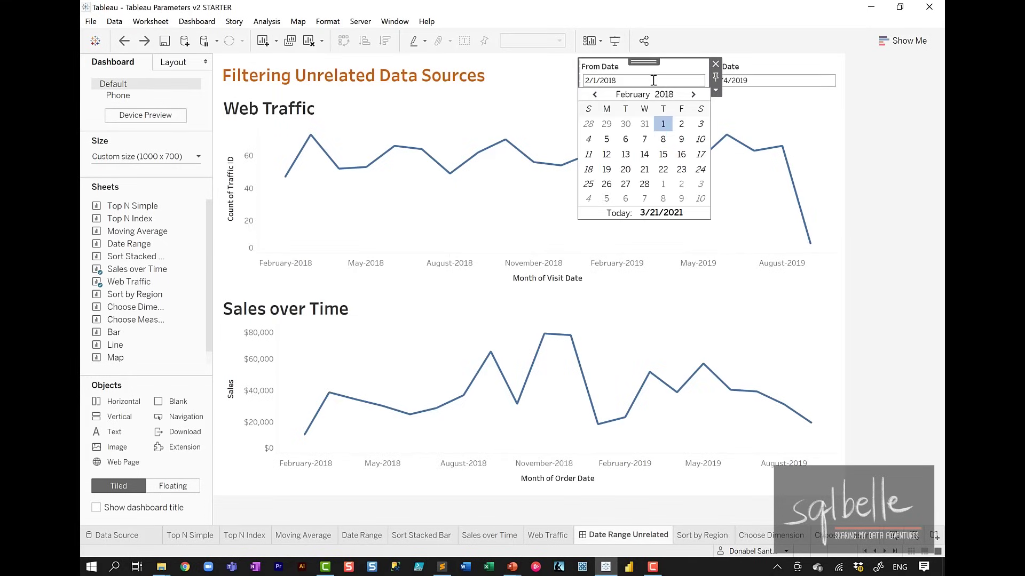
key(BackSpace)
text(7)
key(Return)
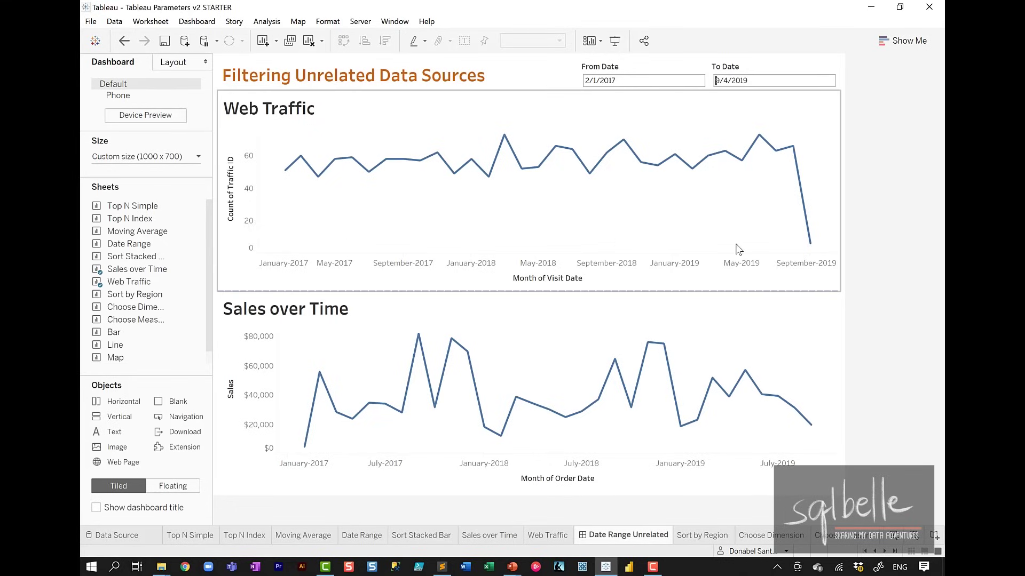
mouse_move(778, 400)
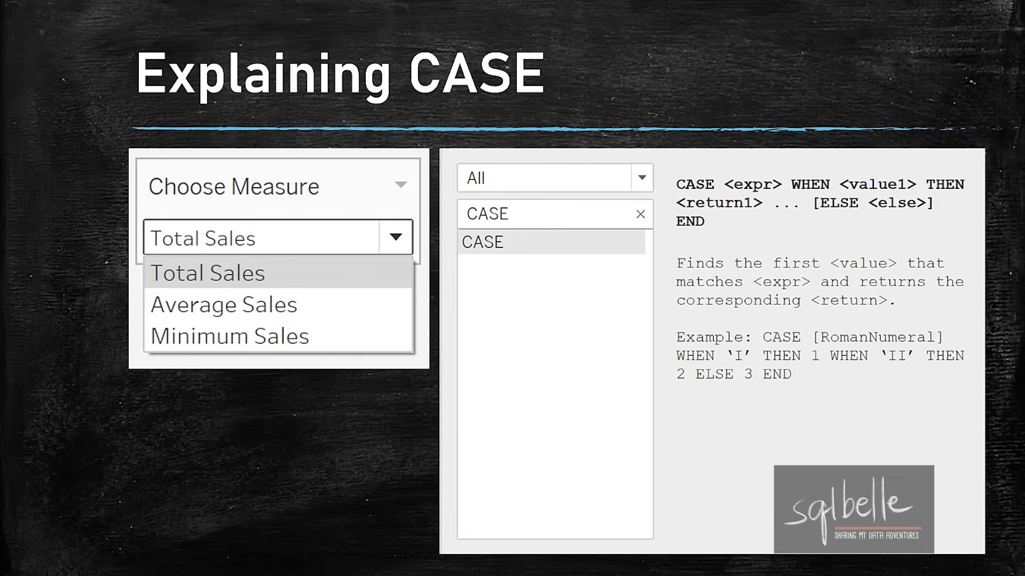
key(Right)
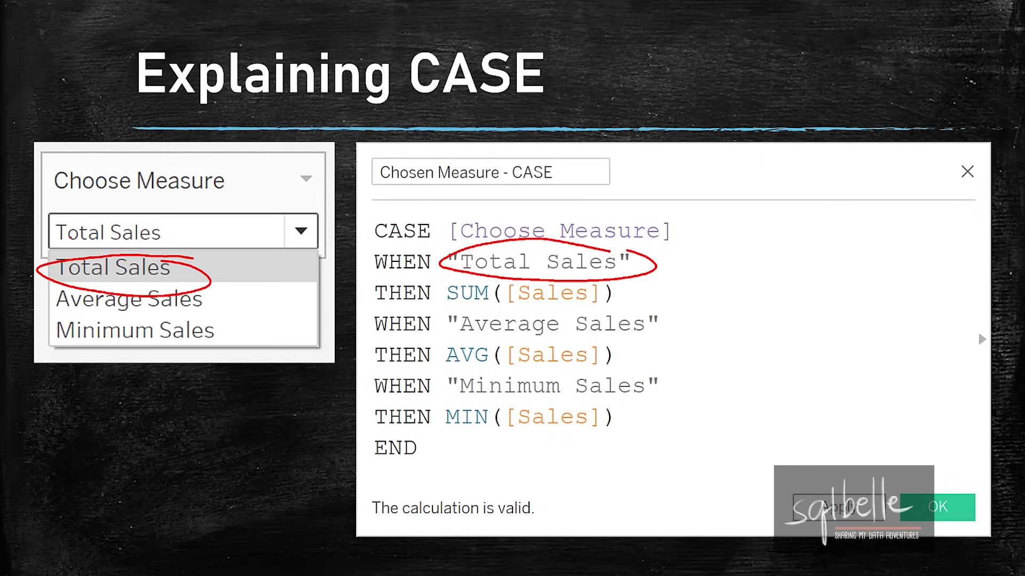
key(Right)
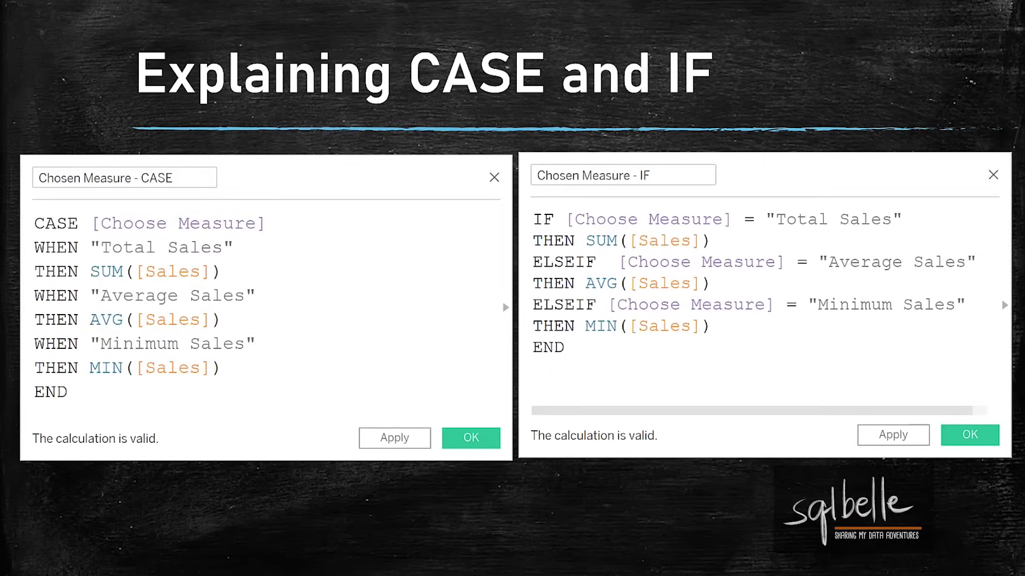
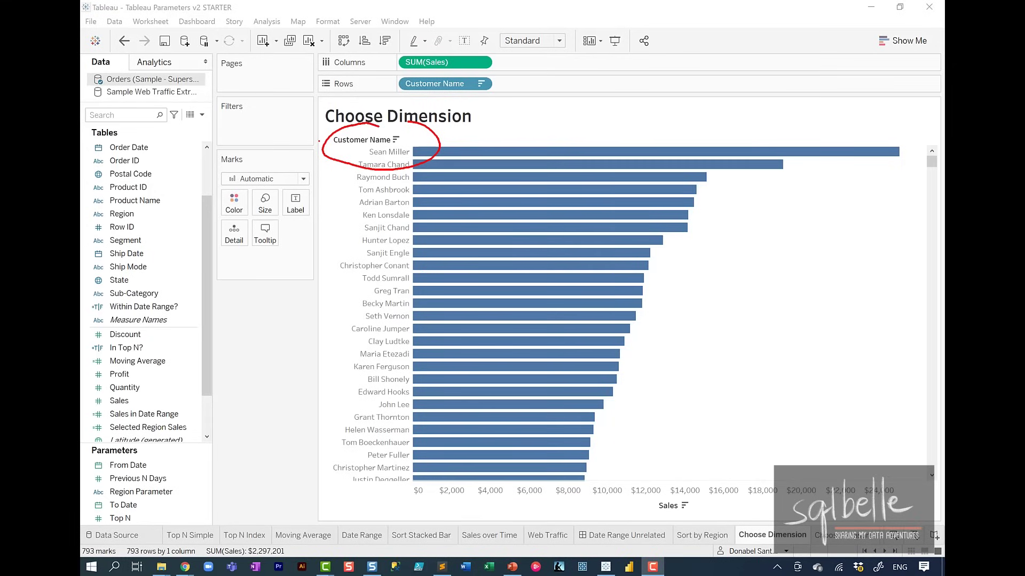
Start a new parameter named Choose Dimension with String data type and a list of allowable values
click(202, 114)
click(131, 140)
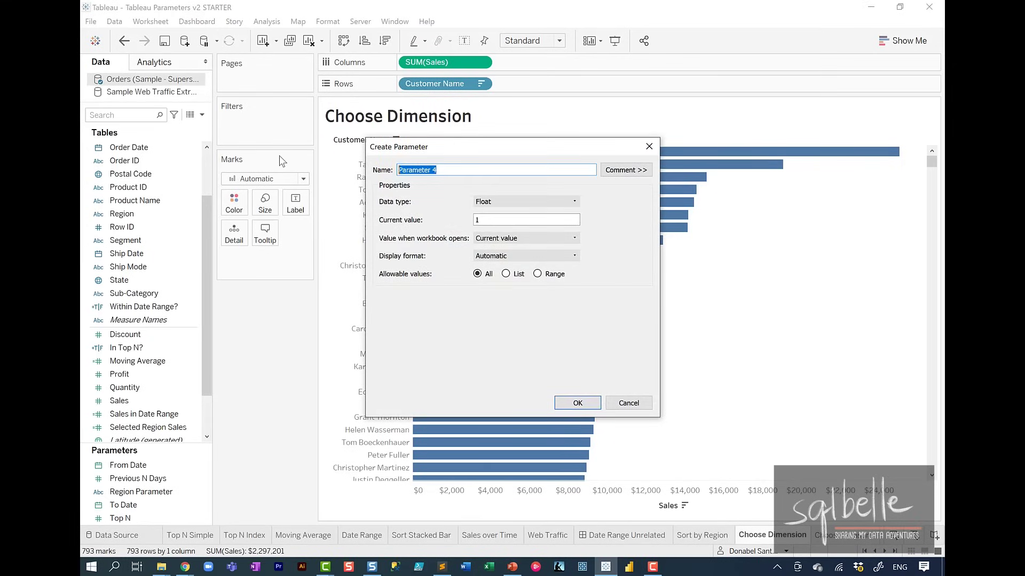
text(Choose Dimension)
click(525, 202)
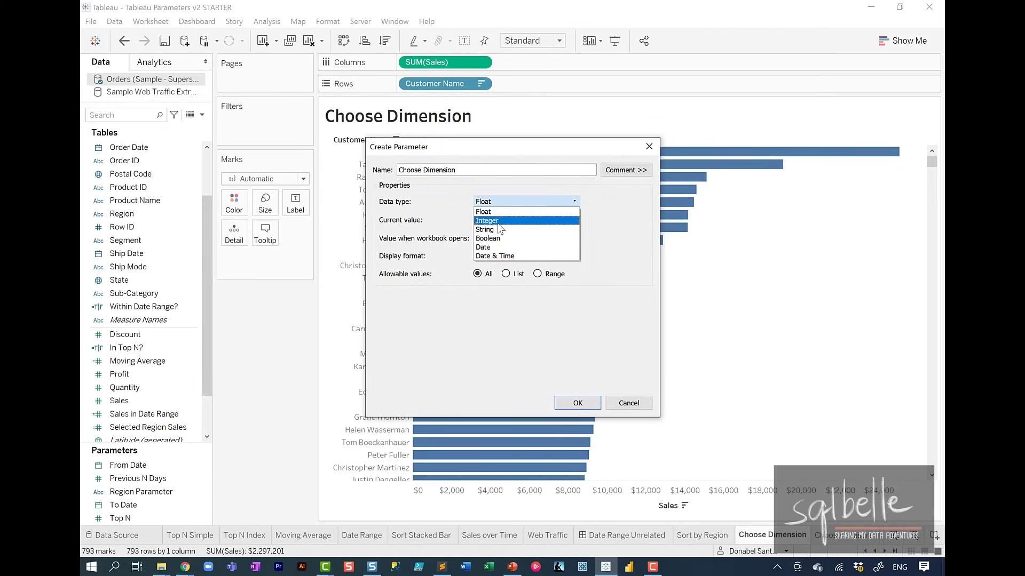
click(533, 228)
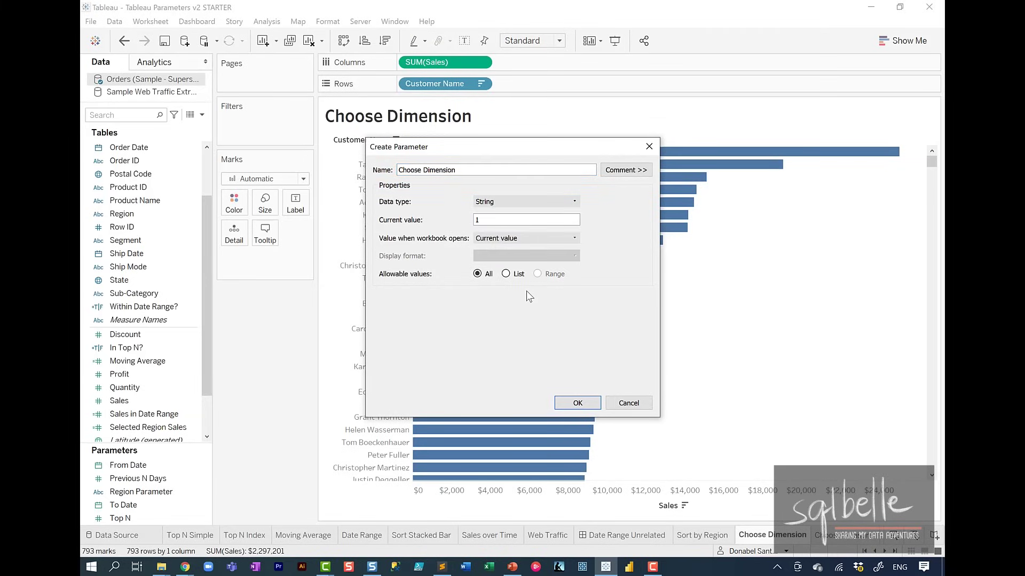
click(516, 274)
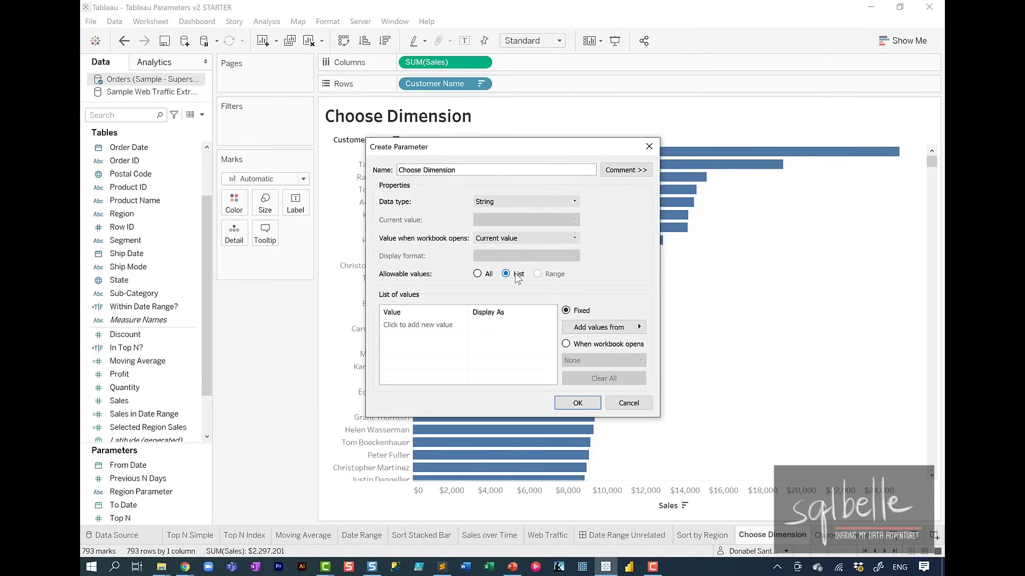
Add Customer, Product and State to the parameter's list of values and save the parameter
click(418, 325)
text(Customer)
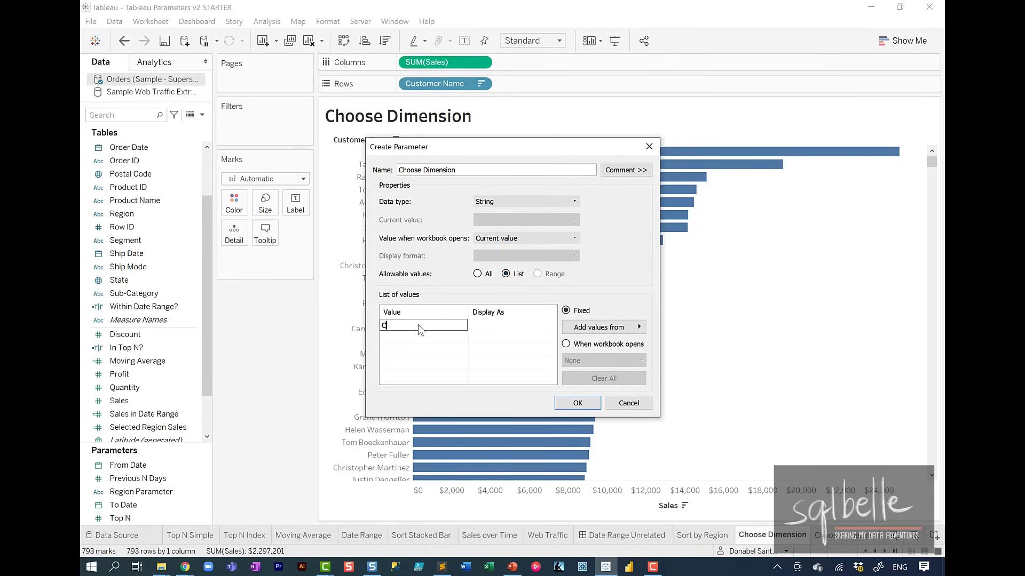
click(412, 342)
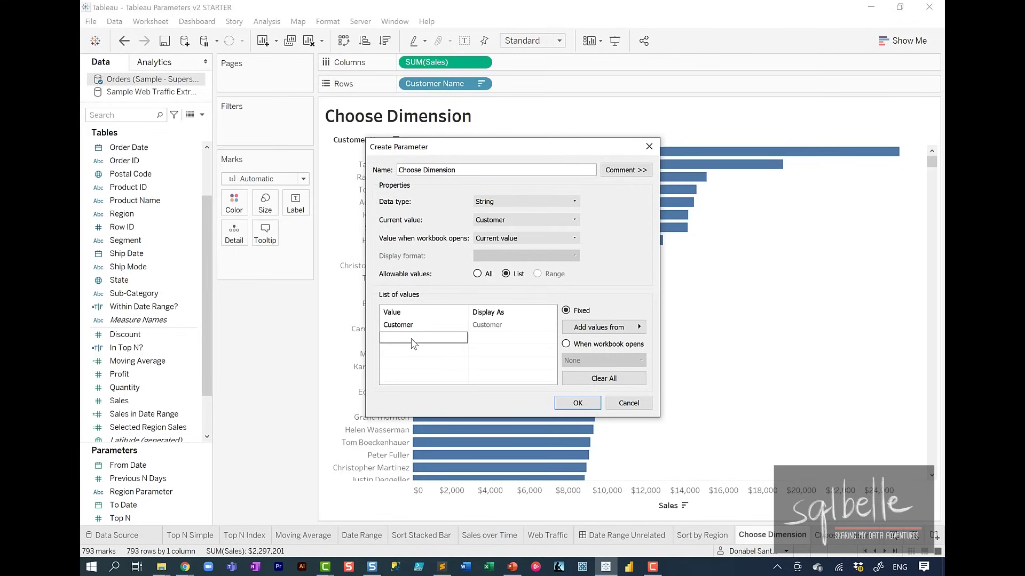
text(Product)
click(412, 351)
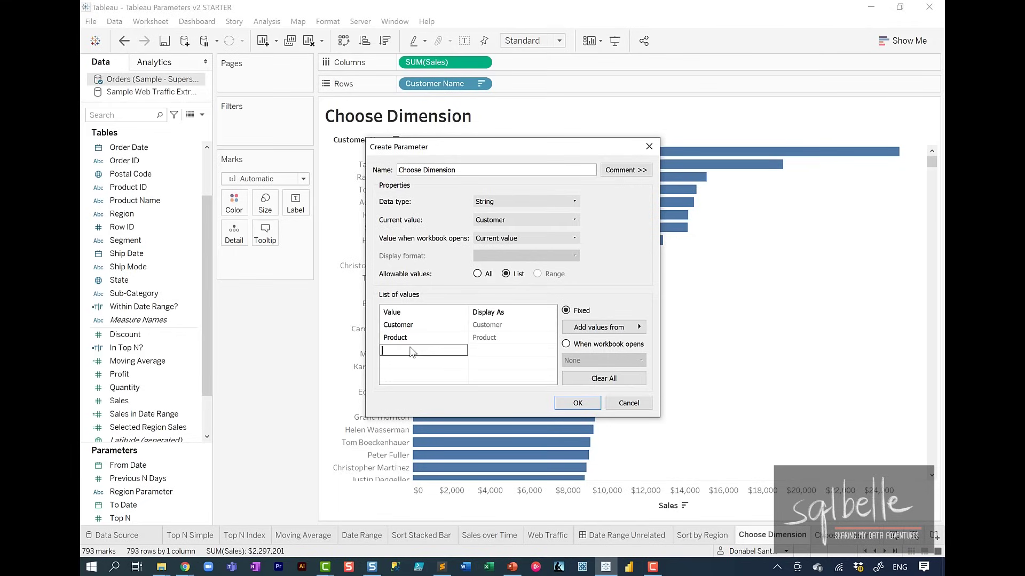
text(State)
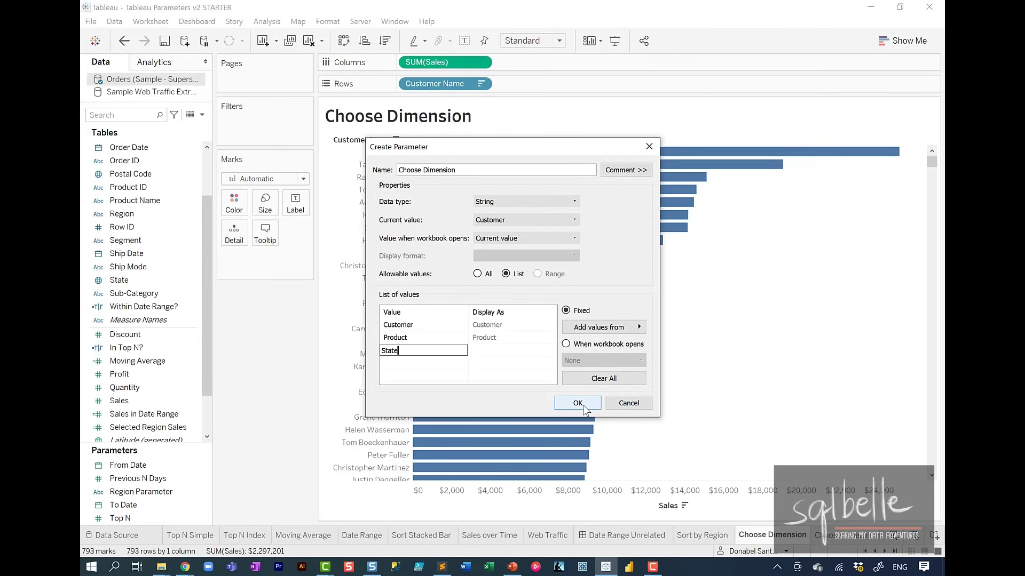
click(583, 407)
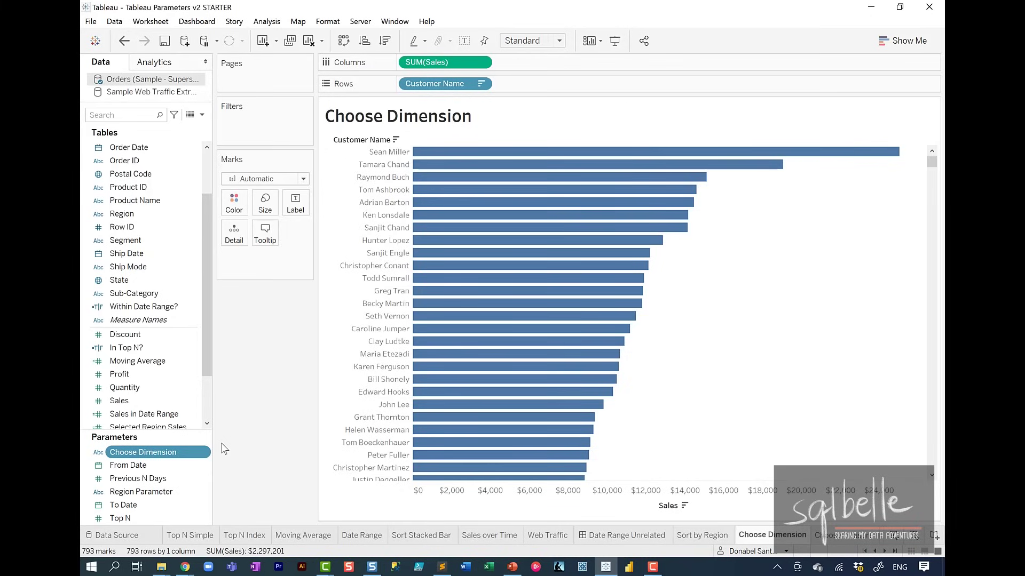
Show the Choose Dimension parameter control on the worksheet and check its options
right_click(176, 452)
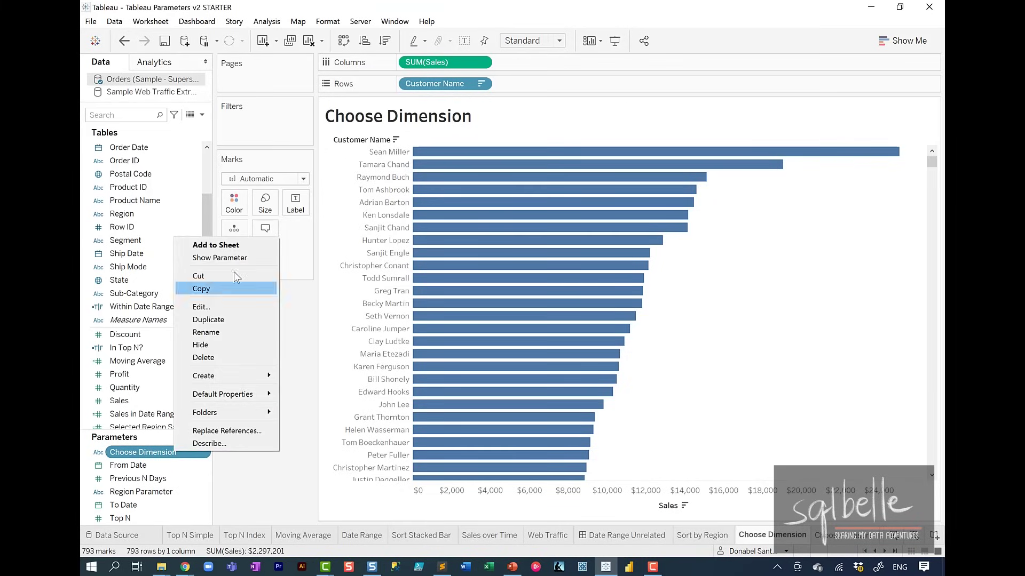
click(235, 258)
click(858, 125)
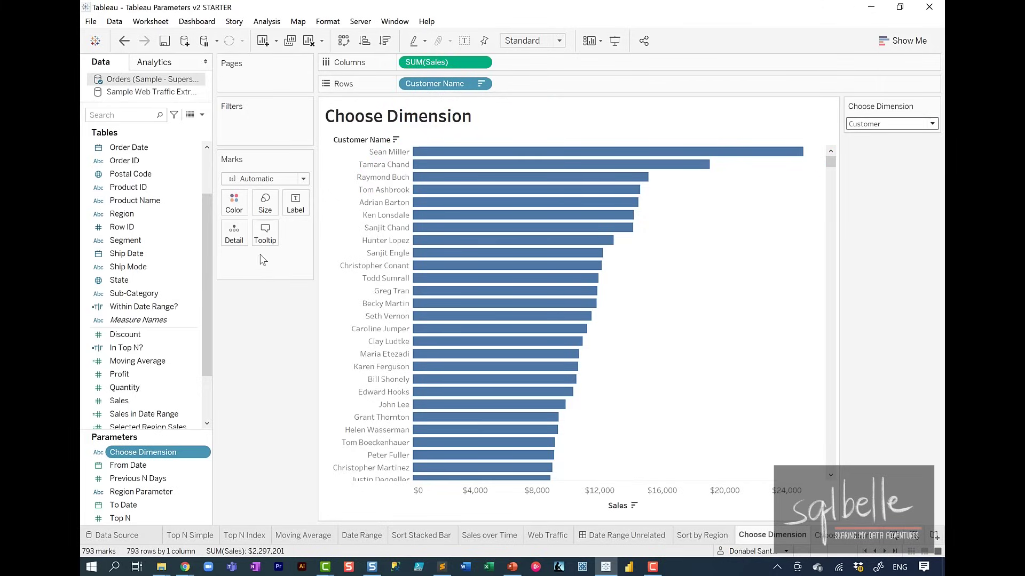
Start a calculated field named Chosen Dimension whose formula opens with CASE [Choose Dimension]
click(201, 115)
click(140, 129)
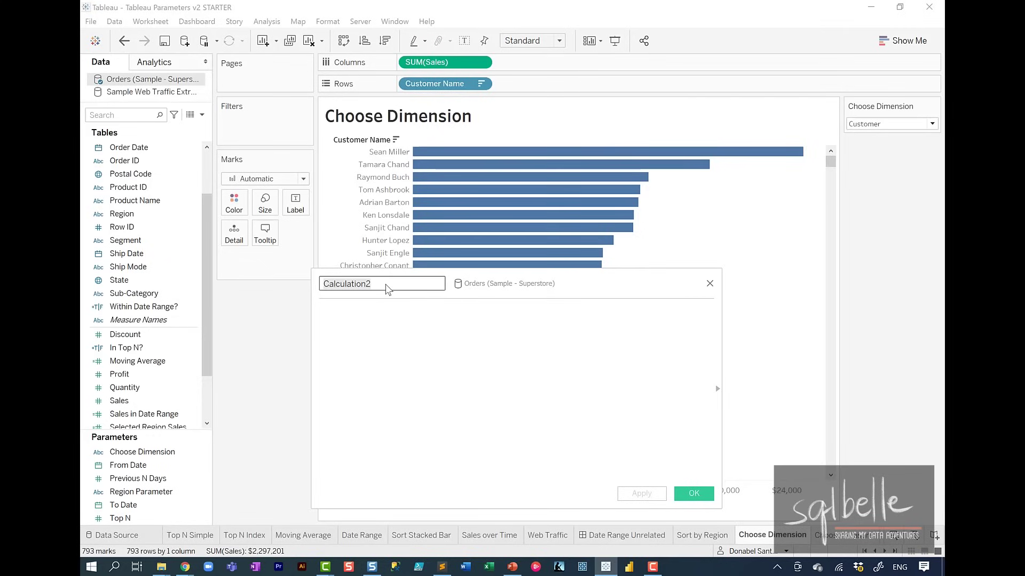
key(BackSpace)
text(Chosen Dimension)
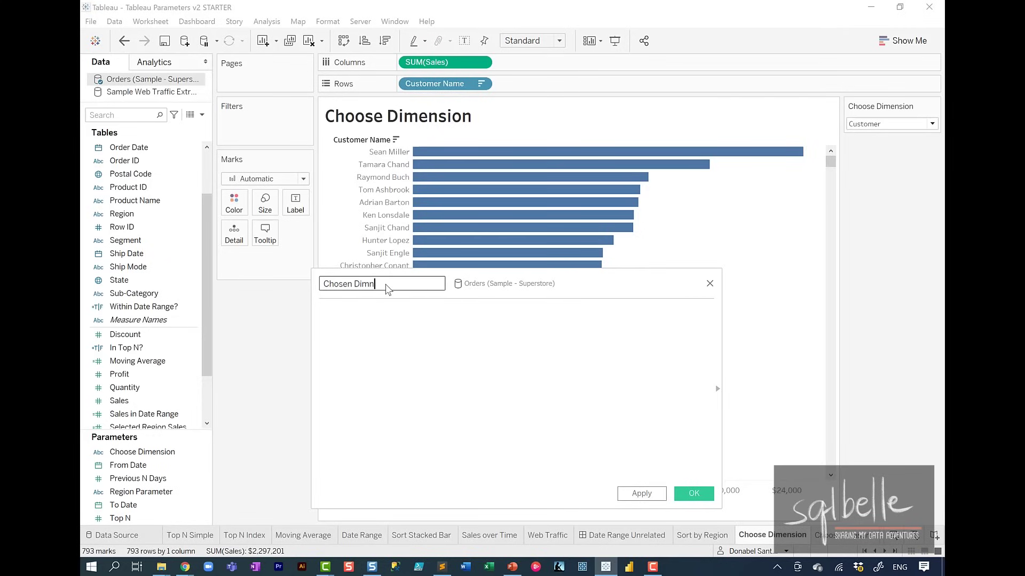
click(387, 337)
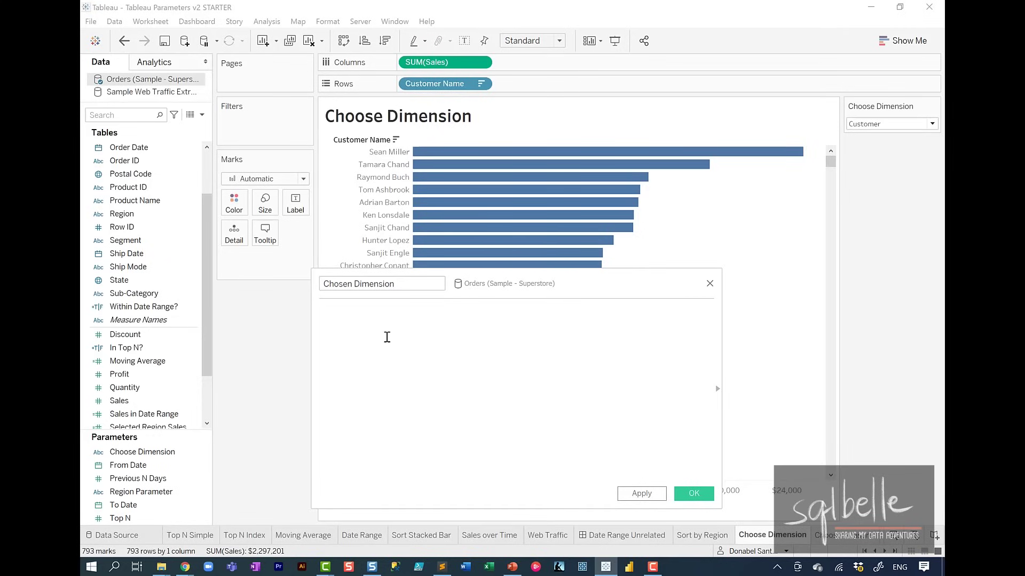
text(CASE)
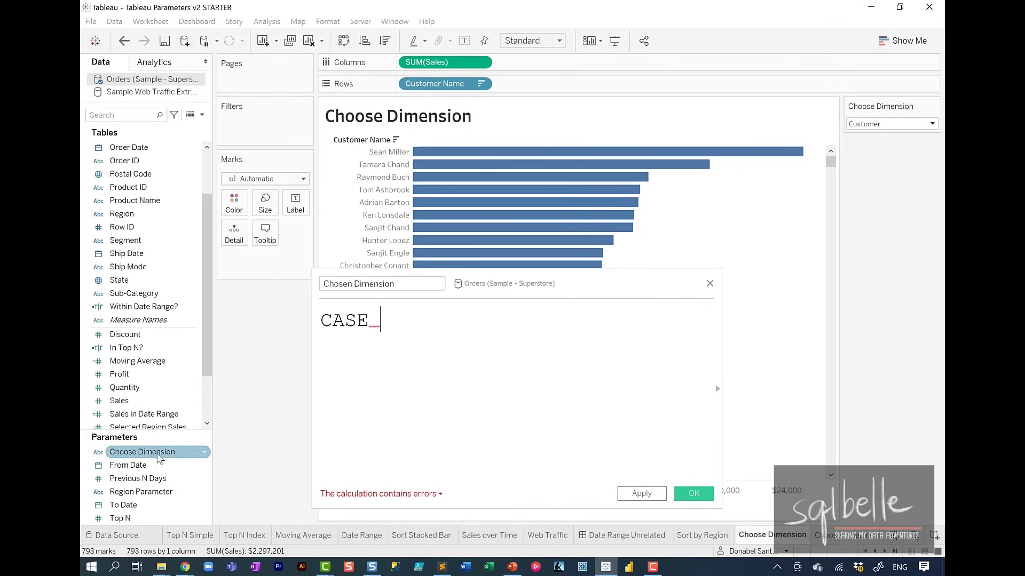
drag(158, 453, 543, 342)
key(Return)
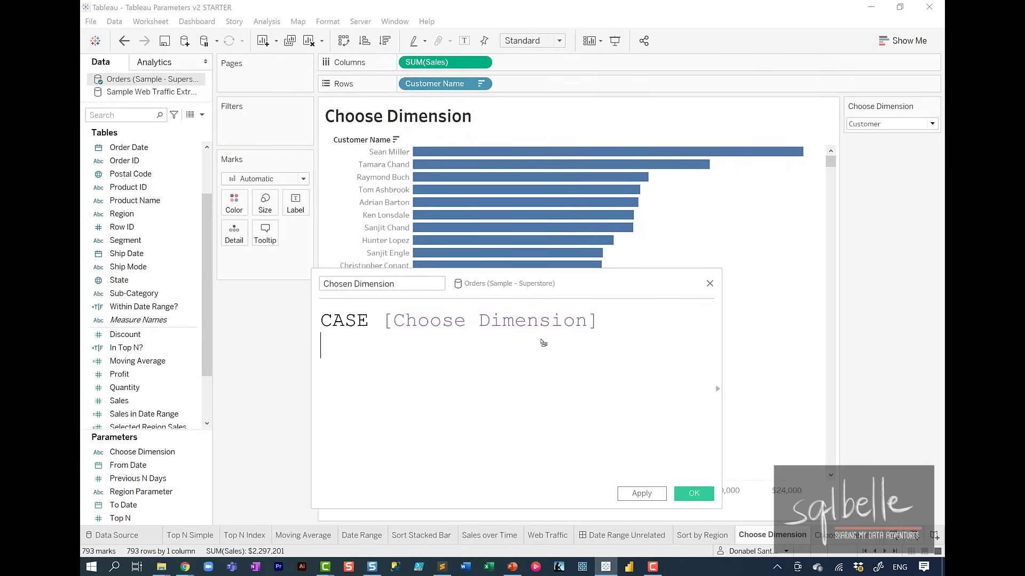
Add the branch WHEN "Customer" THEN [Customer Name] to the Chosen Dimension formula
text(WHEN "Customer")
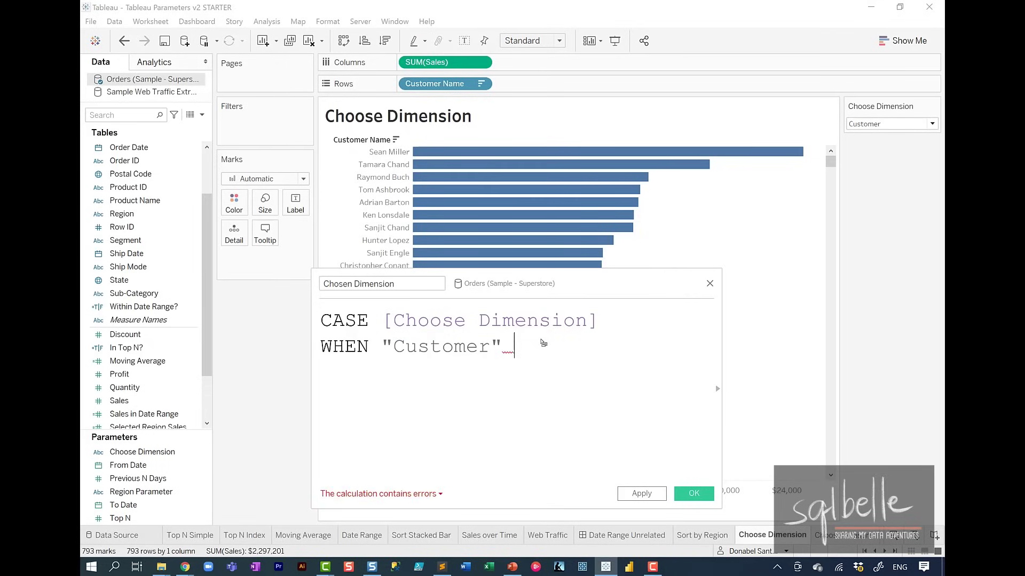
key(Return)
text(THEN Cus)
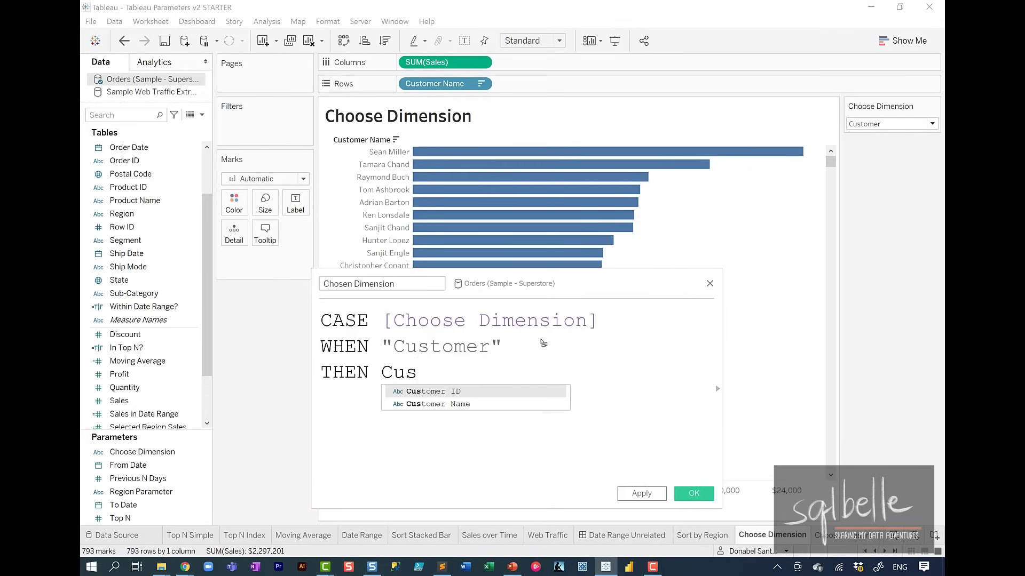
key(Down)
key(Return)
key(Return)
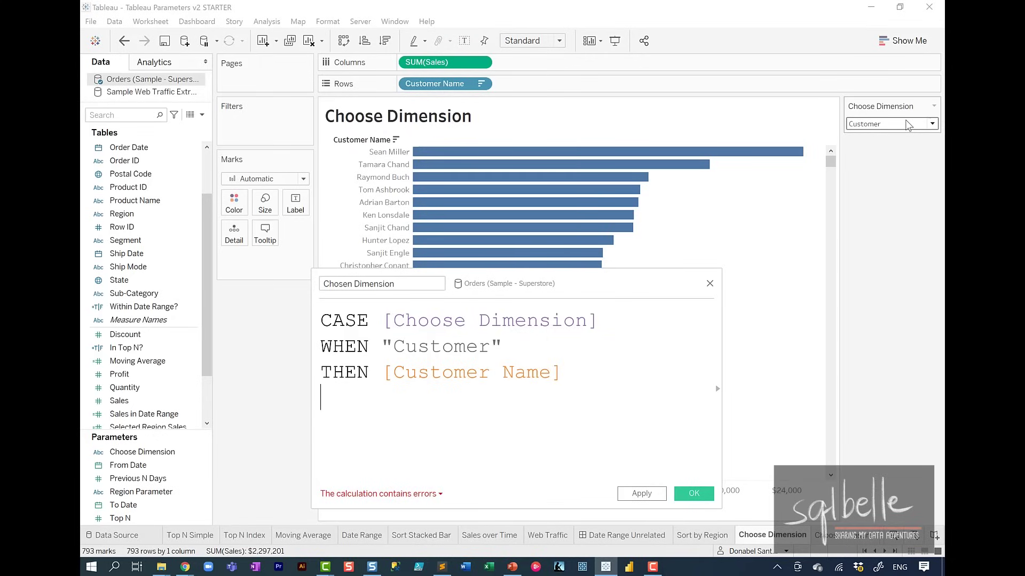
Check the parameter's options and add the branch WHEN "Product" THEN [Product Name] to the formula
click(908, 124)
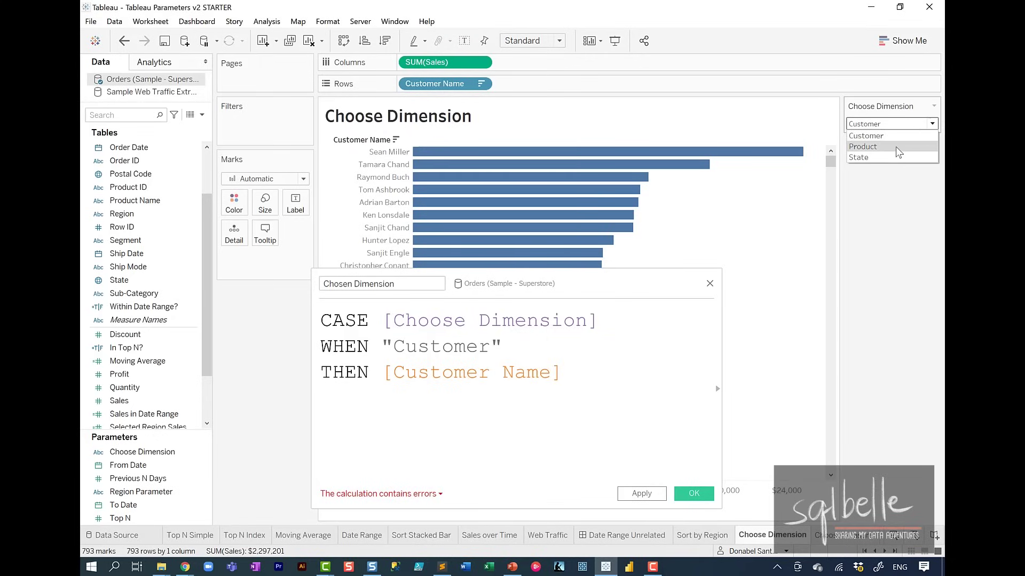
click(392, 400)
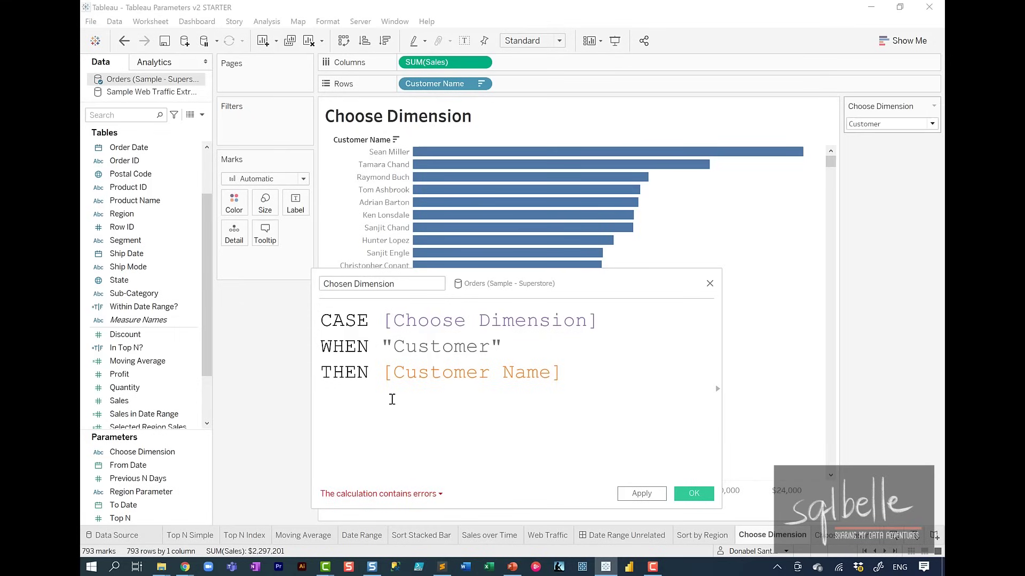
text(WHEN "Product")
key(Return)
text(THEN )
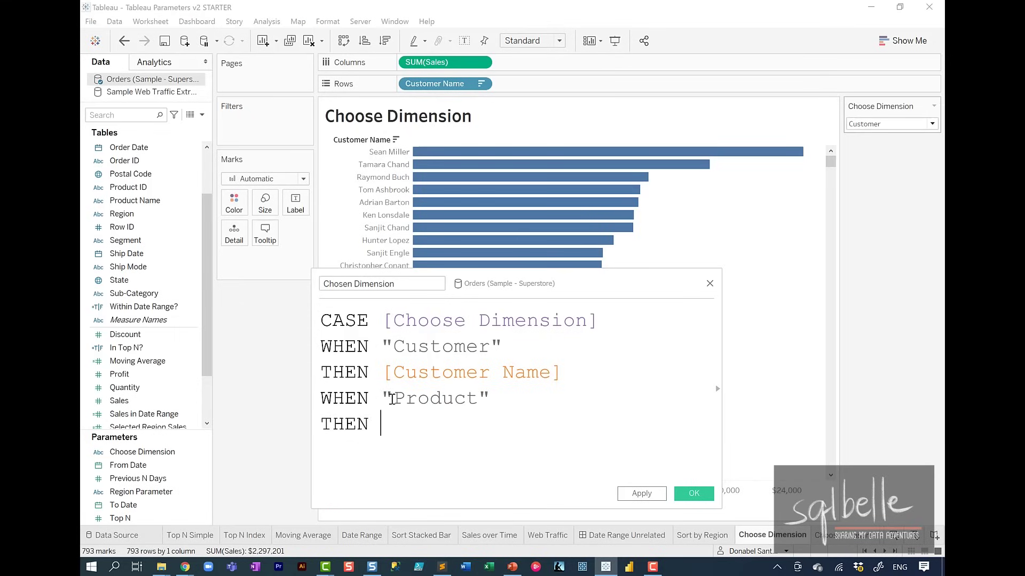
text(Produc)
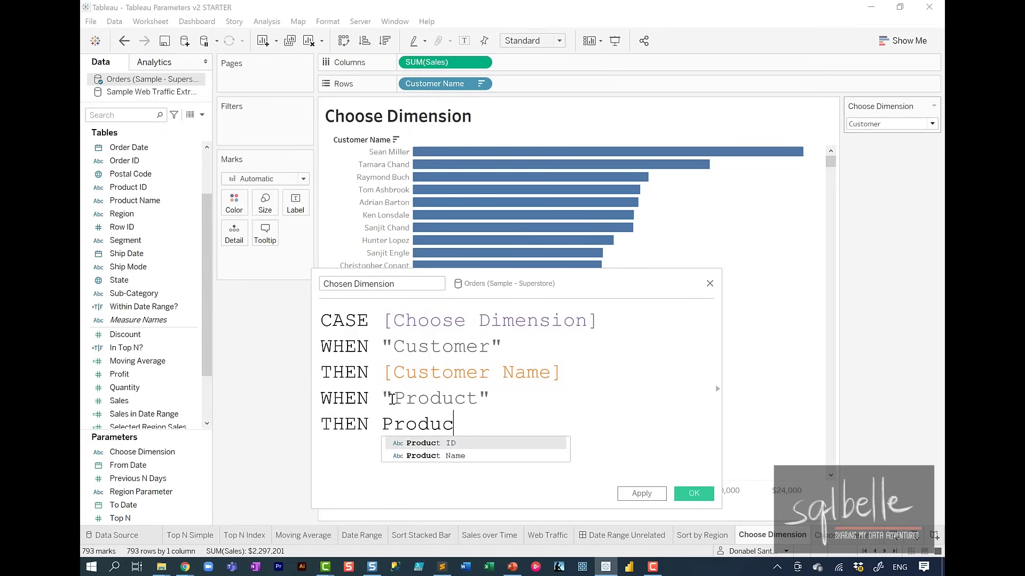
key(Return)
key(Return)
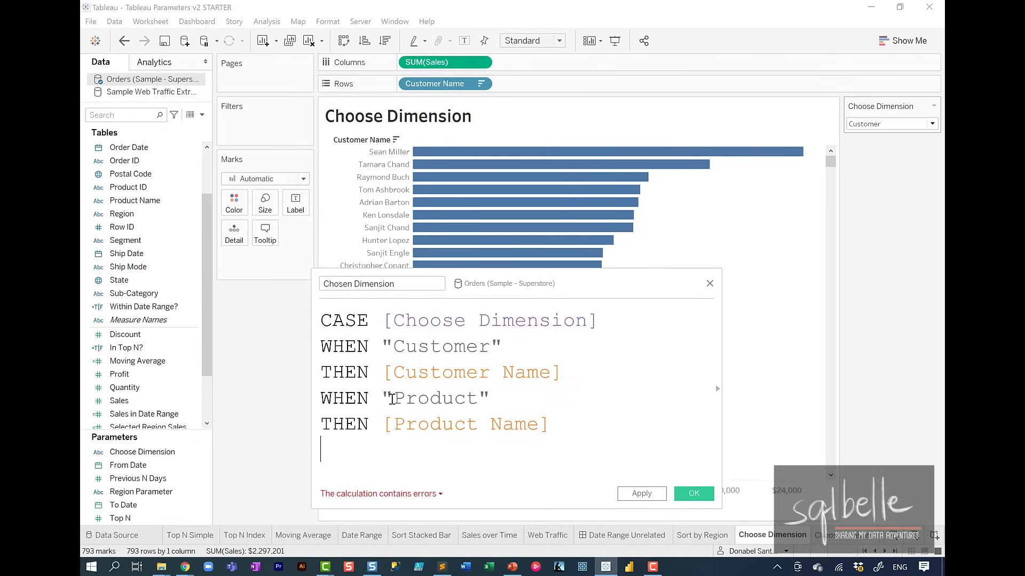
Add the branch WHEN "State" THEN [State] to the Chosen Dimension formula and close it with END
text(WHEN "State")
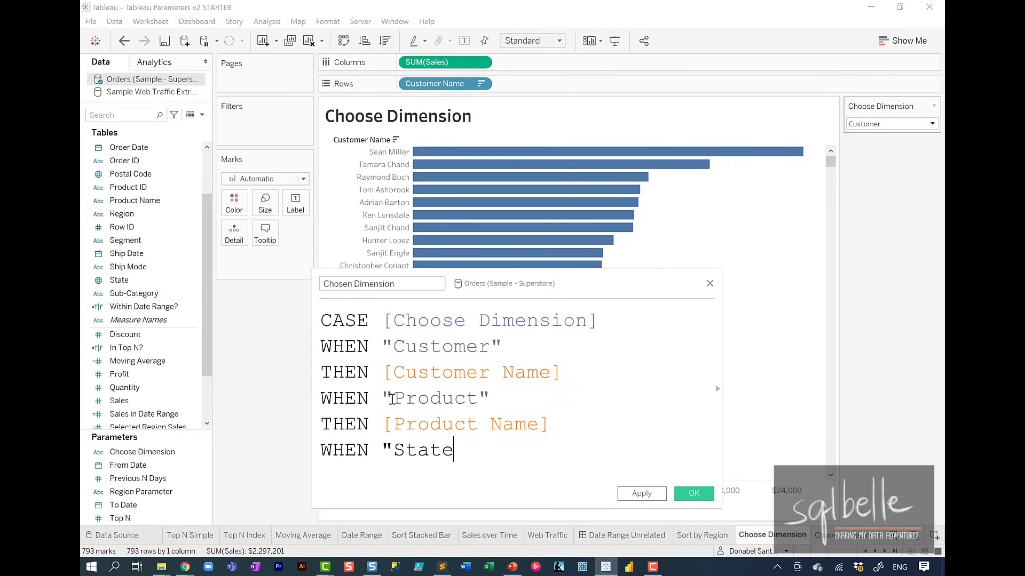
key(Return)
text(THEN [State)
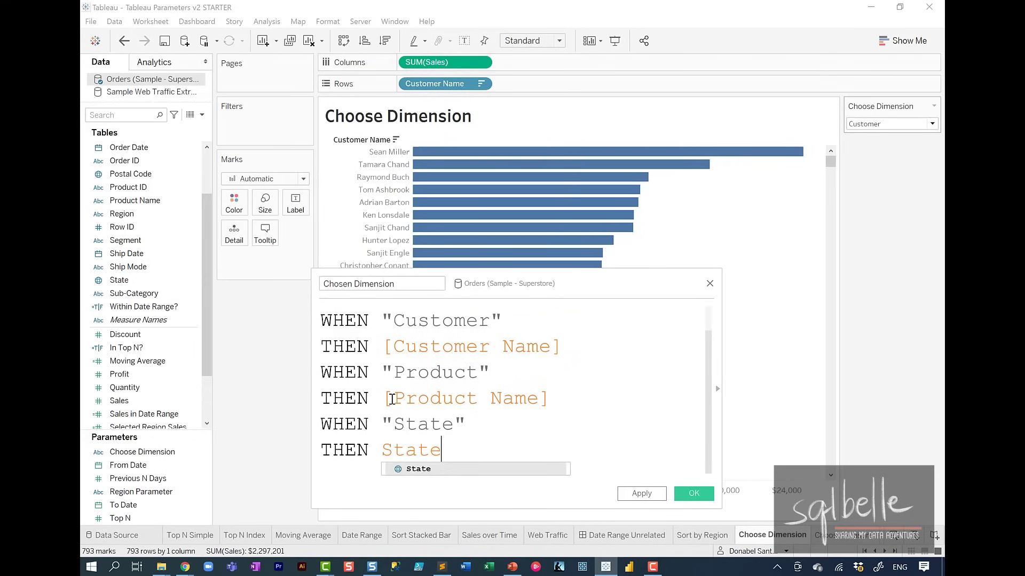
key(Return)
key(Return)
text(END)
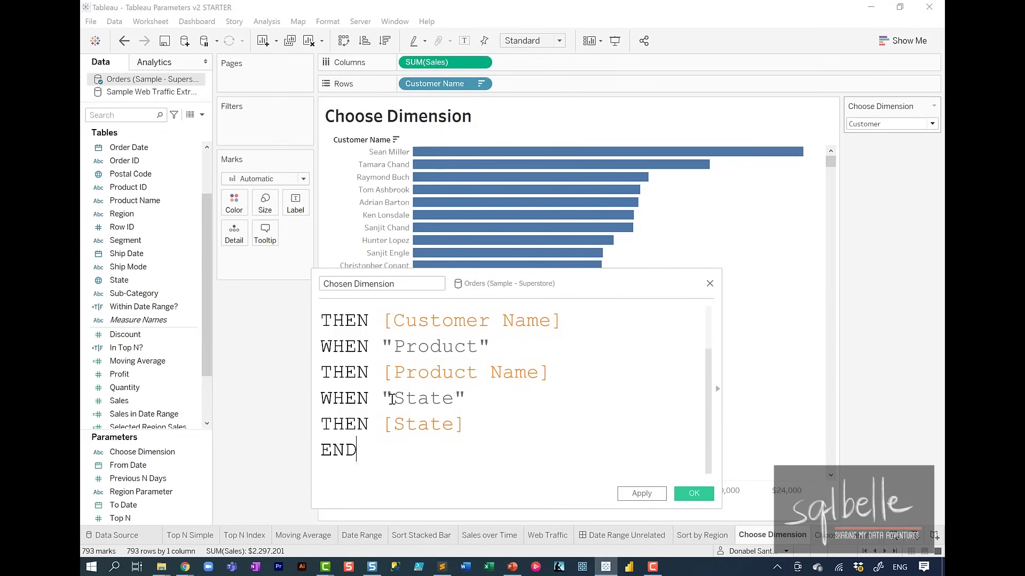
Compare the formula's "Customer" value with the parameter's options and save the Chosen Dimension calculation
click(899, 125)
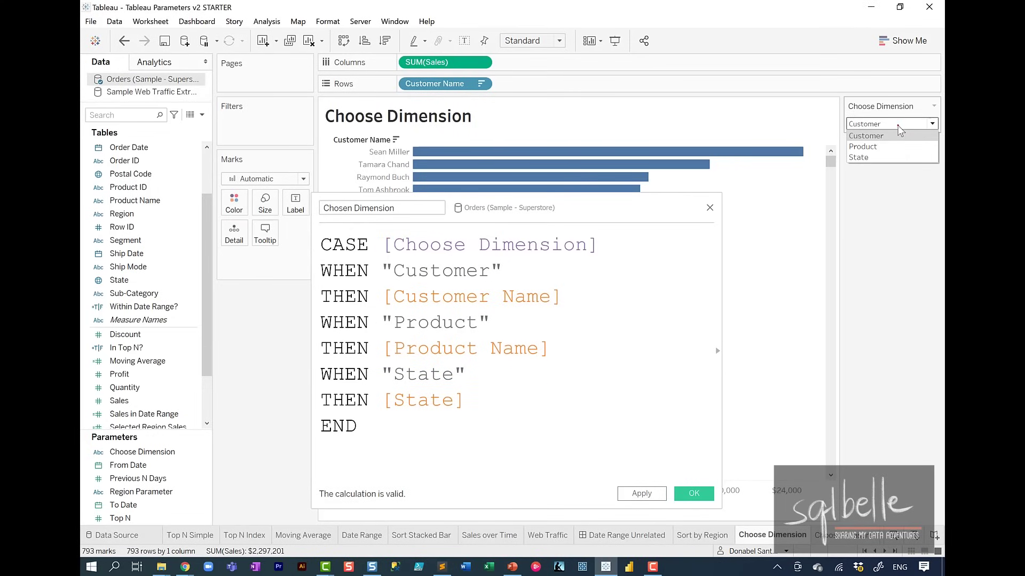
mouse_move(501, 264)
mouse_down()
mouse_move(425, 289)
mouse_move(512, 259)
mouse_move(498, 241)
mouse_move(830, 142)
mouse_move(838, 154)
mouse_up()
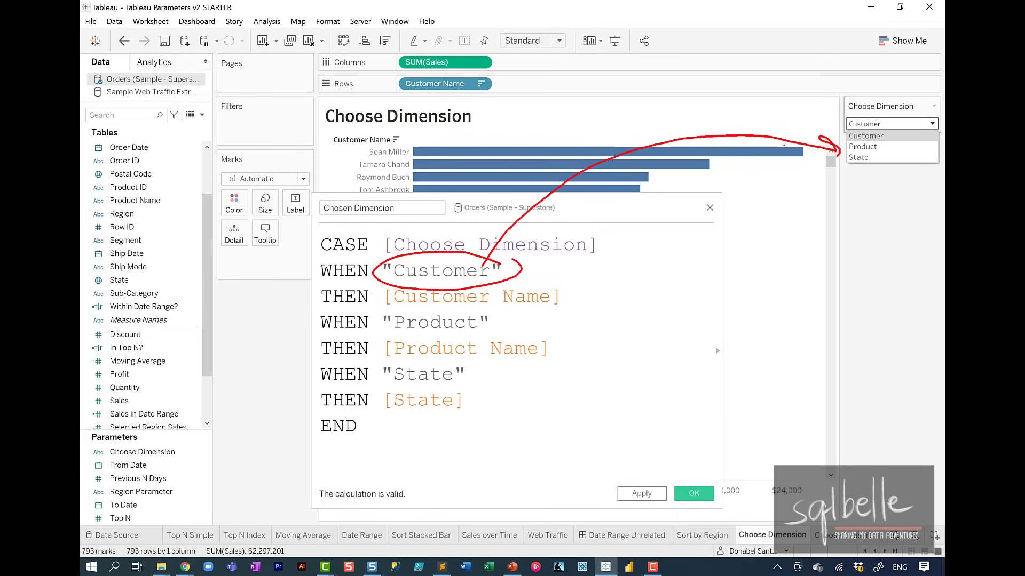
key(Escape)
click(693, 493)
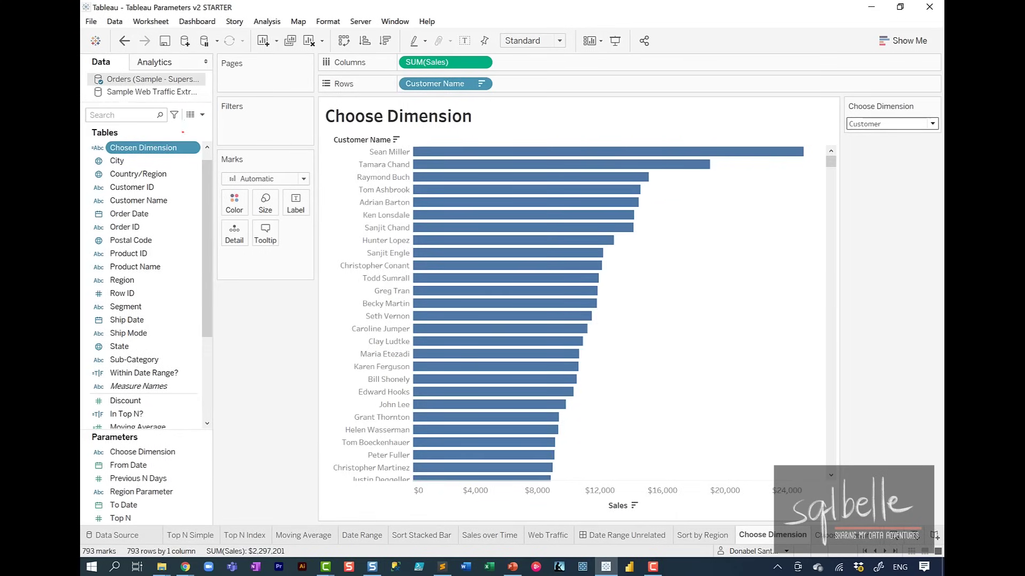
Replace Customer Name on Rows with Chosen Dimension and sort the bars by Sales in descending order
mouse_move(183, 131)
mouse_down()
mouse_move(163, 181)
mouse_move(184, 129)
mouse_move(363, 80)
mouse_move(393, 92)
mouse_up()
key(Escape)
mouse_move(143, 148)
mouse_down()
mouse_move(299, 130)
mouse_move(435, 84)
mouse_up()
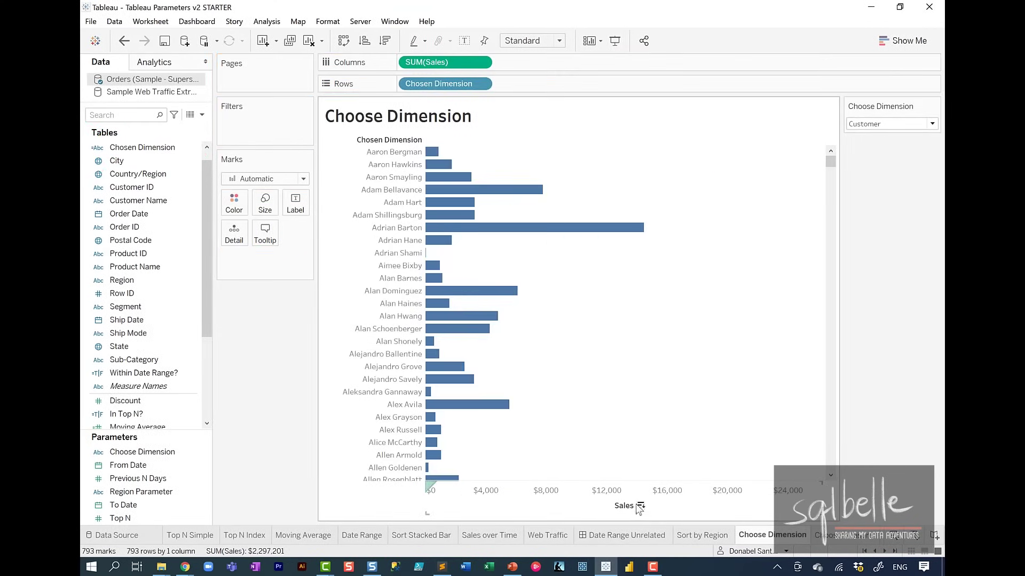
click(640, 505)
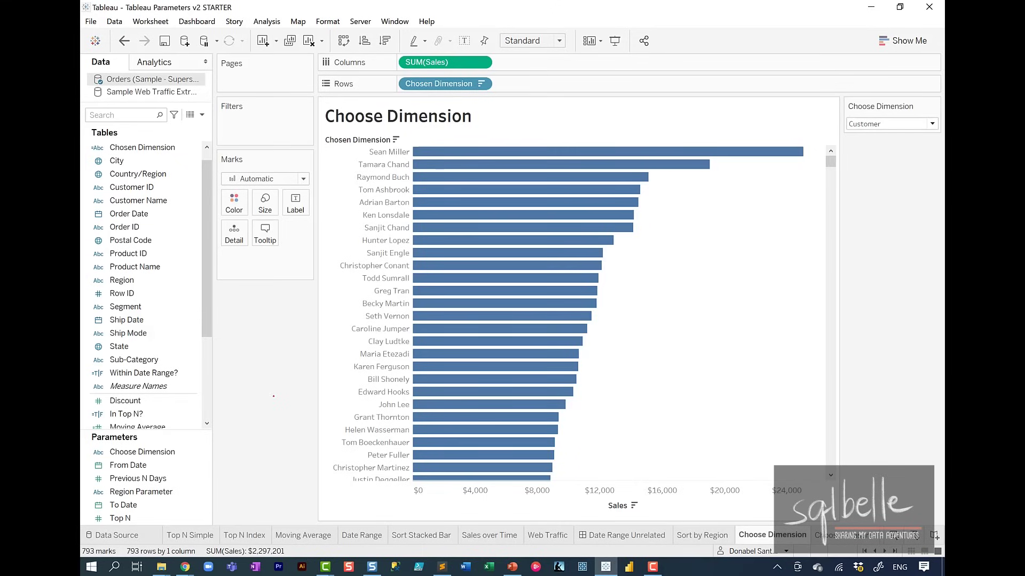
Replace the worksheet title with "Sales by" followed by the inserted Choose Dimension parameter
mouse_move(559, 111)
mouse_down()
mouse_move(448, 151)
mouse_move(541, 95)
mouse_up()
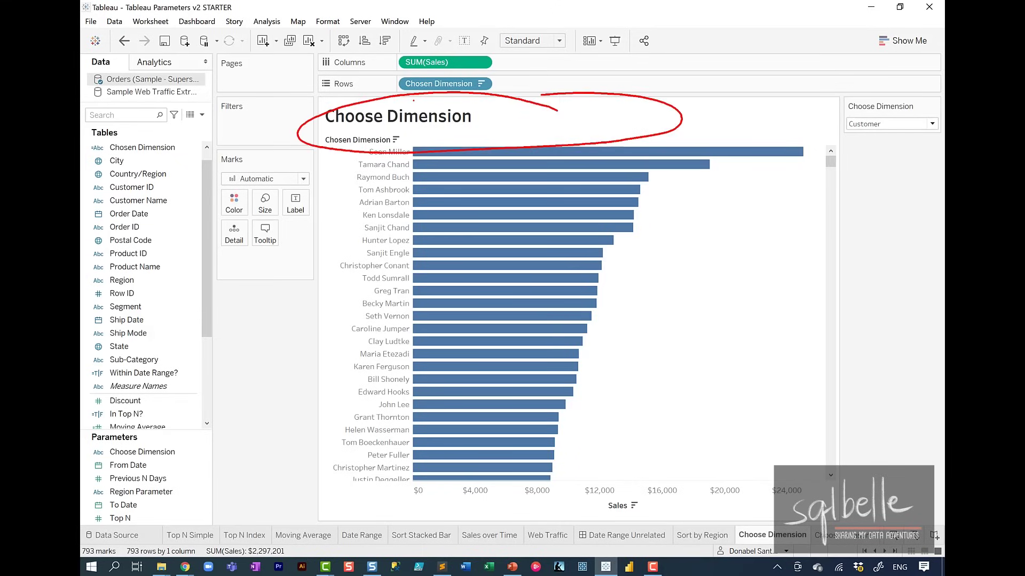
key(Escape)
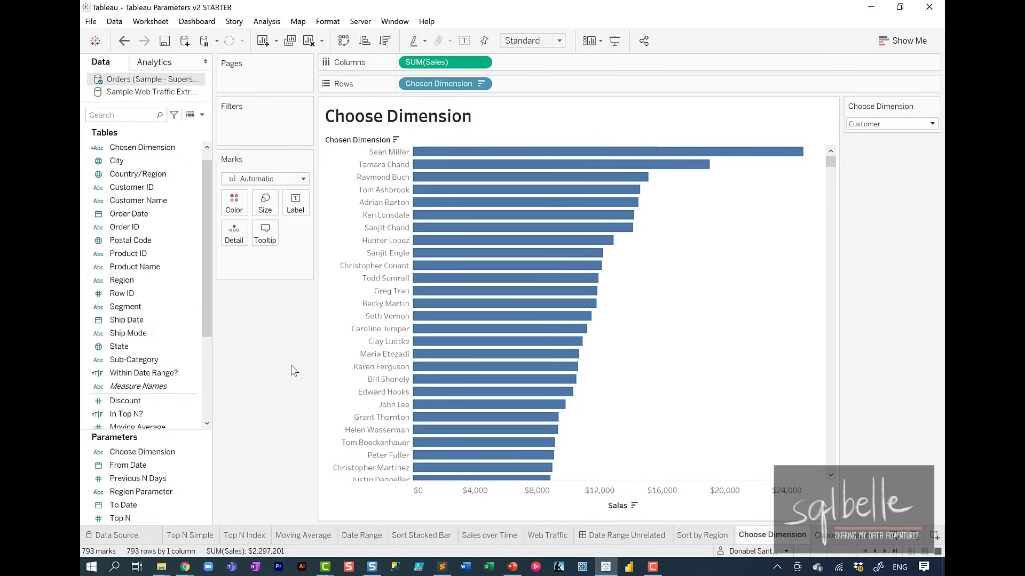
double_click(457, 120)
key(ctrl+a)
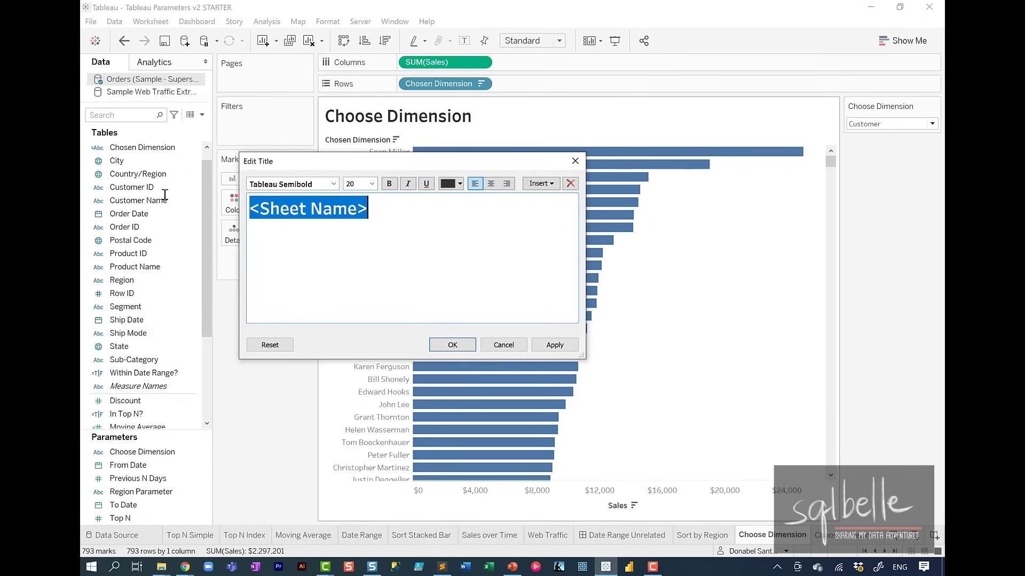
text(Sales by)
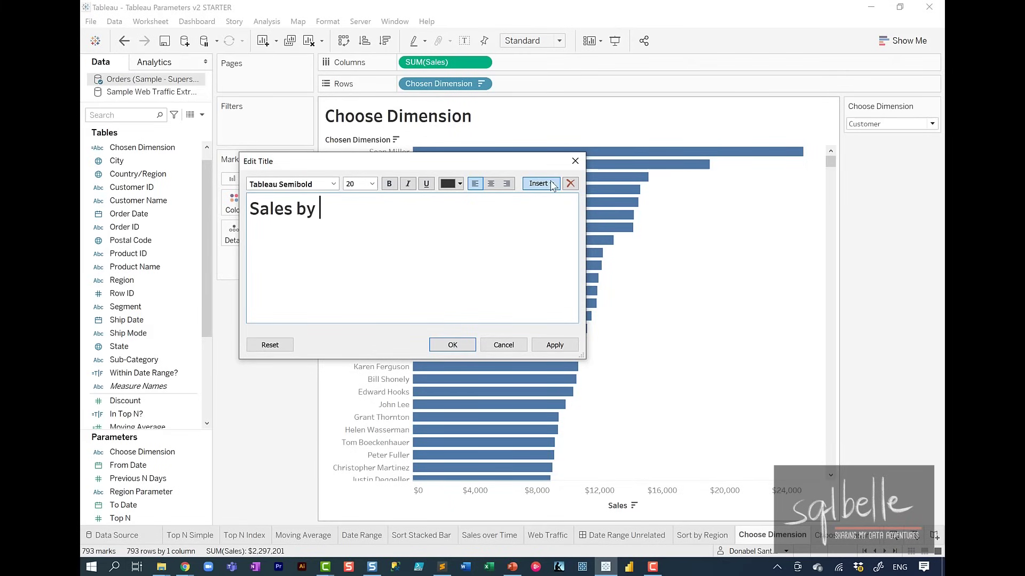
click(552, 185)
click(592, 360)
Colour the parameter text in the title blue and hide the Chosen Dimension field label above the bars
drag(346, 234, 320, 209)
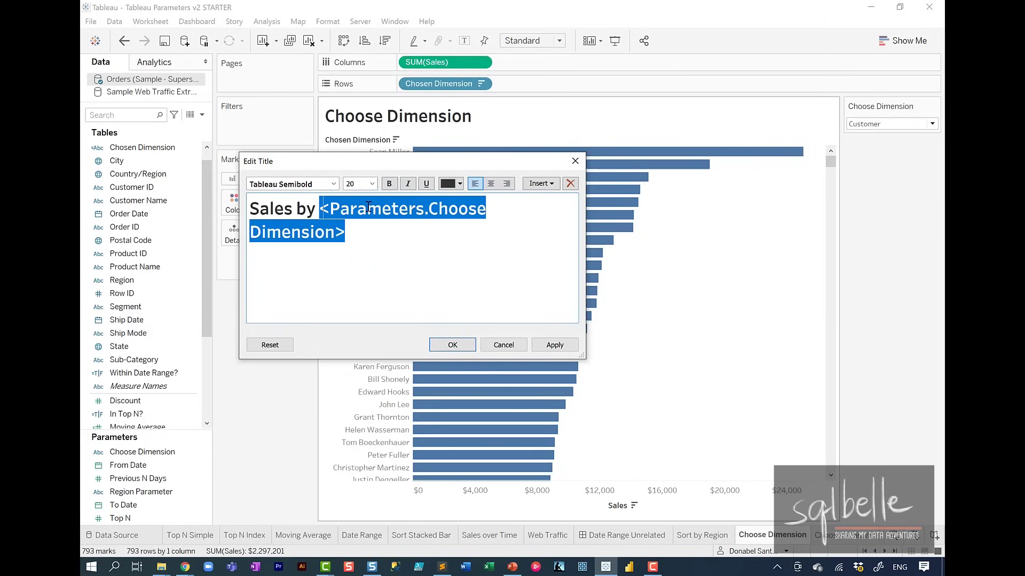
click(459, 183)
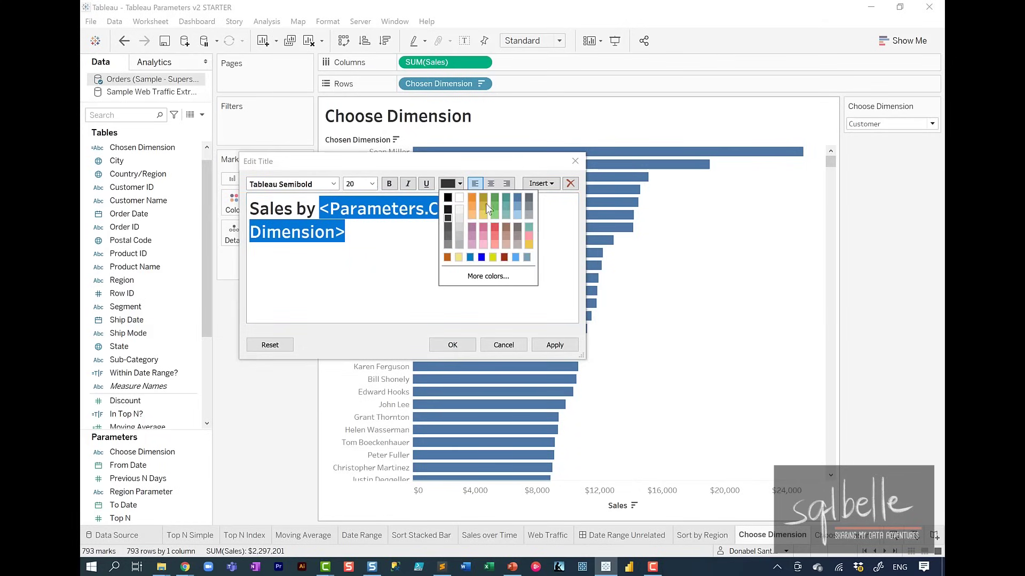
click(518, 204)
click(452, 345)
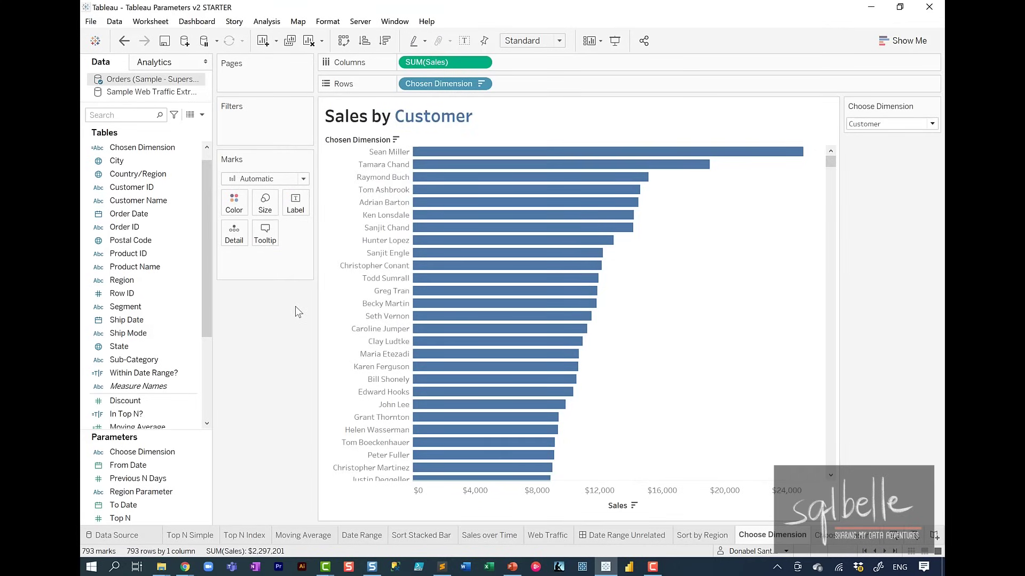
right_click(352, 141)
click(373, 263)
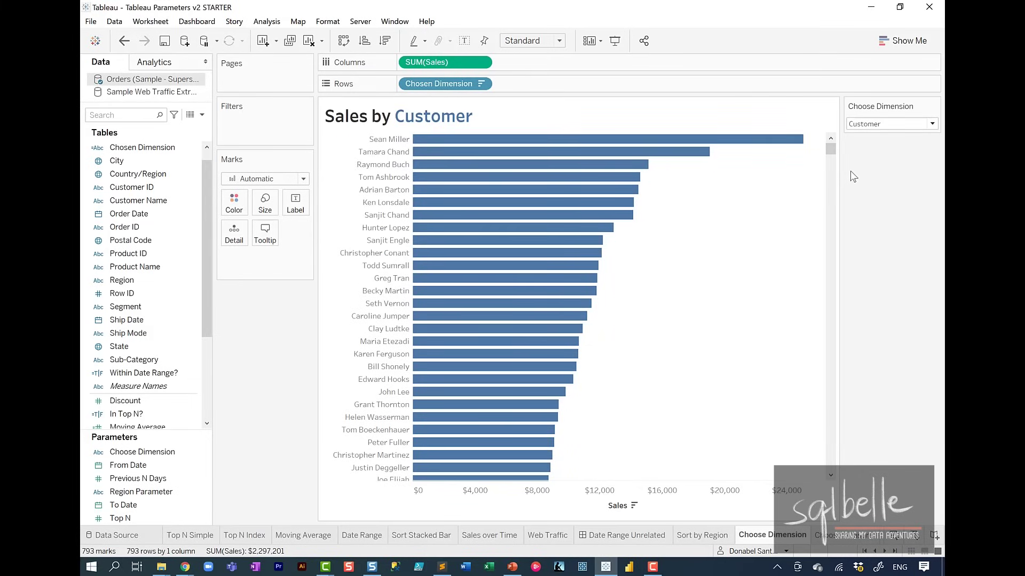
Test the chart by switching the Choose Dimension parameter to Product and to State
click(864, 126)
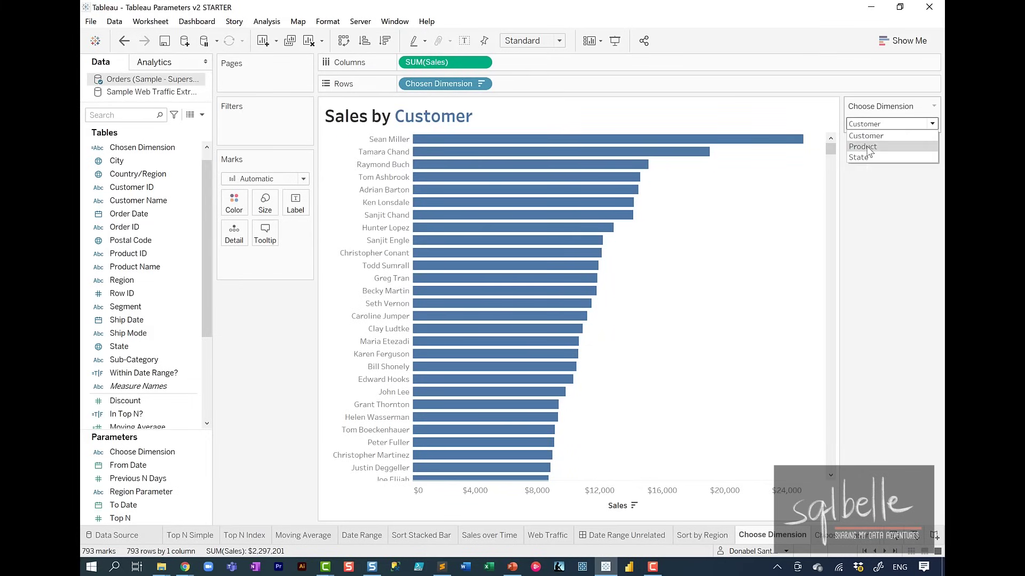
click(868, 146)
click(869, 126)
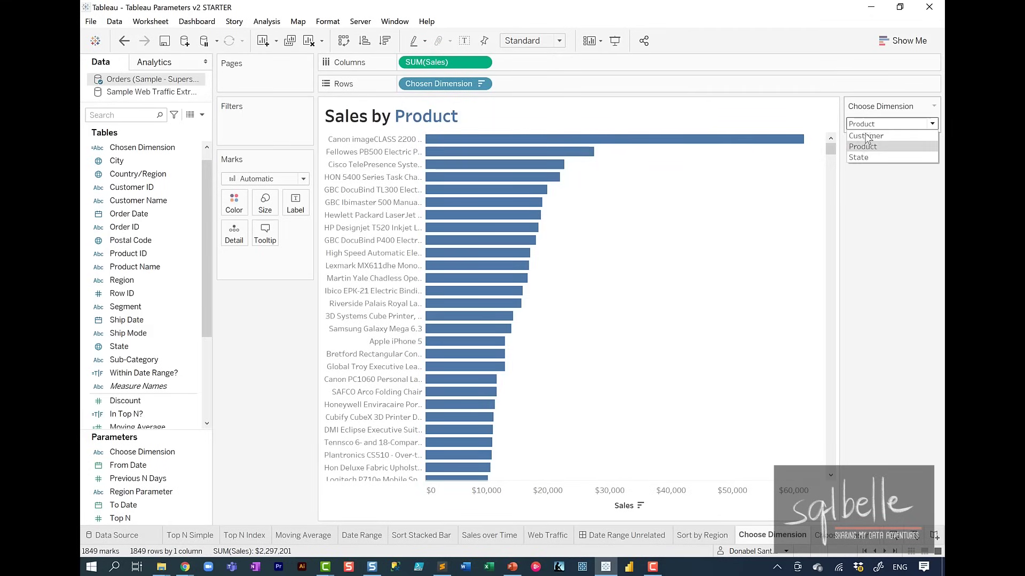
click(861, 155)
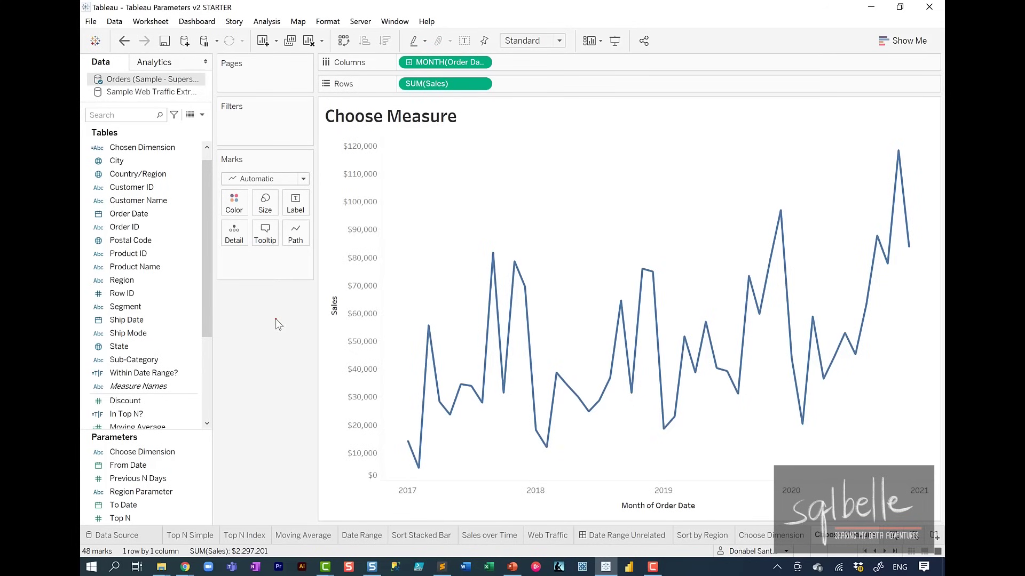
On the Choose Measure sheet, start a new parameter named Choose Measure with the String data type
mouse_move(517, 87)
mouse_down()
mouse_move(374, 128)
mouse_move(544, 68)
mouse_up()
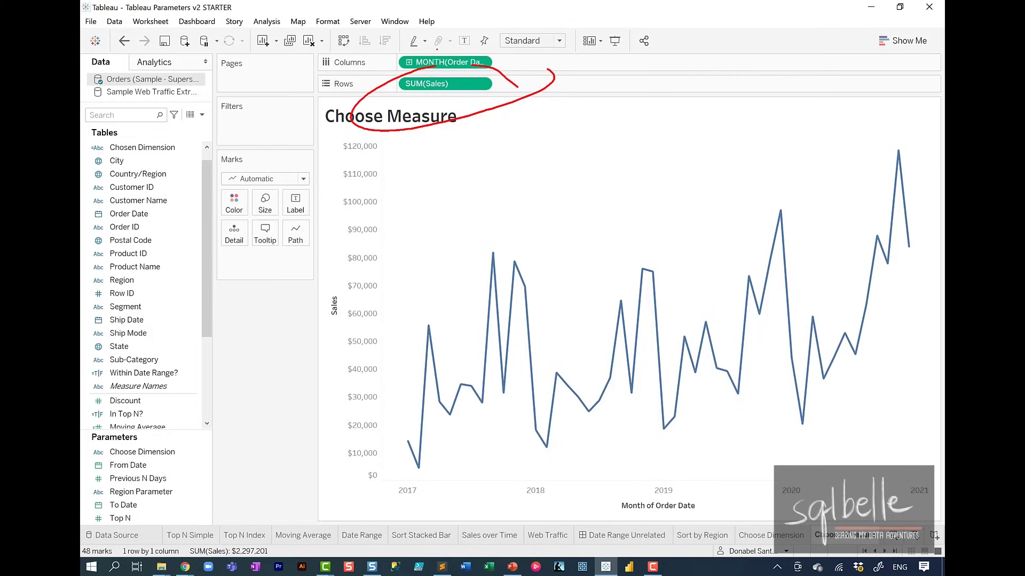
key(Escape)
click(202, 115)
click(139, 144)
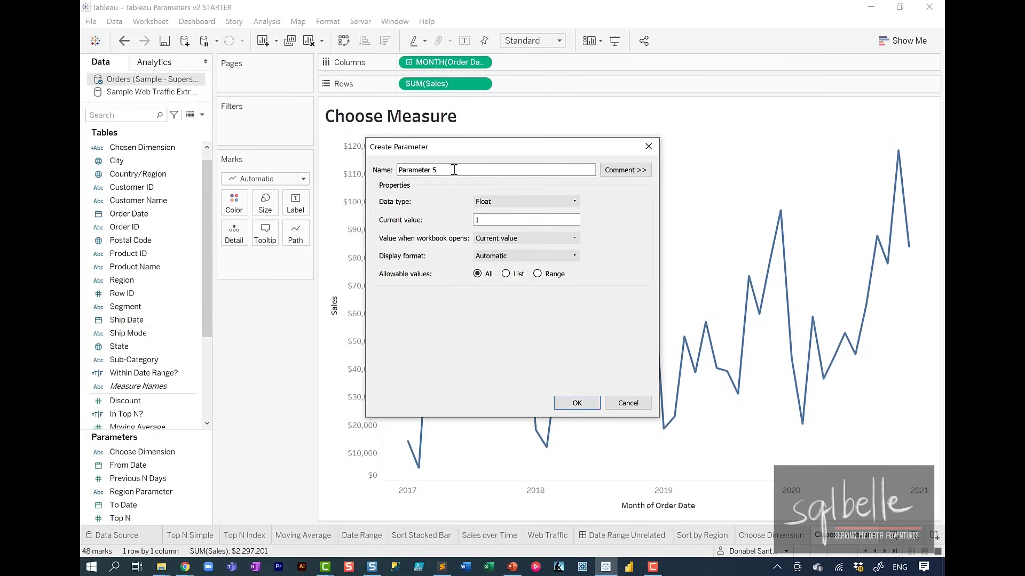
drag(453, 169, 256, 160)
text(Choose Measure)
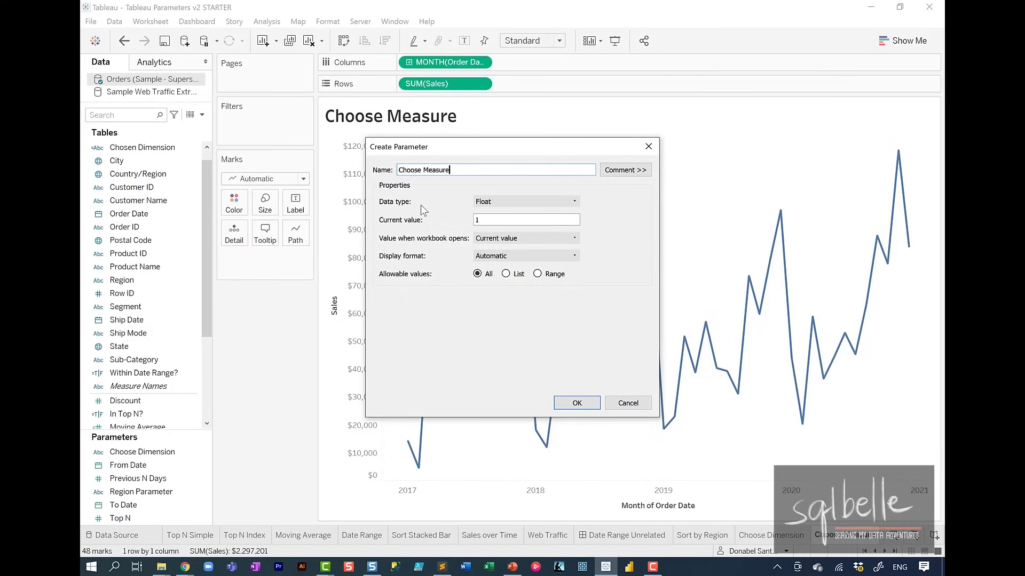
click(509, 201)
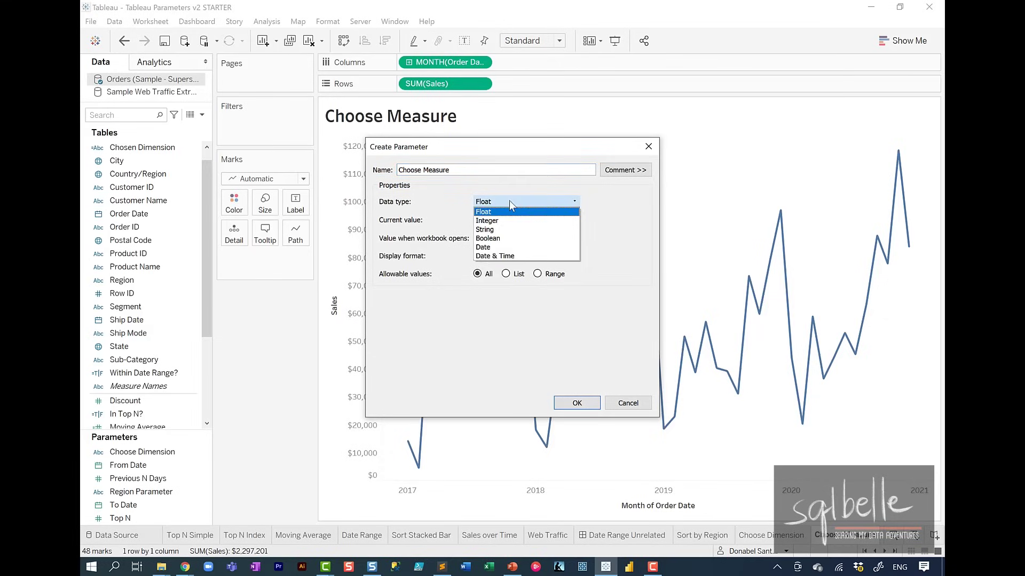
click(494, 226)
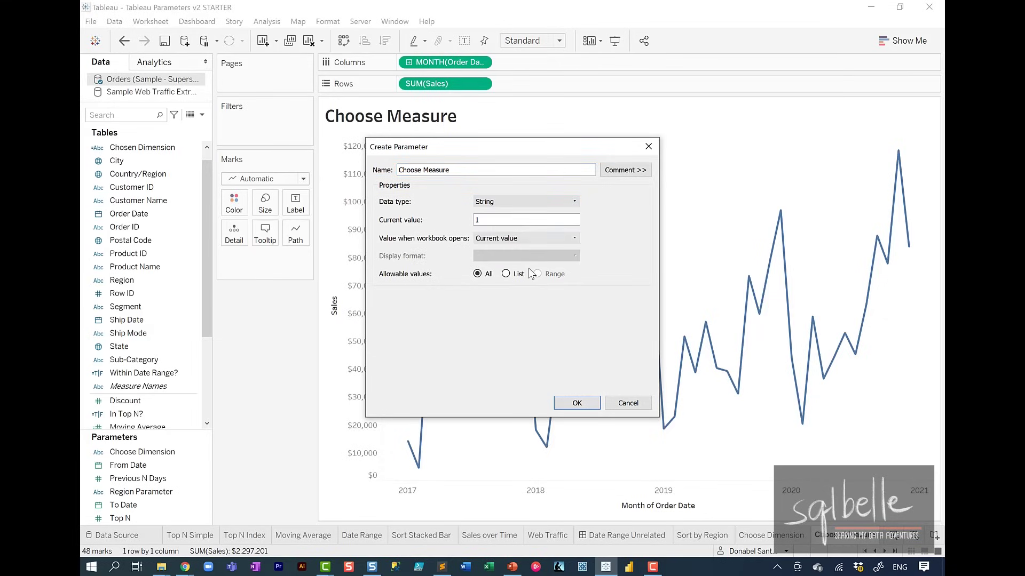
Limit the parameter to a list of Total Sales, Average Sales, Total Profit and Average Profit, and create it
click(514, 274)
click(403, 327)
text(Total Sales)
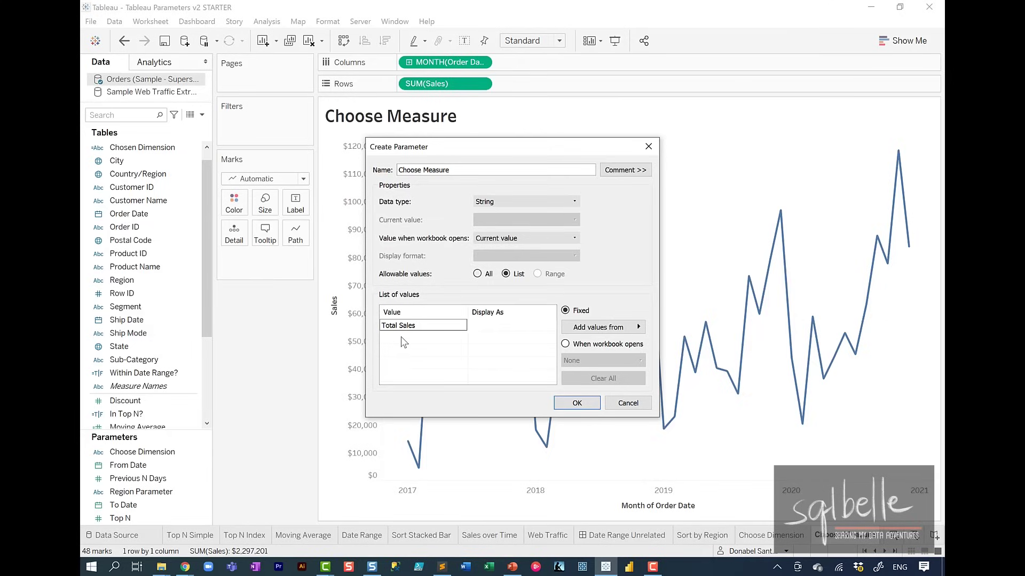
click(401, 338)
text(Average Sales)
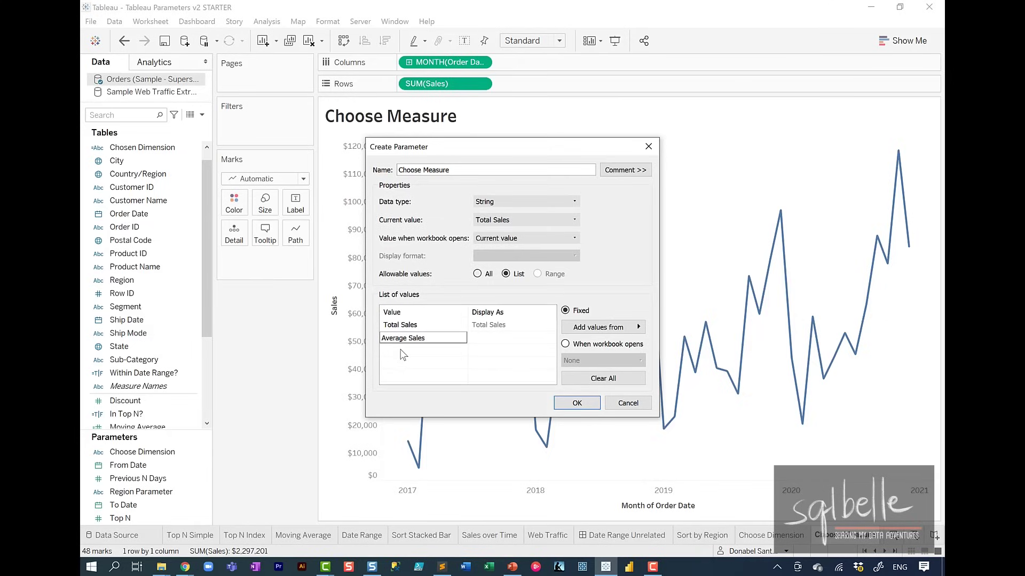
click(402, 355)
text(Total )
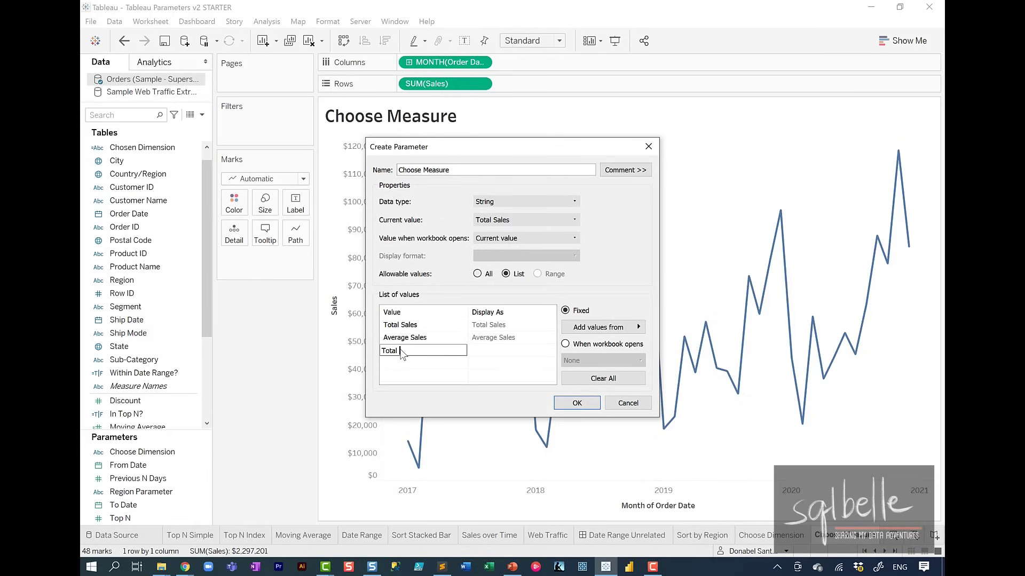
text(Profit)
click(397, 365)
text(Average Profit)
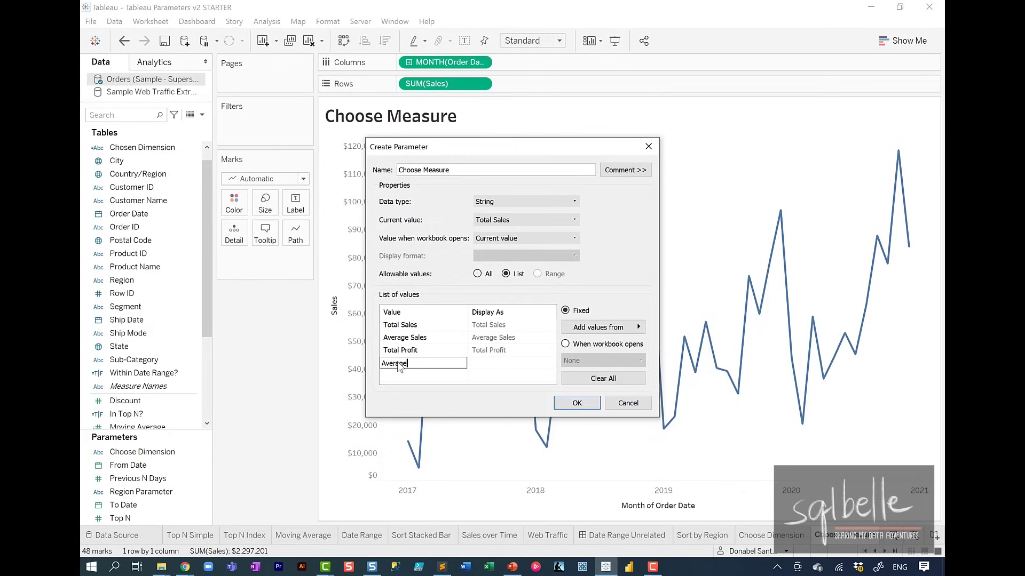
click(576, 403)
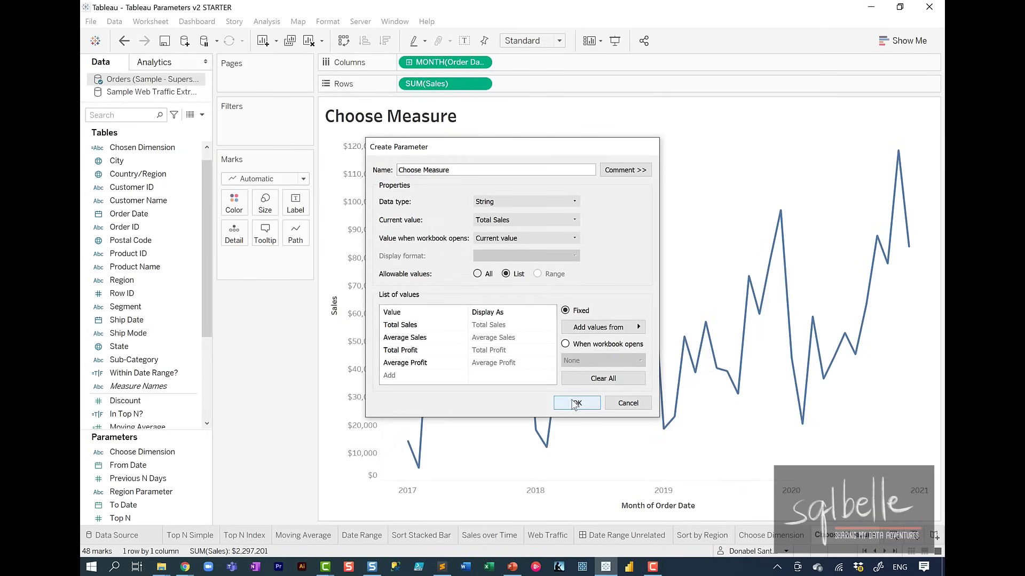
Show the Choose Measure parameter control on the worksheet
right_click(143, 451)
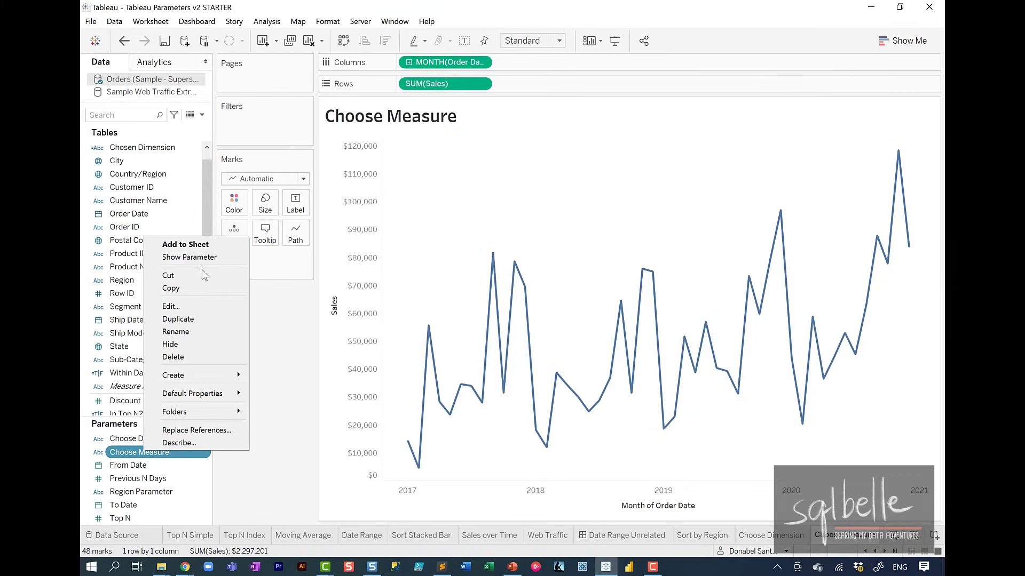
click(205, 258)
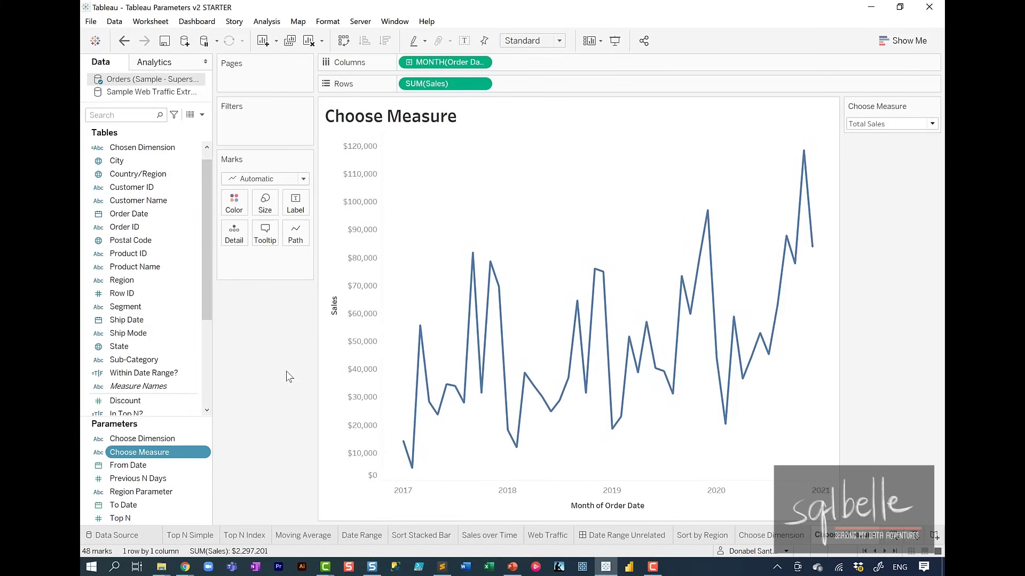
Start a calculated field named Chosen Measure whose formula opens with CASE [Choose Measure]
click(202, 114)
click(187, 128)
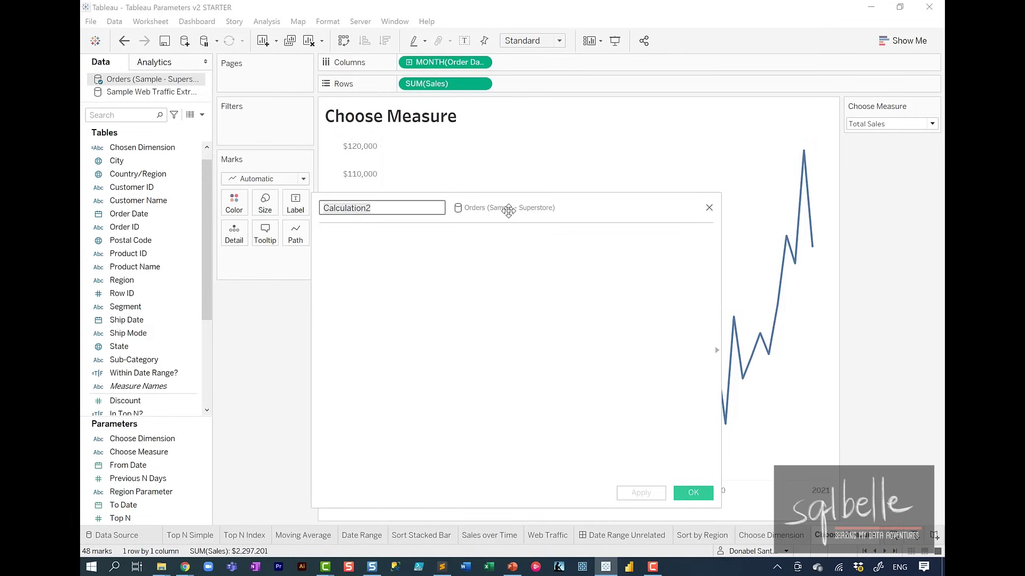
text(Chosen Measure)
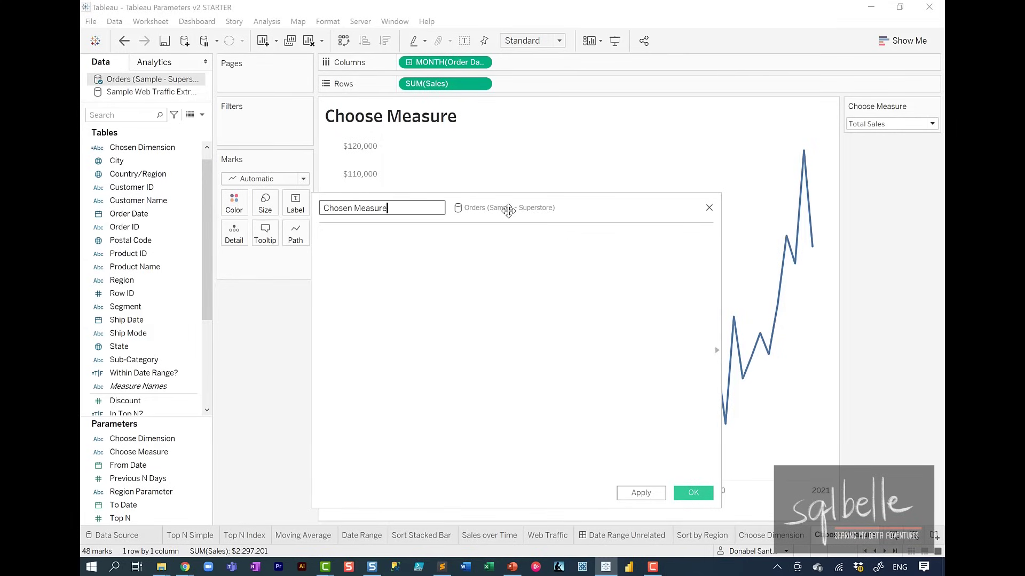
click(463, 277)
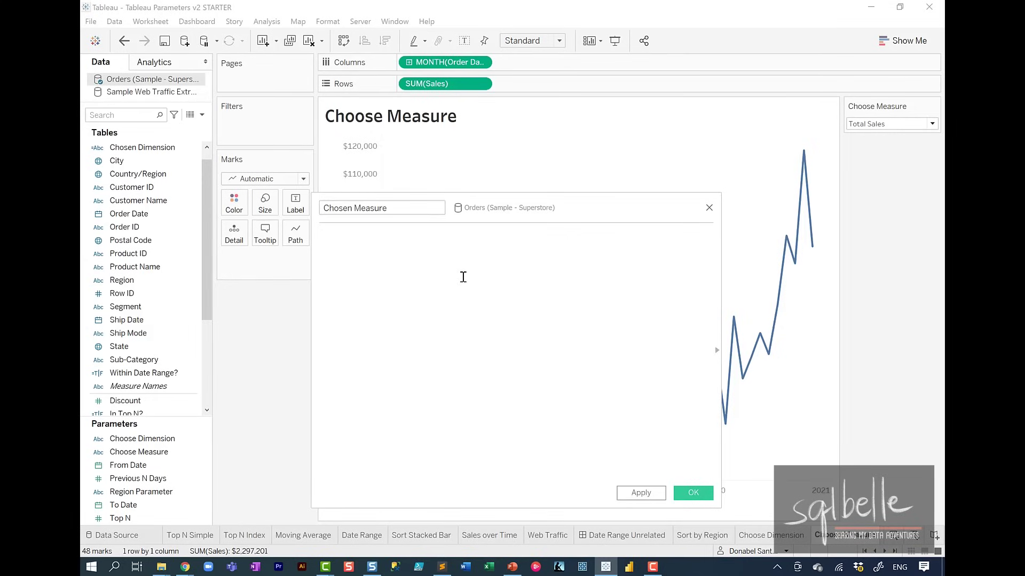
text(CASE)
drag(160, 452, 488, 265)
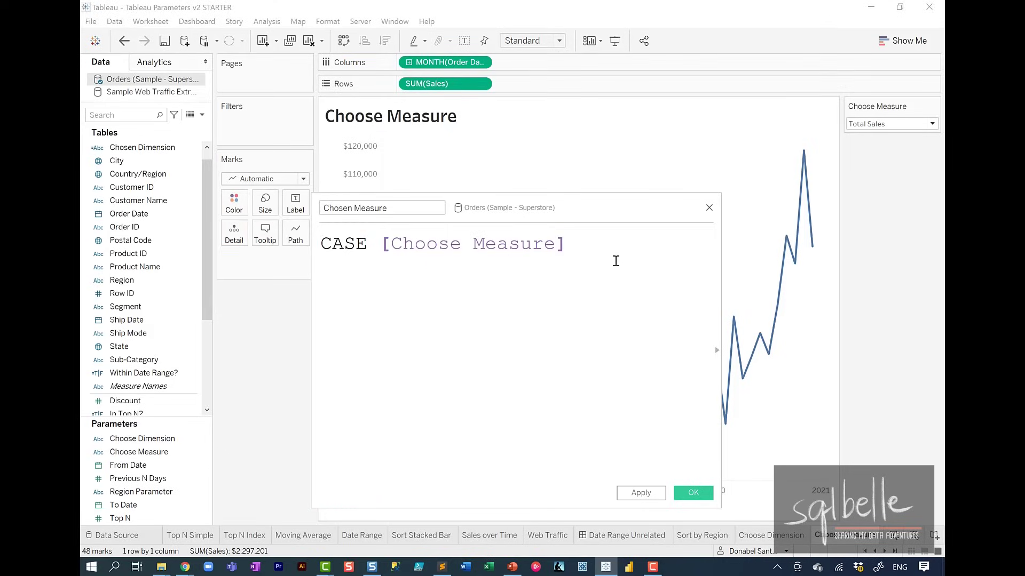
Add a branch to the Chosen Measure formula that returns SUM([Sales]) when the parameter is "Total Sales"
key(Return)
text(WHEN "T)
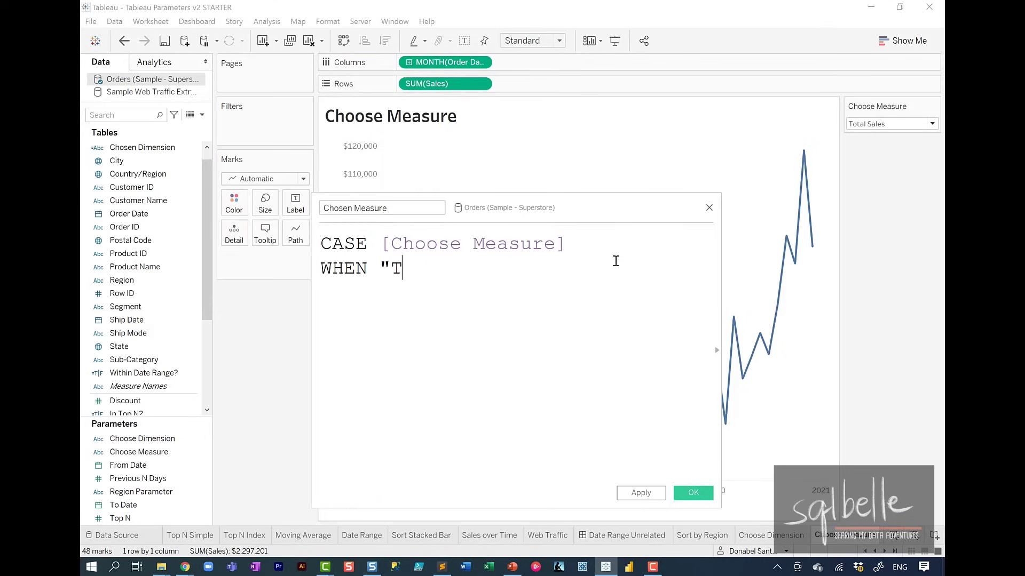
text(otal Sales")
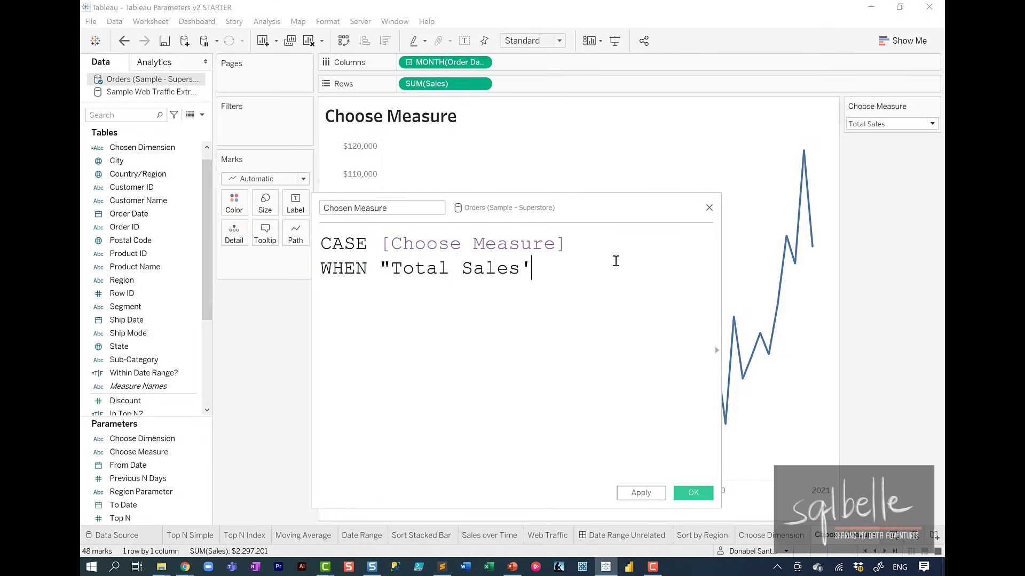
key(Return)
text(THEN SUM(Sal)
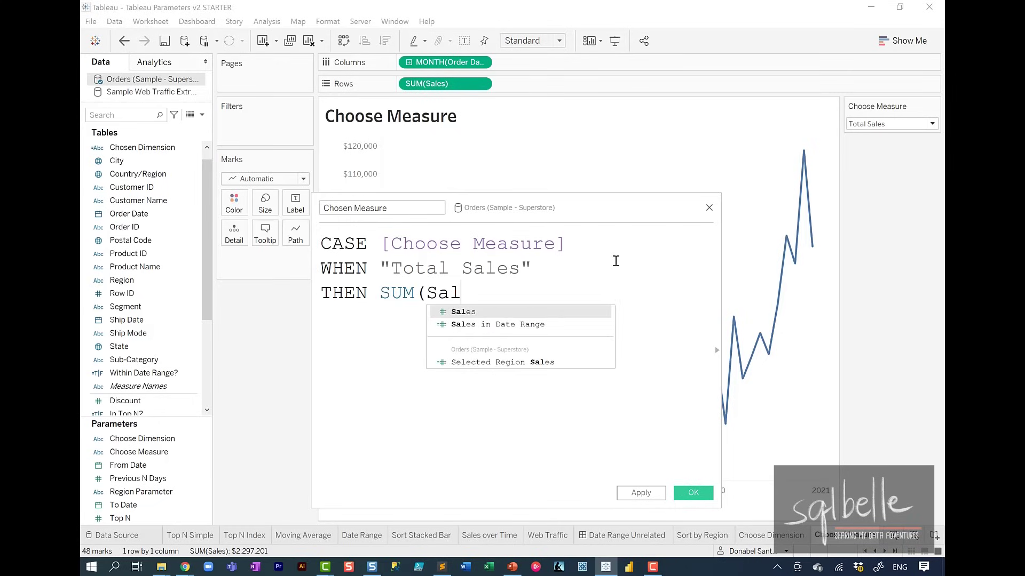
key(Return)
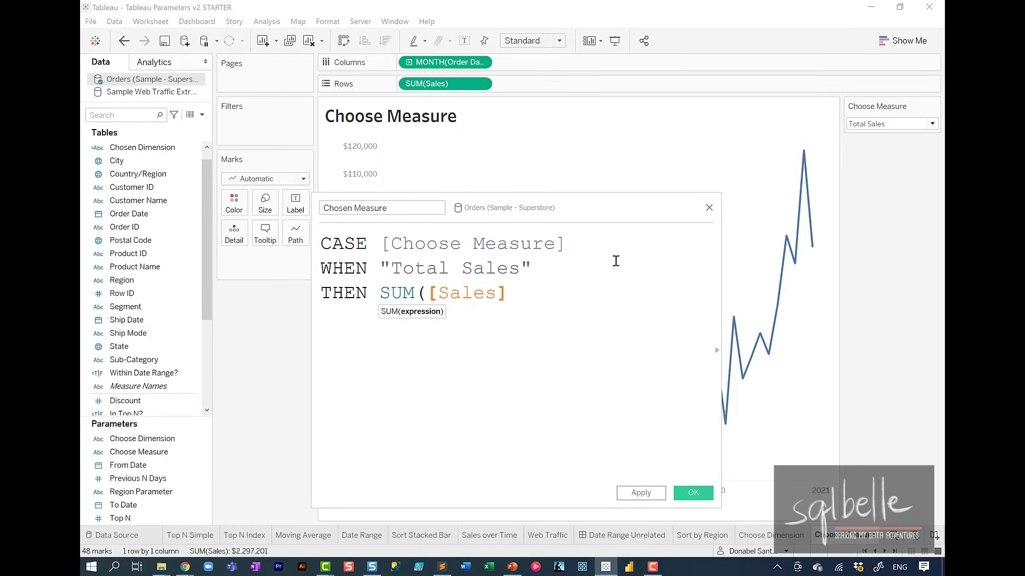
text())
key(Return)
Add a "Total Profit" branch to the CASE formula that returns SUM([Profit])
text(WHEN ")
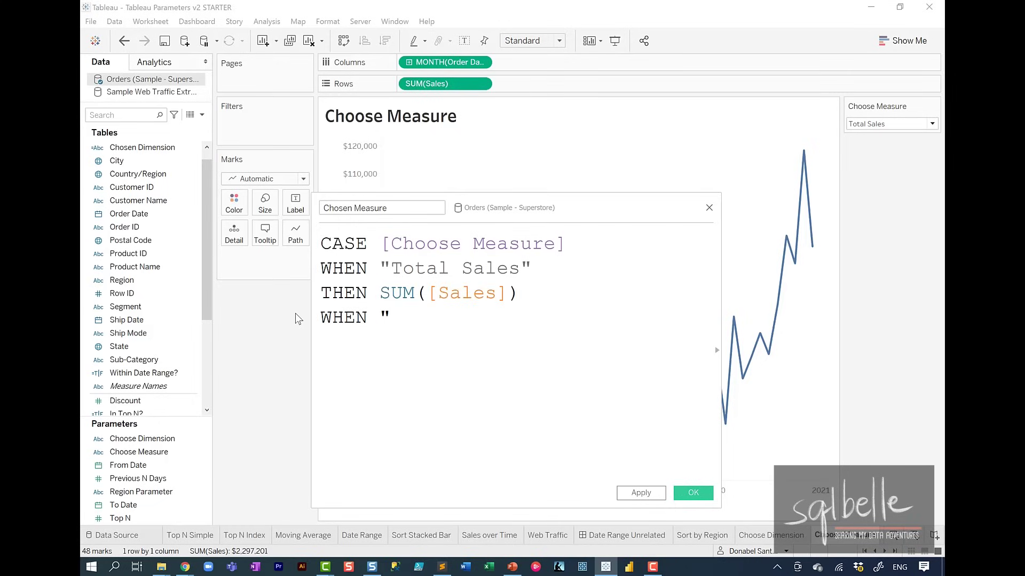
text(Total Profit")
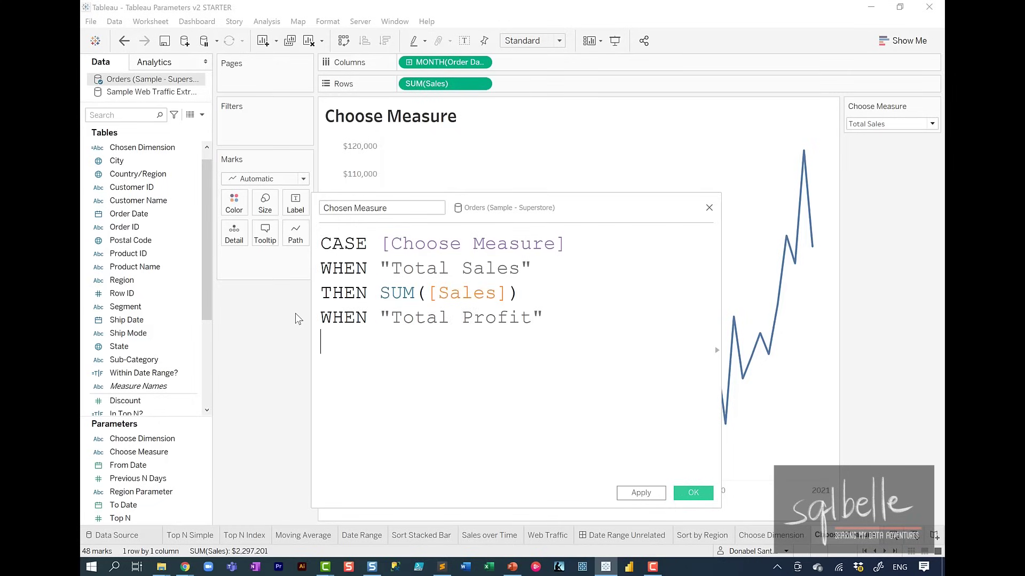
key(Return)
text(THEN SUM([Pro)
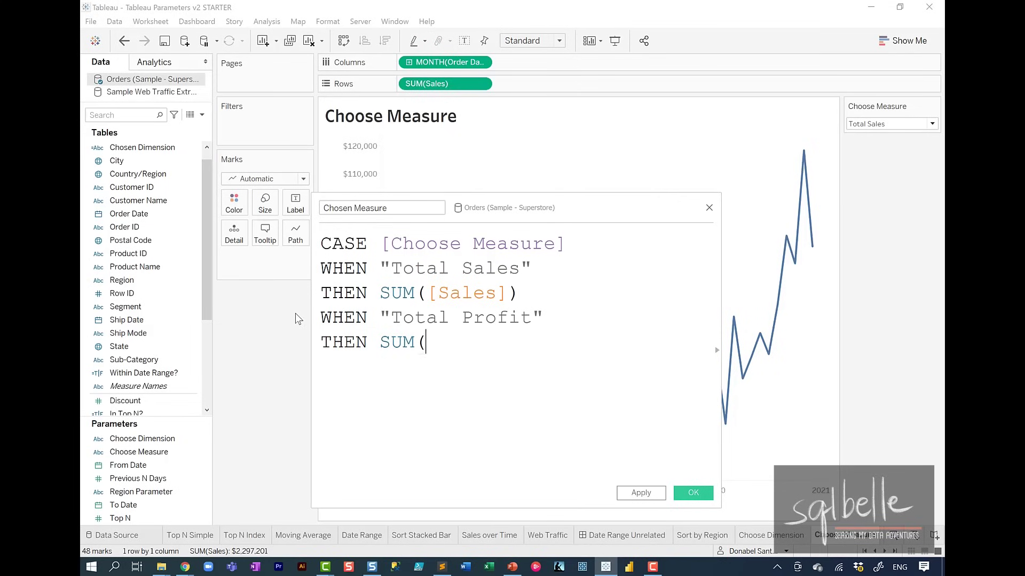
key(Return)
text())
key(Return)
Add an "Average Sales" branch to the CASE formula that returns AVG([Sales])
text(W)
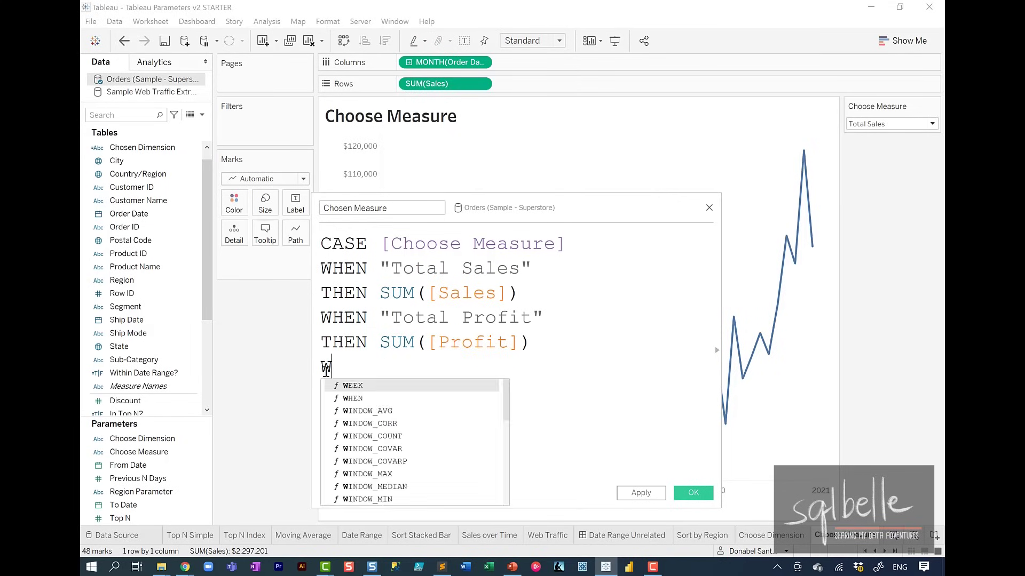
text(HEN "Average Sales")
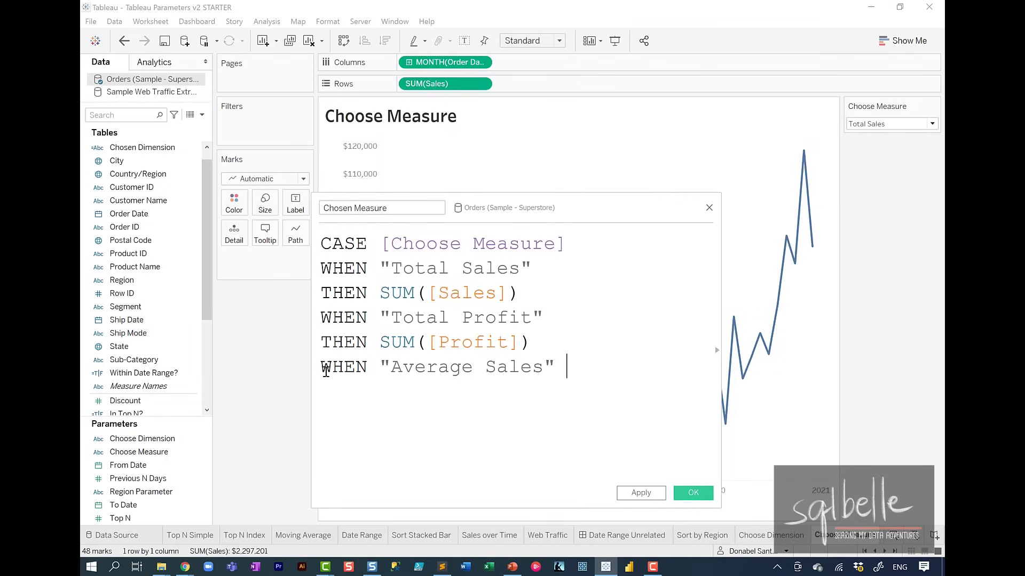
key(Return)
text(THEN A)
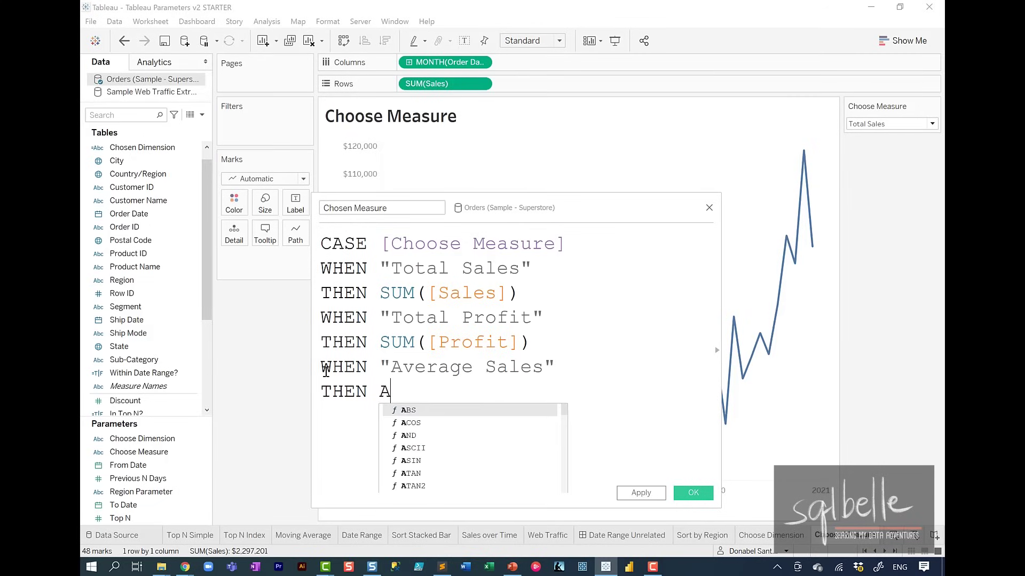
text(VG([Sales]))
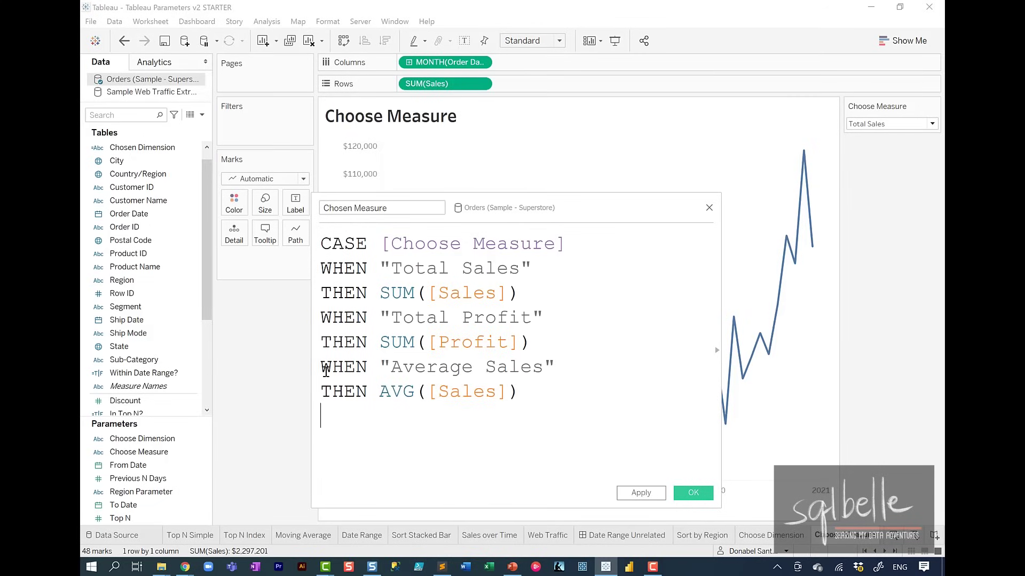
Add an "Average Profit" branch returning AVG([Profit]), close the formula with END, and save the calculated field
key(Return)
text(WHEN "Average Prf)
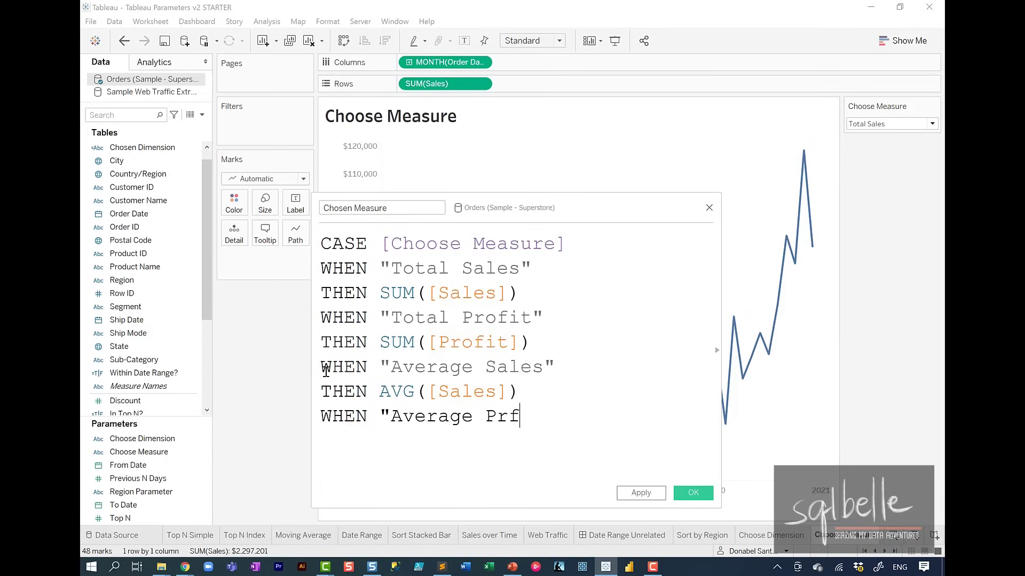
key(BackSpace)
text(ofit")
key(Return)
text(THE)
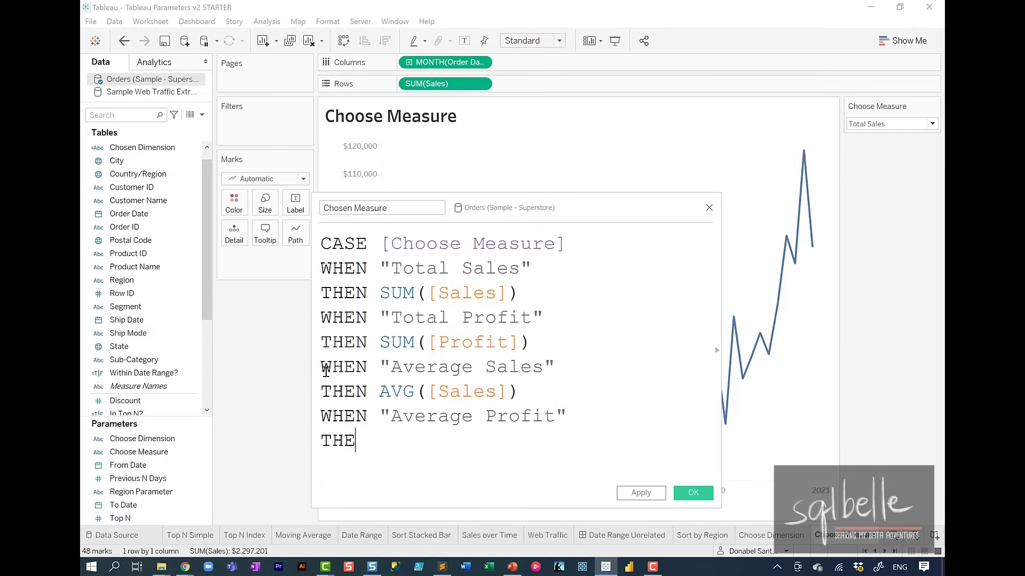
text(N AVG([Profit])
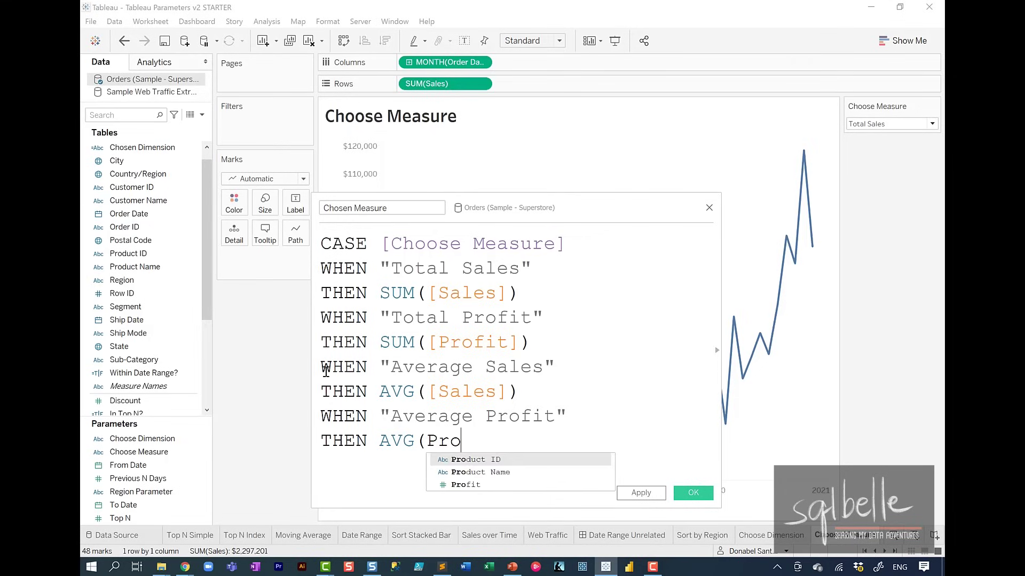
text())
key(Return)
text(END)
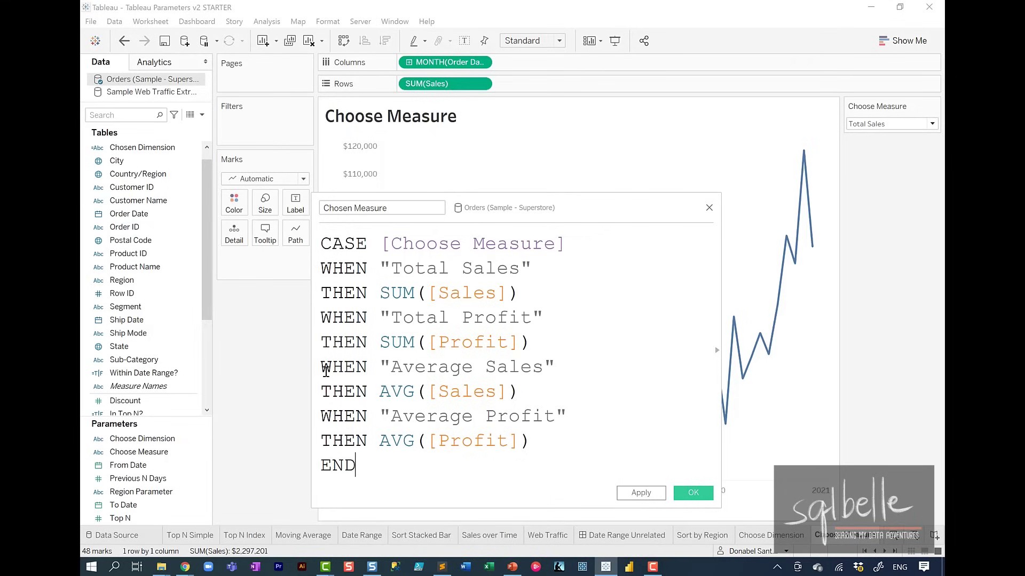
click(685, 493)
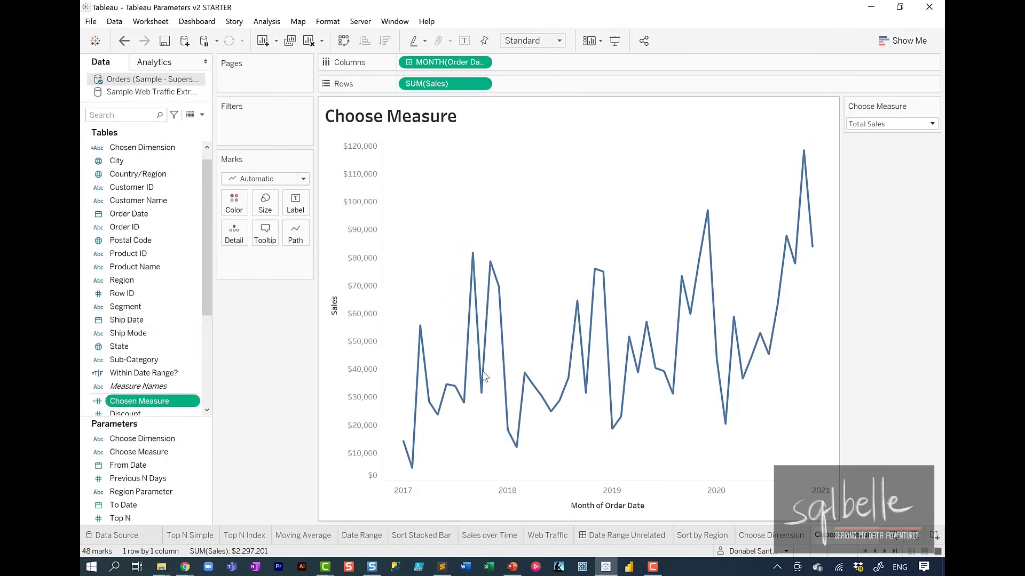
Set the default number format of Chosen Measure to Currency (Custom) with 0 decimal places
drag(205, 266, 206, 362)
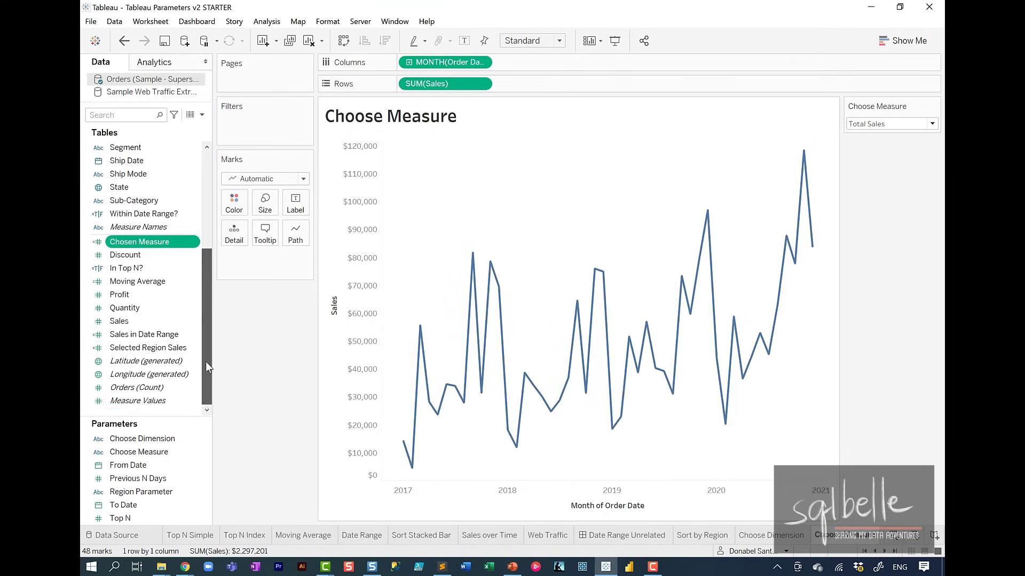
right_click(169, 247)
mouse_move(240, 441)
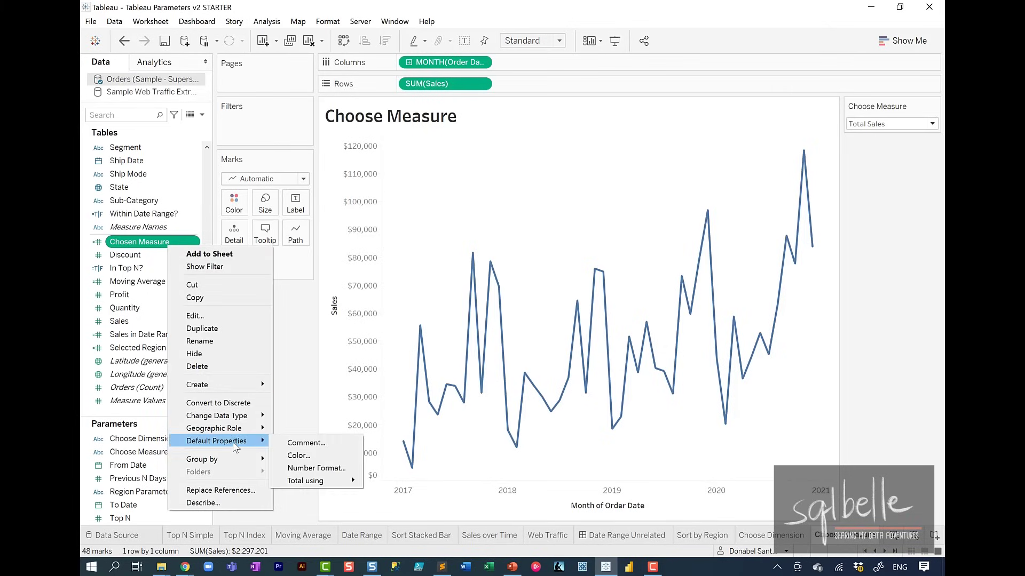
click(326, 468)
click(417, 245)
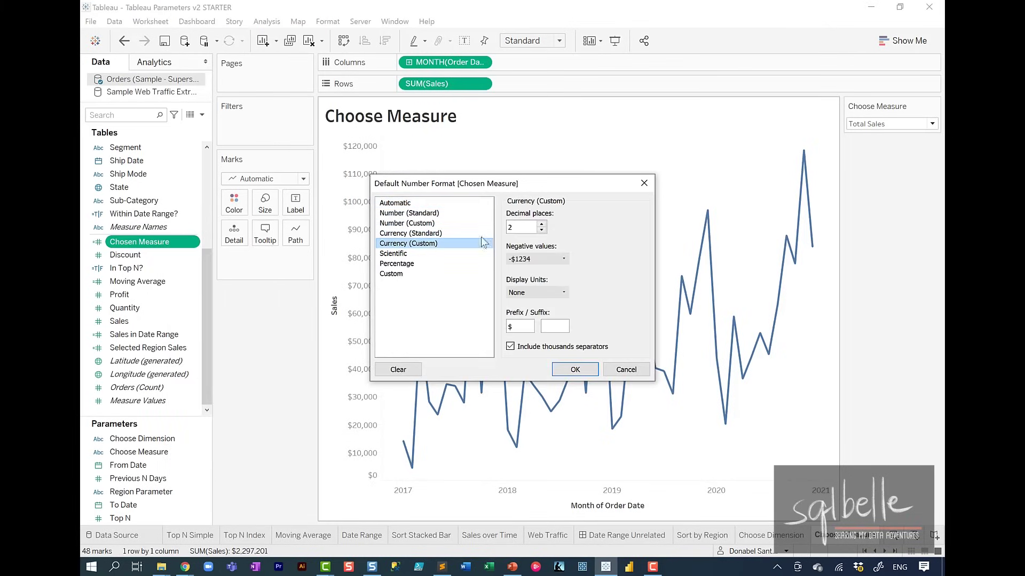
click(541, 230)
click(541, 230)
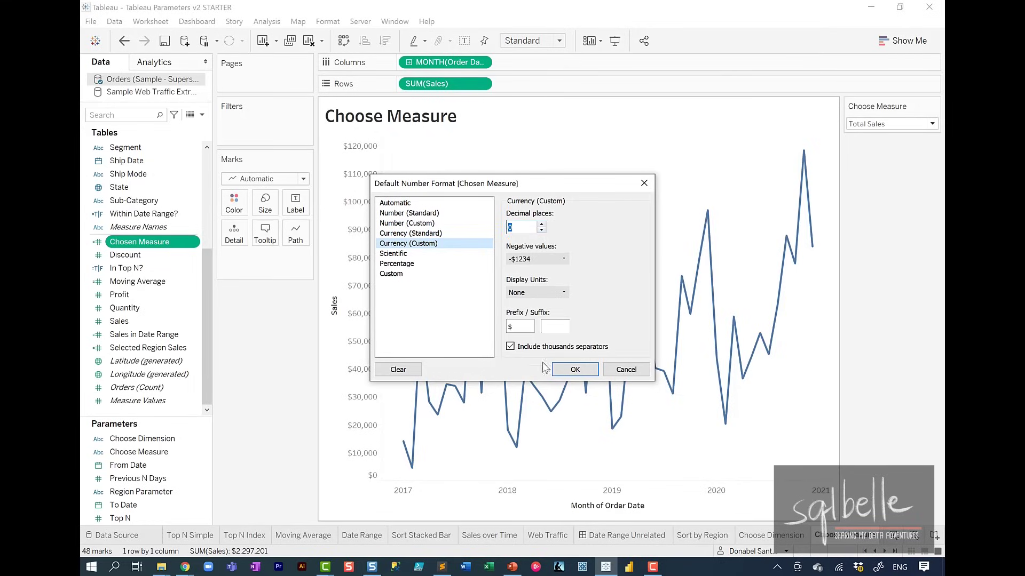
click(564, 370)
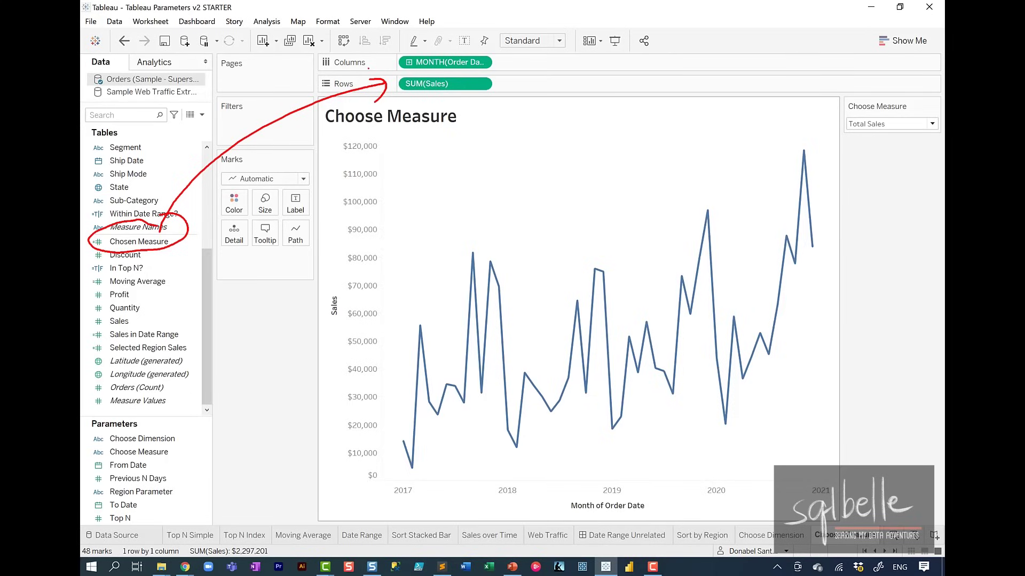
Replace SUM(Sales) on Rows with Chosen Measure, and try the parameter values Average Sales, Total Profit and Average Profit
drag(139, 241, 443, 83)
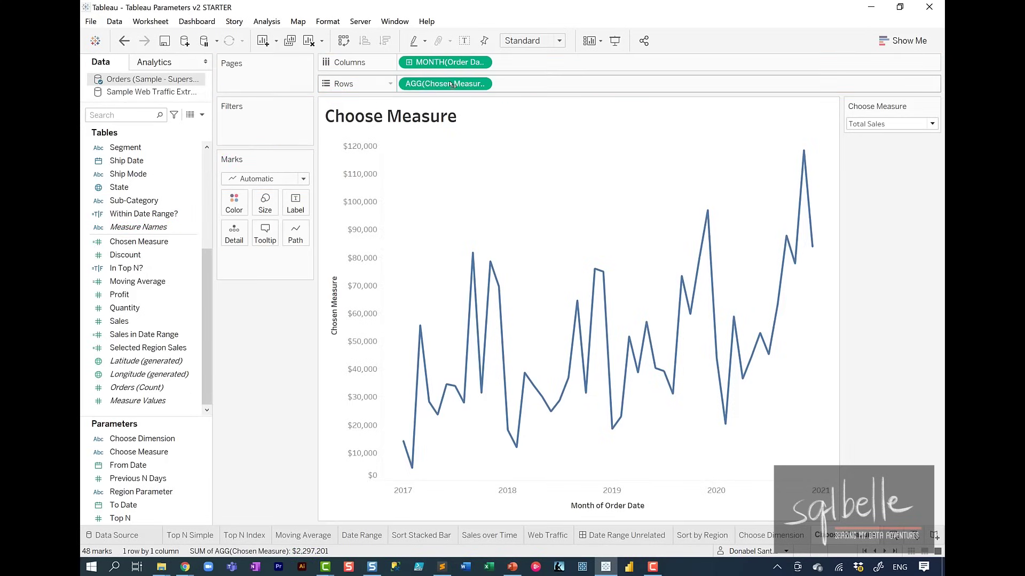
click(886, 124)
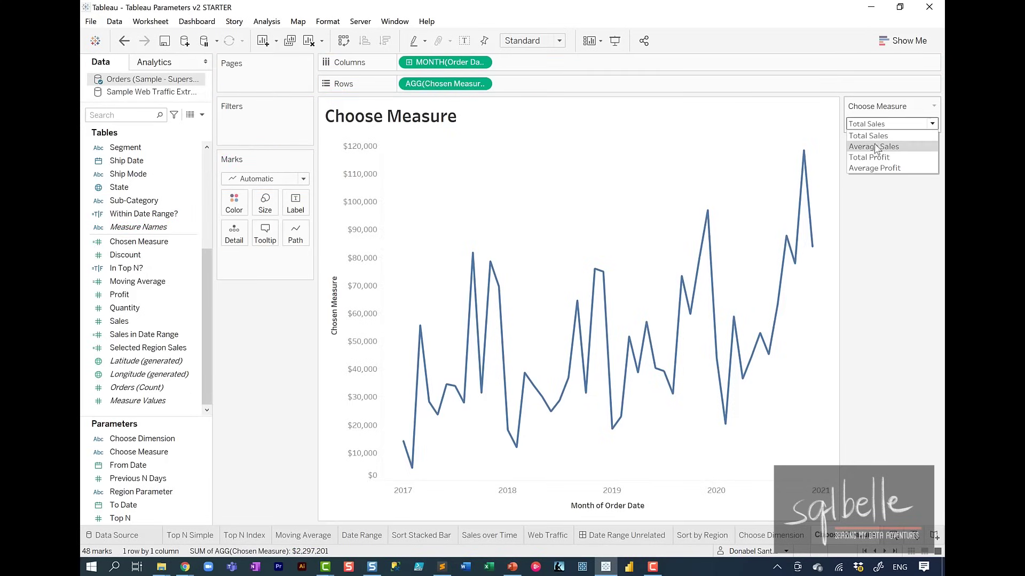
click(874, 144)
click(886, 124)
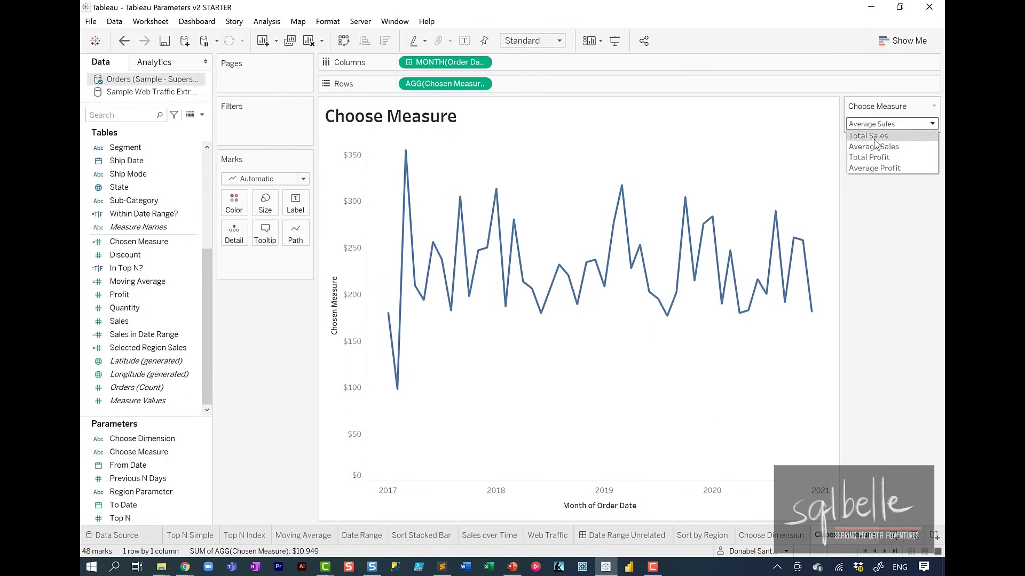
click(873, 155)
click(877, 124)
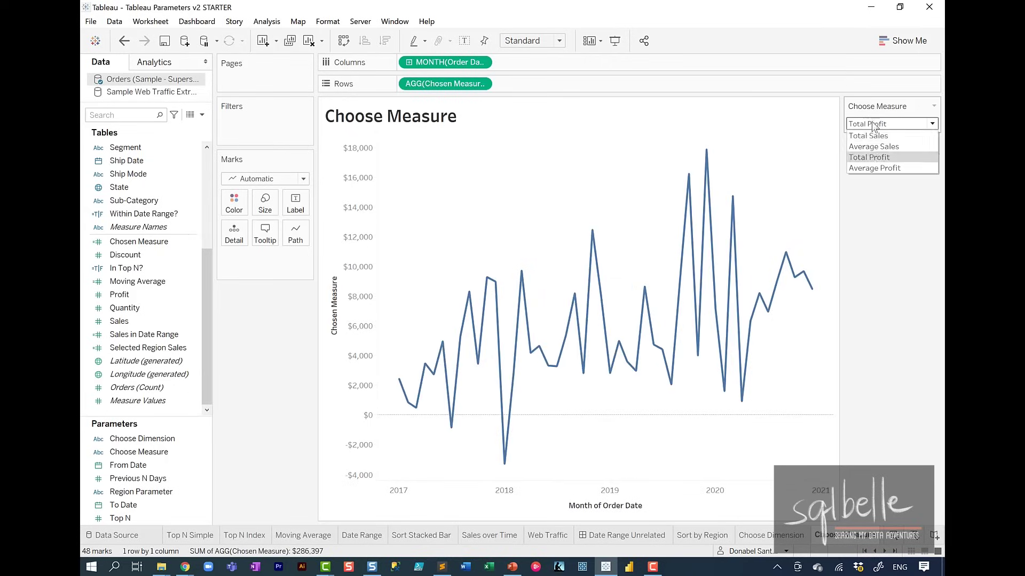
click(875, 167)
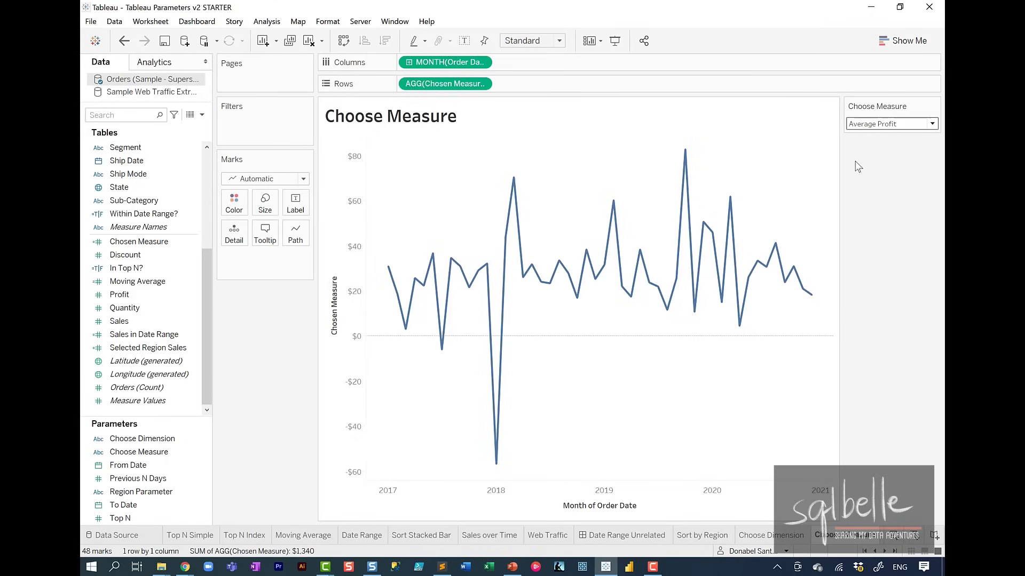
Replace the sheet name in the worksheet title with the Choose Measure parameter followed by "over Time"
double_click(465, 118)
key(ctrl+a)
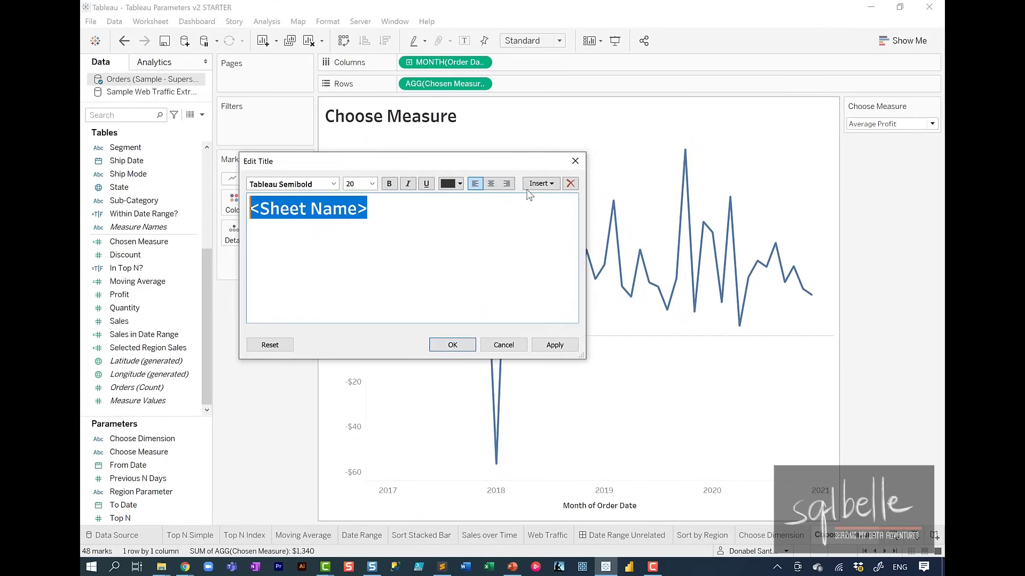
click(541, 184)
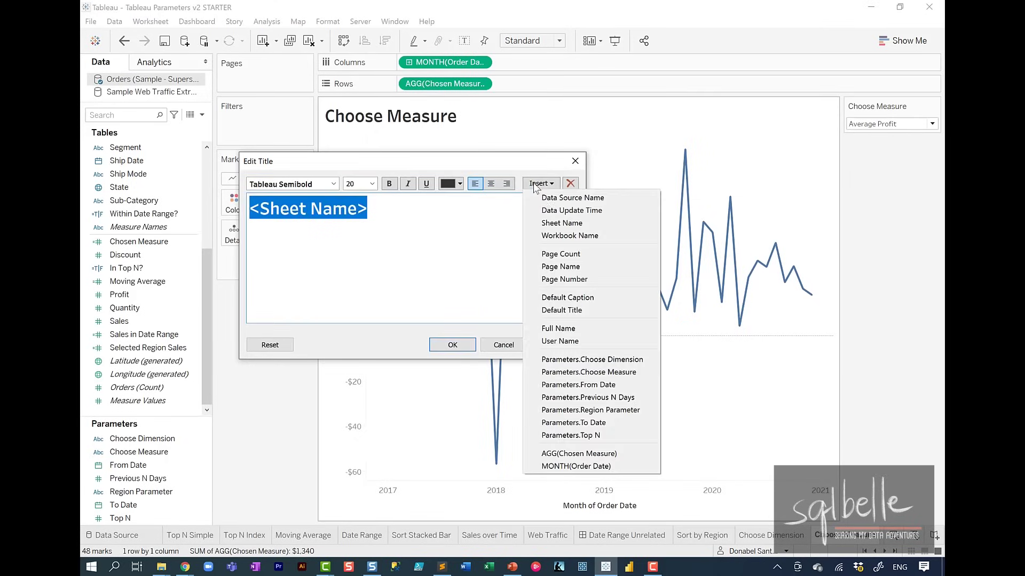
click(609, 372)
text(over Time)
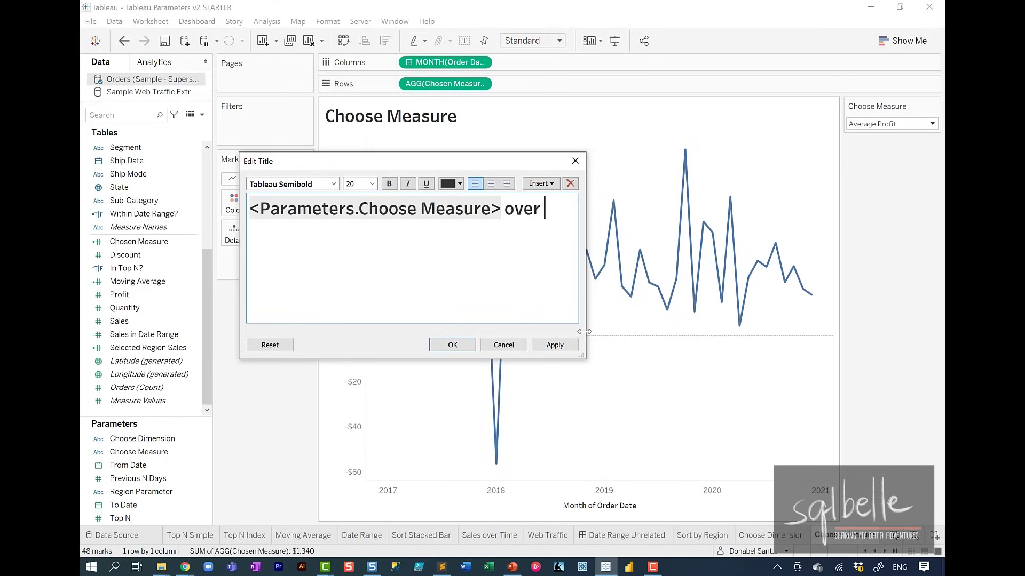
Colour the Choose Measure parameter text in the title blue and apply the edited title
key(ctrl+Left)
key(ctrl+Left)
key(ctrl+shift+Left)
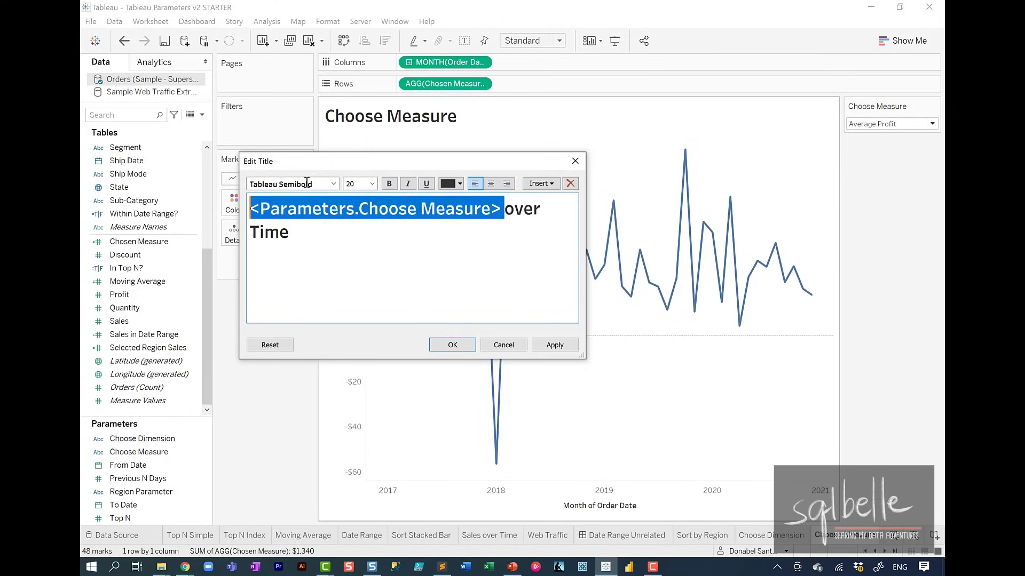
click(455, 185)
click(517, 198)
click(453, 344)
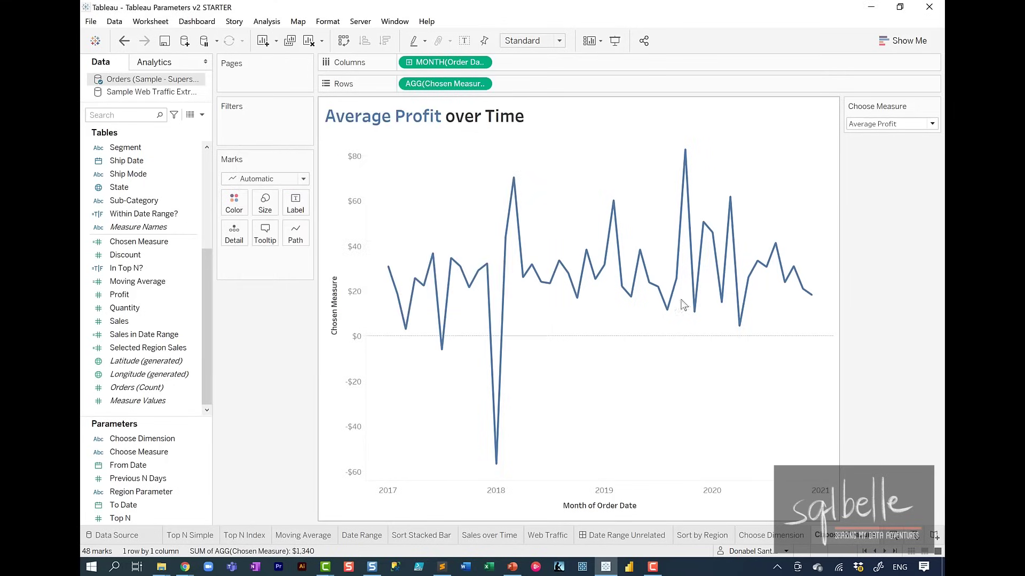
Check the dynamic title and chart by switching Choose Measure through Total Sales, Average Sales, Total Profit and Average Profit
click(888, 128)
click(886, 137)
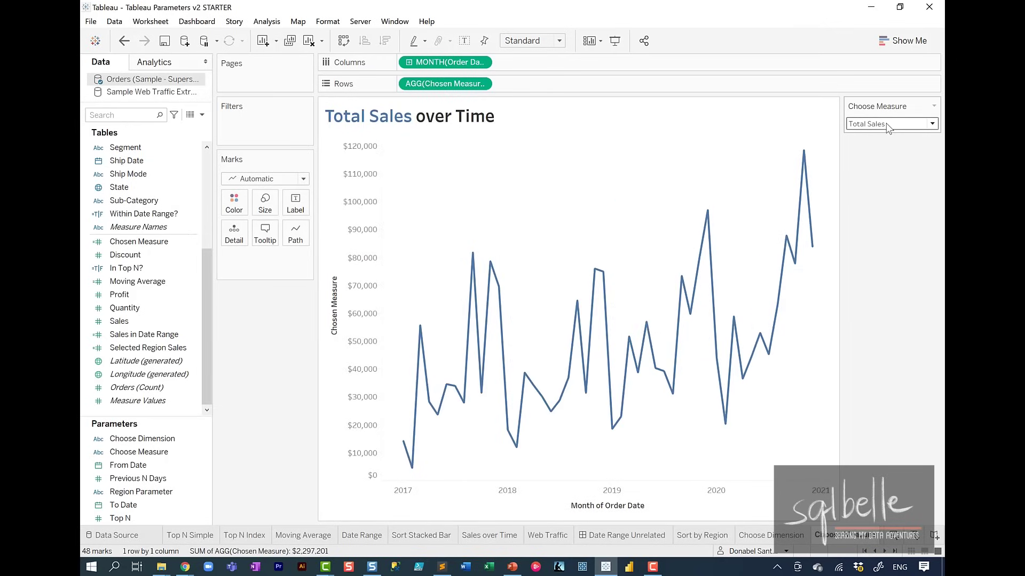
click(887, 126)
click(885, 141)
click(886, 128)
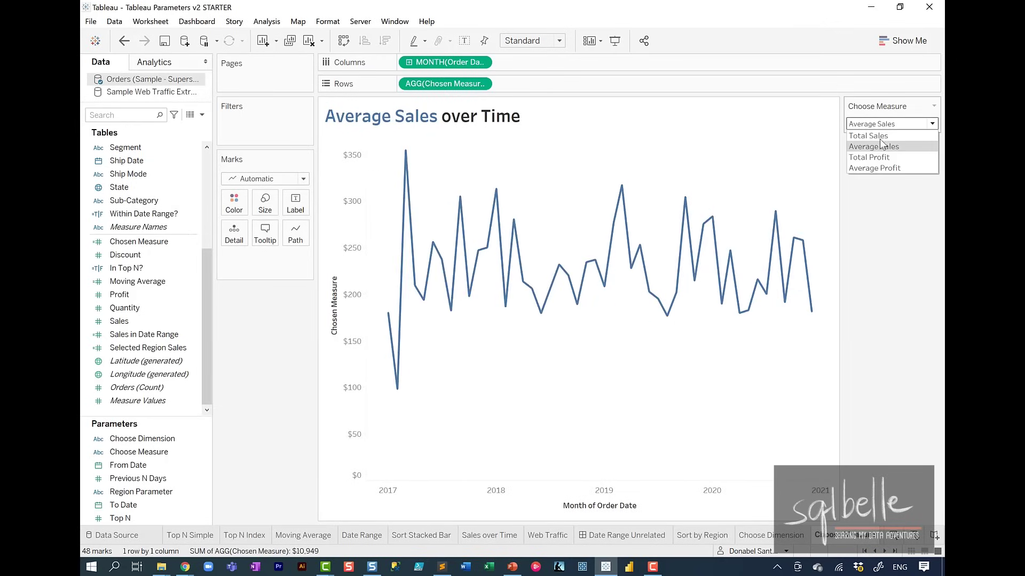
click(885, 157)
click(886, 126)
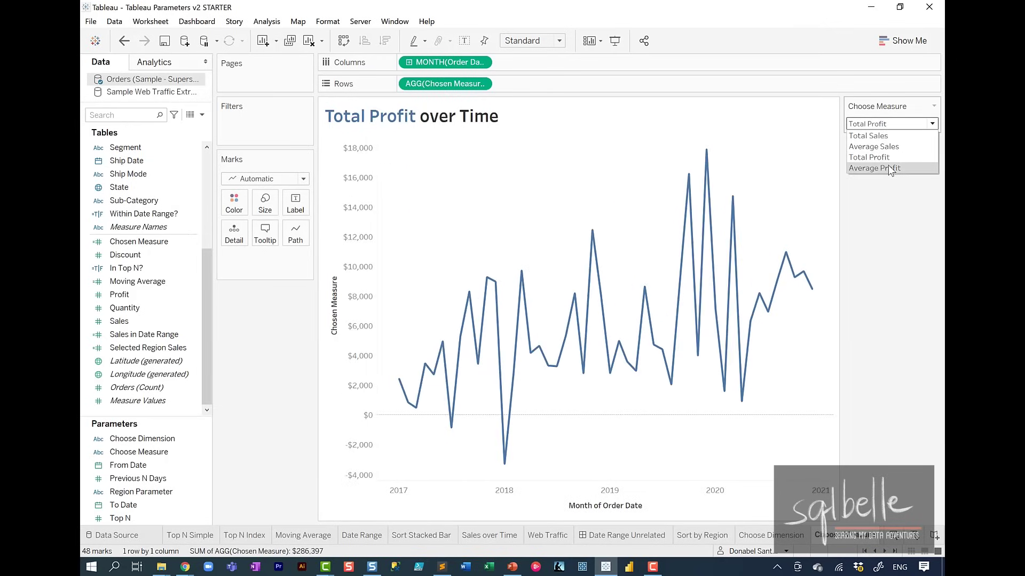
click(890, 168)
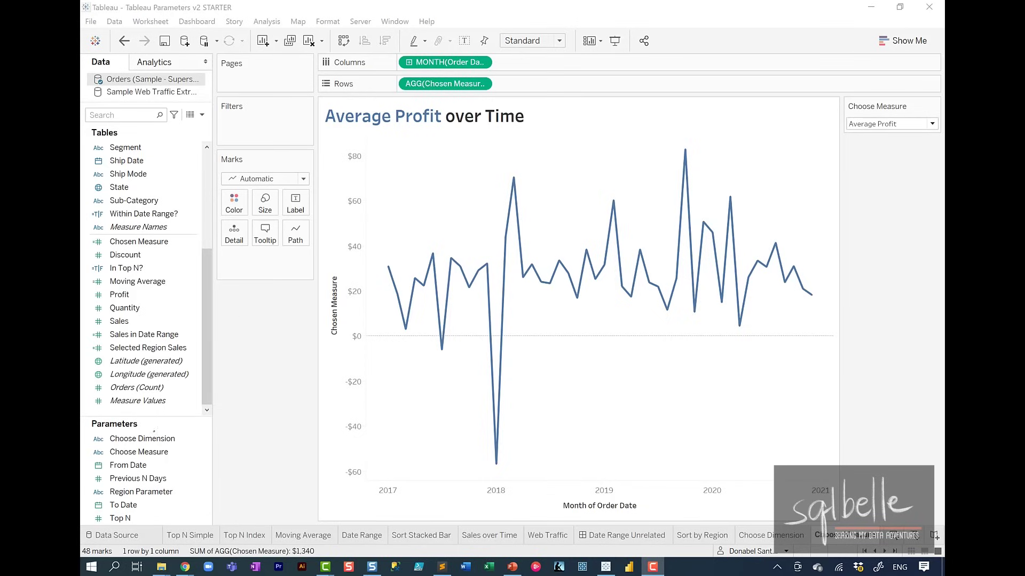
Add the Choose Measure parameter to Rows ahead of Chosen Measure, and try the parameter values Total Sales and Total Profit
mouse_move(160, 430)
mouse_down()
mouse_move(85, 454)
mouse_move(151, 426)
mouse_move(238, 274)
mouse_move(396, 101)
mouse_up()
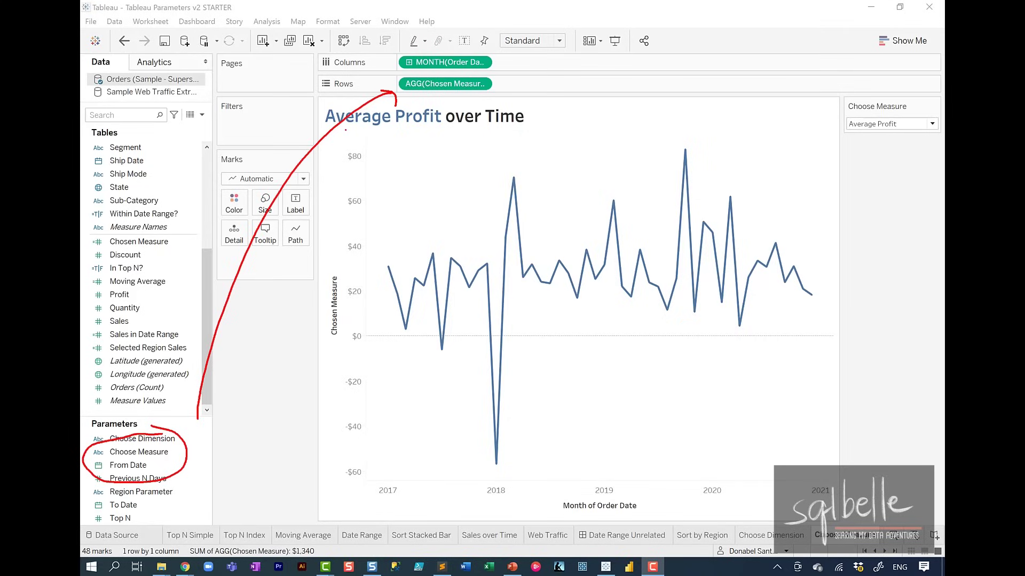
mouse_move(137, 451)
mouse_down()
mouse_move(416, 118)
mouse_move(406, 89)
mouse_up()
click(875, 124)
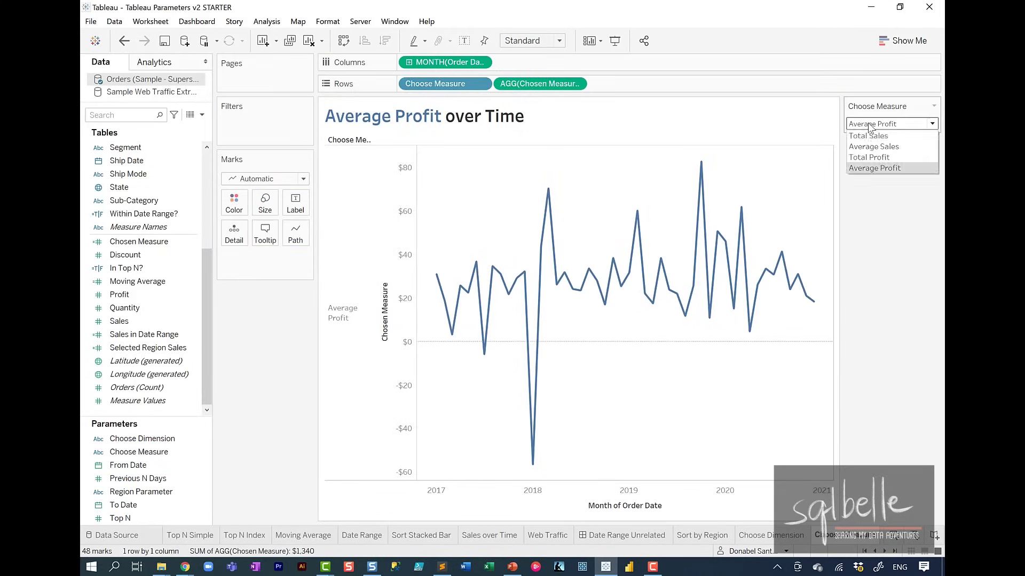
click(871, 135)
click(875, 125)
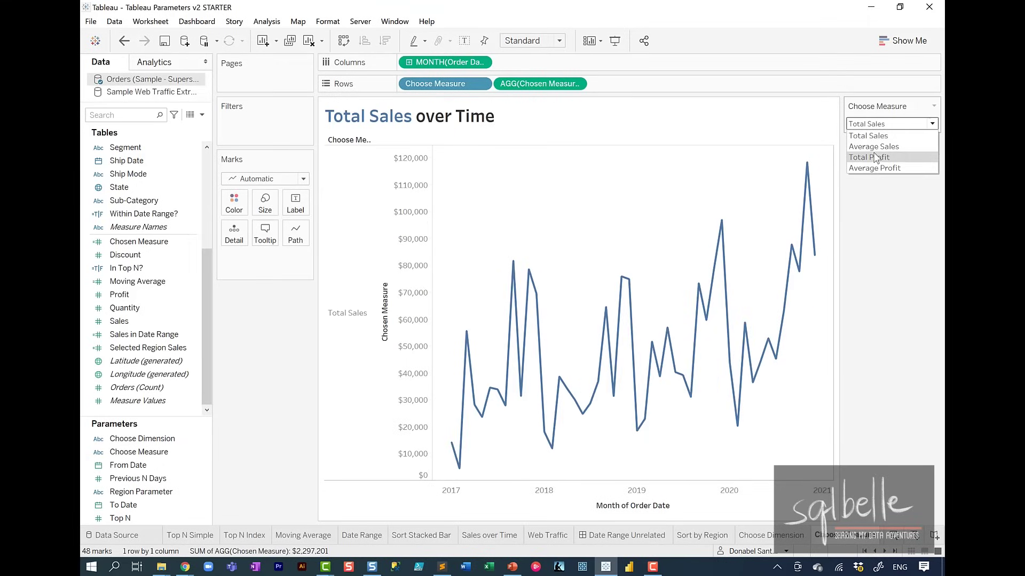
click(870, 156)
mouse_move(392, 354)
mouse_down()
mouse_move(394, 264)
mouse_move(410, 352)
mouse_up()
drag(330, 133, 372, 157)
drag(371, 121, 320, 183)
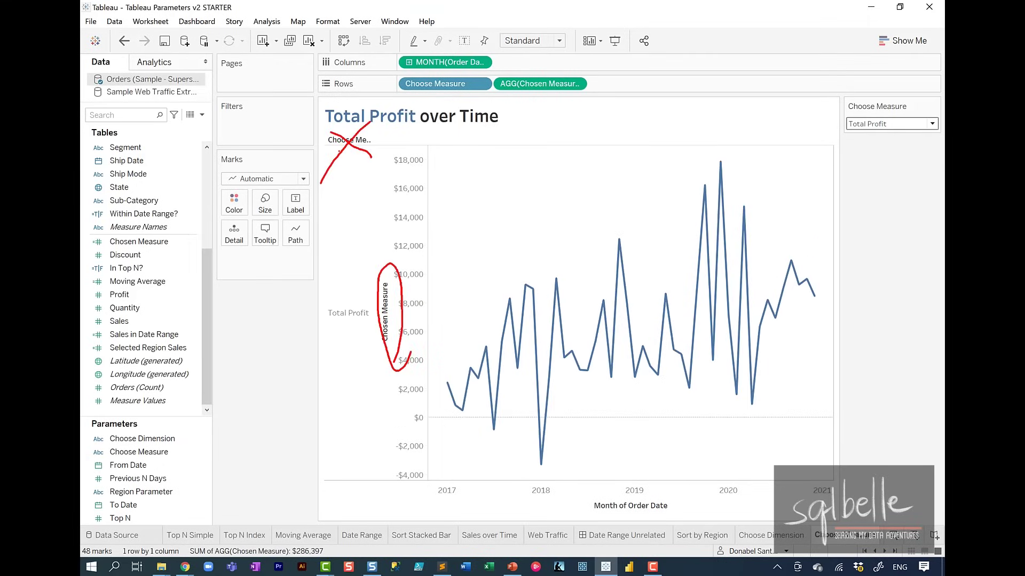
Remove the title text "Chosen Measure" from the chart's vertical axis
right_click(401, 217)
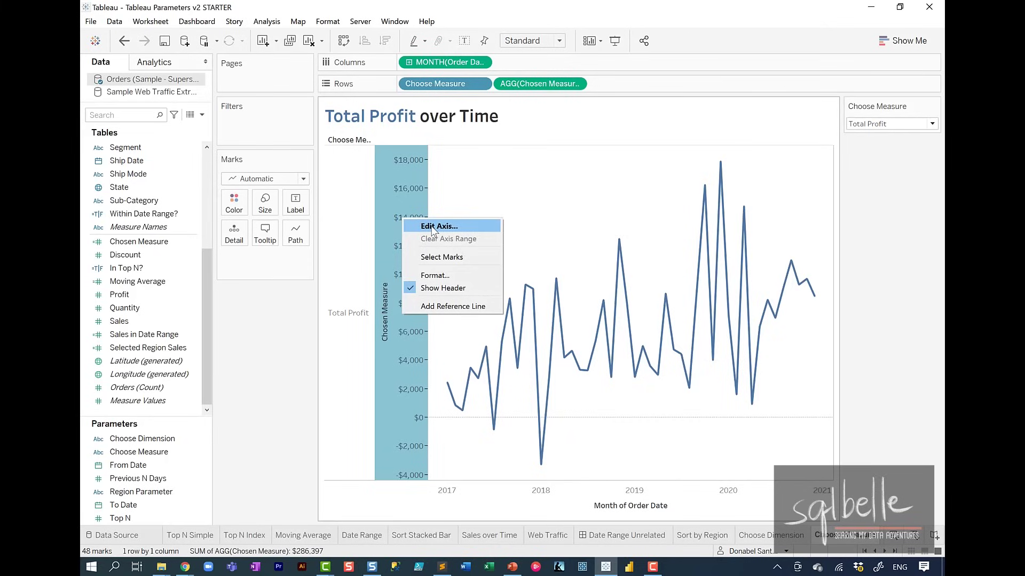
click(422, 223)
triple_click(462, 368)
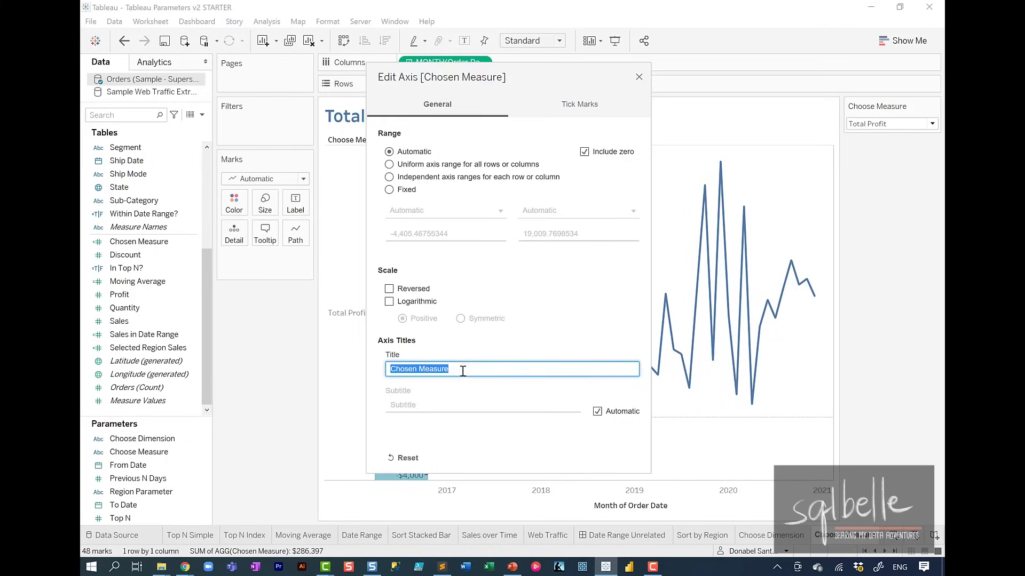
key(BackSpace)
click(639, 77)
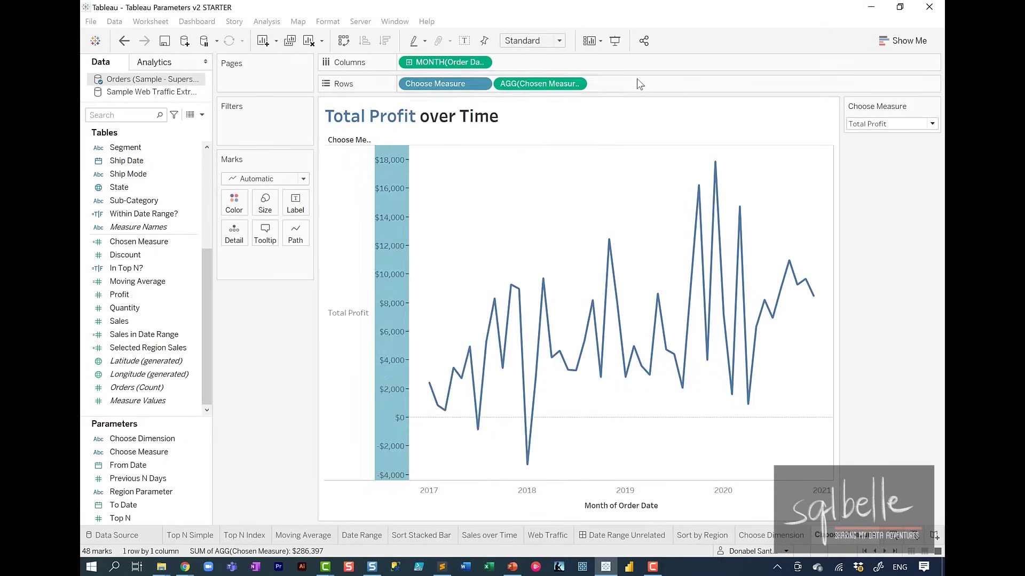
Rotate the Choose Measure row label to read vertically and hide the field labels for rows
right_click(341, 299)
click(355, 360)
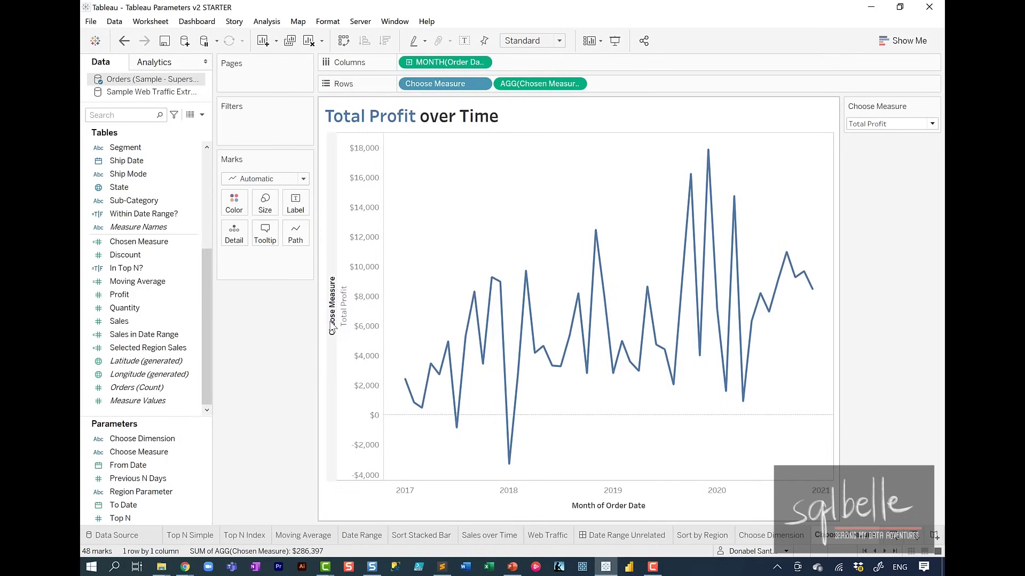
right_click(332, 328)
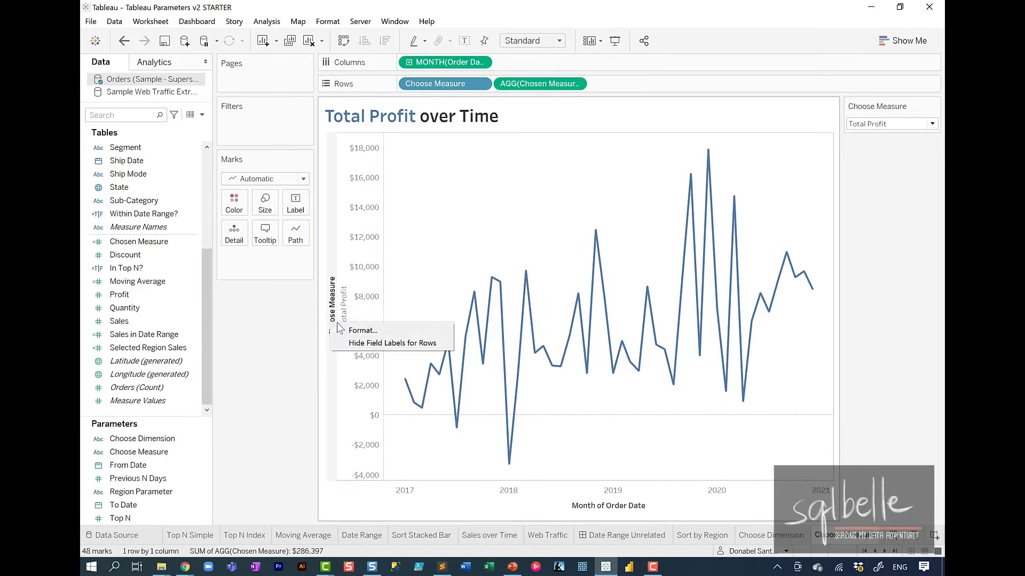
click(355, 344)
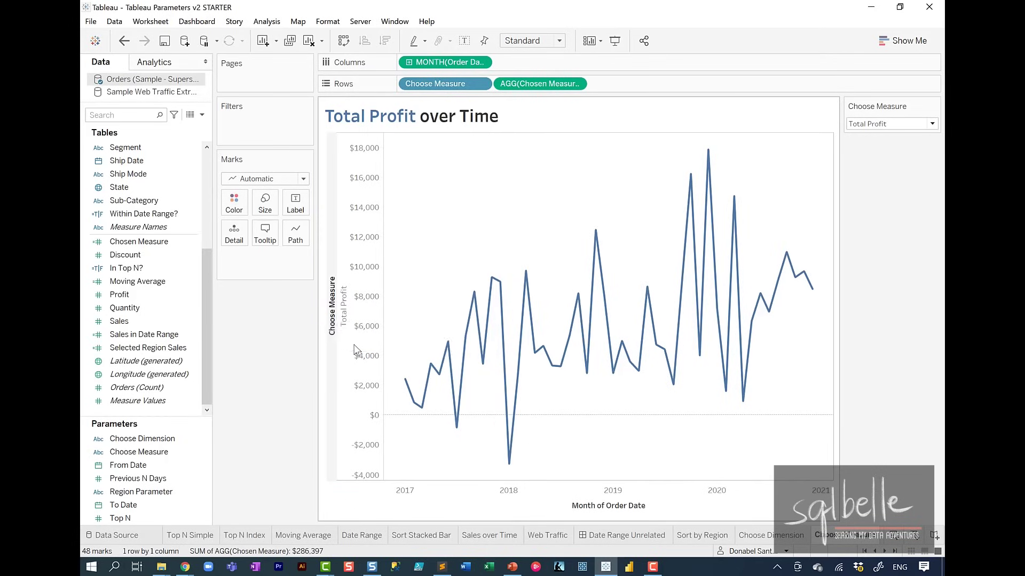
Check the dynamic axis label and title by switching Choose Measure through Total Sales, Average Sales, Total Profit and Average Profit
click(883, 121)
click(882, 132)
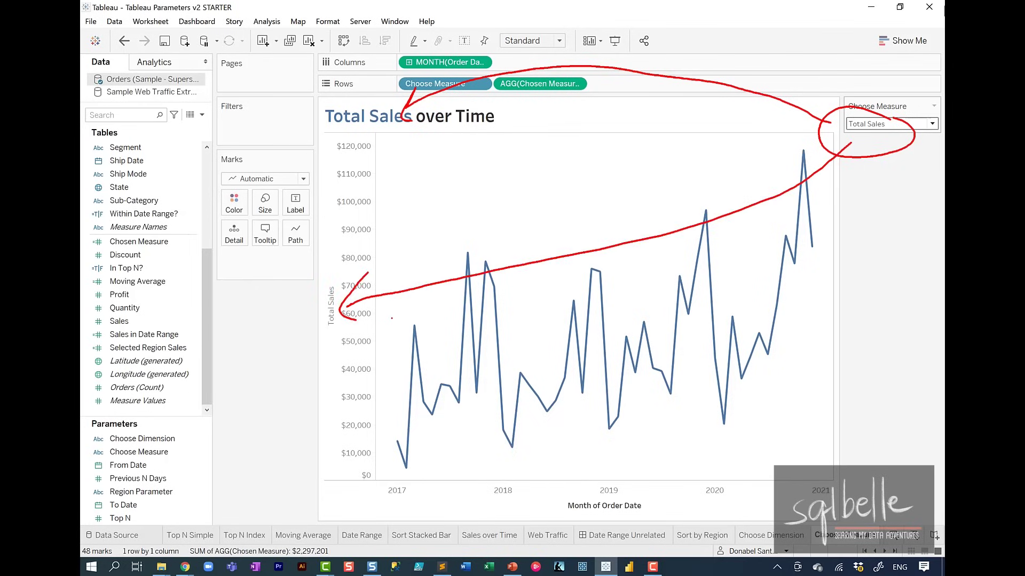
click(873, 146)
click(878, 126)
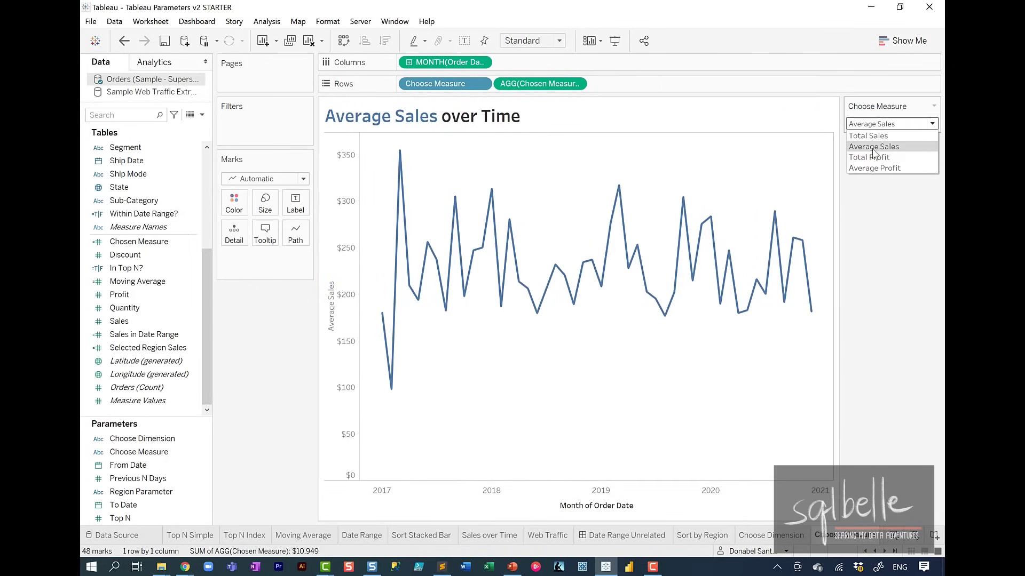
click(873, 157)
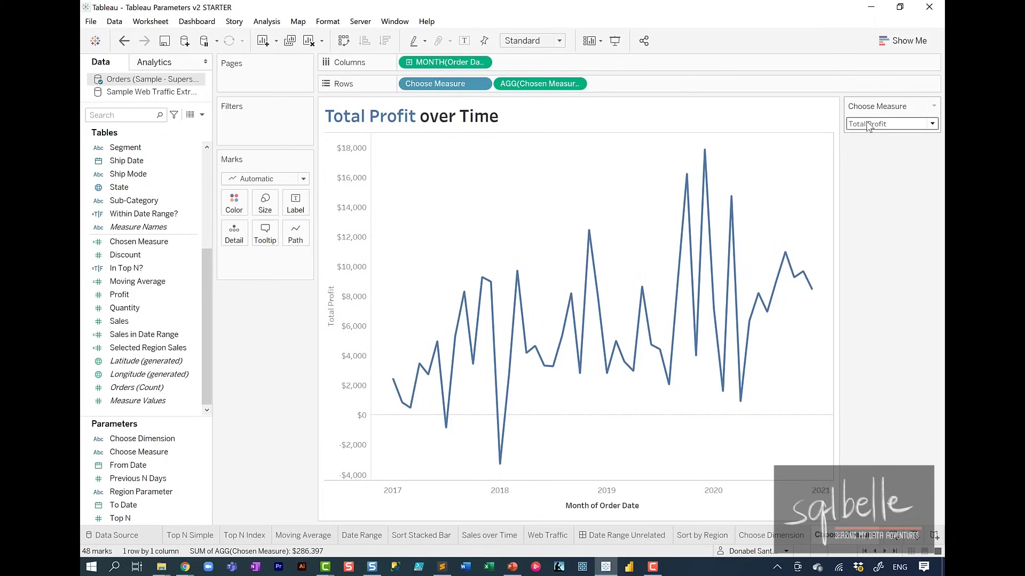
click(869, 125)
click(871, 168)
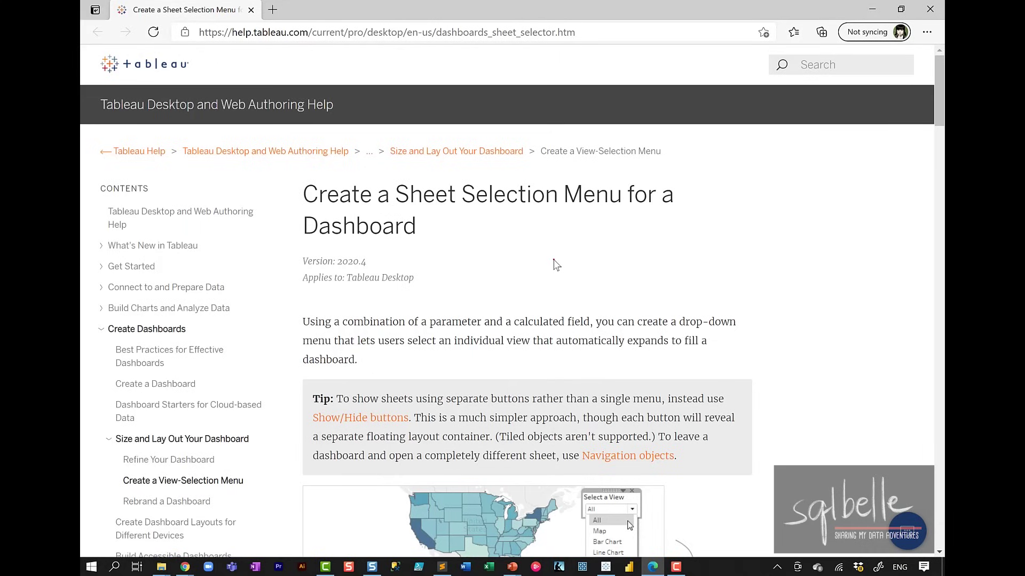
mouse_move(436, 12)
mouse_down()
mouse_move(178, 48)
mouse_move(604, 63)
mouse_move(437, 9)
mouse_up()
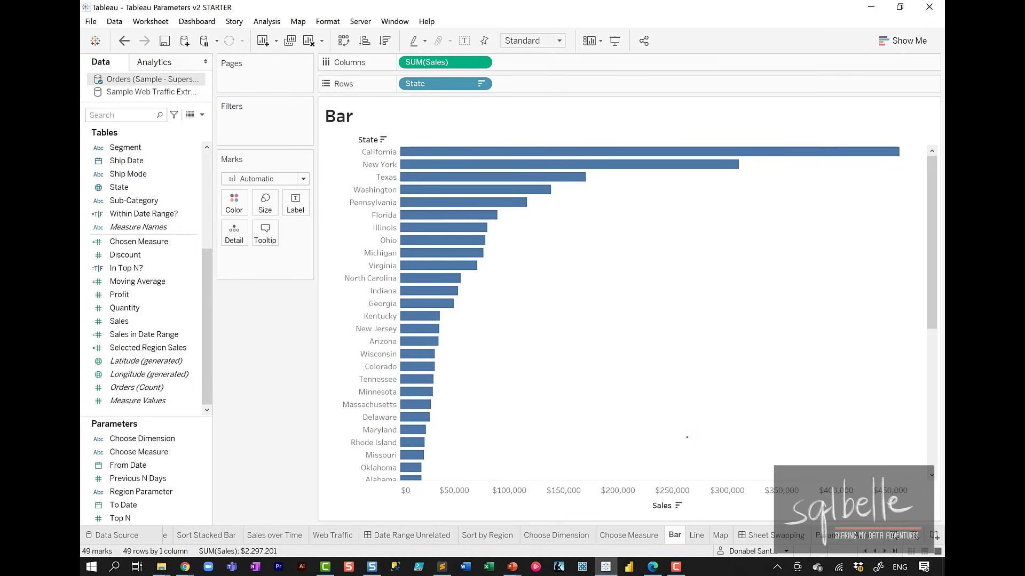
mouse_move(692, 461)
mouse_down()
mouse_move(676, 540)
mouse_move(686, 517)
mouse_move(696, 529)
mouse_move(706, 511)
mouse_up()
drag(725, 462, 721, 525)
drag(712, 508, 731, 508)
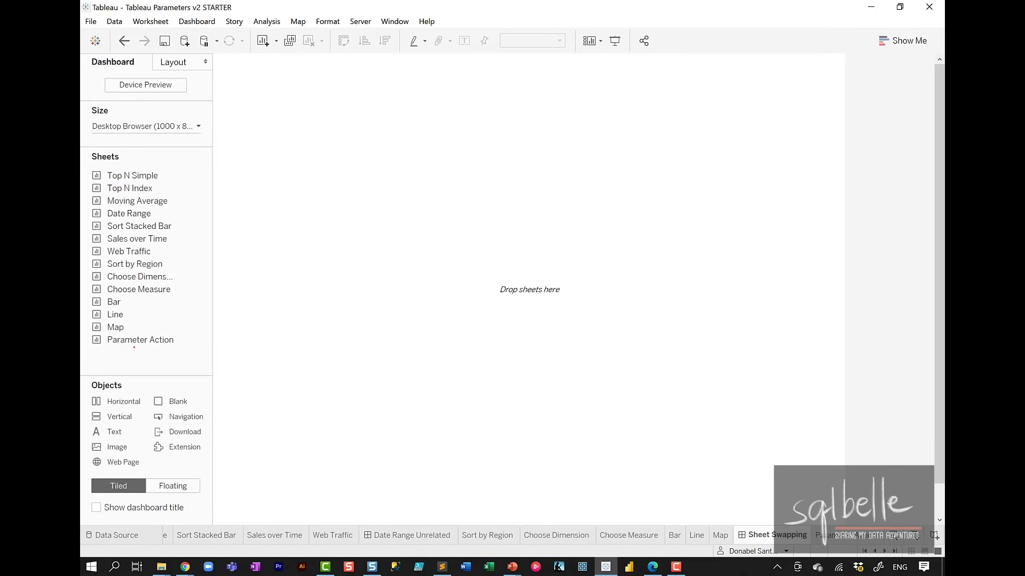
mouse_move(261, 131)
mouse_down()
mouse_move(262, 304)
mouse_move(559, 432)
mouse_move(695, 165)
mouse_move(273, 134)
mouse_up()
mouse_move(131, 379)
mouse_down()
mouse_move(89, 381)
mouse_move(128, 407)
mouse_move(148, 382)
mouse_up()
mouse_move(140, 407)
mouse_down()
mouse_move(84, 415)
mouse_move(145, 412)
mouse_up()
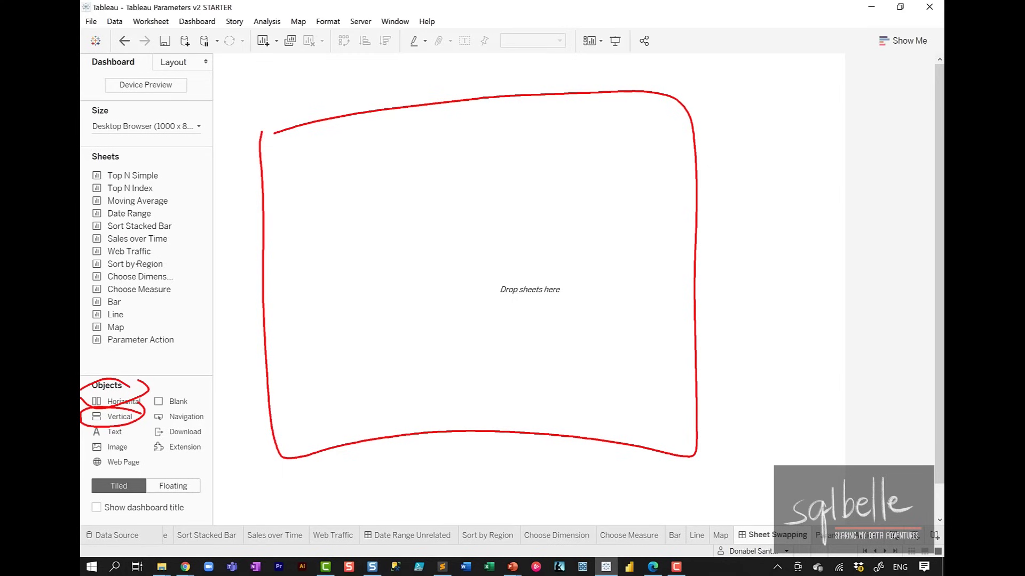
mouse_move(132, 302)
mouse_down()
mouse_move(113, 340)
mouse_move(140, 314)
mouse_up()
drag(148, 322, 327, 261)
drag(310, 256, 317, 282)
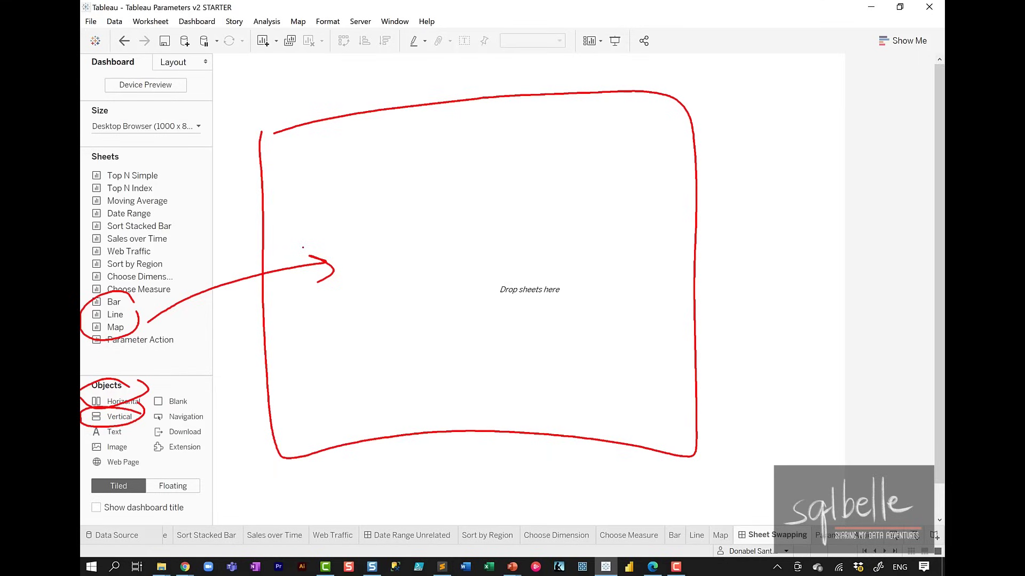
mouse_move(277, 150)
mouse_down()
mouse_move(301, 431)
mouse_move(647, 418)
mouse_move(635, 119)
mouse_move(312, 161)
mouse_up()
drag(280, 245, 631, 217)
drag(298, 337, 666, 286)
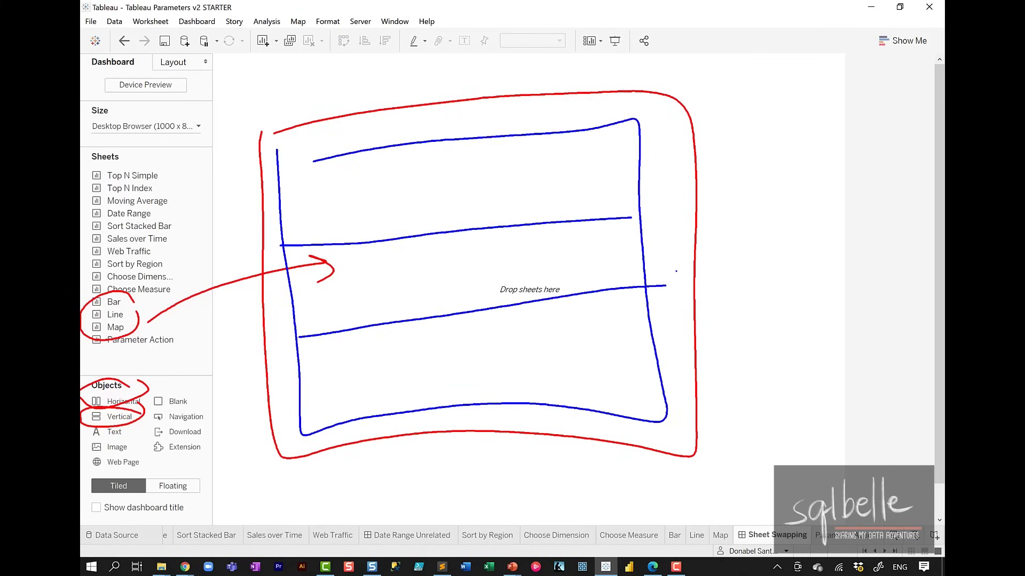
drag(351, 267, 305, 339)
drag(410, 234, 371, 316)
drag(479, 235, 448, 296)
drag(585, 228, 520, 316)
drag(387, 337, 351, 415)
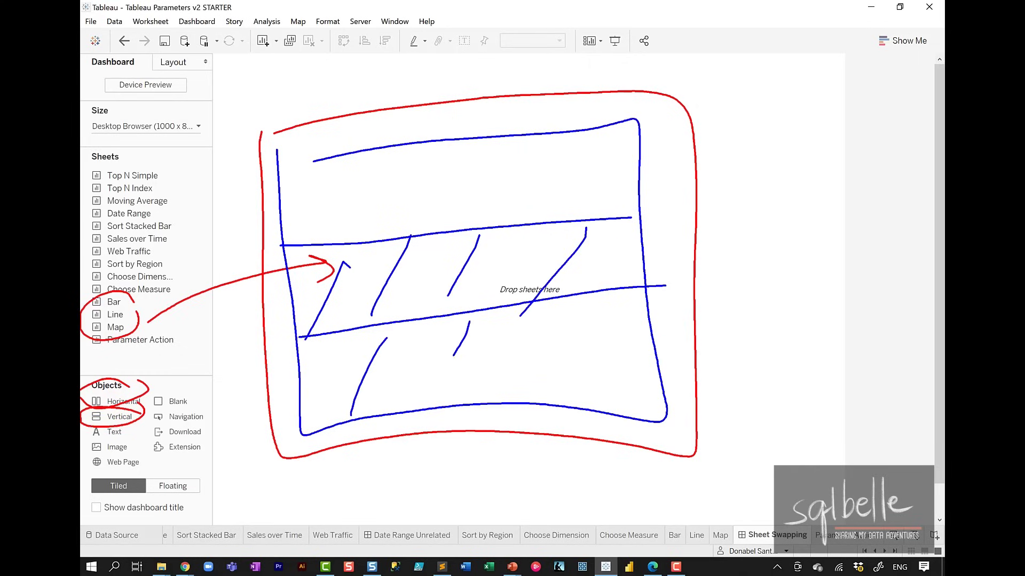
drag(468, 321, 431, 398)
drag(610, 311, 565, 400)
mouse_move(521, 124)
mouse_down()
mouse_move(571, 129)
mouse_move(389, 222)
mouse_move(533, 126)
mouse_up()
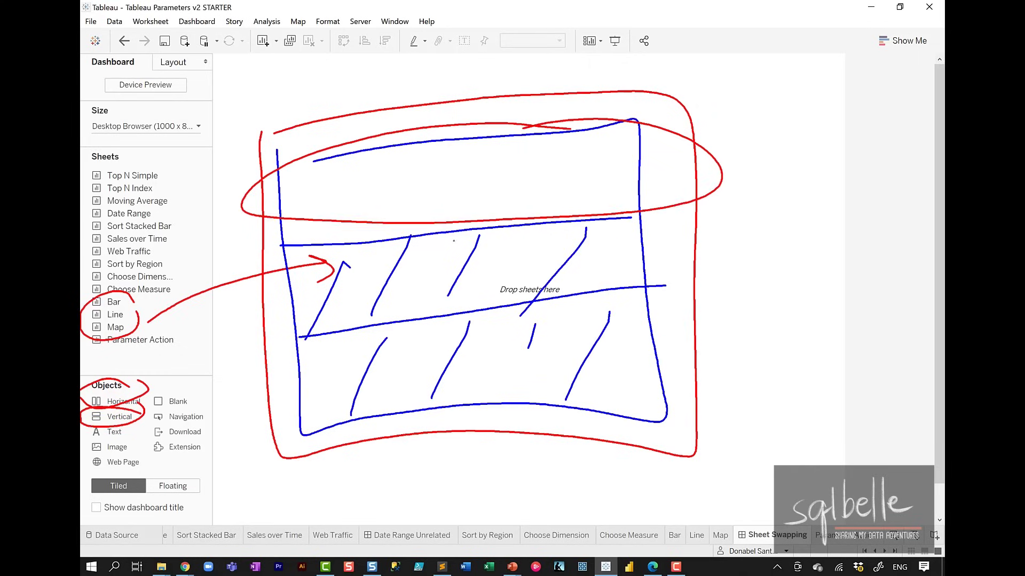
mouse_move(464, 230)
mouse_down()
mouse_move(486, 412)
mouse_move(499, 385)
mouse_up()
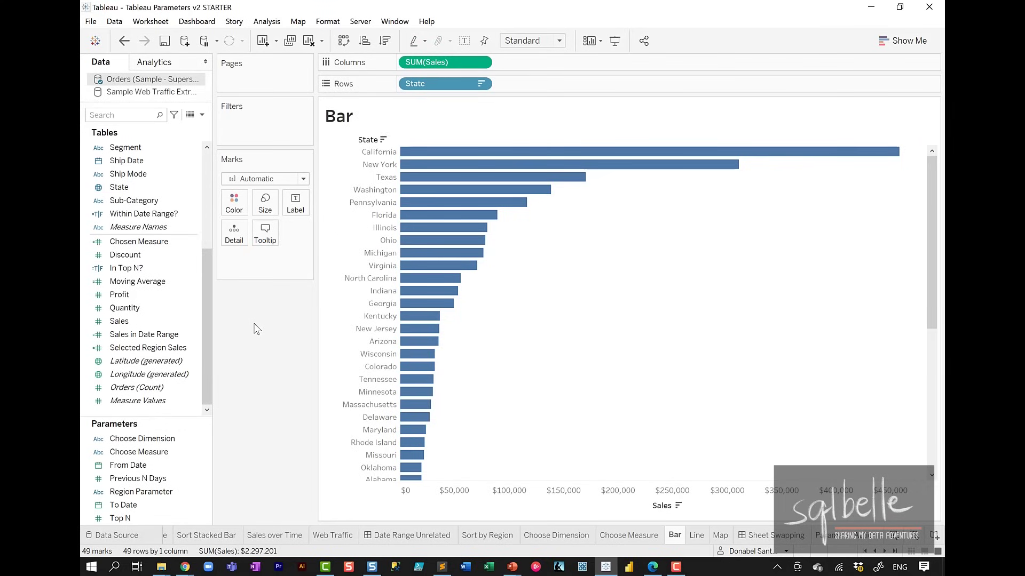
Start a new parameter named Choose Chart with data type String and a list of allowable values
click(202, 115)
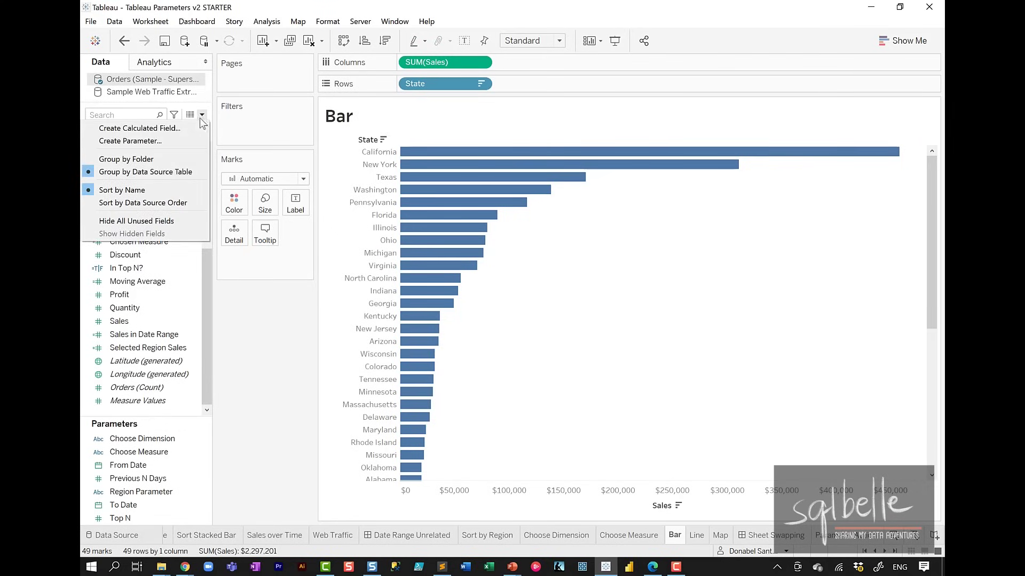
click(168, 142)
click(458, 169)
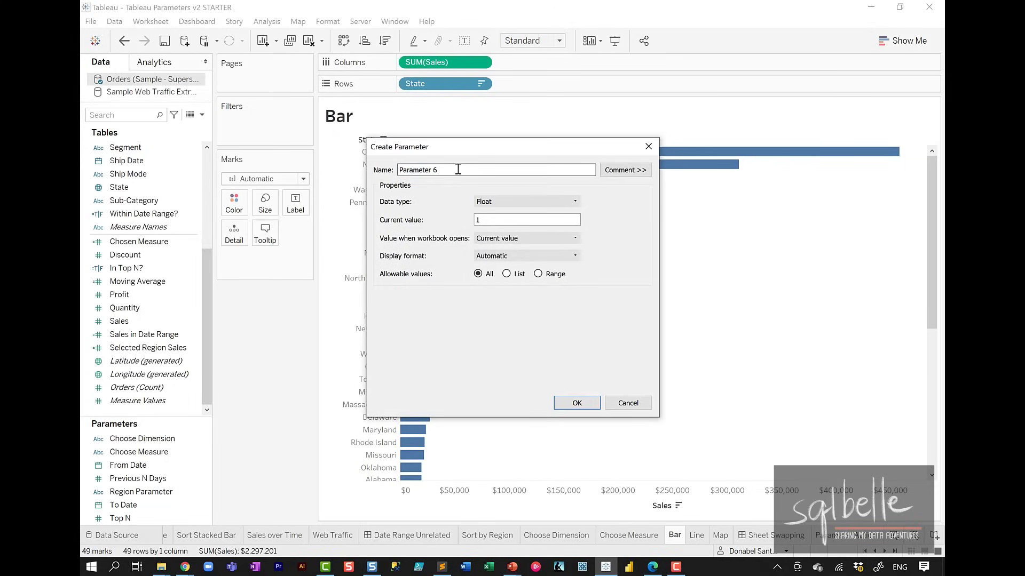
drag(458, 169, 353, 163)
text(Choose Chart)
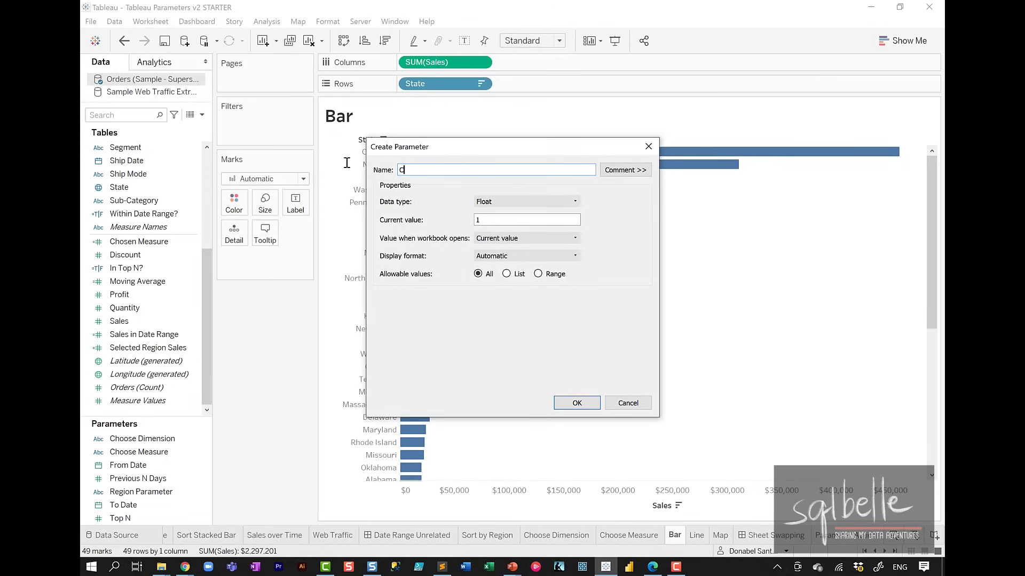
click(522, 198)
click(516, 230)
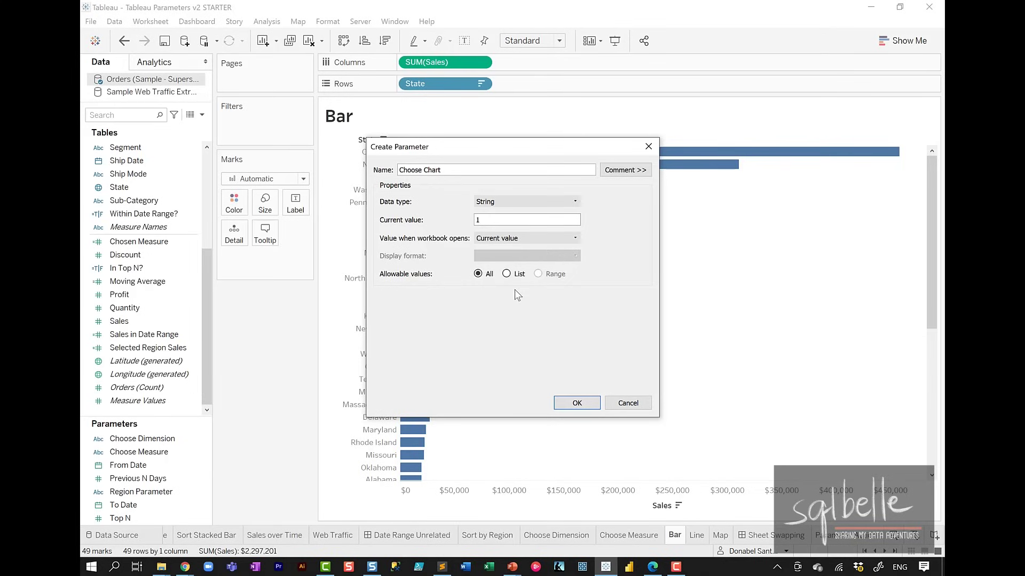
click(517, 275)
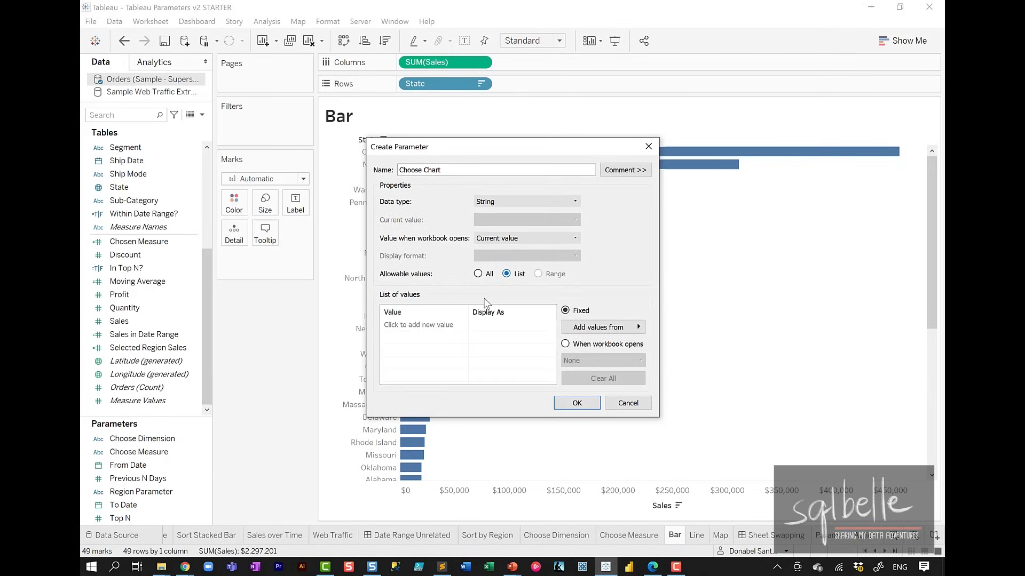
Add the values All, Bar, Line and Map to the Choose Chart parameter's list and create the parameter
click(415, 327)
text(All)
key(Return)
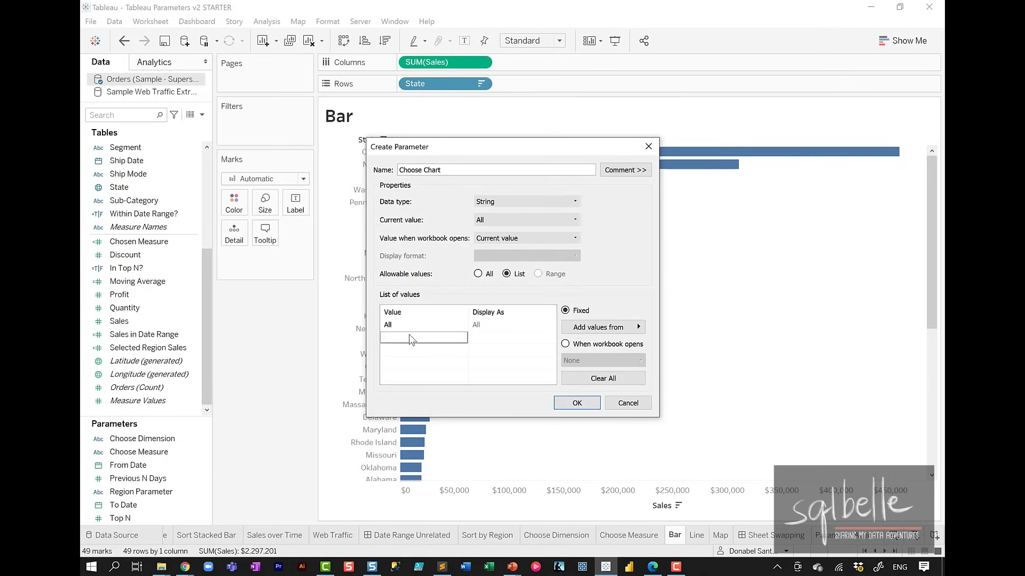
text(Bar)
key(Return)
text(Line)
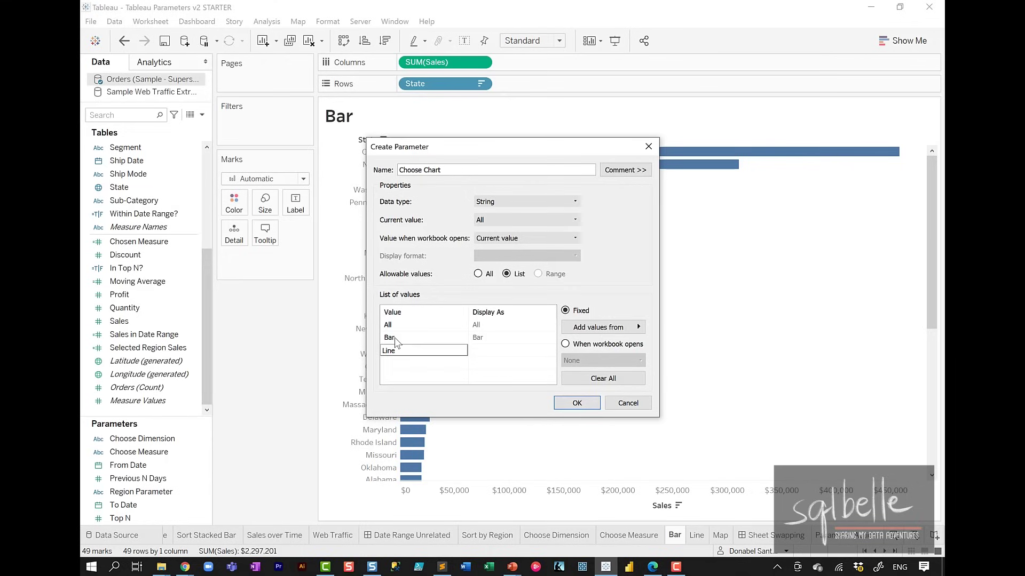
key(Return)
text(Ma)
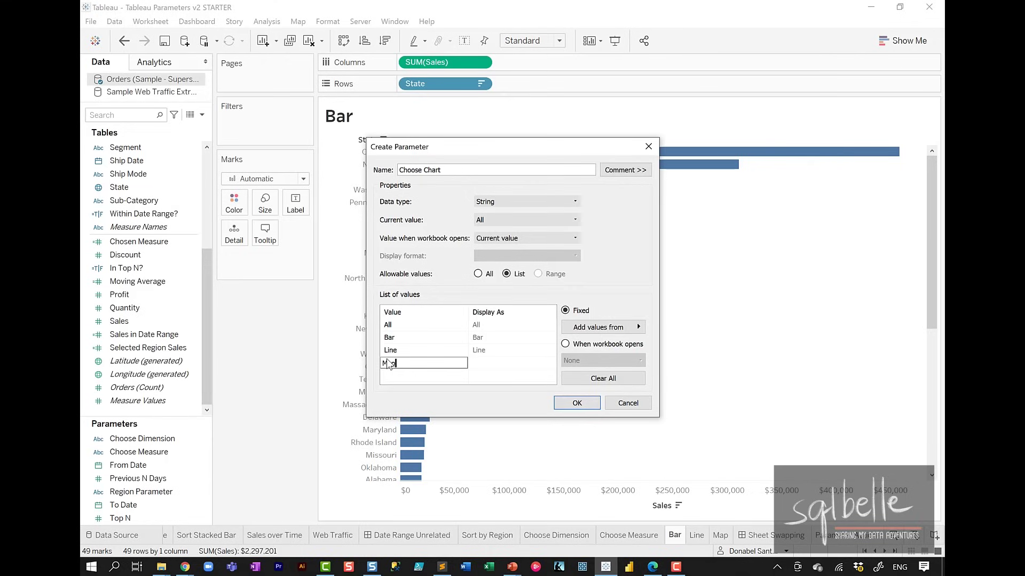
text(p)
click(577, 403)
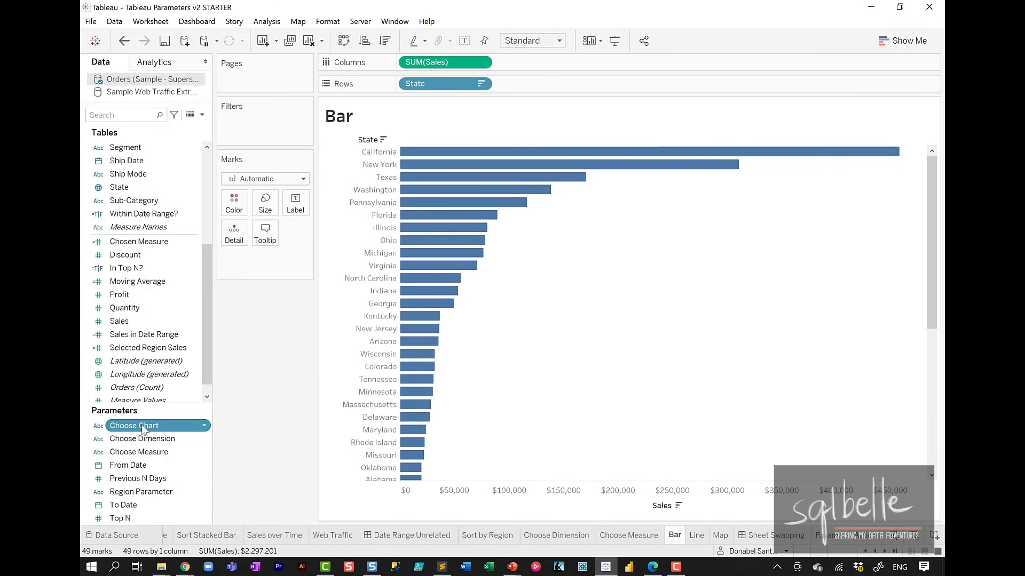
Show the Choose Chart parameter control on the Bar sheet and check its list of choices
right_click(145, 430)
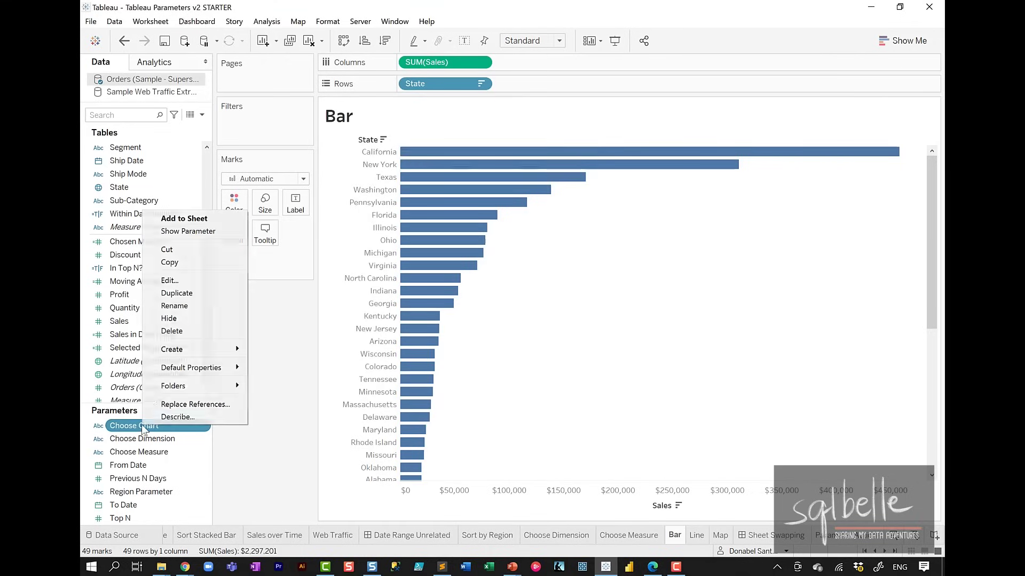
click(188, 231)
click(889, 124)
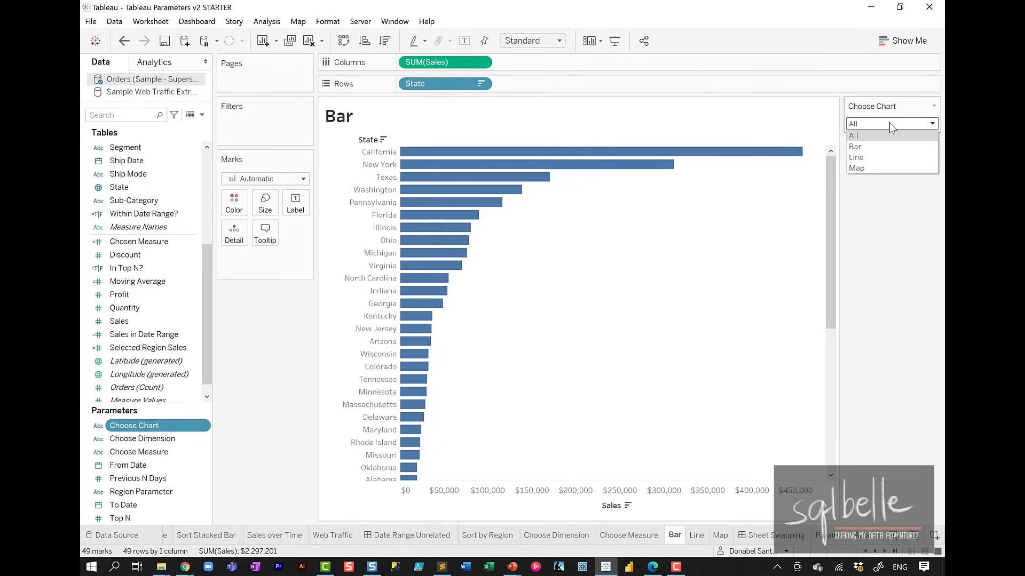
mouse_move(294, 100)
mouse_down()
mouse_move(331, 121)
mouse_move(278, 94)
mouse_up()
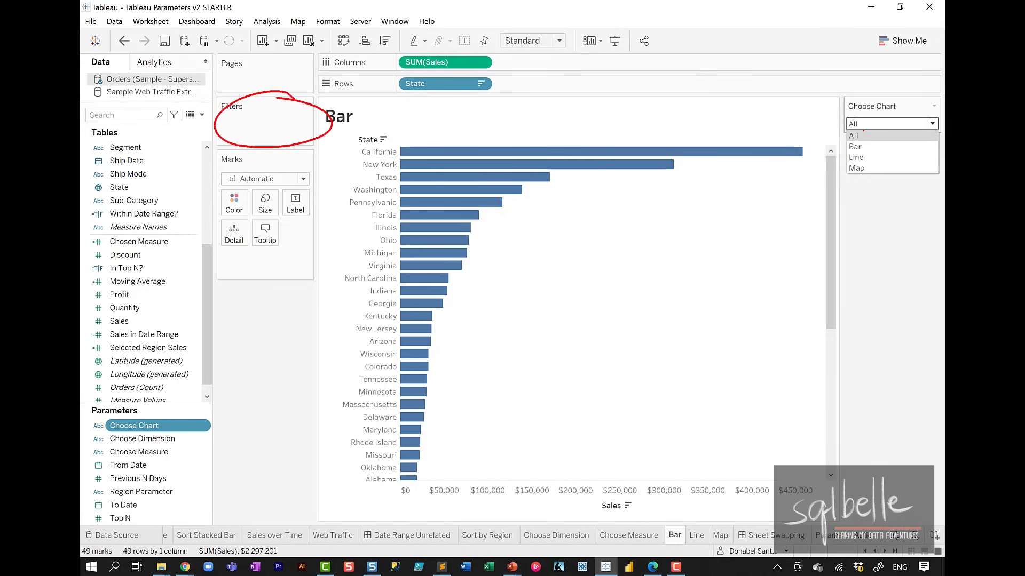
mouse_move(863, 131)
mouse_down()
mouse_move(871, 133)
mouse_move(838, 146)
mouse_move(882, 149)
mouse_up()
key(Escape)
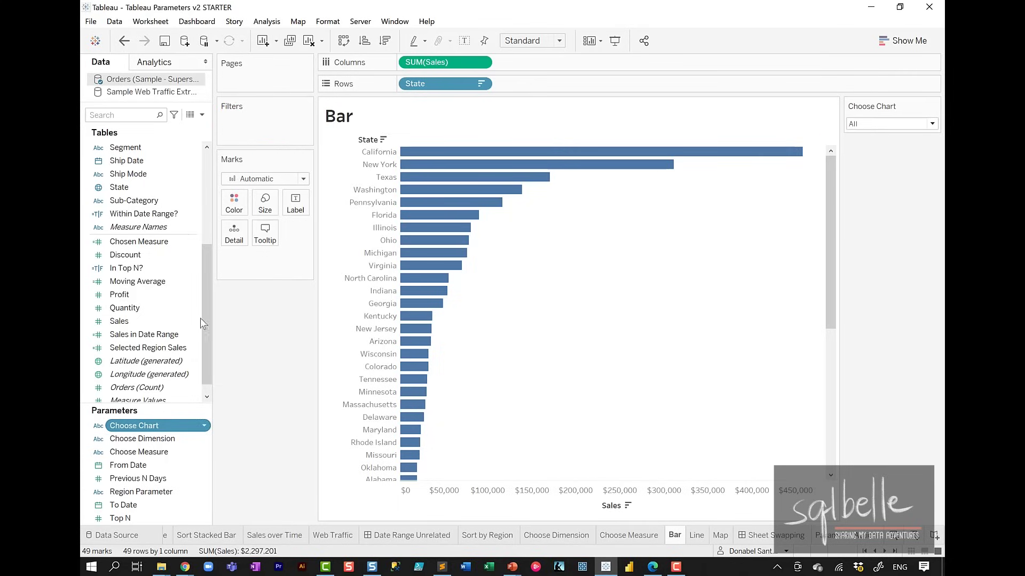
Create a calculated field named Chosen Chart whose formula is the Choose Chart parameter
drag(133, 425, 275, 213)
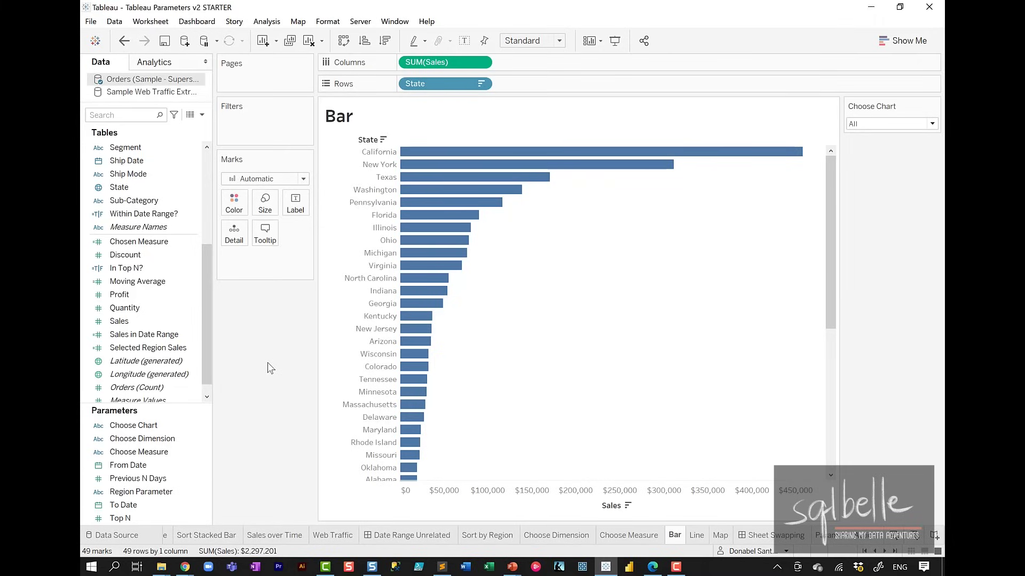
click(201, 115)
click(191, 123)
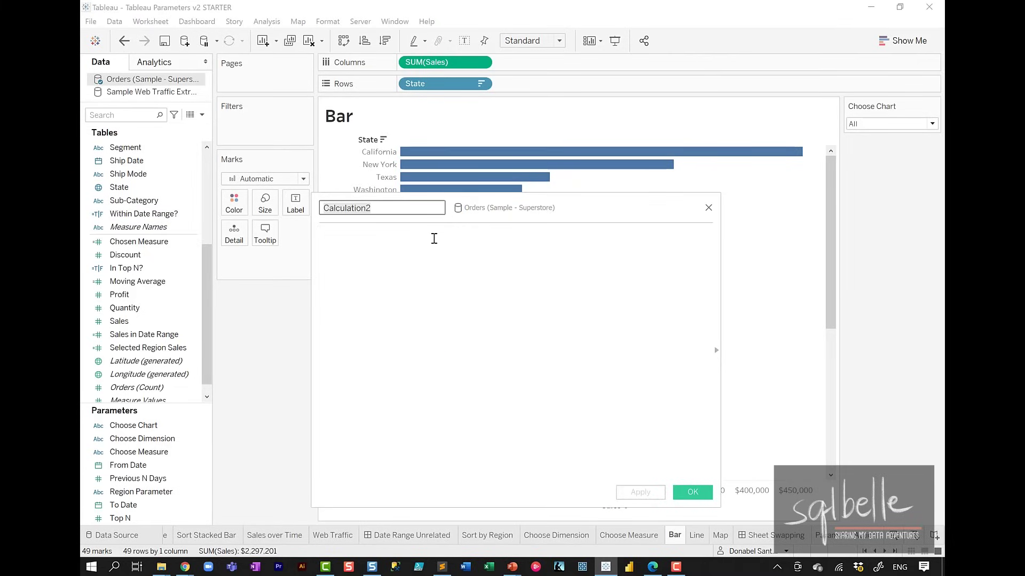
text(Chosen Chart)
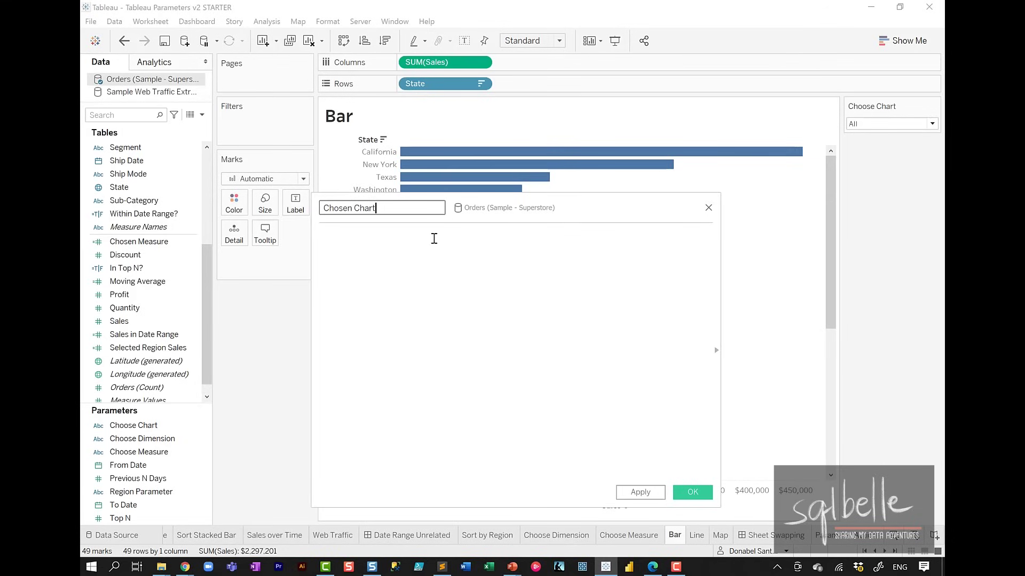
click(426, 243)
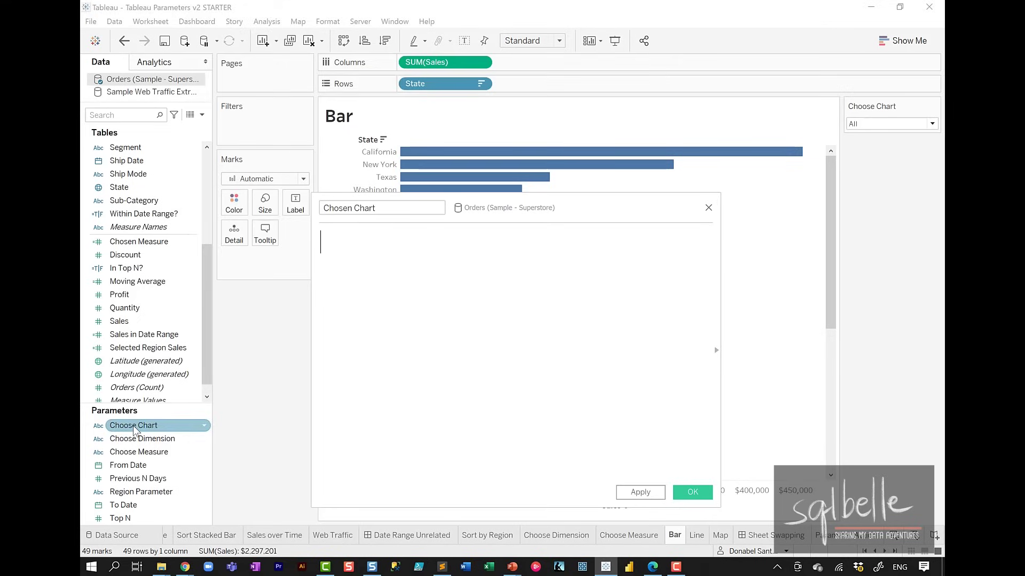
drag(133, 425, 406, 319)
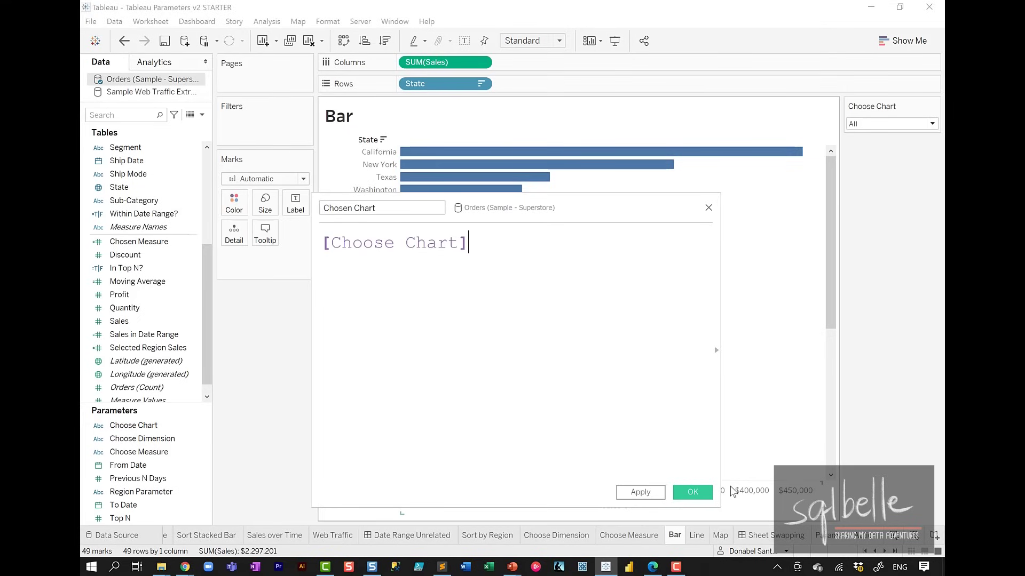
click(690, 492)
Filter the Bar sheet by the Chosen Chart field using a custom value list containing All and Bar
drag(155, 151, 278, 137)
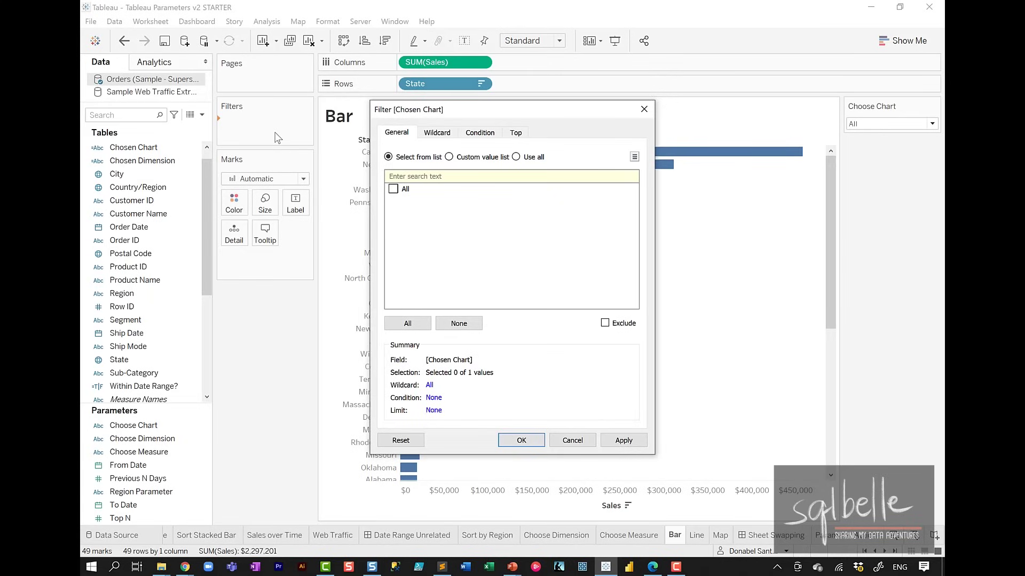
click(493, 160)
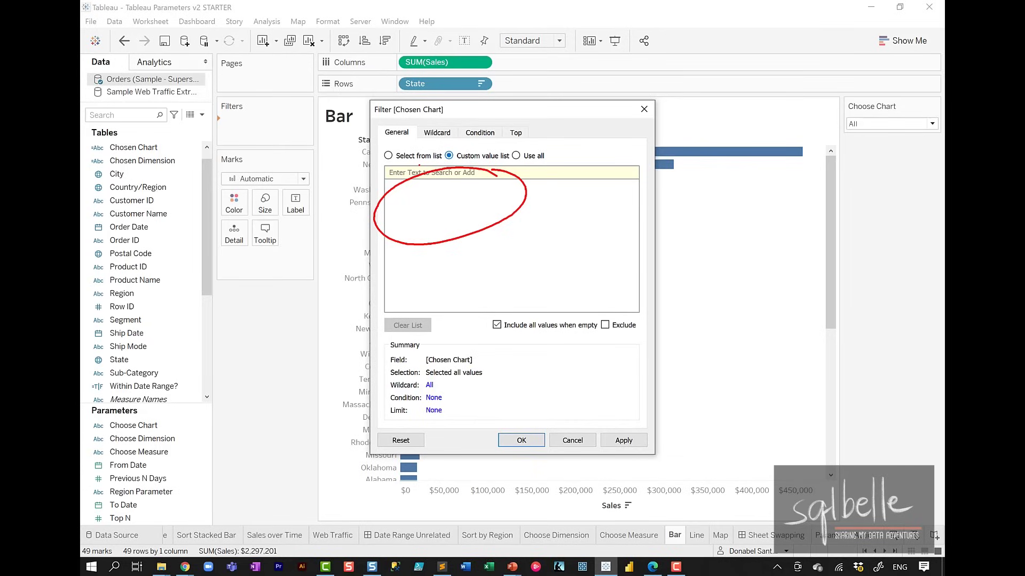
key(Escape)
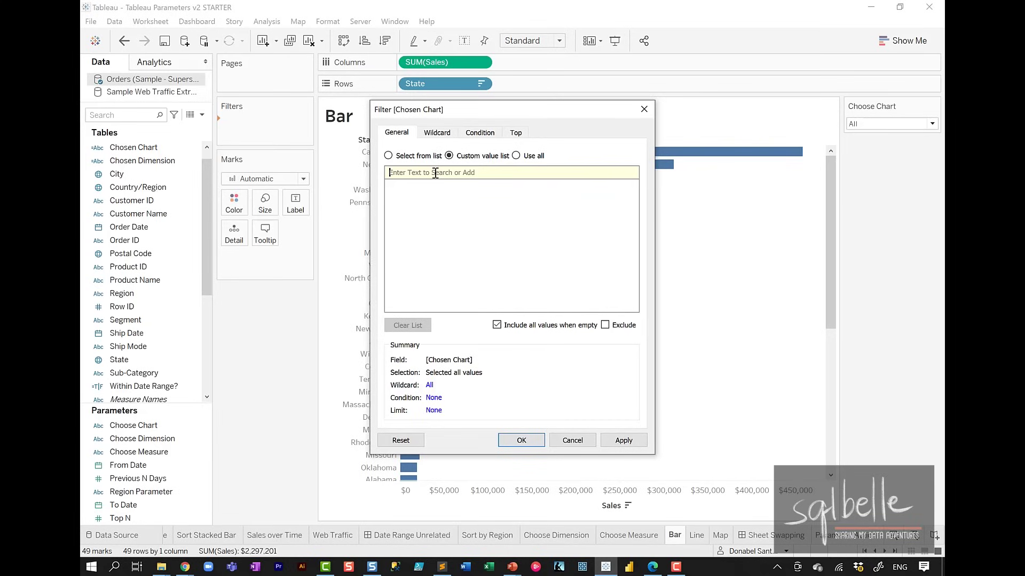
click(435, 173)
text(All)
click(621, 173)
text(B)
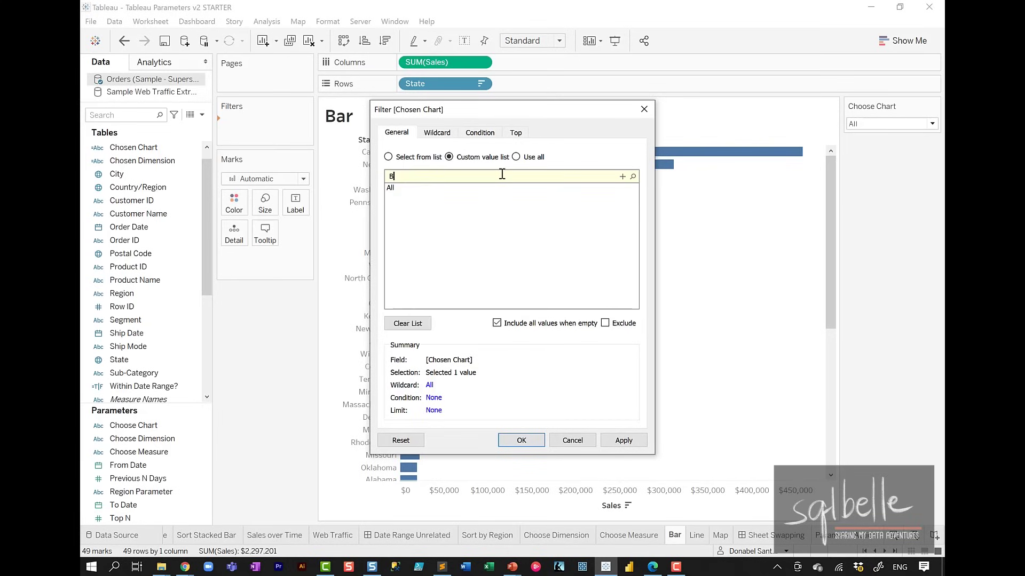
text(ar)
click(622, 176)
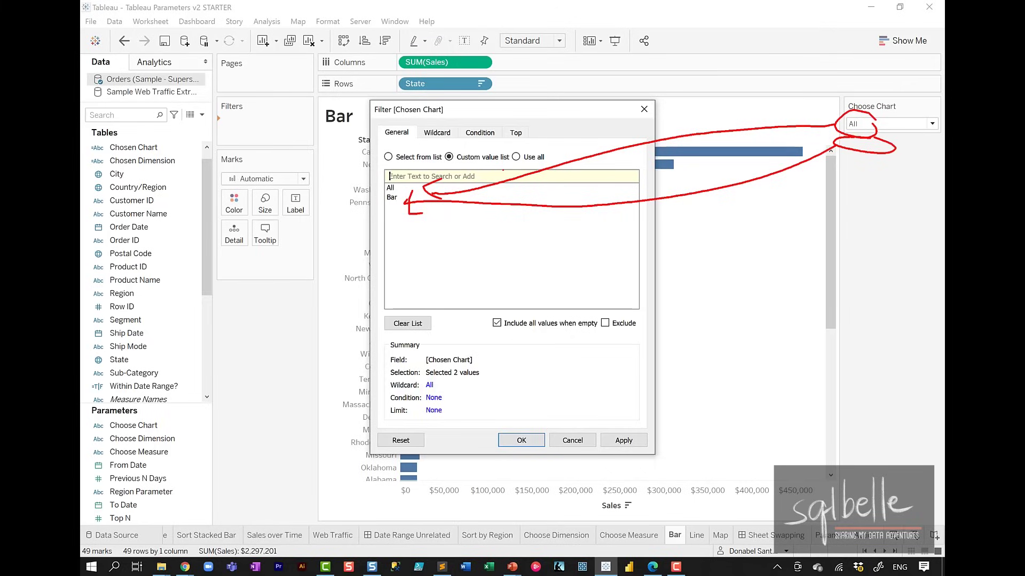
click(521, 440)
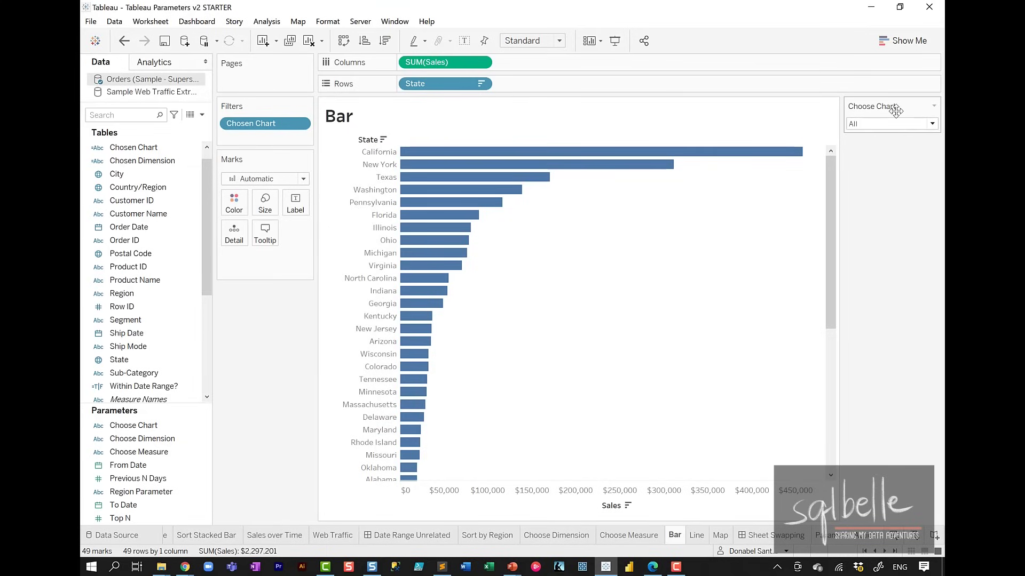
Check the Bar sheet's filter by switching Choose Chart through Bar, Line and Map
click(893, 123)
click(880, 149)
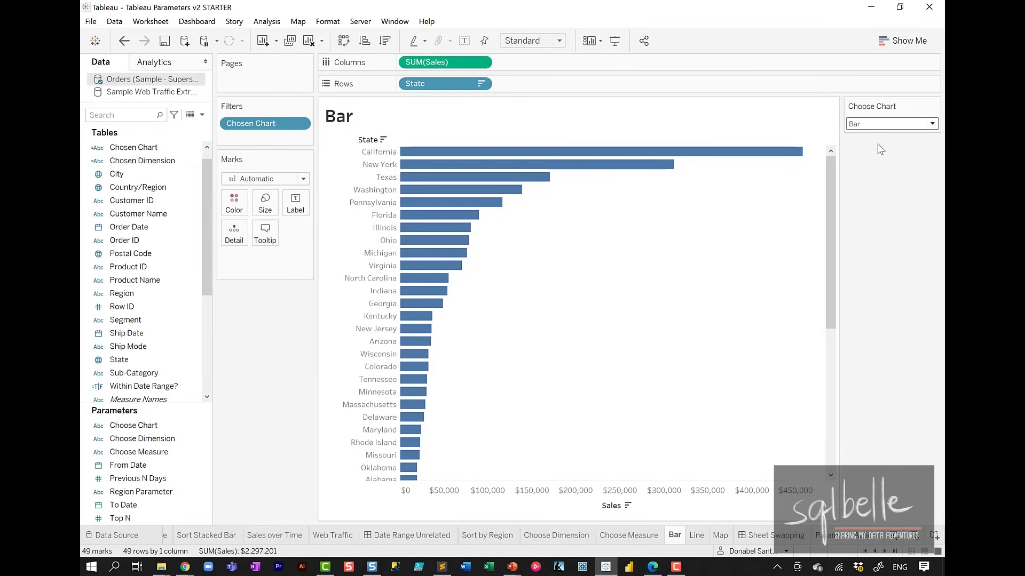
click(879, 124)
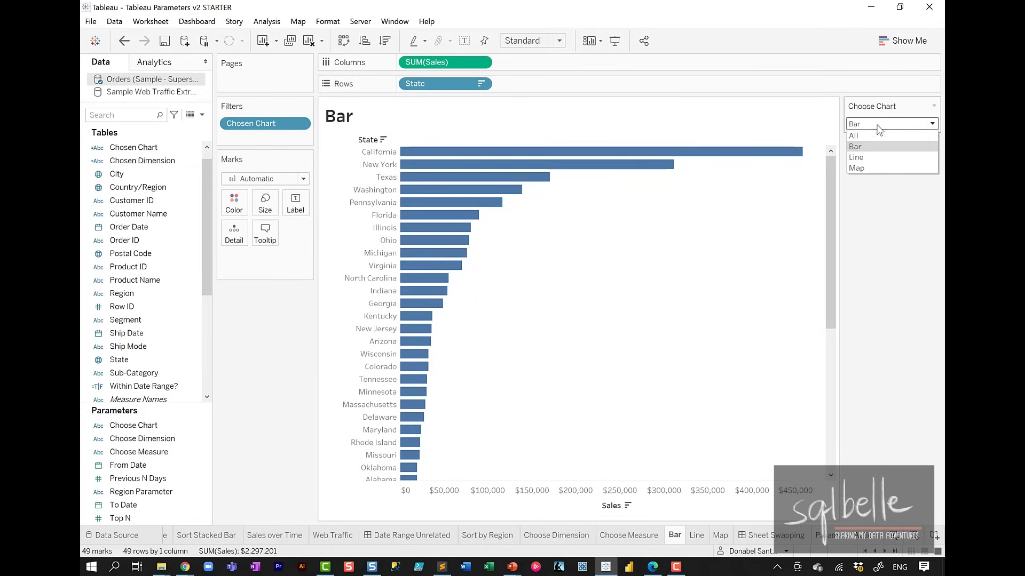
click(875, 157)
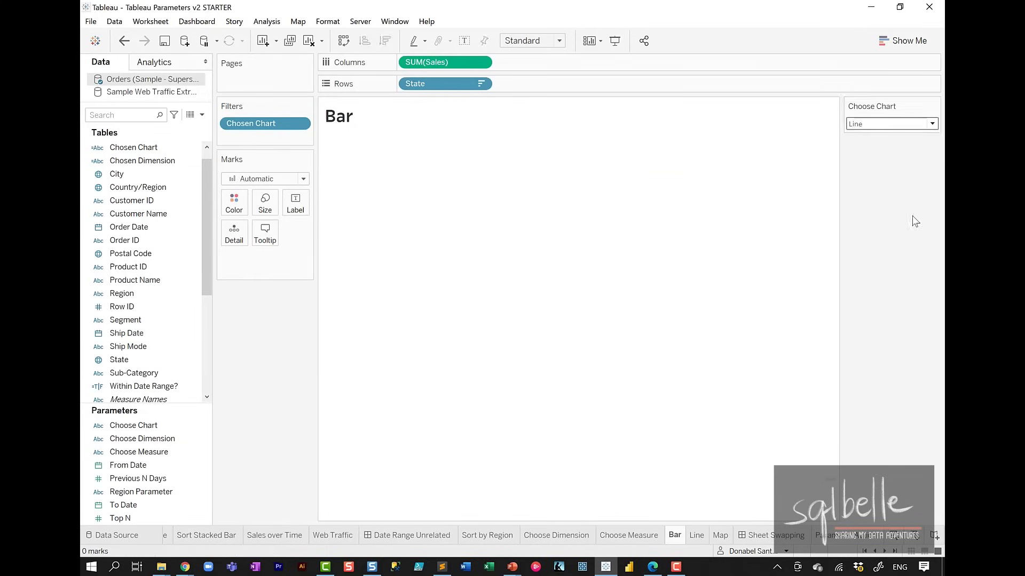
click(889, 127)
click(875, 169)
mouse_move(328, 114)
mouse_down()
mouse_move(285, 93)
mouse_move(372, 113)
mouse_up()
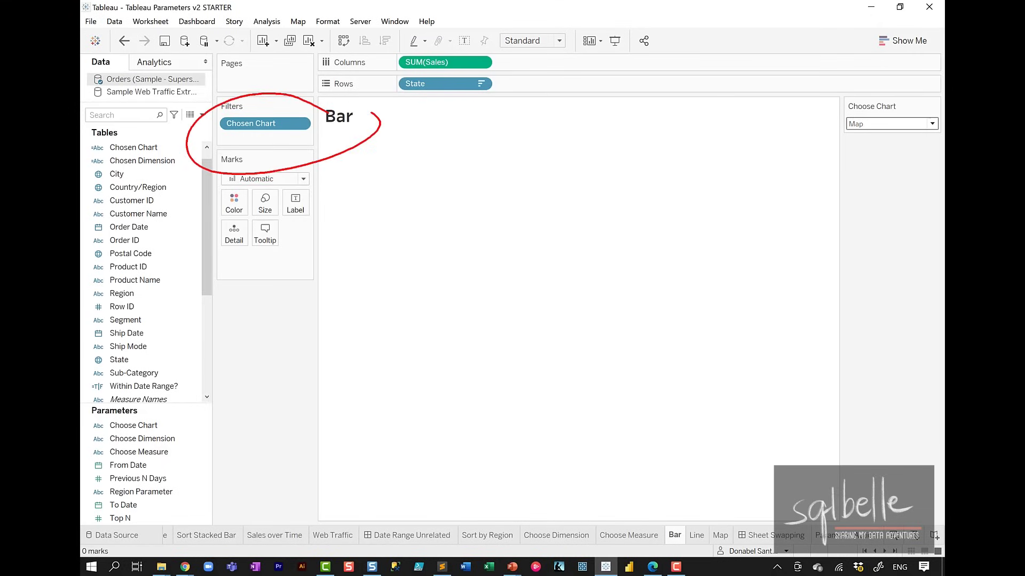
drag(699, 392, 706, 513)
mouse_move(740, 428)
mouse_down()
mouse_move(745, 499)
mouse_move(753, 491)
mouse_up()
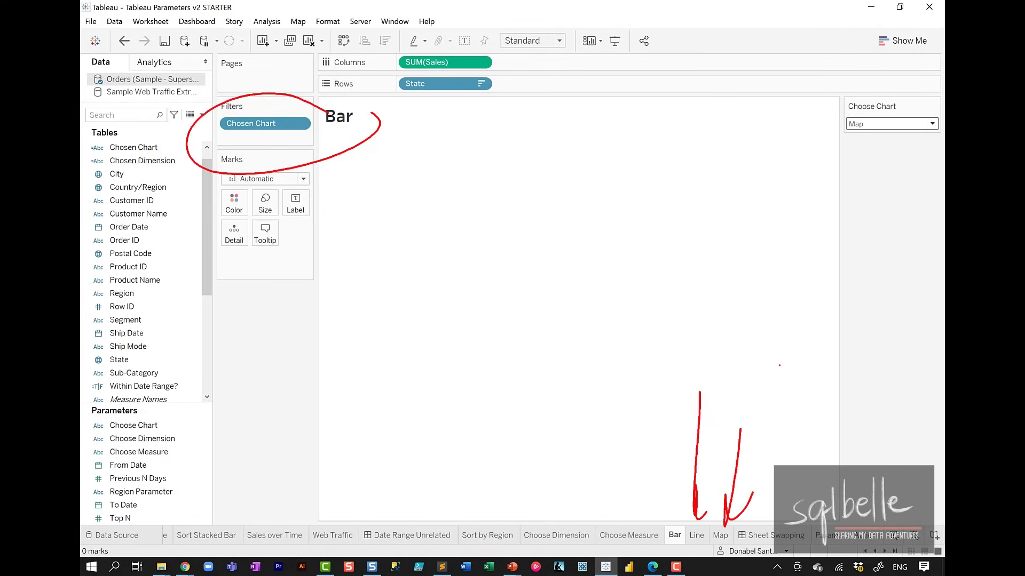
key(Escape)
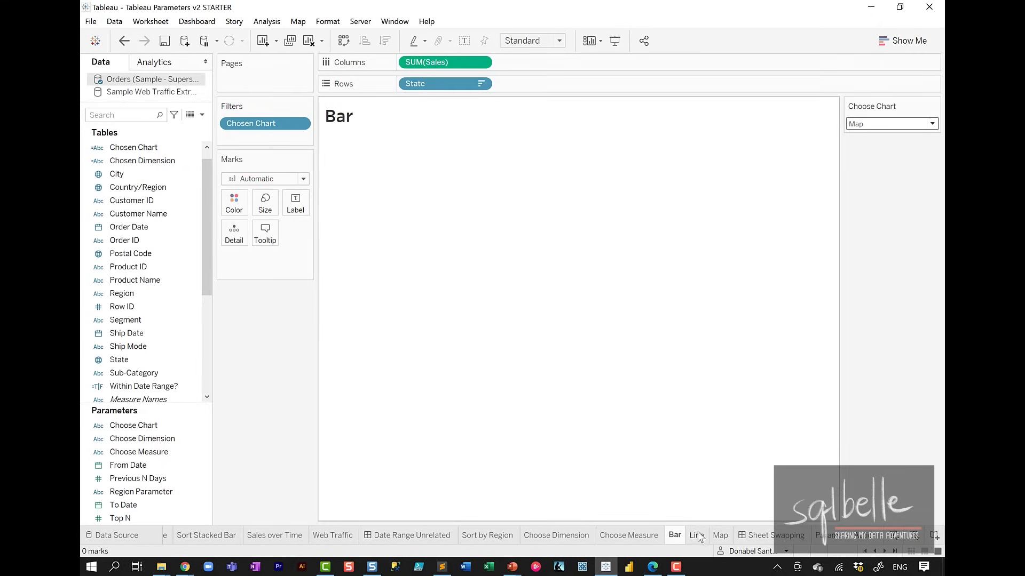
Filter the Line sheet by the Chosen Chart field using a custom value list containing All and Line
click(697, 536)
drag(247, 128, 239, 130)
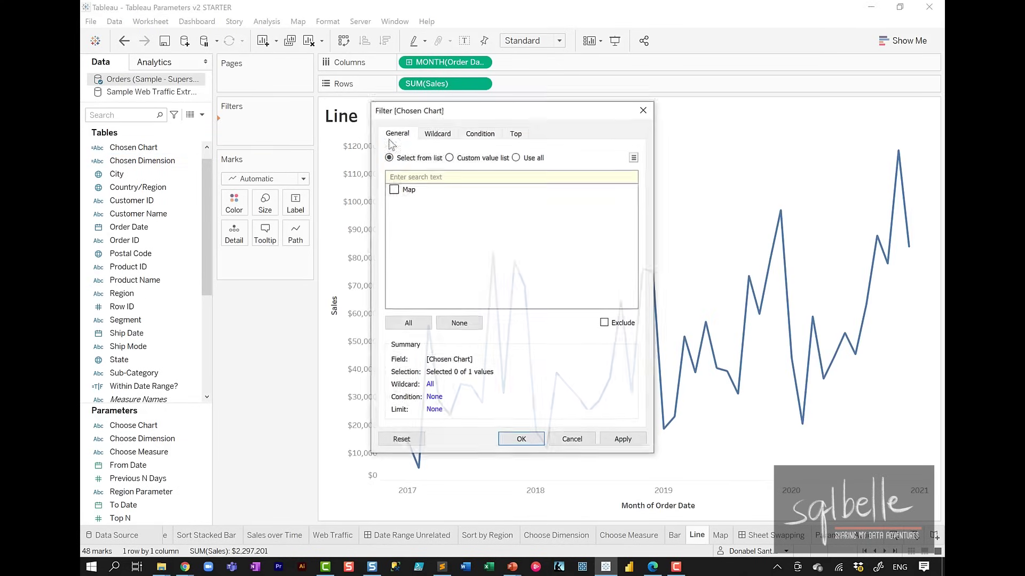
click(466, 157)
text(All)
key(Return)
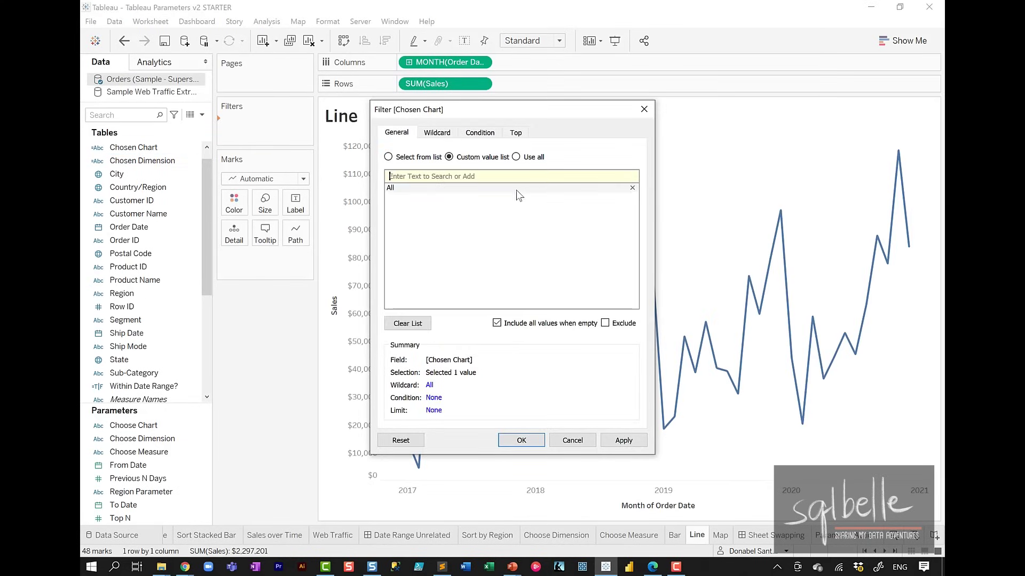
text(Line)
key(Return)
click(522, 440)
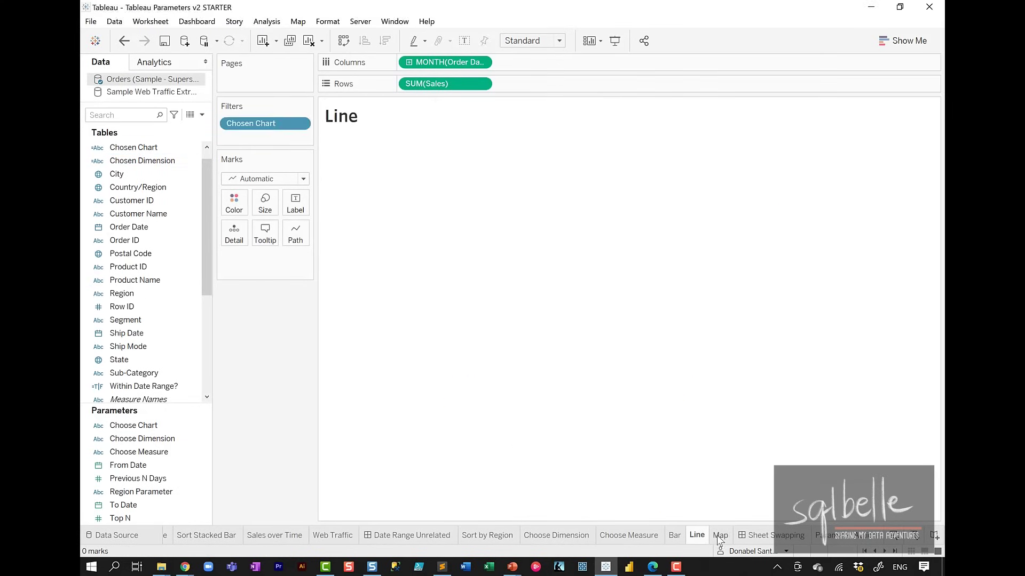
Filter the Map sheet by the Chosen Chart field using a custom value list containing All and Map
click(720, 535)
drag(134, 147, 238, 128)
click(450, 157)
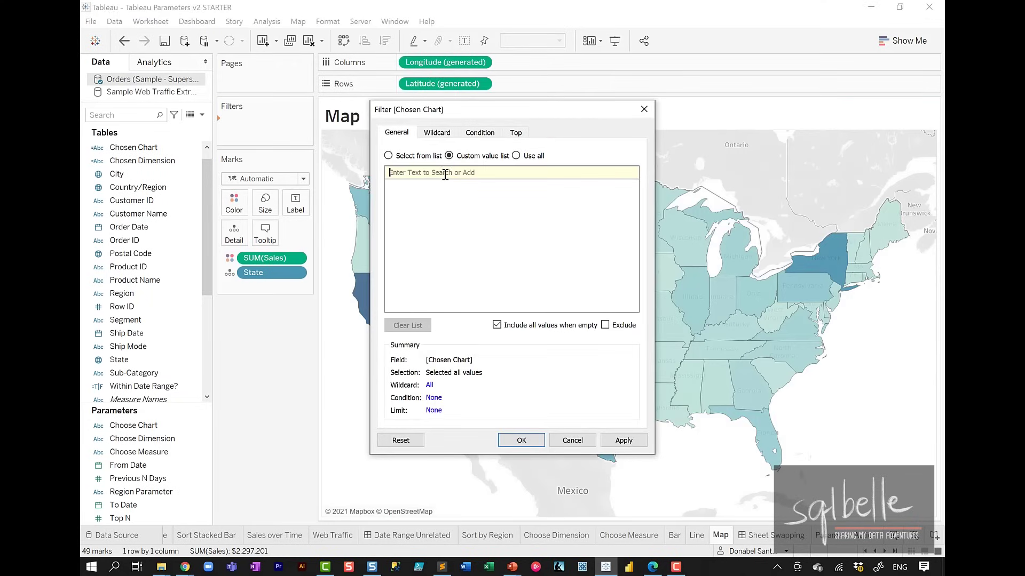
text(All)
key(Return)
text(Map)
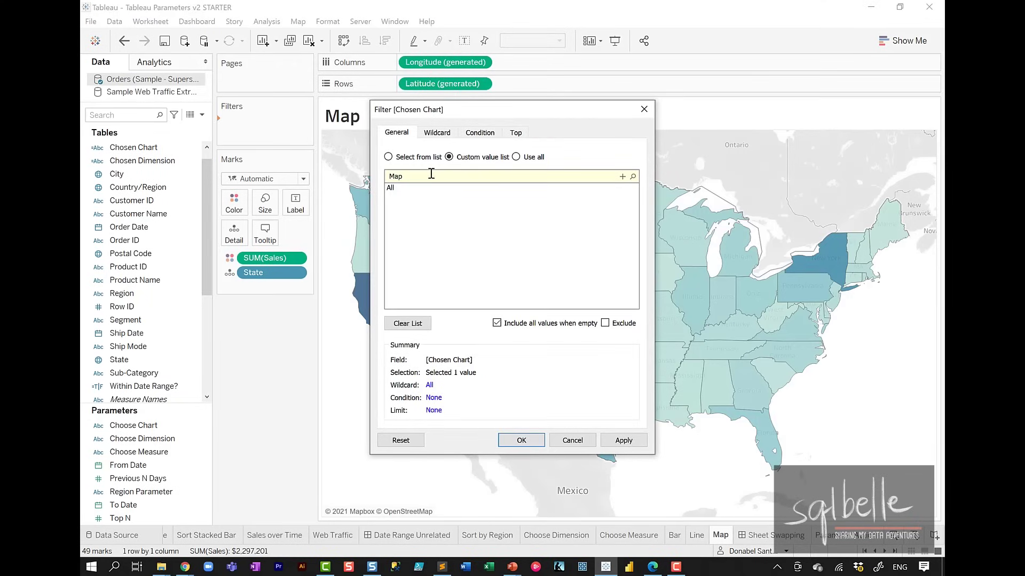
click(622, 176)
click(515, 441)
Return to the Bar sheet and set the Choose Chart parameter to All
click(674, 535)
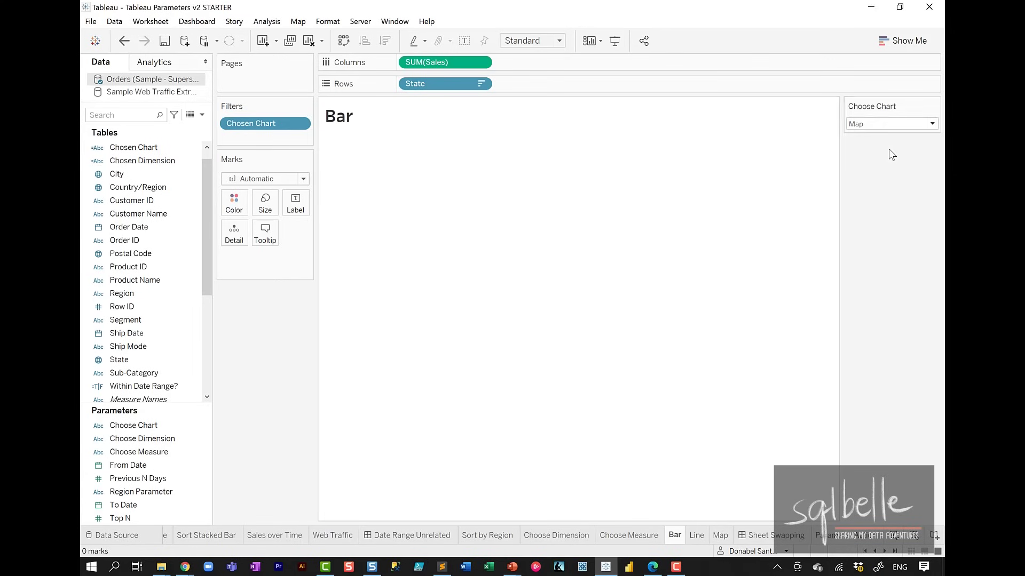
click(891, 123)
click(884, 135)
mouse_move(875, 111)
mouse_down()
mouse_move(846, 116)
mouse_move(902, 128)
mouse_up()
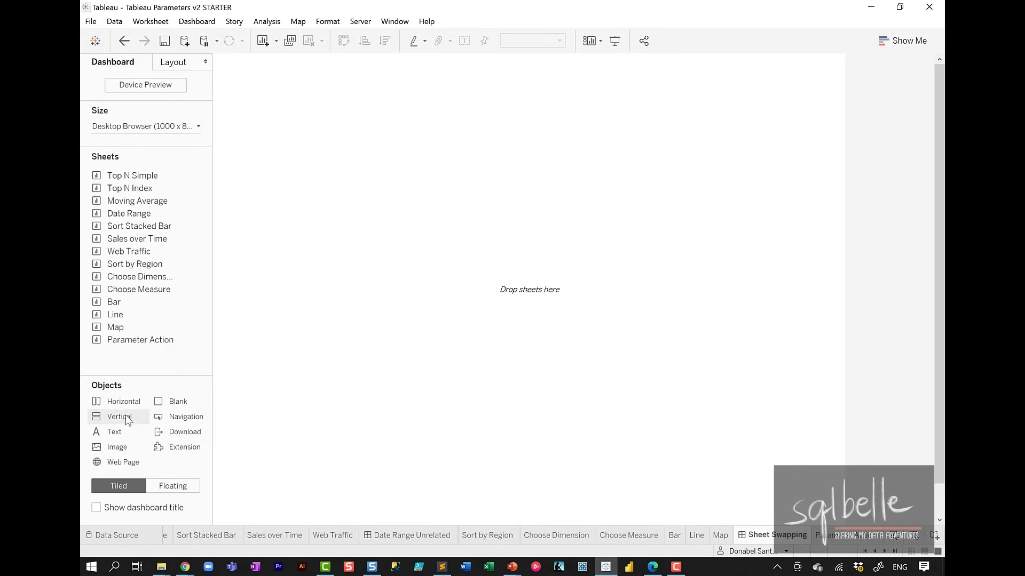
Stack the Line, Map and Bar sheets in a vertical container on the Sheet Swapping dashboard, with the Choose Chart control floating
drag(126, 420, 318, 265)
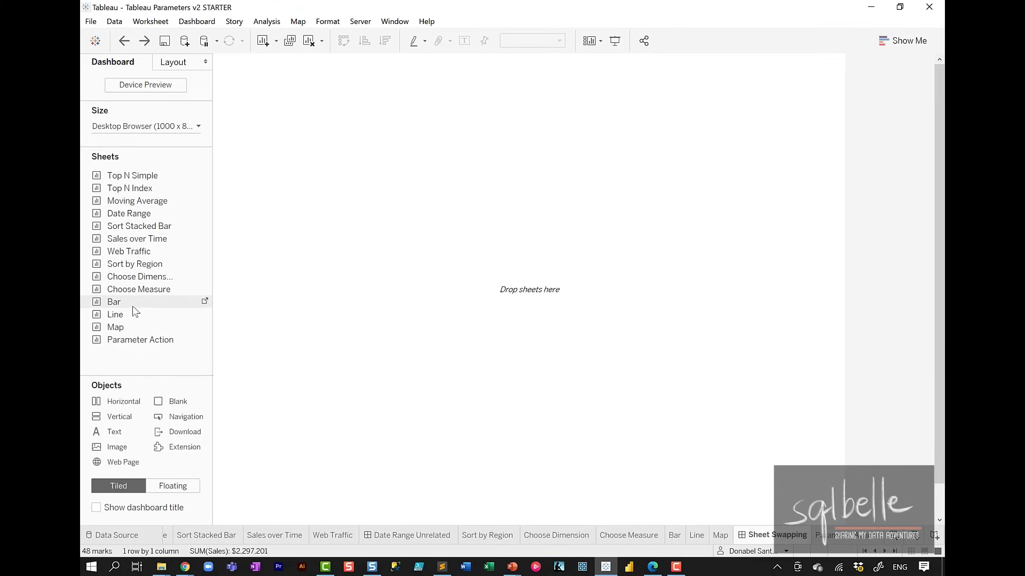
drag(132, 304, 434, 265)
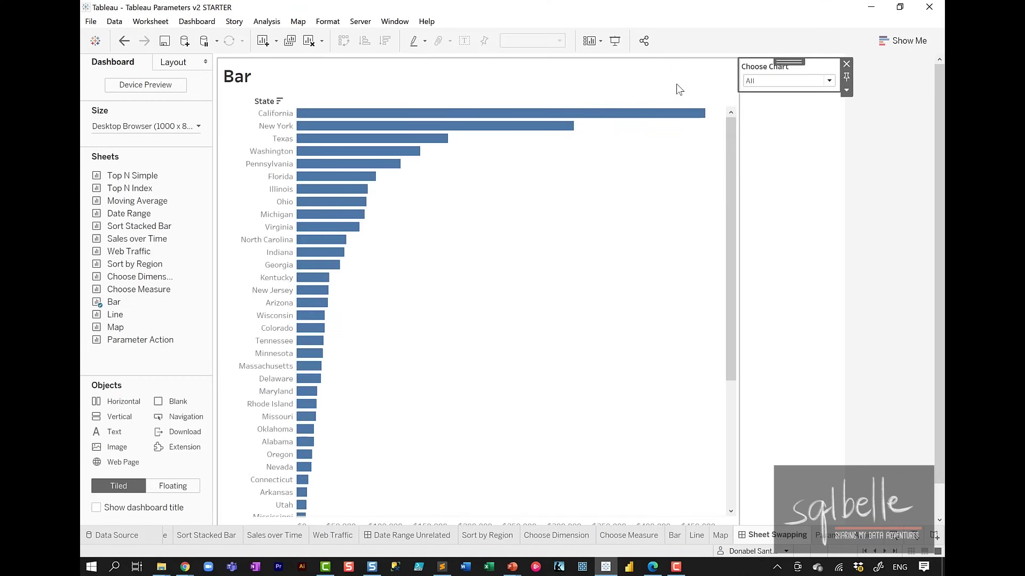
click(847, 89)
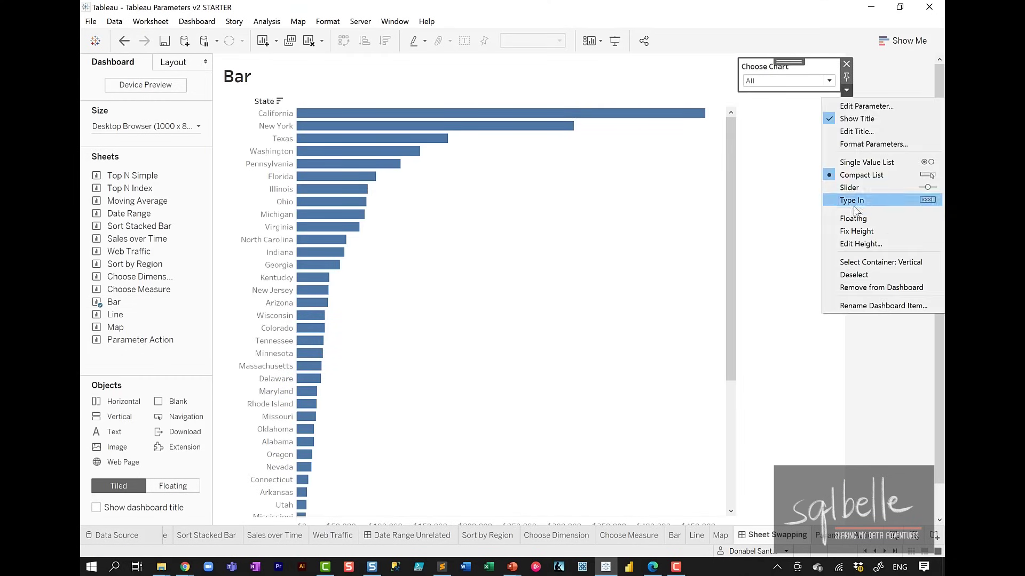
click(853, 219)
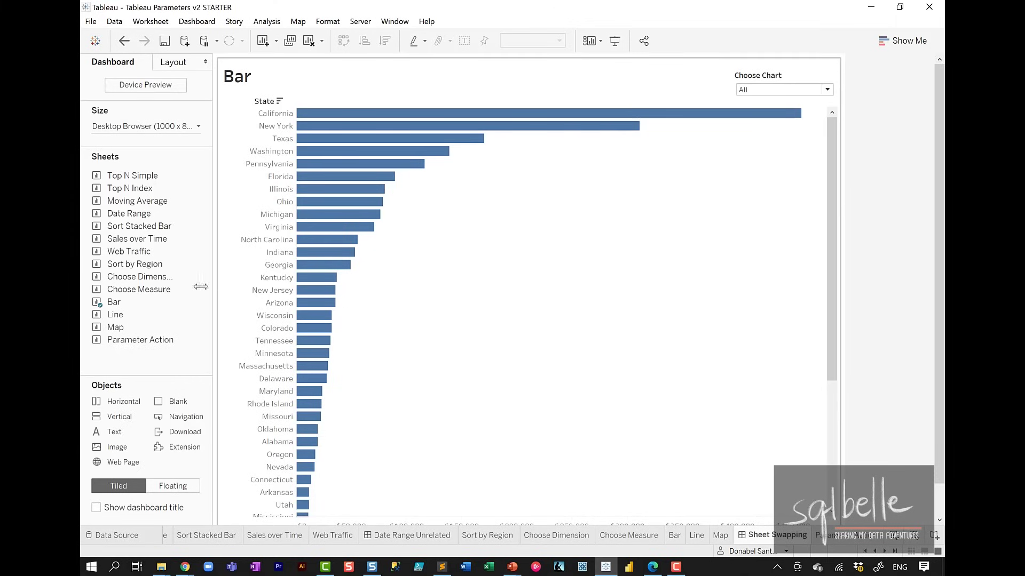
drag(115, 314, 346, 140)
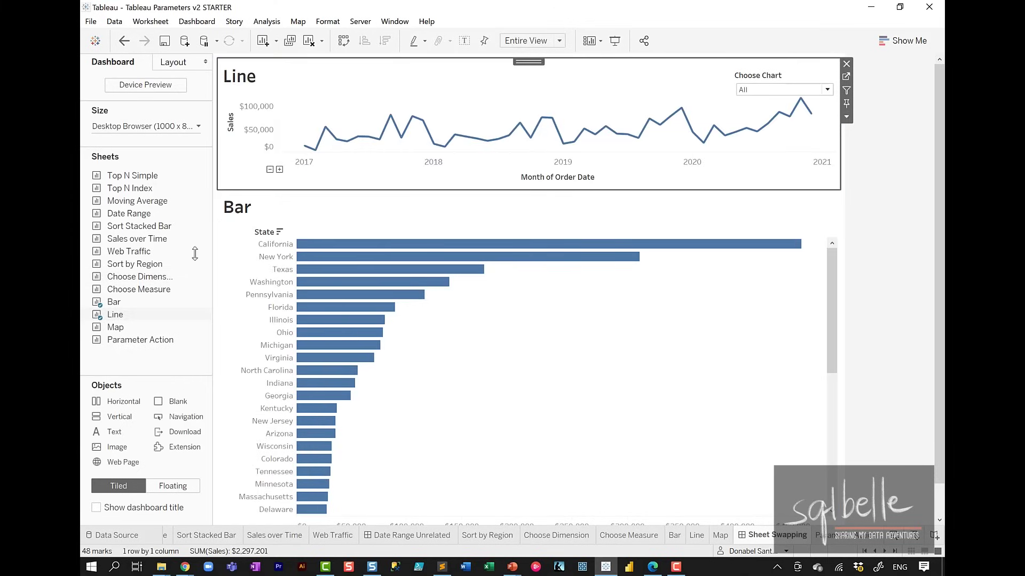
drag(115, 327, 350, 218)
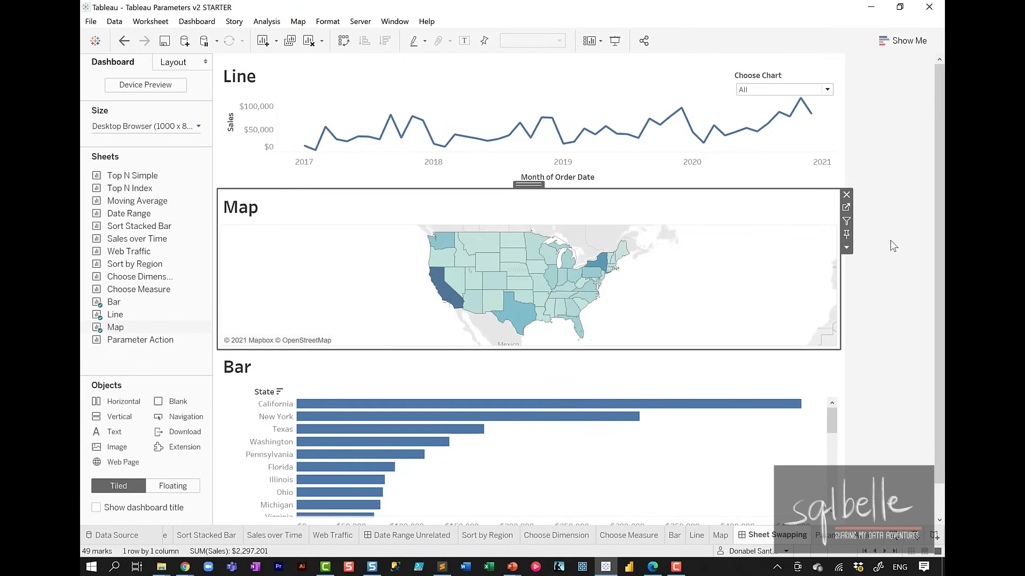
Test the sheet swapping on the dashboard by switching Choose Chart to Bar, Line and Map in turn
click(770, 91)
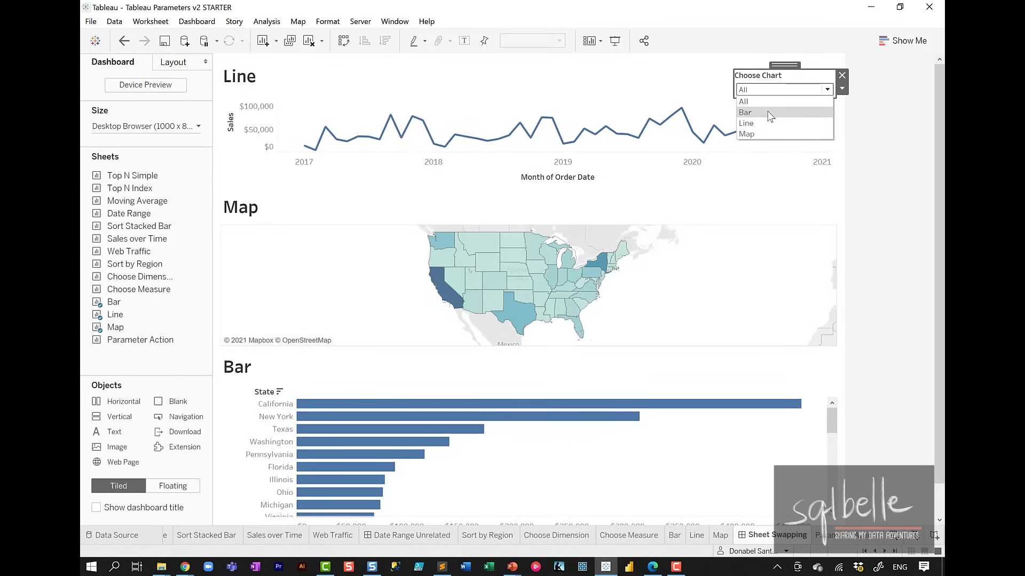
click(770, 113)
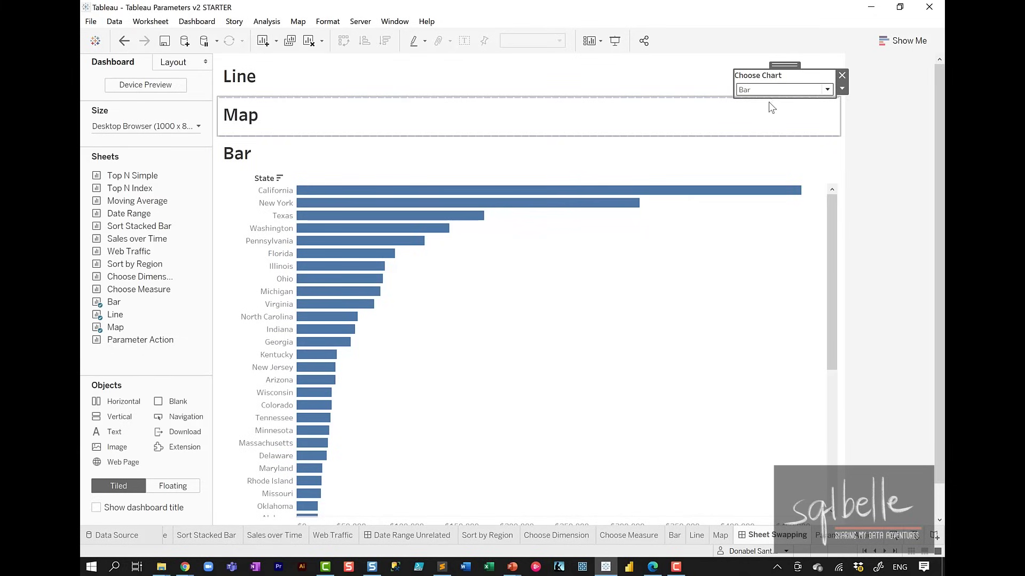
click(771, 90)
click(760, 123)
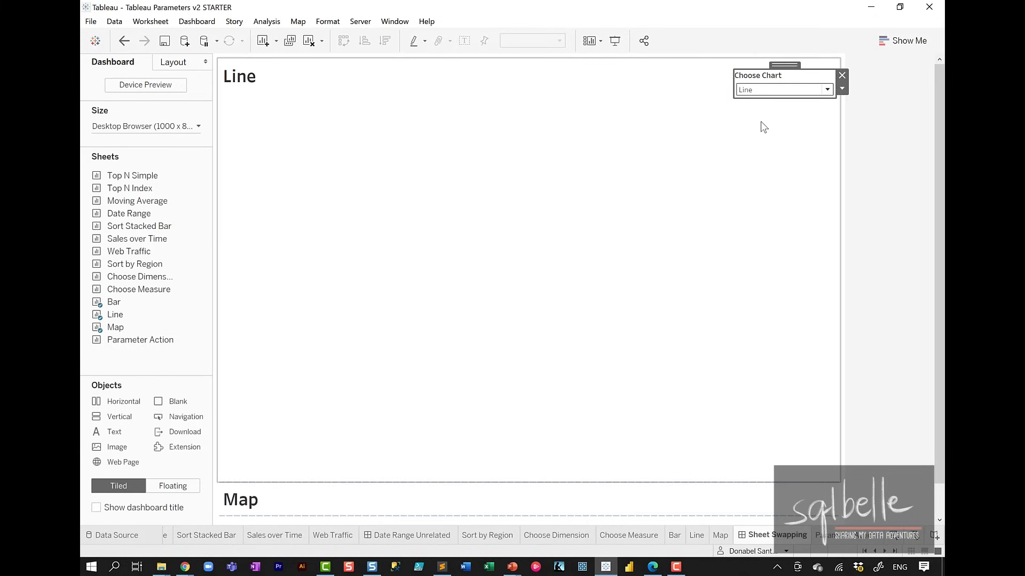
click(768, 90)
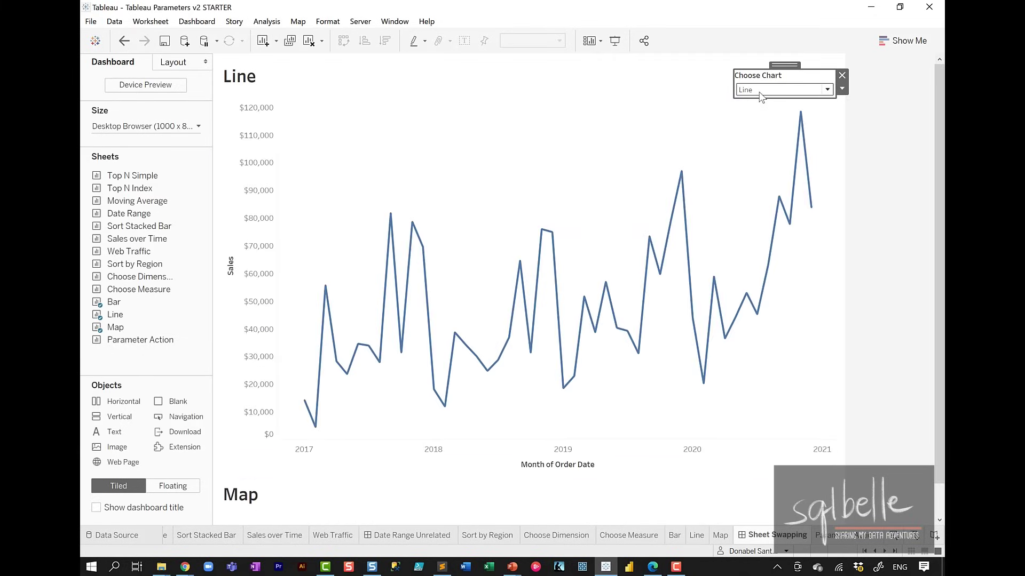
click(754, 132)
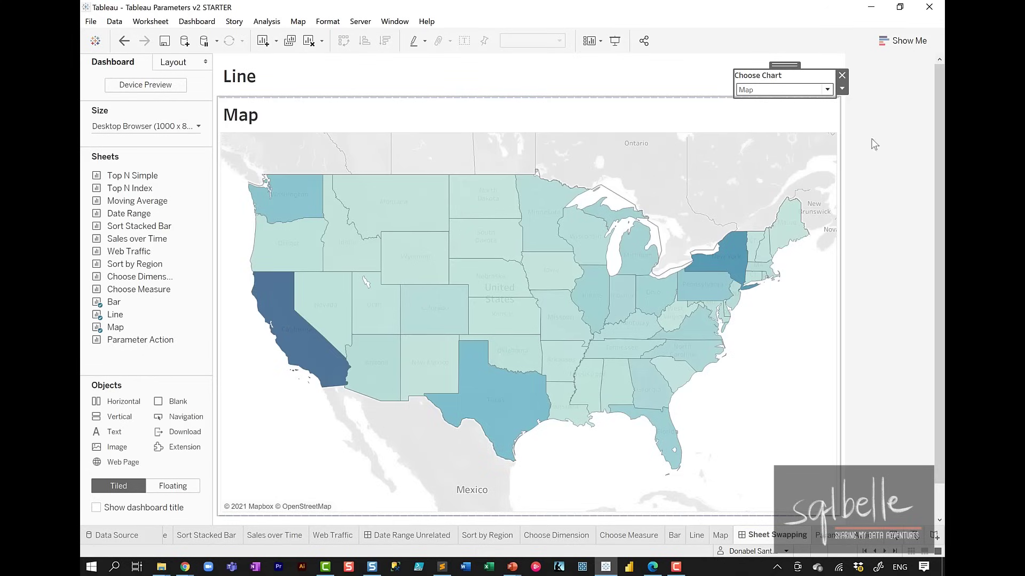
Hide the titles of the Line and Map sheets on the Sheet Swapping dashboard
scroll(936, 91, down, 1)
scroll(920, 94, up, 1)
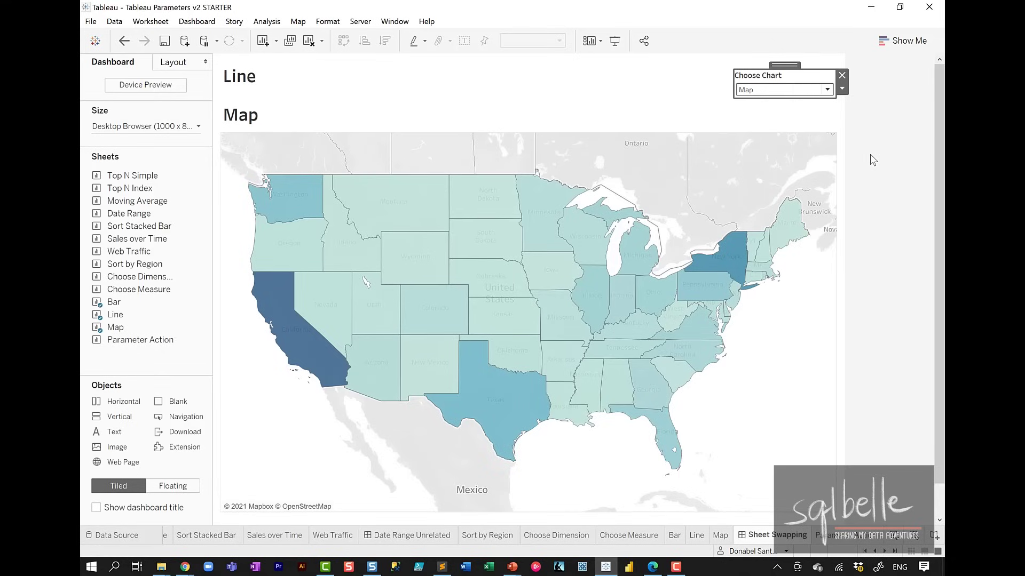
right_click(282, 82)
click(298, 112)
right_click(261, 79)
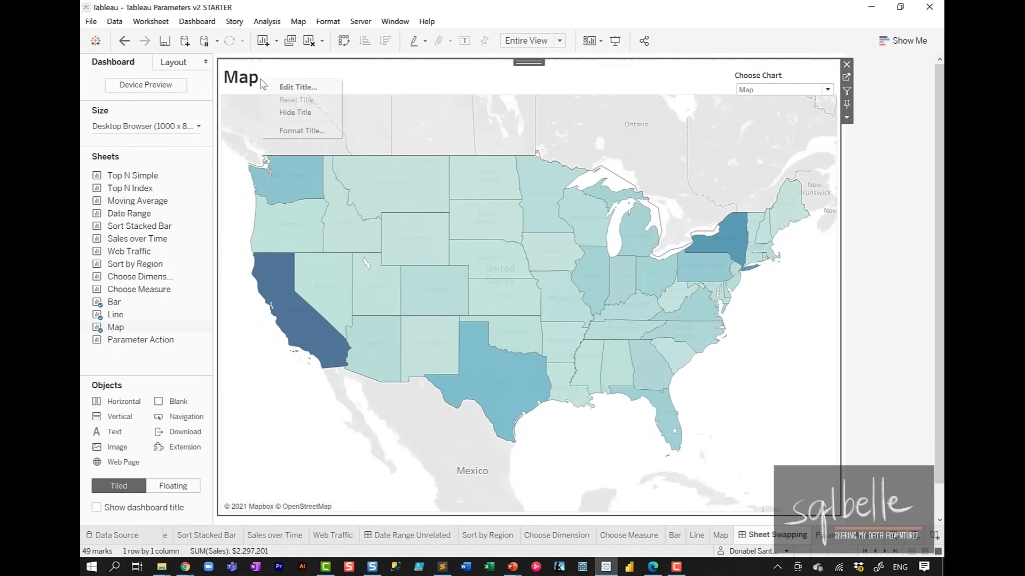
click(277, 110)
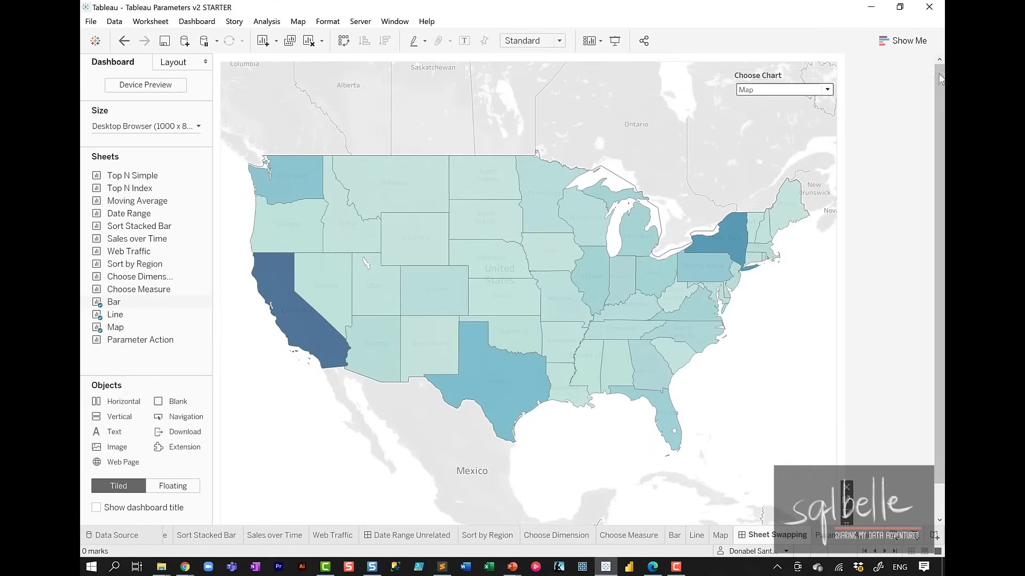
Check the title-free dashboard by switching Choose Chart to All, Bar, Line and Map in turn
click(816, 96)
click(816, 94)
click(773, 99)
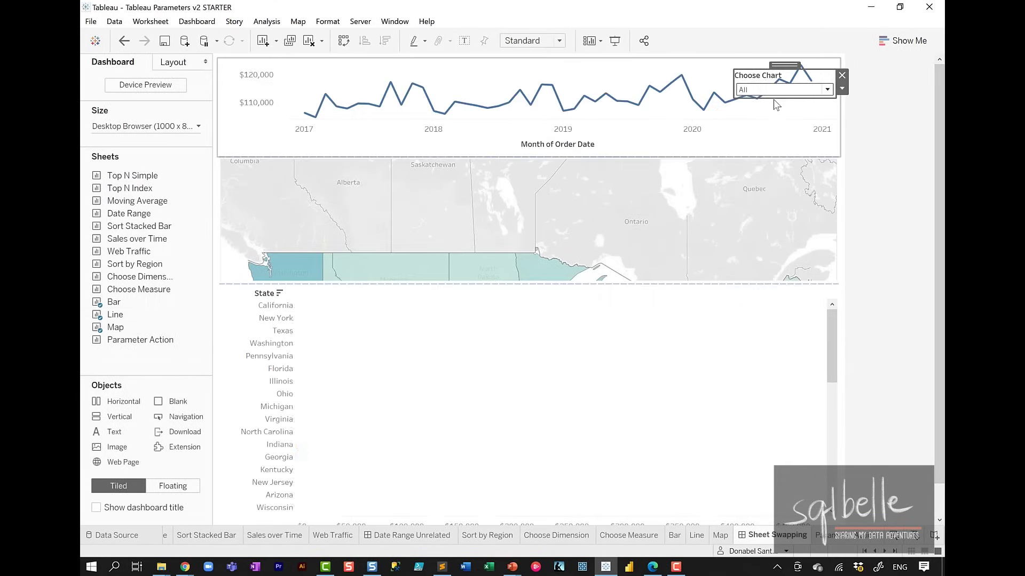
click(779, 90)
click(761, 110)
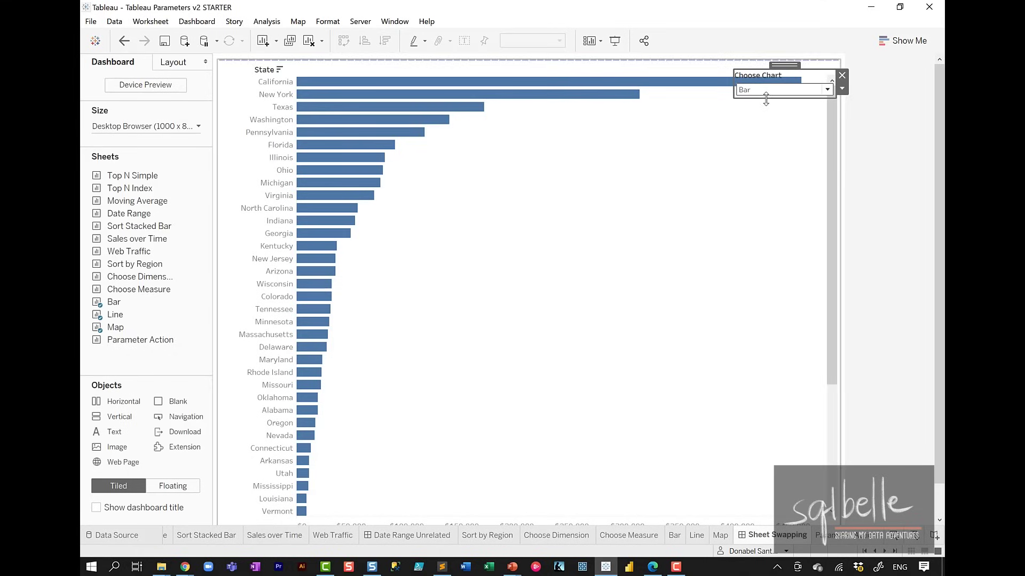
click(766, 92)
click(757, 120)
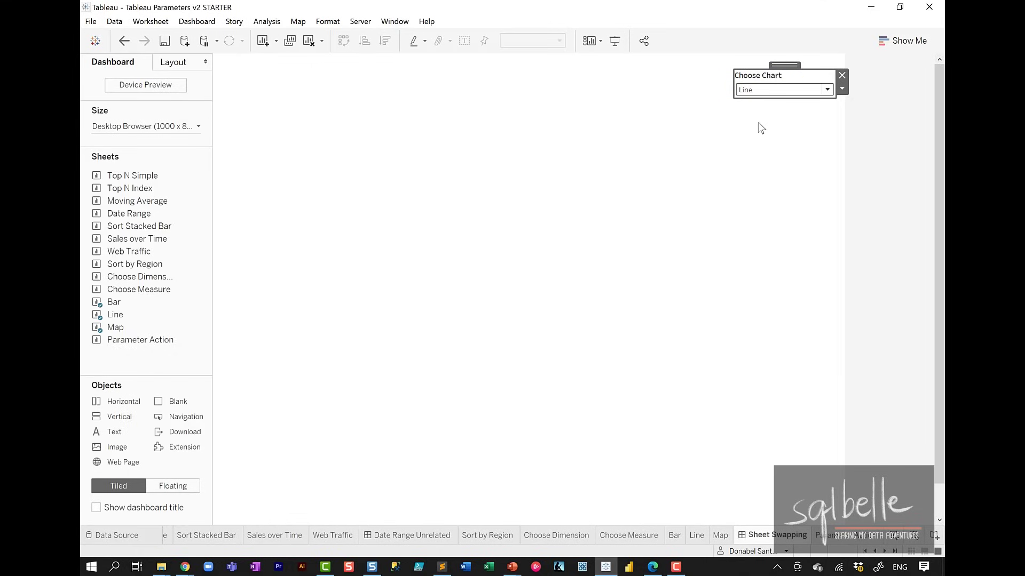
click(774, 89)
click(754, 131)
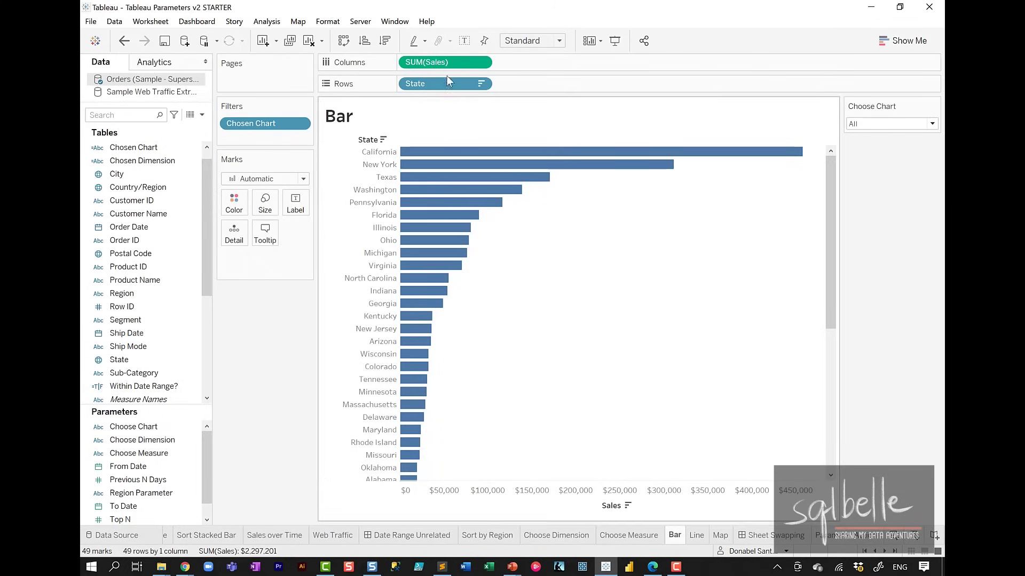
Show an interactive filter for SUM(Sales) on the Bar sheet
click(482, 63)
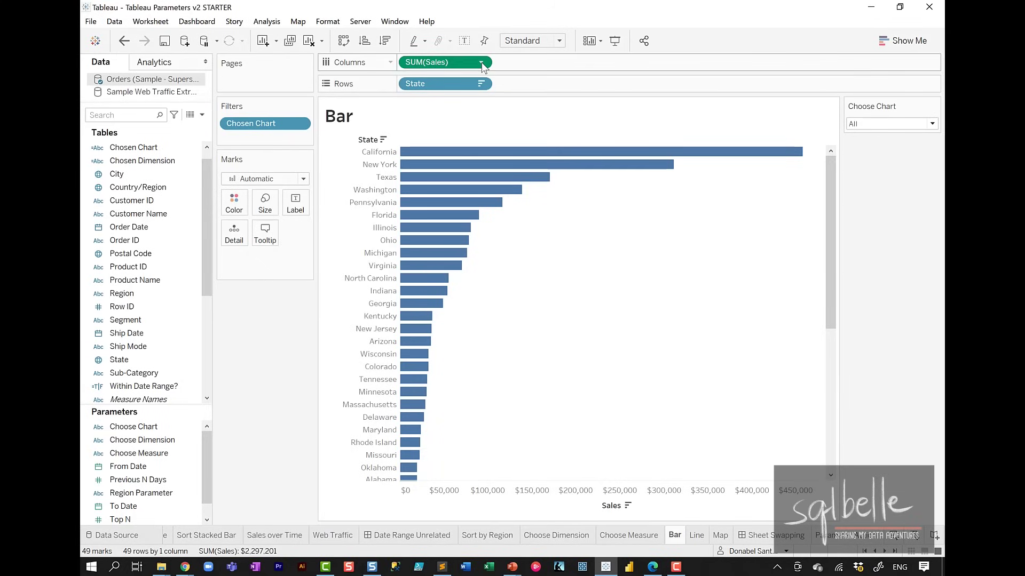
click(454, 101)
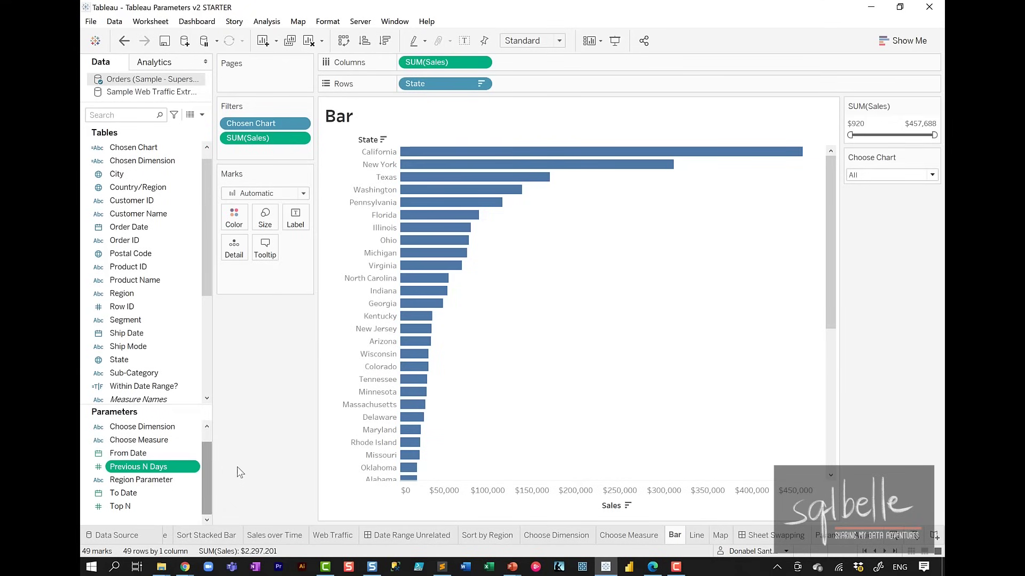
Examine the Previous N Days parameter's settings and the SUM(Sales) filter's options for applying to worksheets
right_click(182, 469)
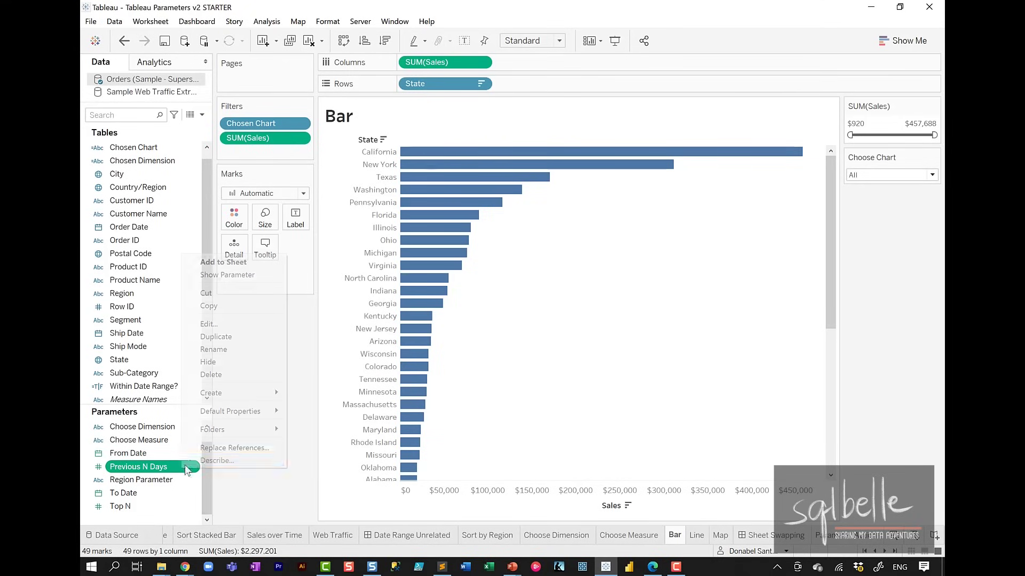
click(223, 324)
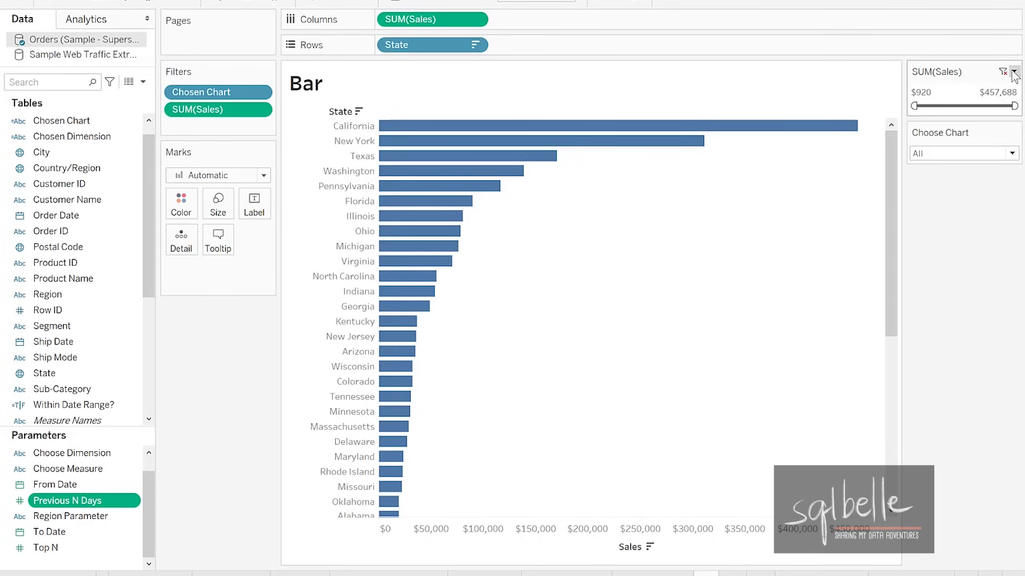
click(1013, 71)
mouse_move(972, 127)
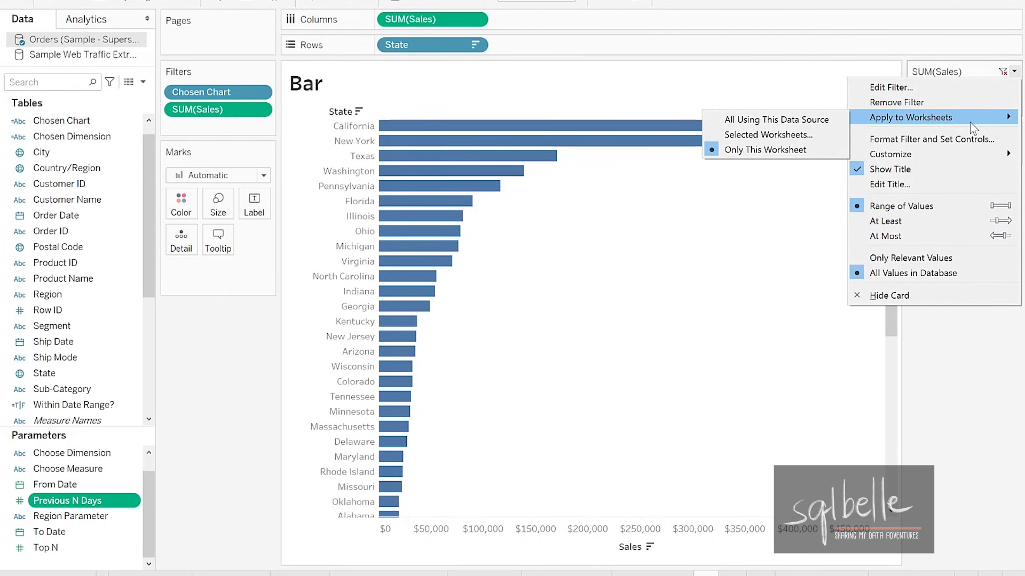
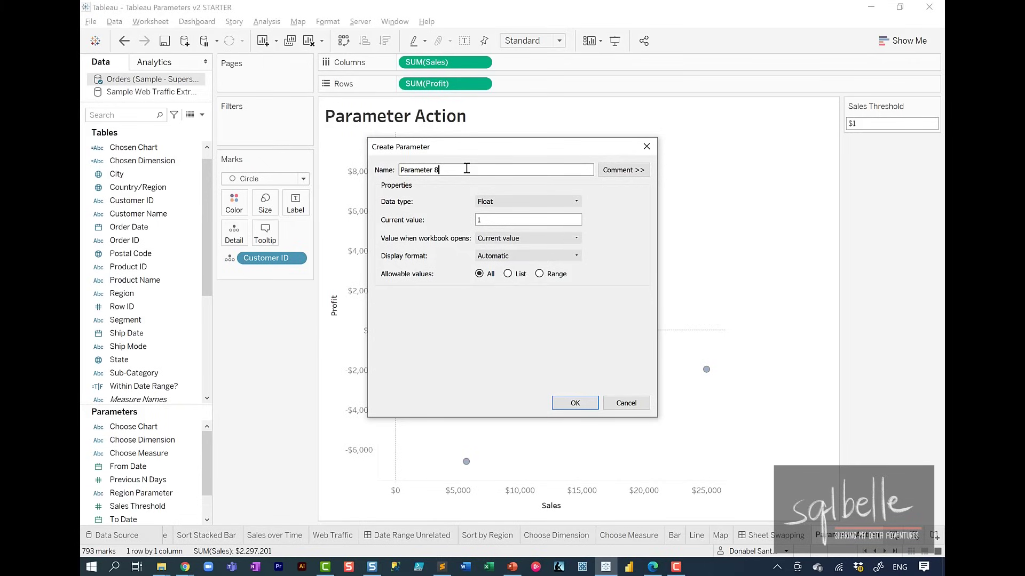
Name the new parameter Profit Threshold and set its data type to Integer
triple_click(466, 168)
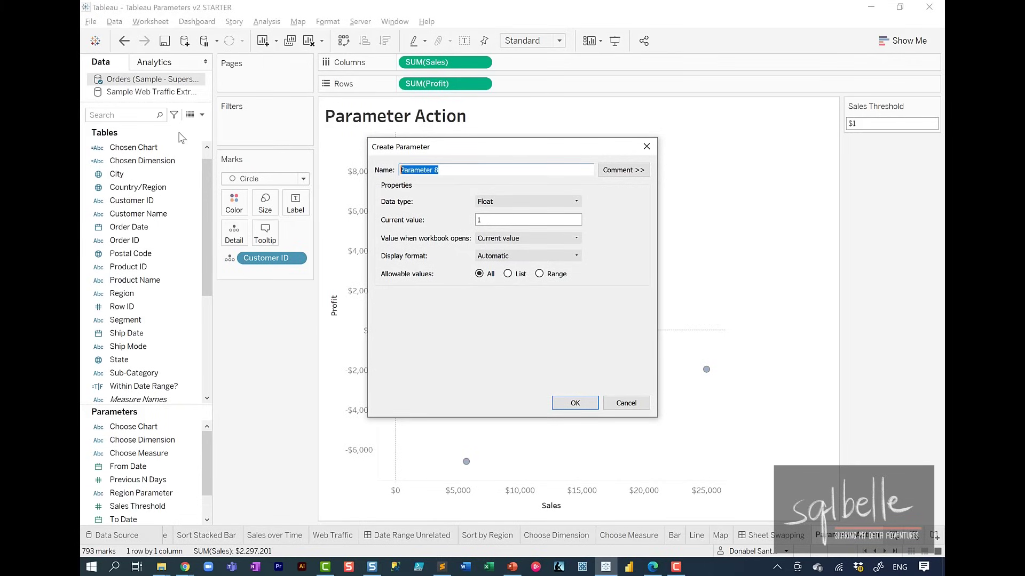
text(Profit Threshold)
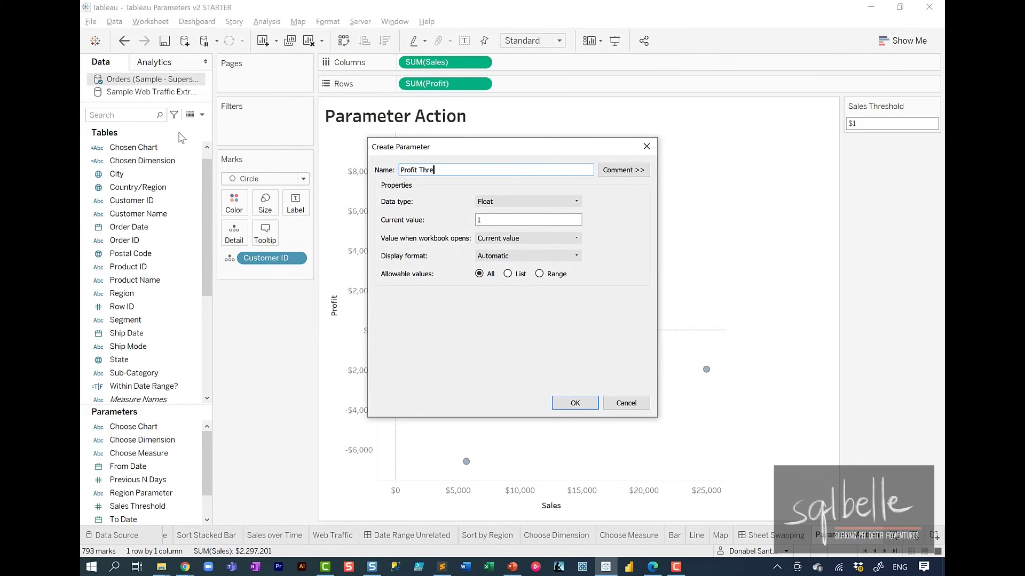
click(521, 201)
click(513, 208)
key(Down)
Finish Profit Threshold with a Currency (Custom) format at 0 decimal places and show its control on the Parameter Action sheet
click(525, 255)
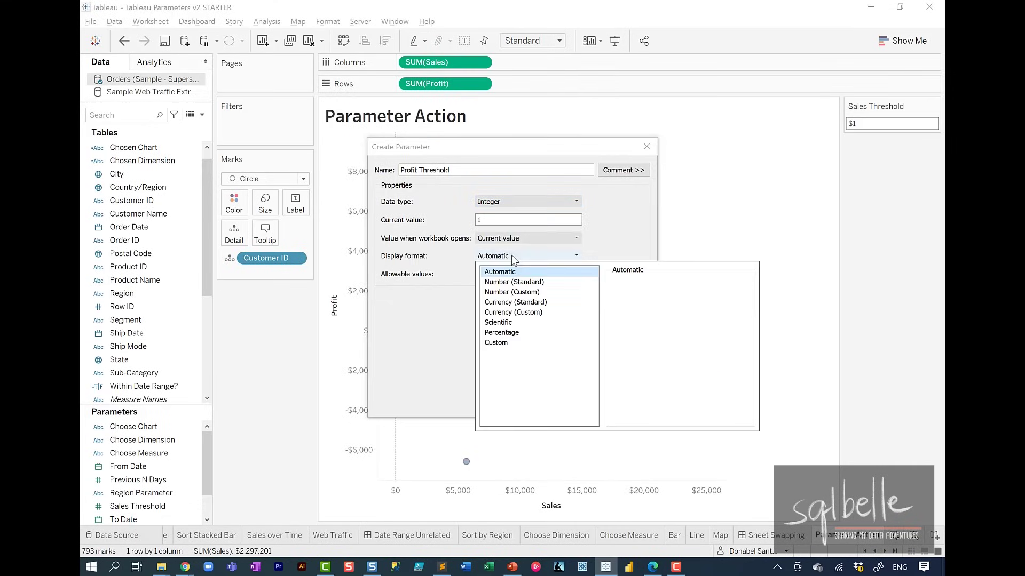
click(514, 312)
click(646, 299)
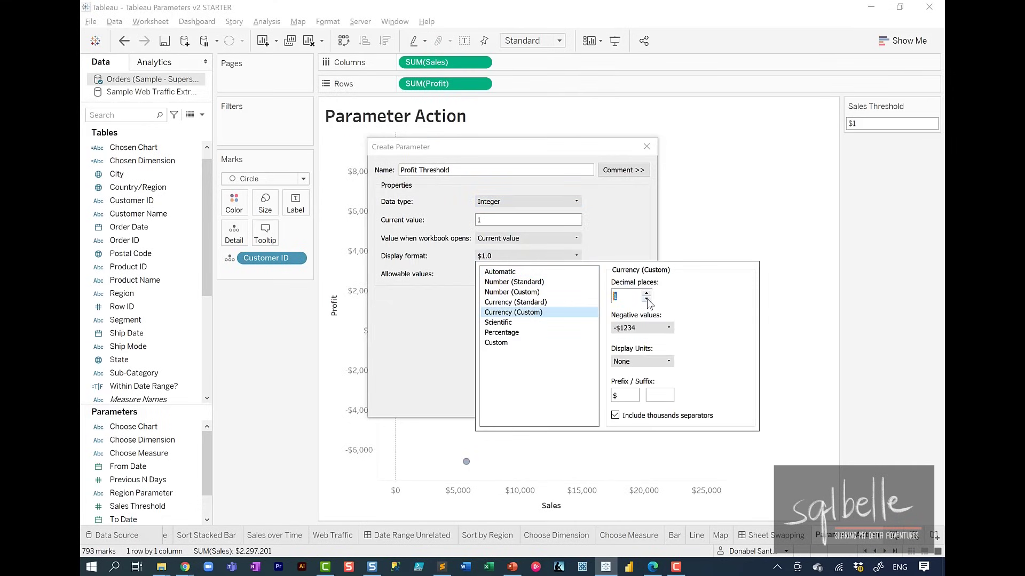
click(646, 299)
click(438, 308)
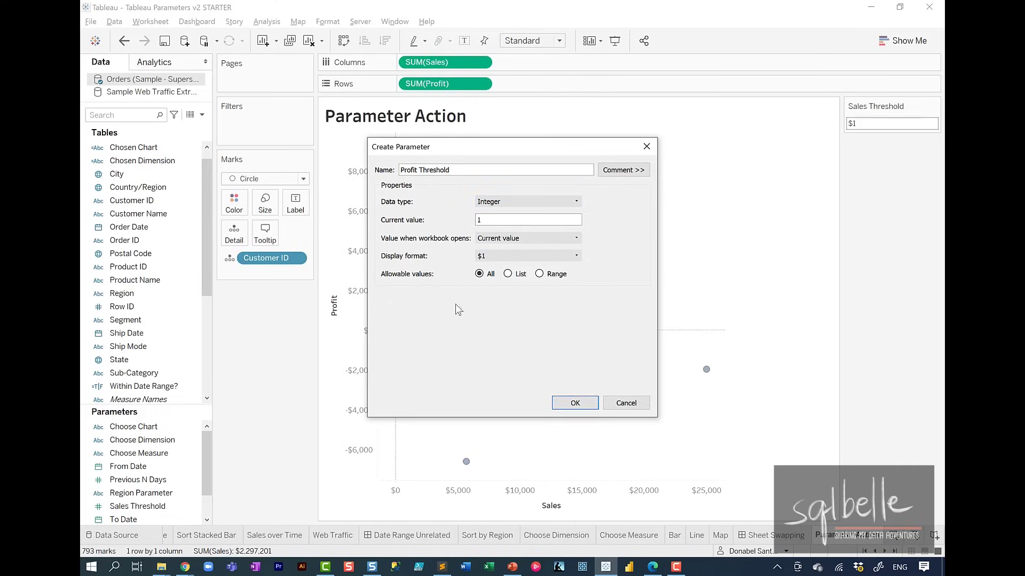
click(575, 403)
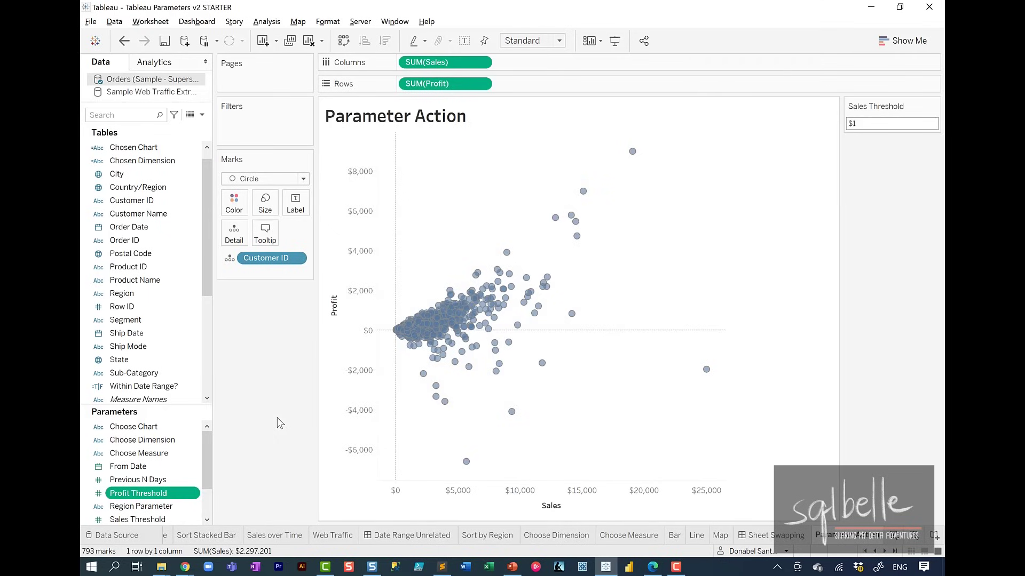
right_click(168, 493)
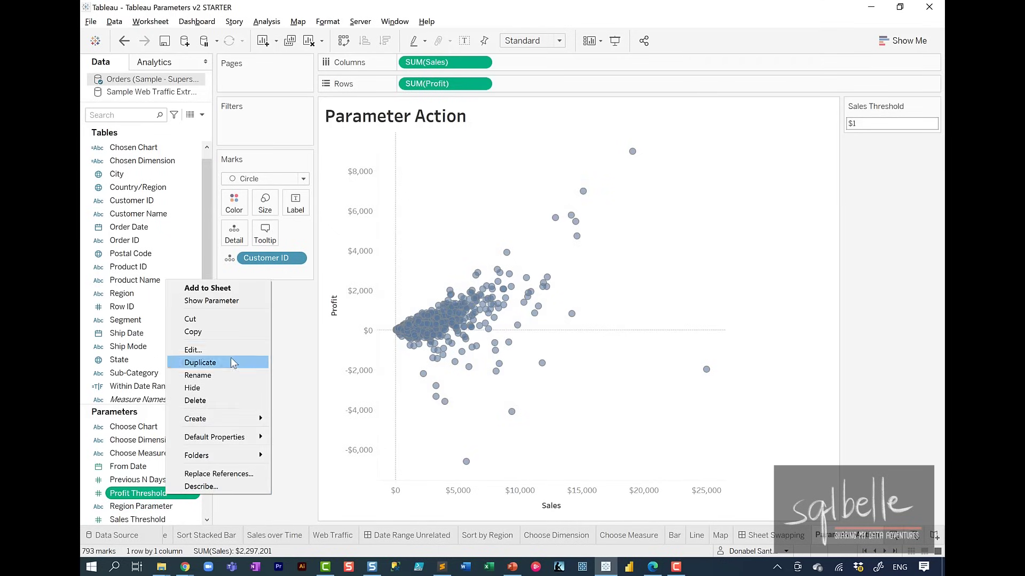
click(236, 300)
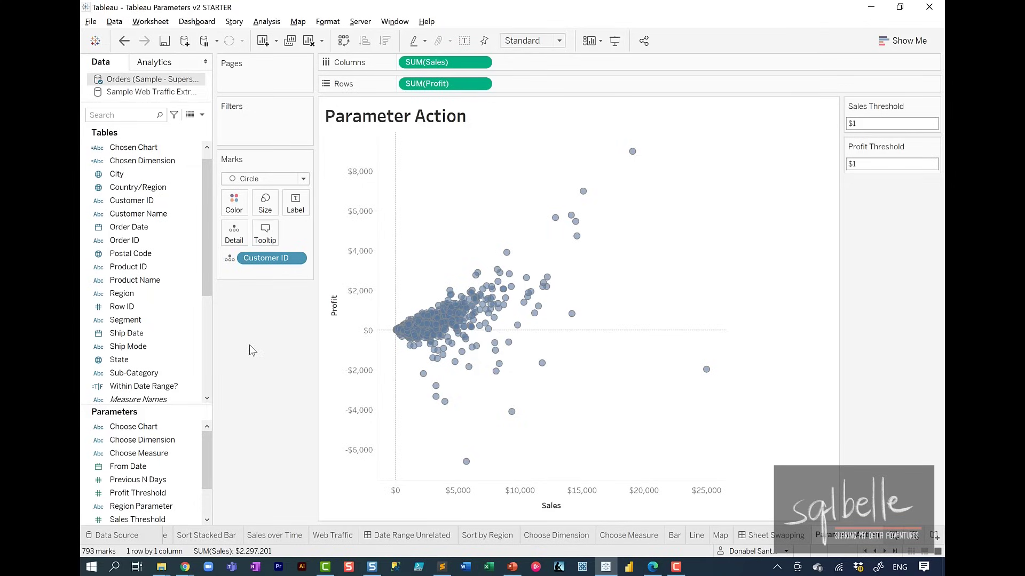
Add a table-wide reference line for SUM(Sales) to the scatter plot, using the Sales Threshold parameter as its value
click(163, 66)
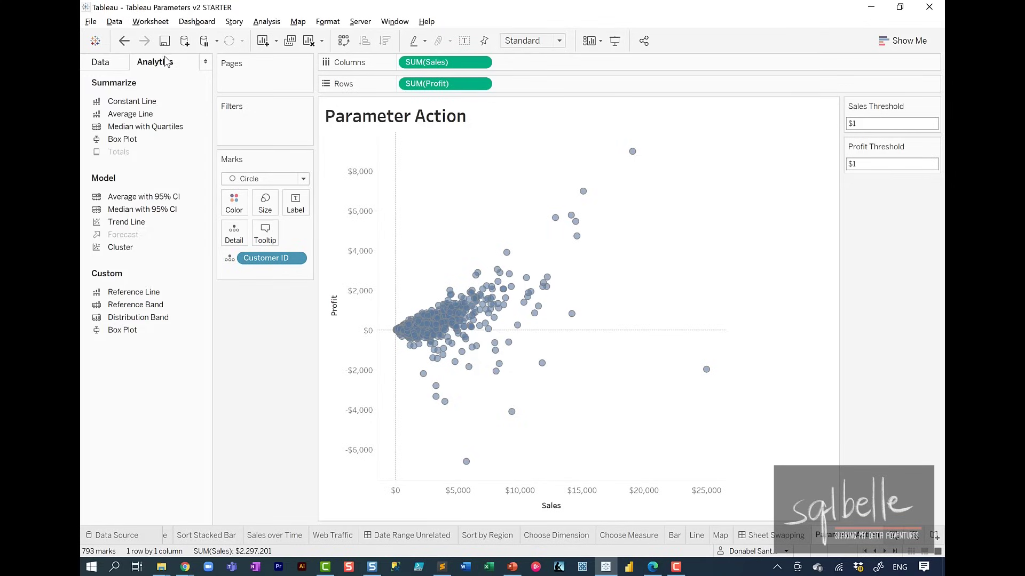
drag(149, 296, 440, 204)
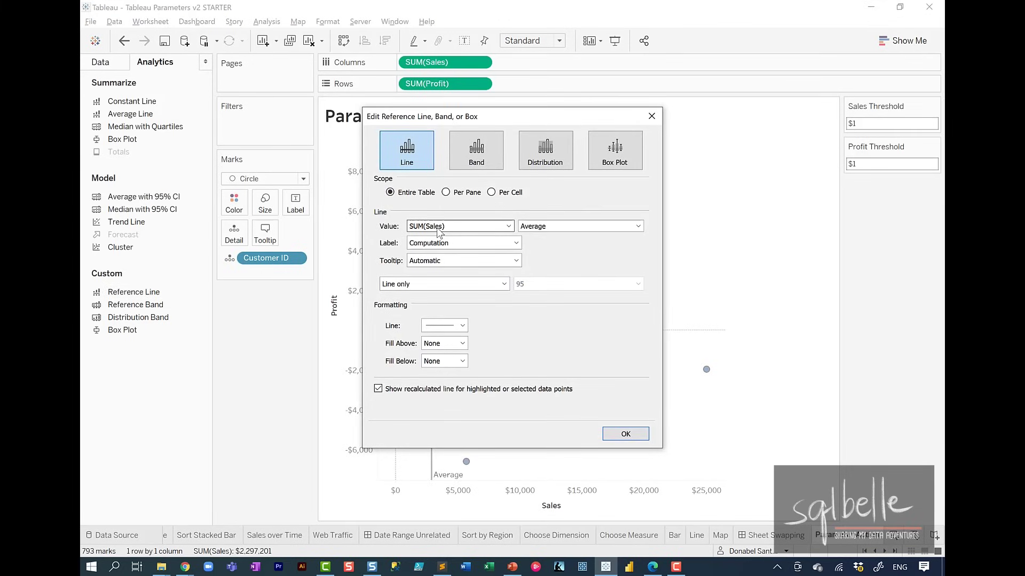
click(437, 227)
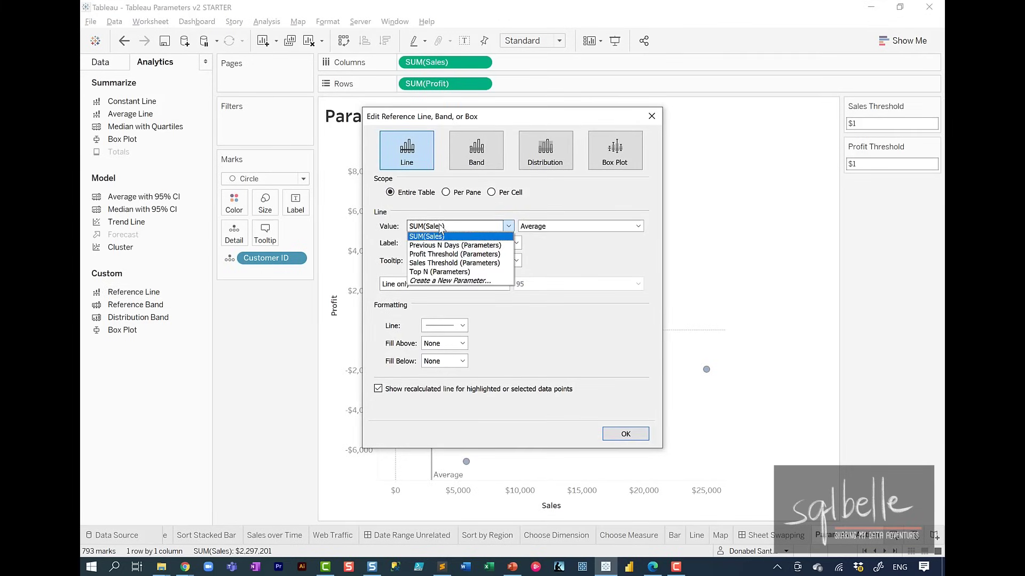
click(446, 263)
drag(448, 123, 579, 130)
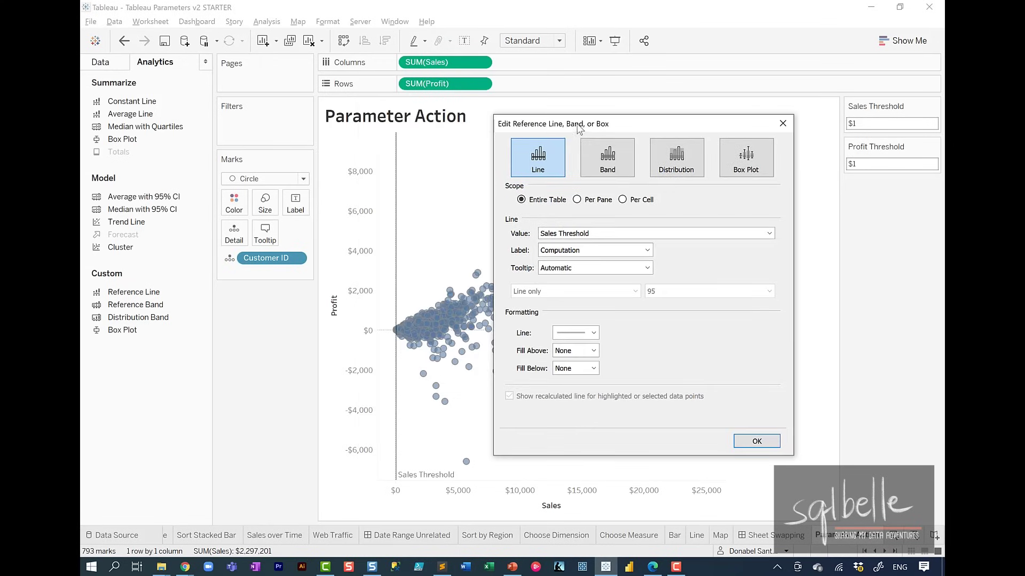
Give the Sales Threshold reference line the custom label "Sales: <Value>"
click(578, 250)
click(564, 286)
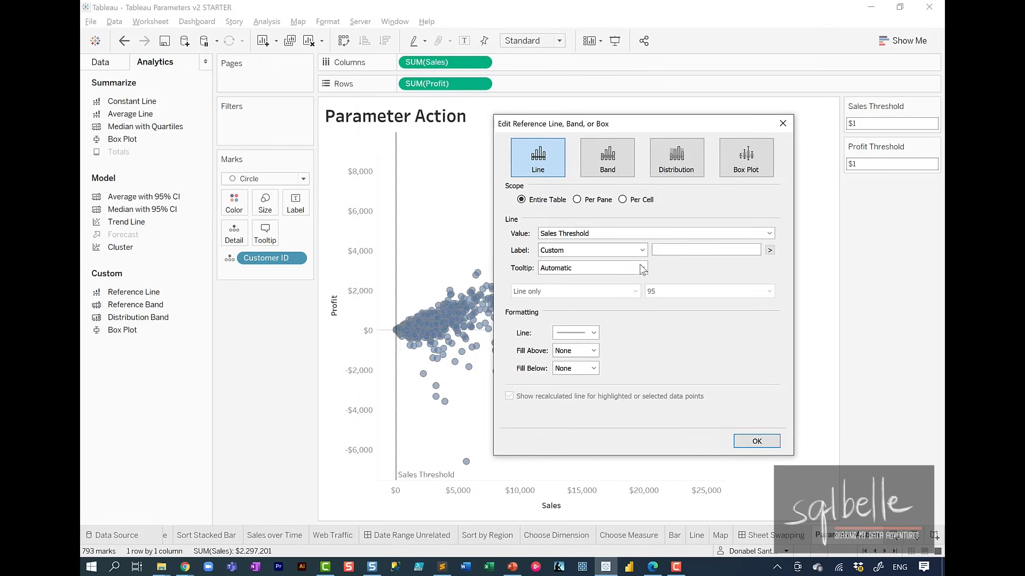
click(685, 251)
text(Sales:)
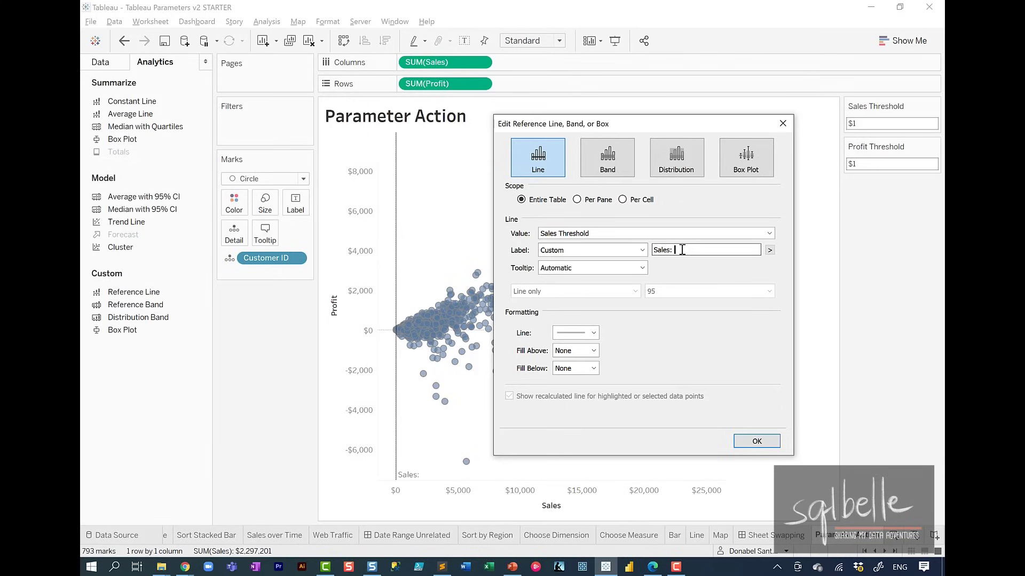
click(769, 250)
click(795, 300)
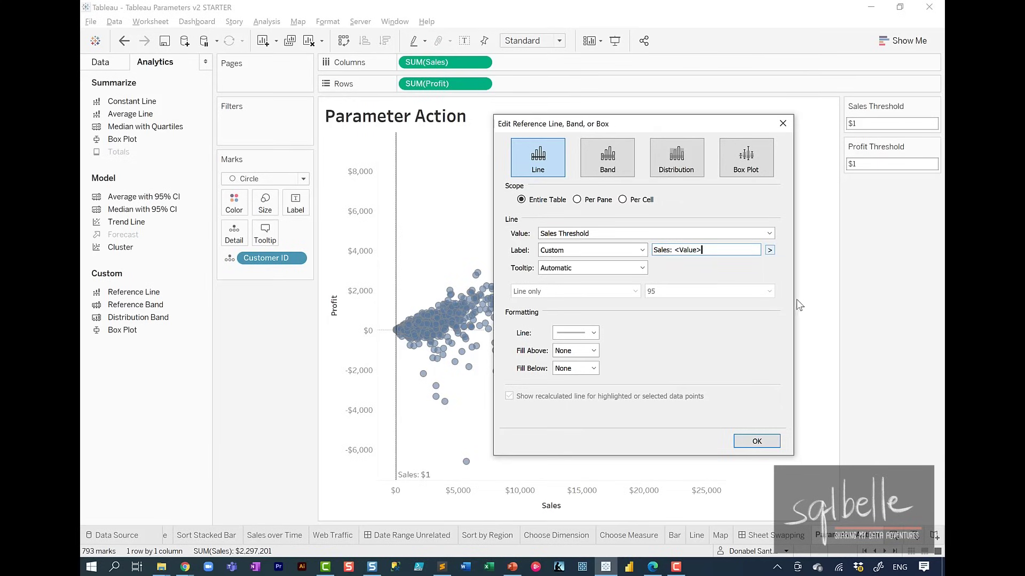
Make the Sales Threshold reference line dashed and fill the area below it with light gray
click(579, 334)
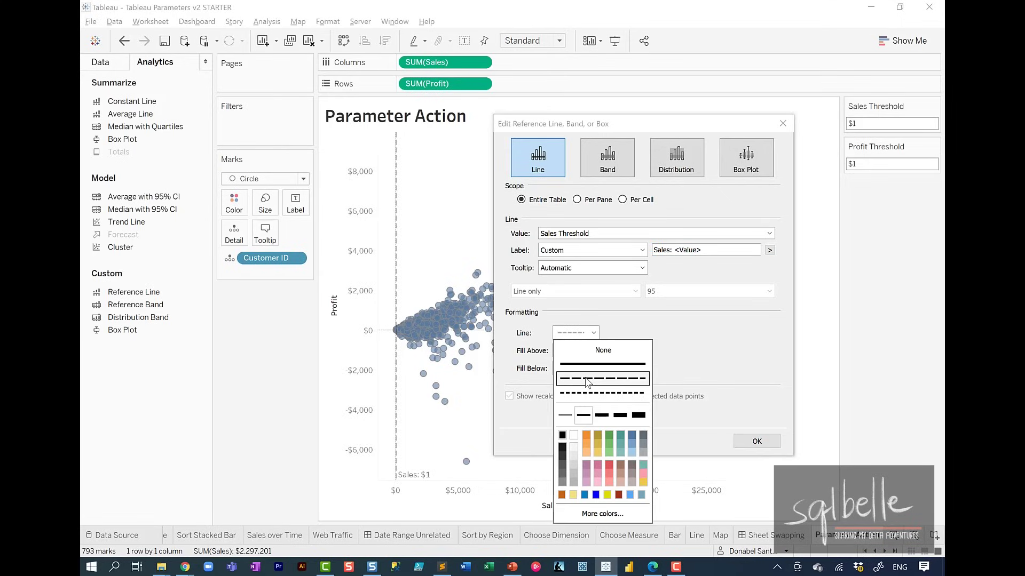
click(584, 379)
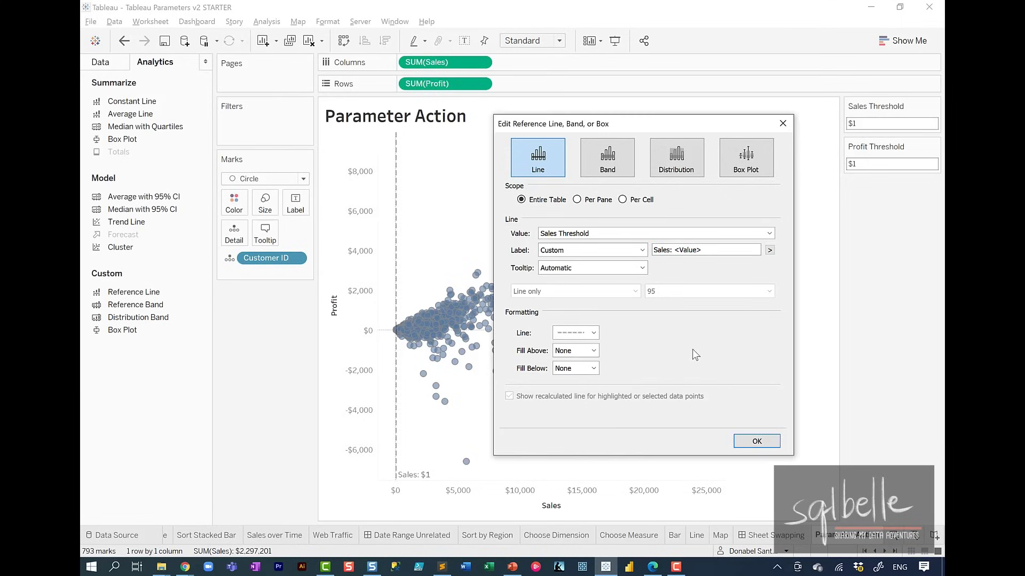
click(579, 368)
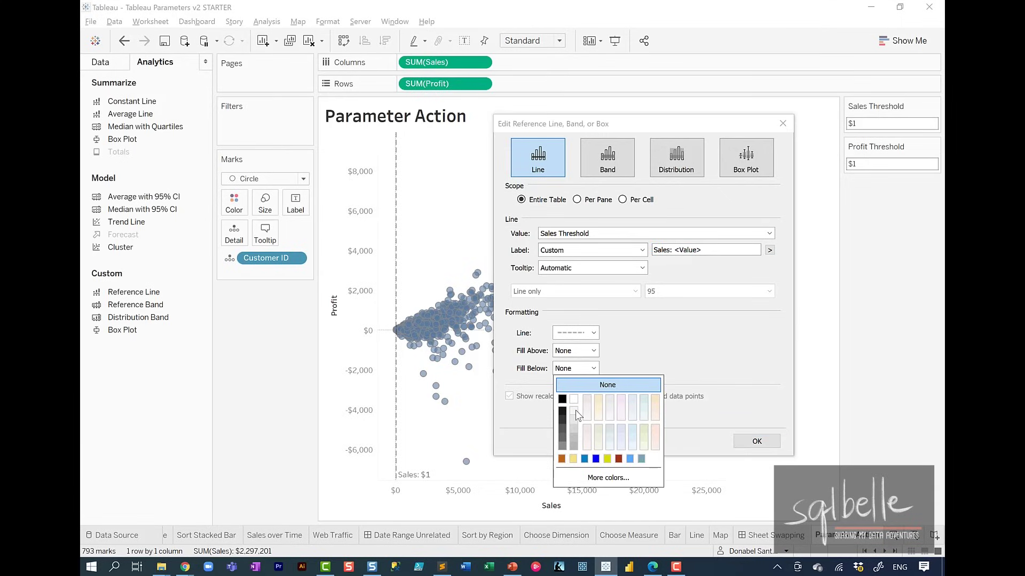
click(576, 410)
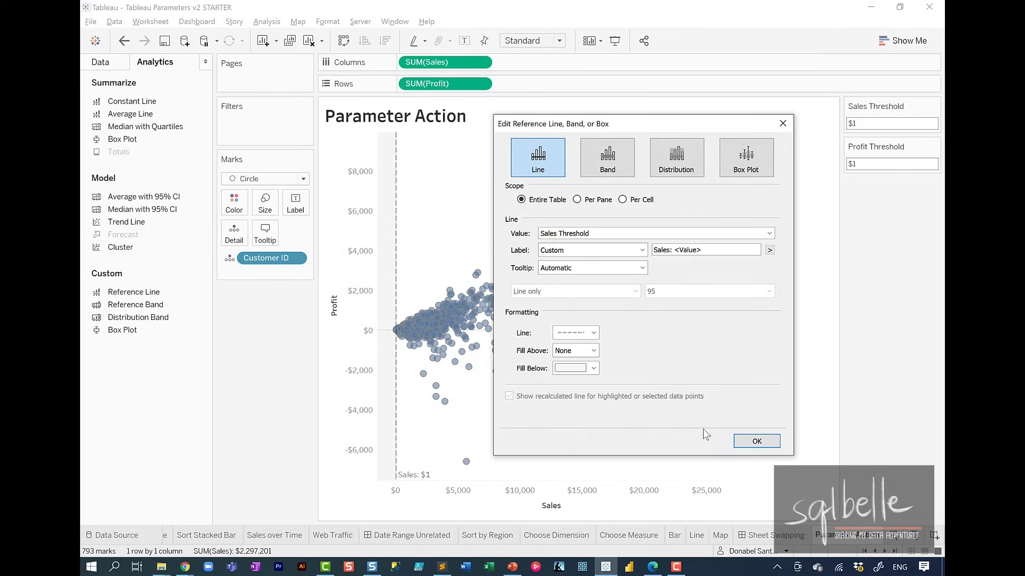
click(750, 443)
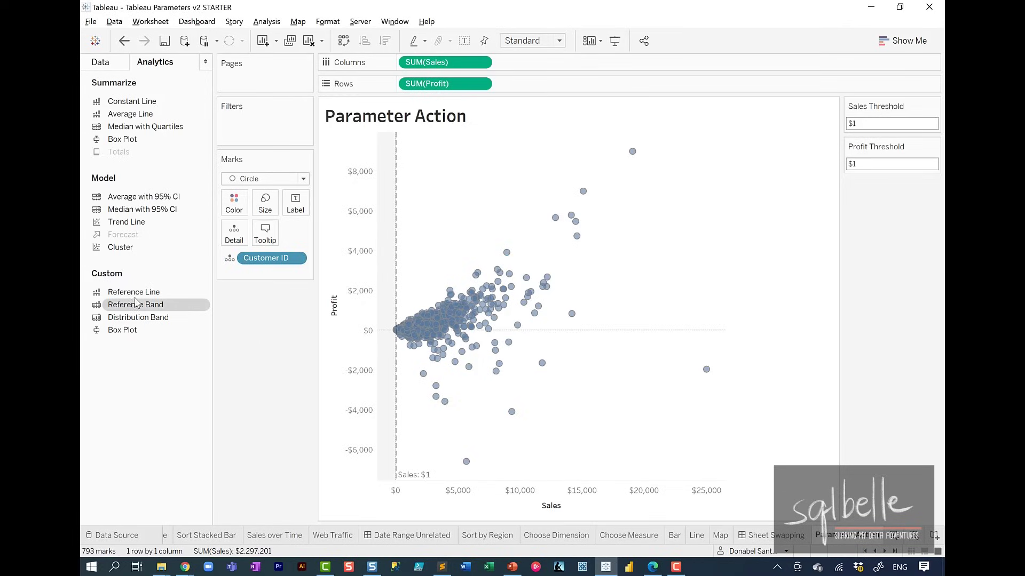
Add a table-wide reference line for SUM(Profit) to the scatter plot, using the Profit Threshold parameter as its value
drag(132, 297, 431, 218)
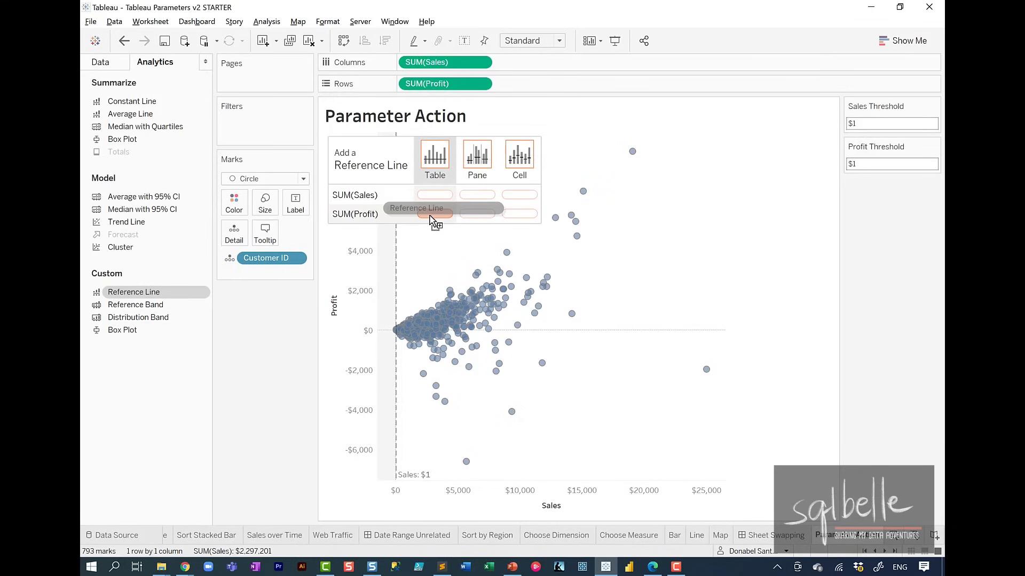
drag(431, 220, 433, 221)
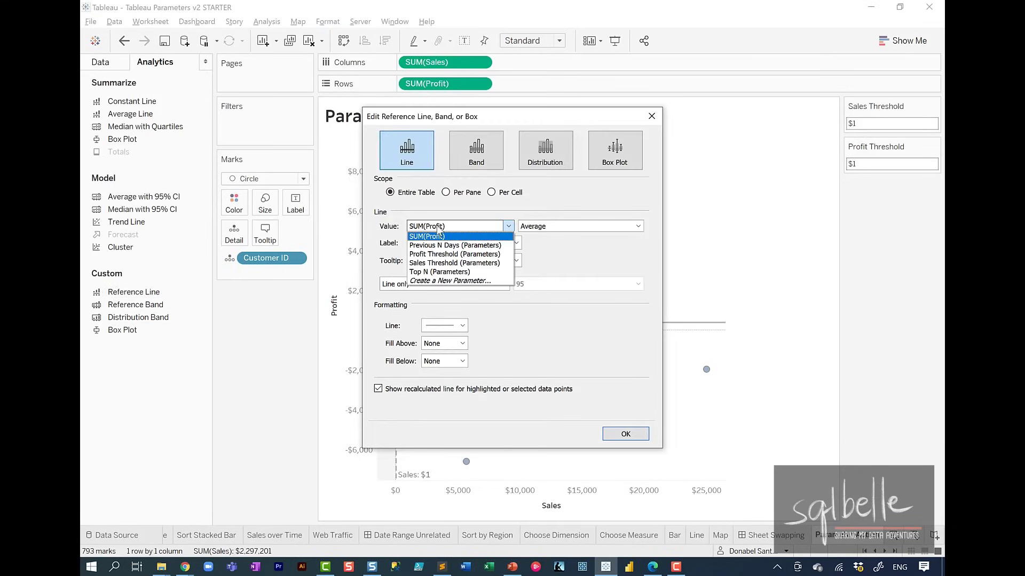
click(436, 254)
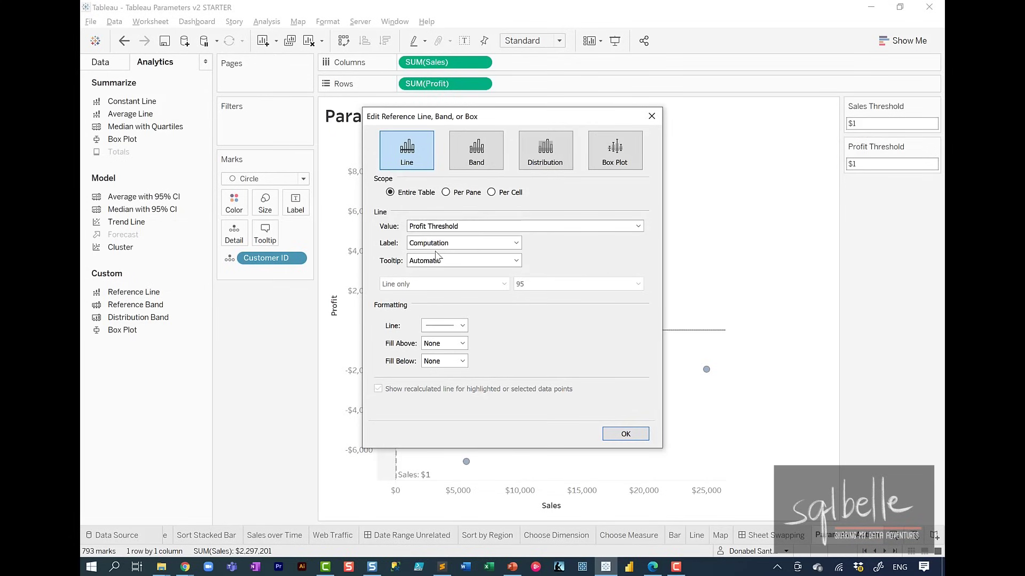
Give the Profit Threshold reference line the custom label "Profit: <Value>"
click(437, 243)
click(431, 281)
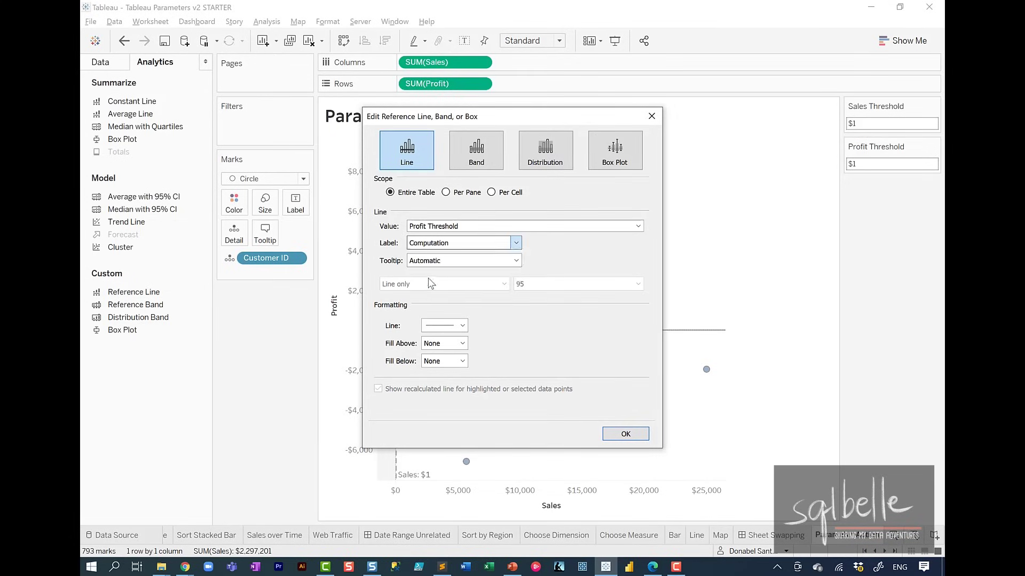
click(540, 239)
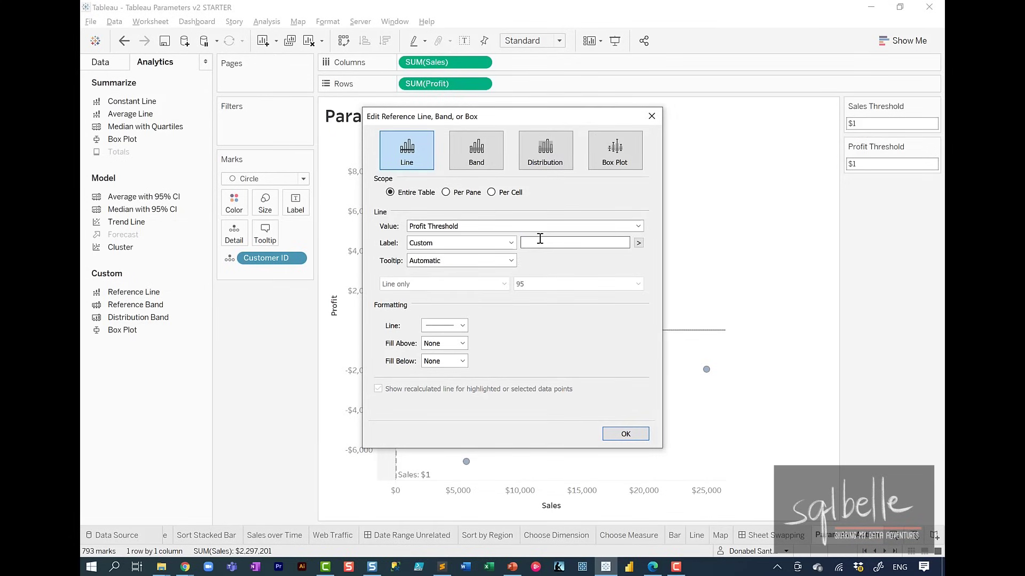
text(Profit :)
click(638, 243)
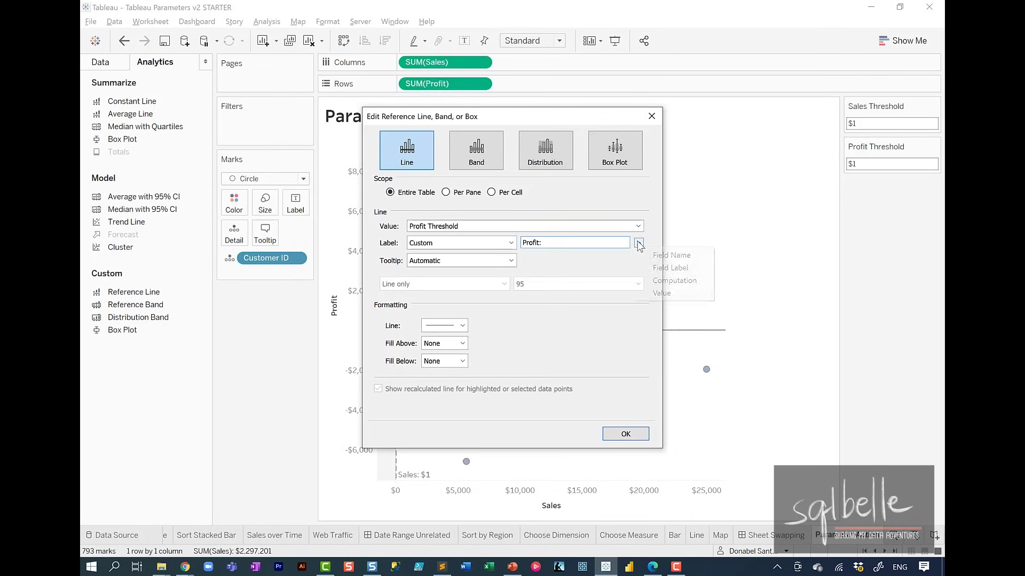
click(662, 293)
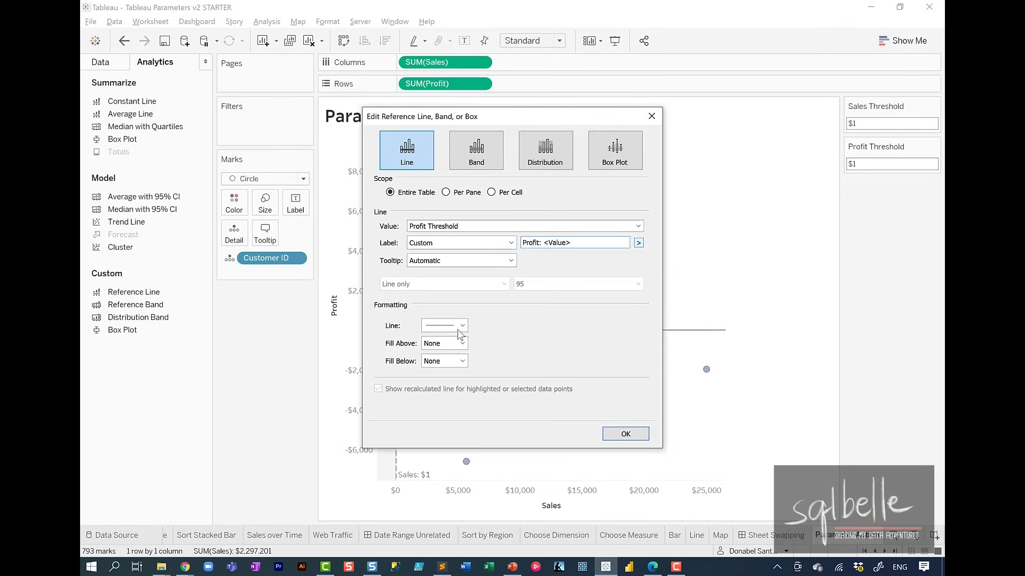
Make the Profit Threshold reference line dashed, fill the area below it with light gray, and accept the settings
click(445, 325)
click(454, 384)
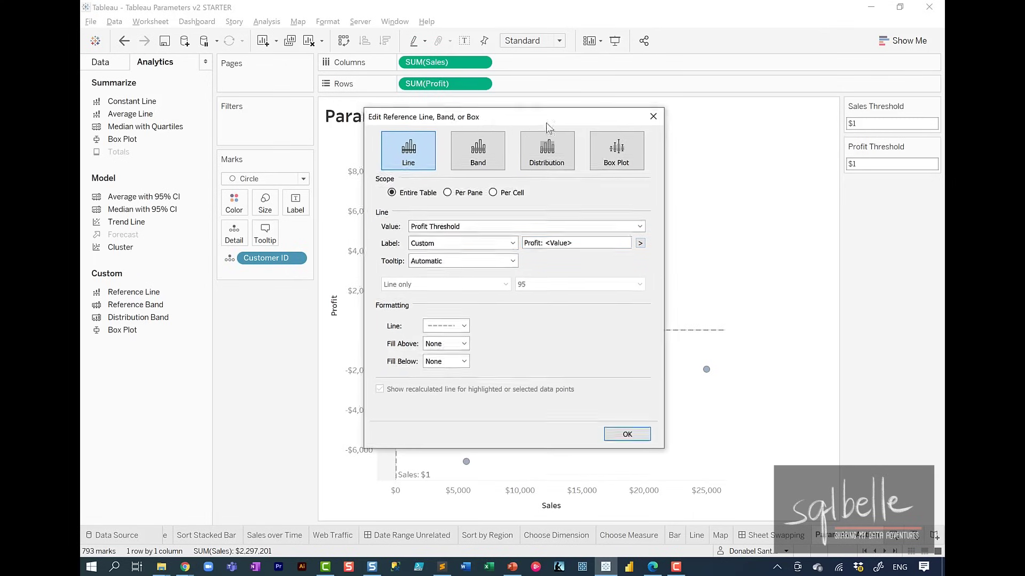
drag(483, 121, 627, 124)
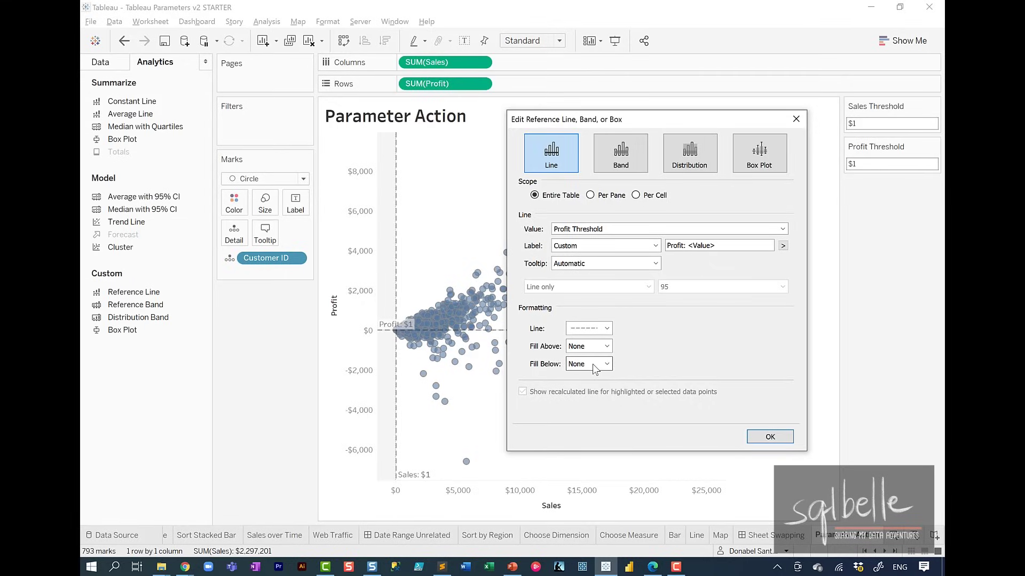
click(592, 364)
click(587, 409)
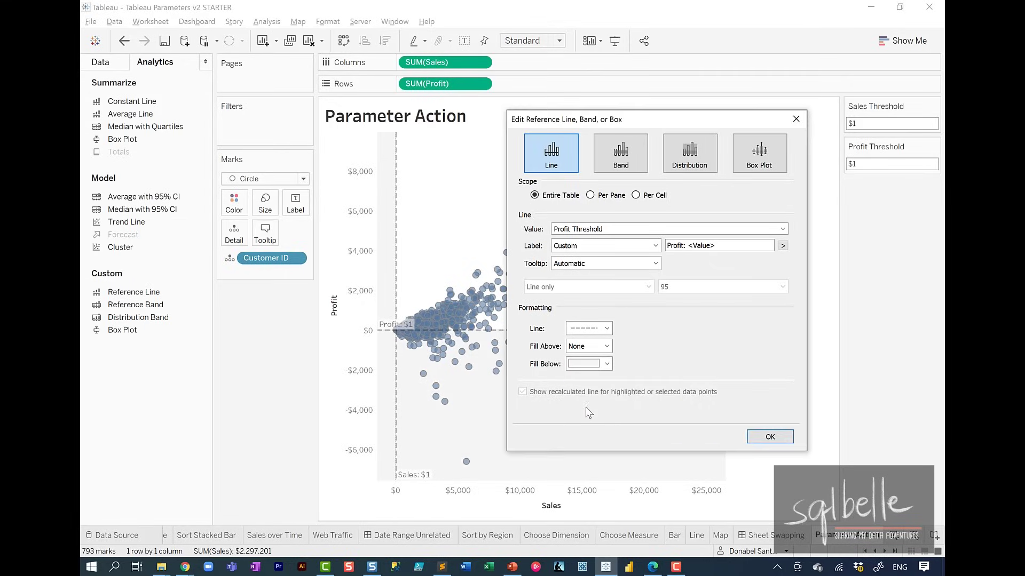
click(770, 437)
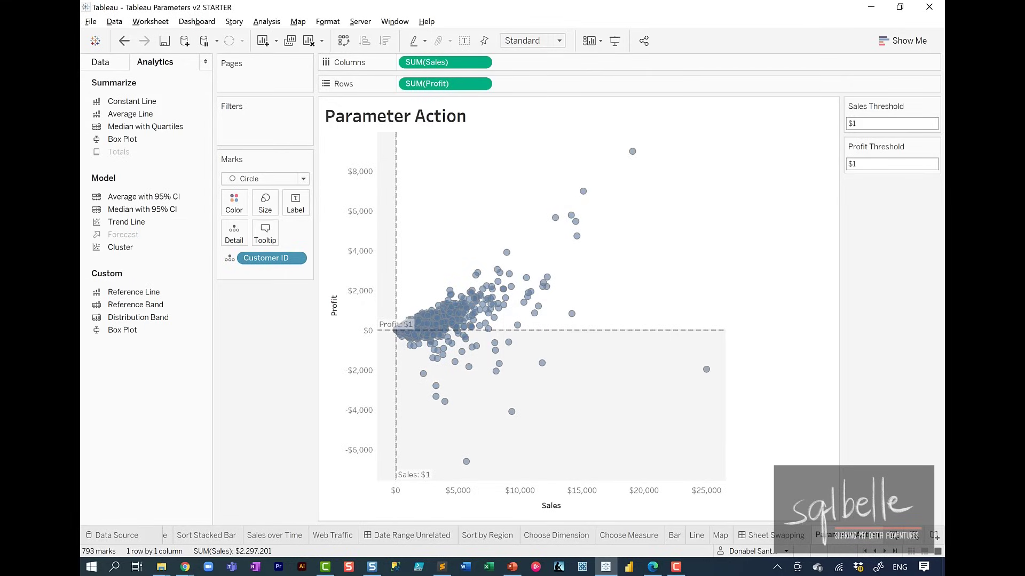
mouse_move(411, 311)
mouse_down()
mouse_move(424, 323)
mouse_move(688, 320)
mouse_move(688, 336)
mouse_up()
mouse_move(419, 455)
mouse_down()
mouse_move(448, 507)
mouse_move(428, 452)
mouse_move(382, 166)
mouse_move(428, 176)
mouse_up()
key(Escape)
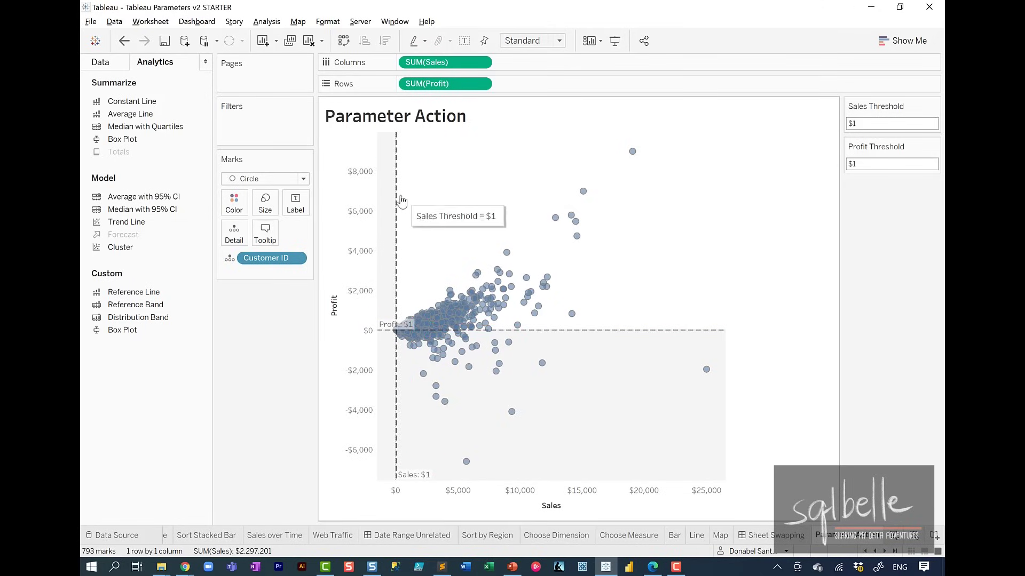
Format the Sales Threshold reference line's label with right horizontal and top vertical alignment
right_click(396, 198)
click(437, 216)
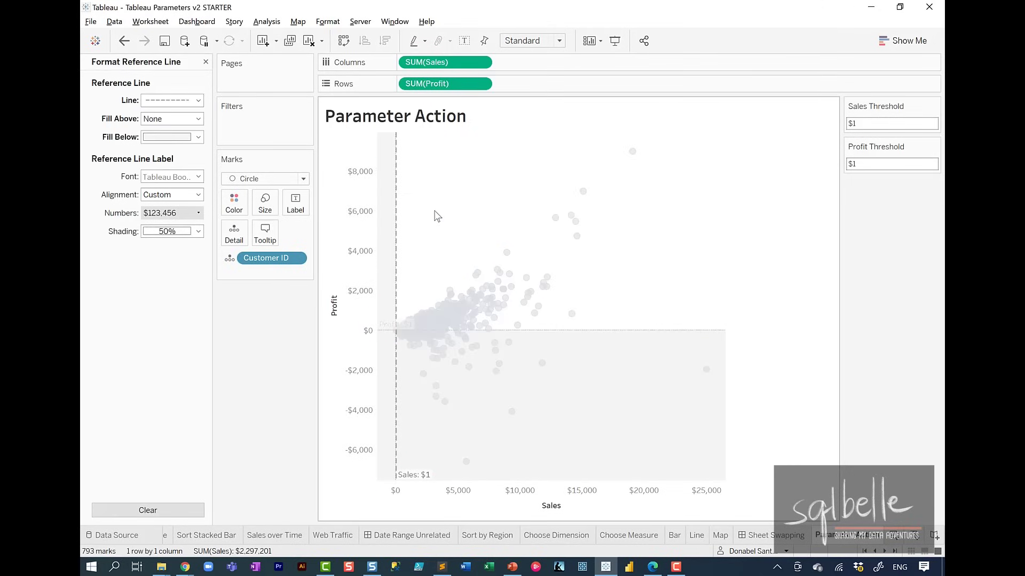
mouse_move(187, 143)
mouse_down()
mouse_move(81, 163)
mouse_move(190, 144)
mouse_move(148, 180)
mouse_move(216, 188)
mouse_up()
key(Escape)
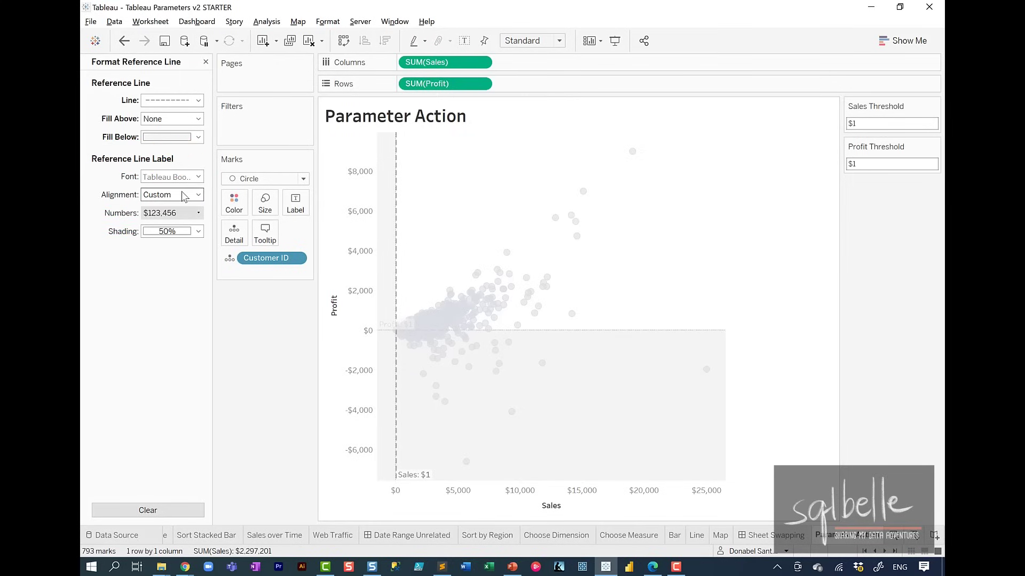
click(186, 194)
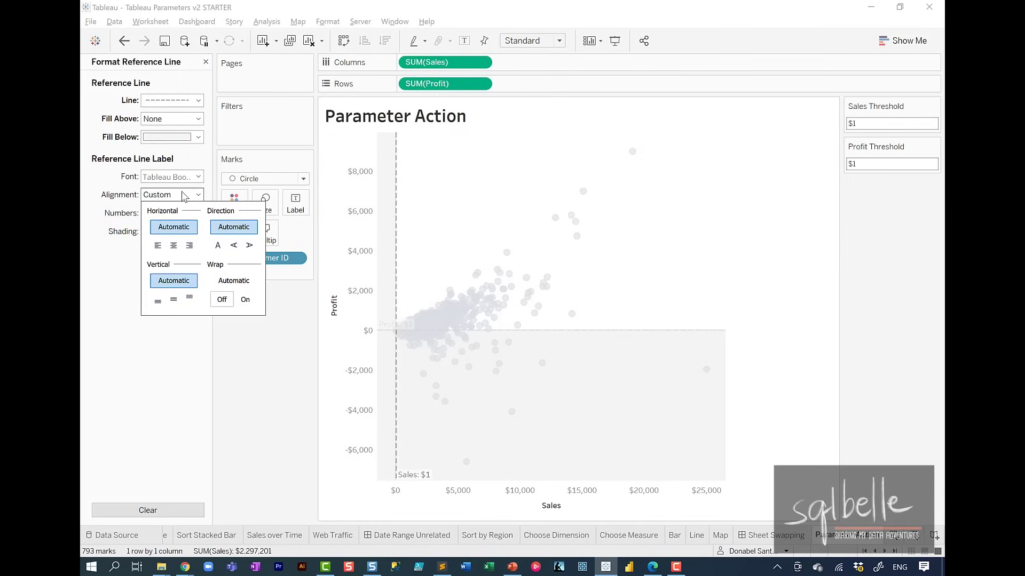
click(190, 246)
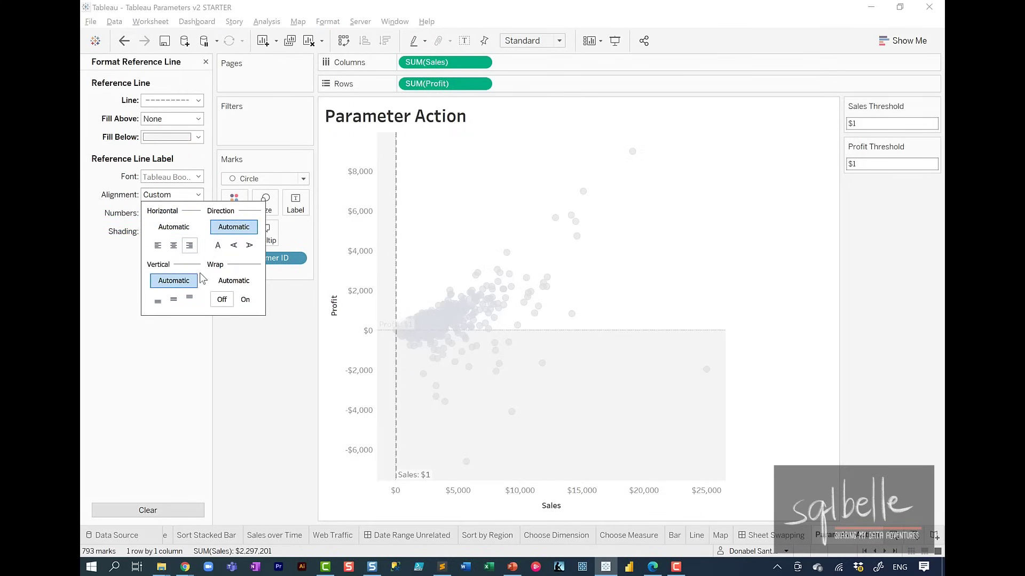
click(190, 300)
click(292, 356)
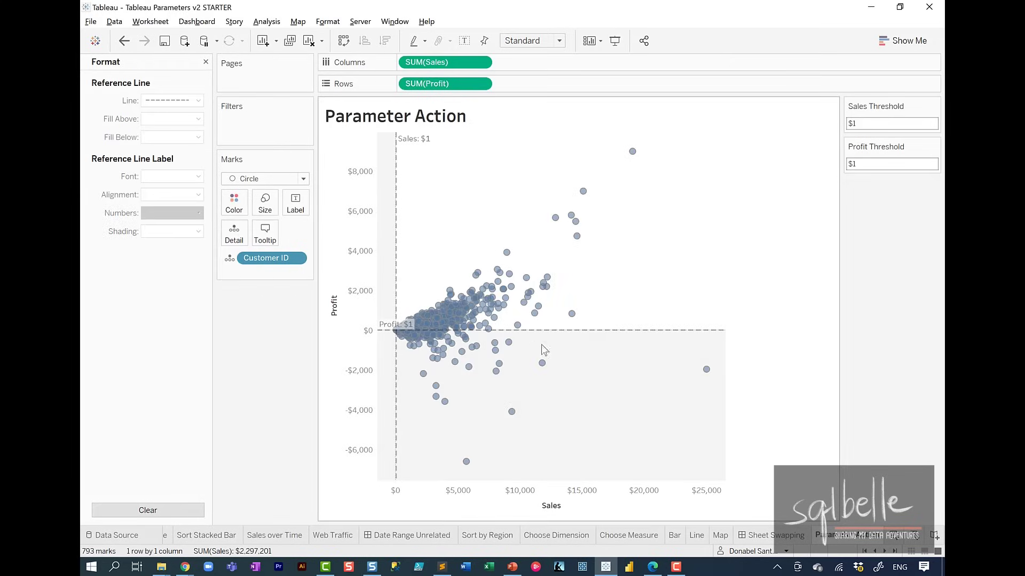
Format the Profit Threshold reference line's label with right horizontal and top vertical alignment, and close the formatting options
click(594, 332)
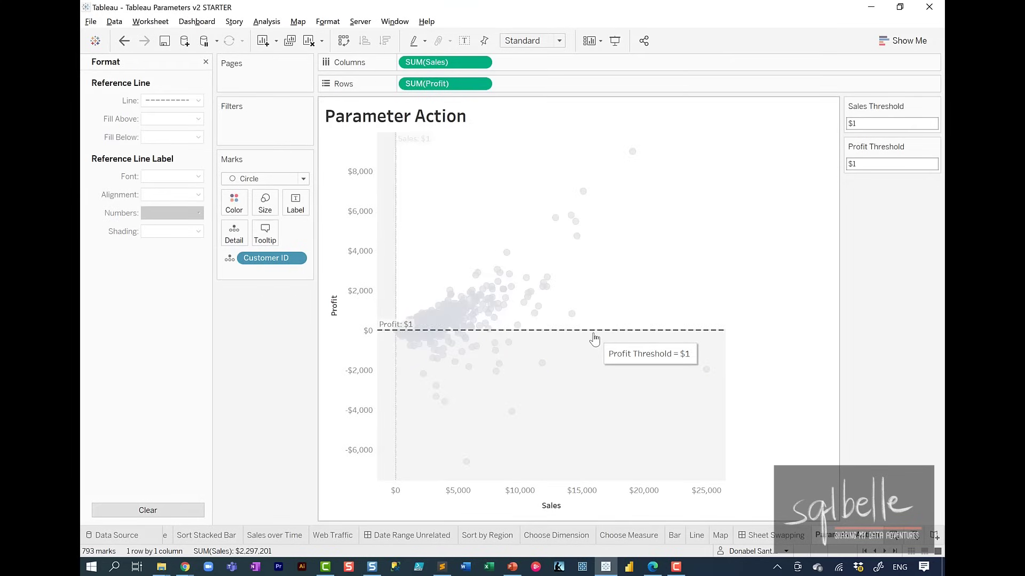
right_click(594, 339)
click(611, 351)
click(167, 197)
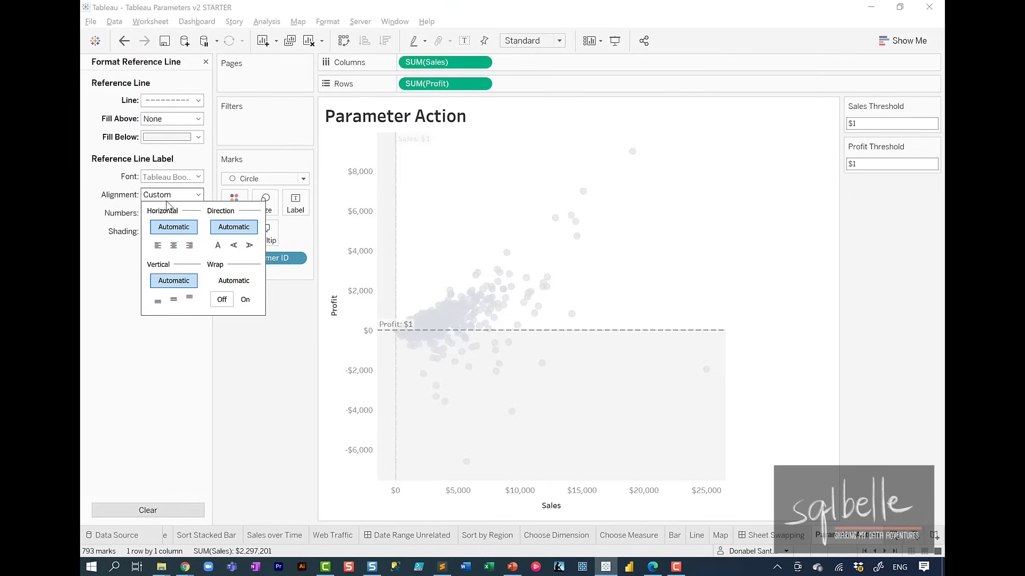
click(190, 245)
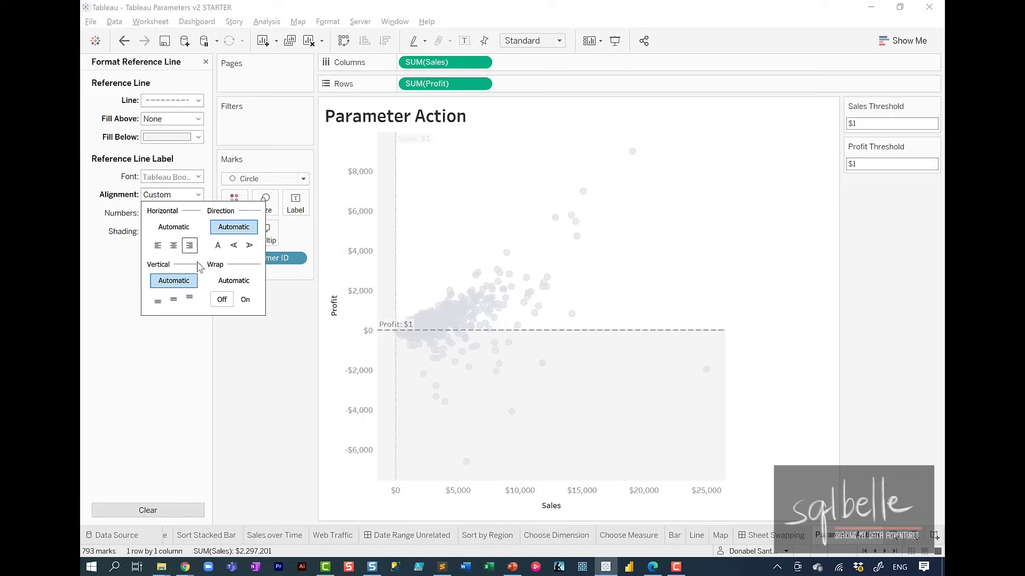
click(189, 299)
click(288, 370)
click(205, 62)
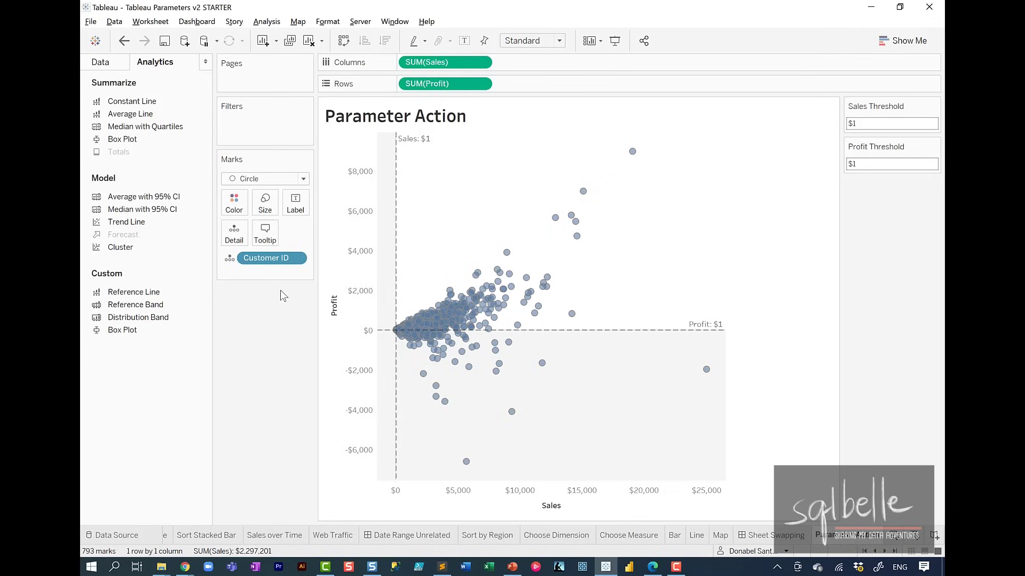
Set both the Sales Threshold and Profit Threshold parameters to 1000
click(871, 124)
text(1000)
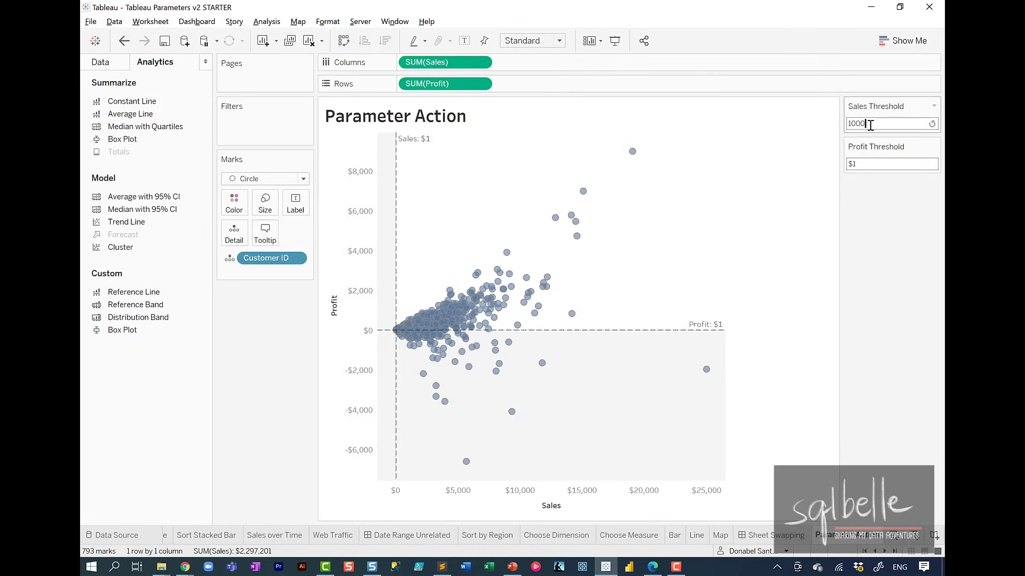
key(Return)
click(872, 164)
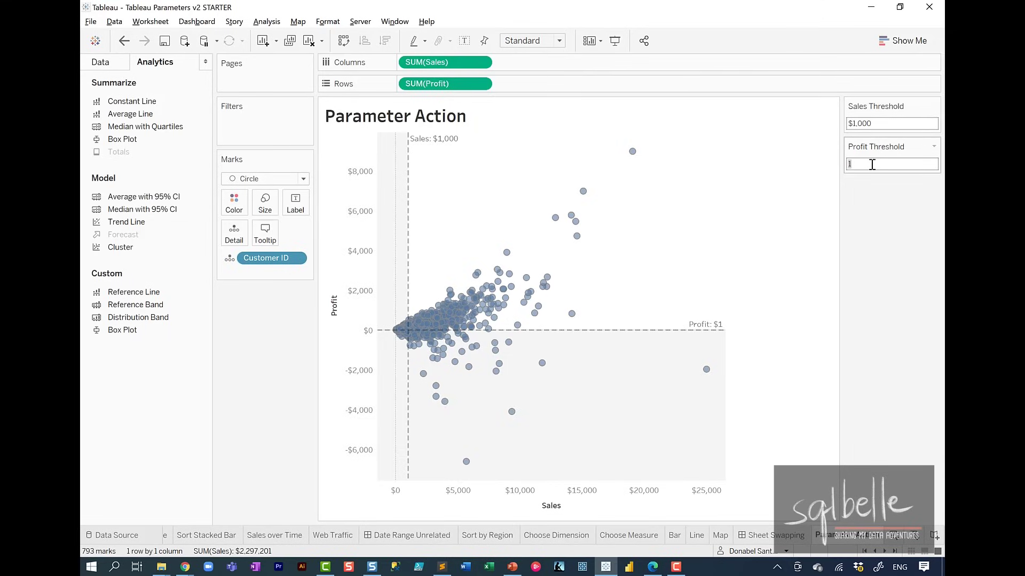
text(1000)
key(Return)
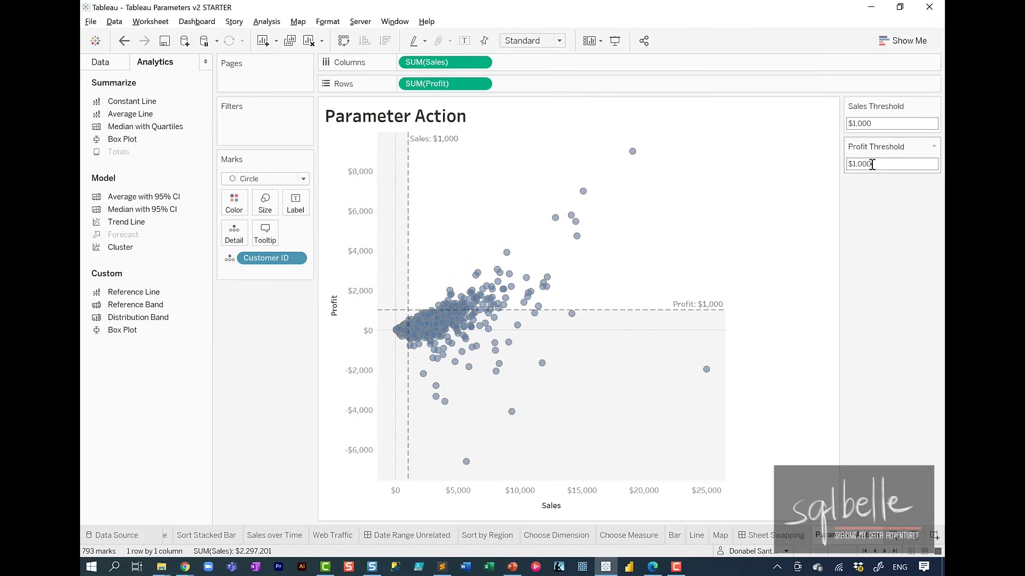
mouse_move(669, 207)
mouse_down()
mouse_move(578, 223)
mouse_move(592, 229)
mouse_up()
mouse_move(472, 41)
mouse_down()
mouse_move(414, 68)
mouse_move(531, 48)
mouse_move(860, 96)
mouse_move(842, 104)
mouse_up()
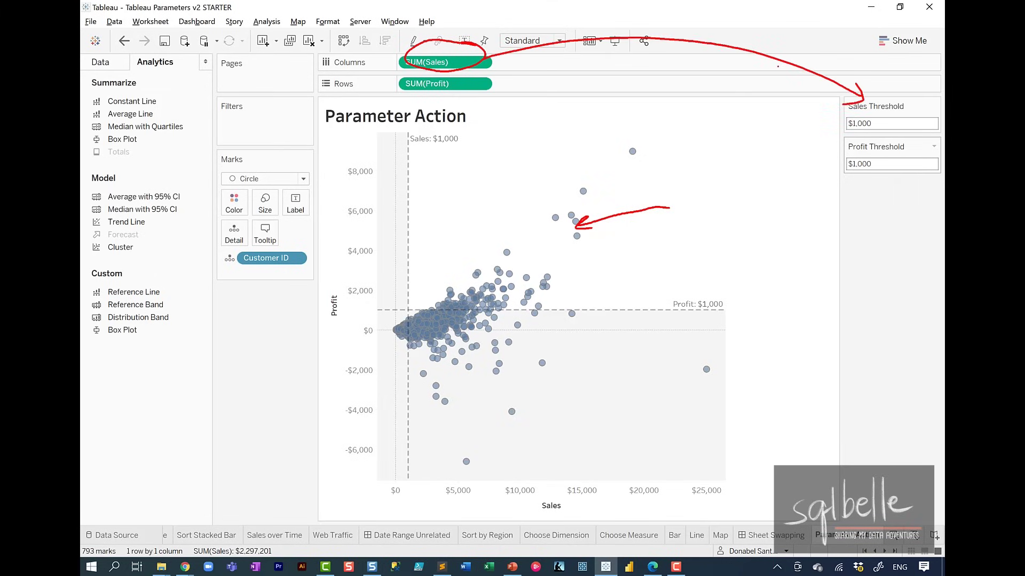
mouse_move(483, 80)
mouse_down()
mouse_move(422, 109)
mouse_move(488, 81)
mouse_up()
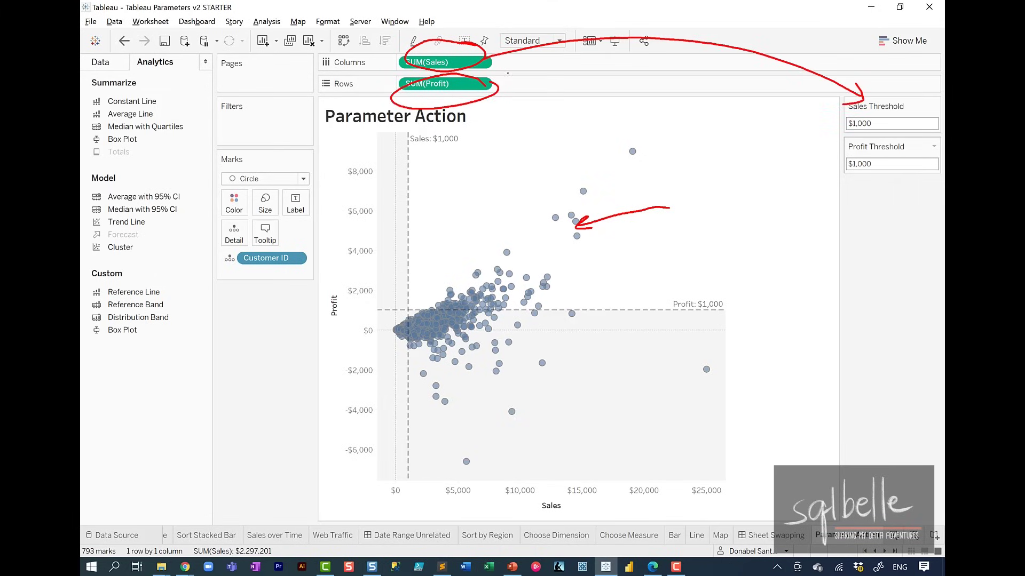
mouse_move(500, 91)
mouse_down()
mouse_move(831, 167)
mouse_move(830, 178)
mouse_up()
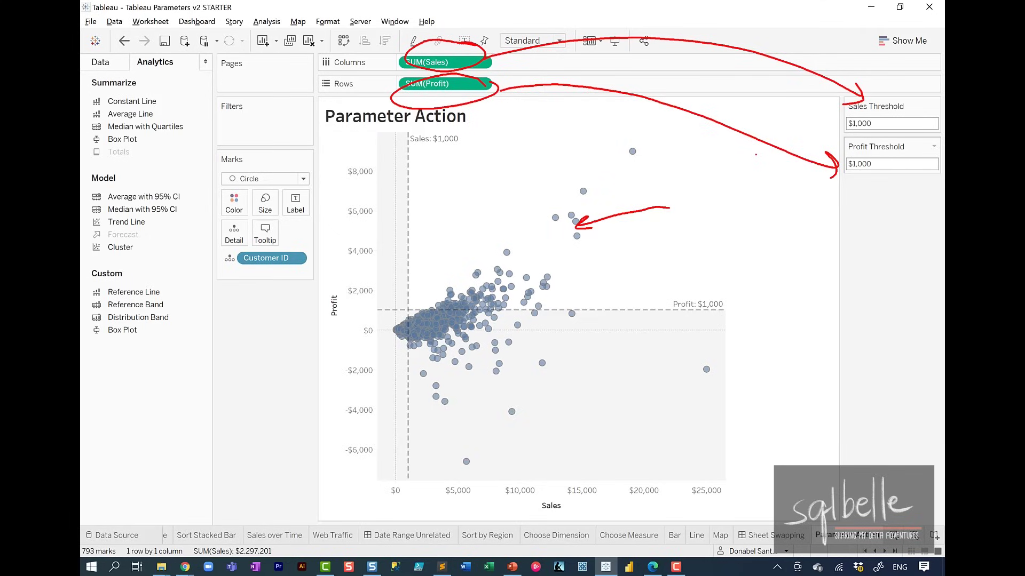
key(Escape)
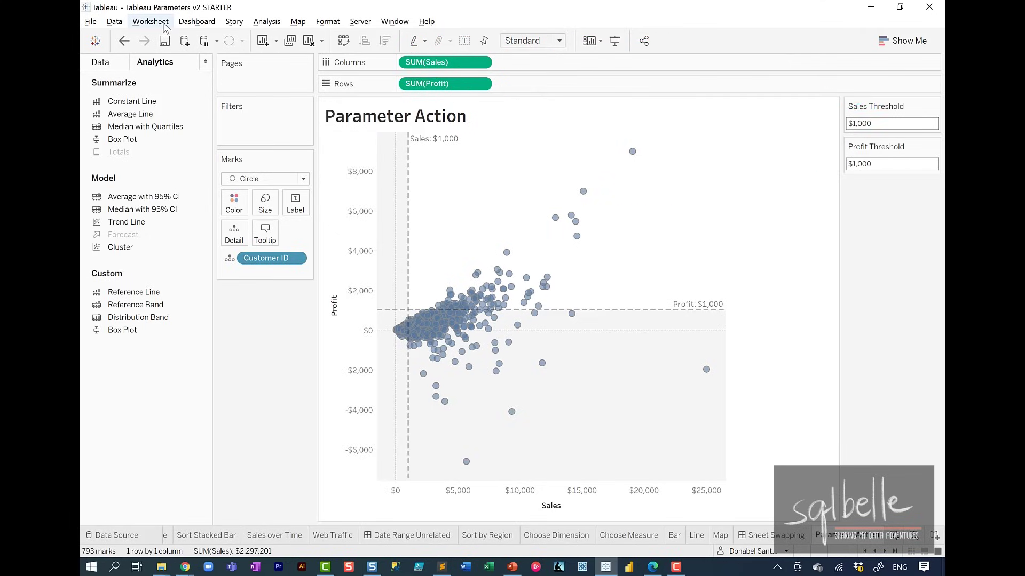
Add a Change Parameter action named Sales to the Parameter Action worksheet and make it run on hover
click(165, 24)
click(175, 101)
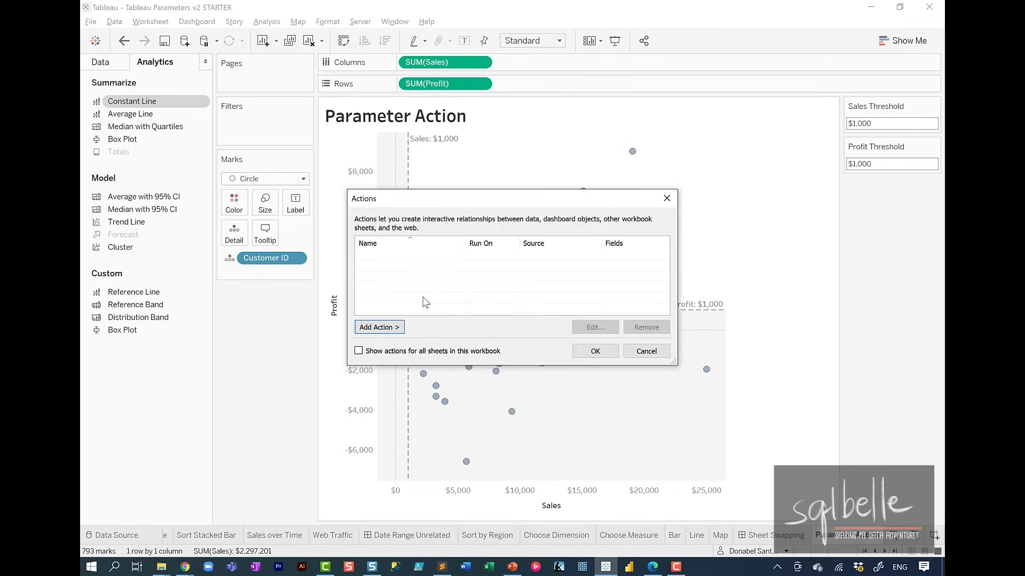
click(379, 328)
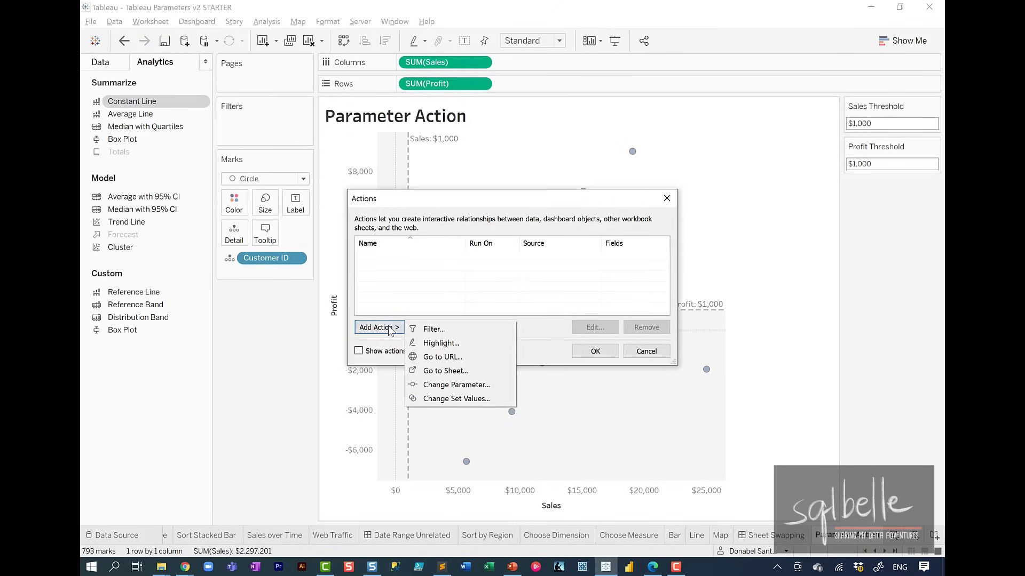
click(455, 384)
text(S)
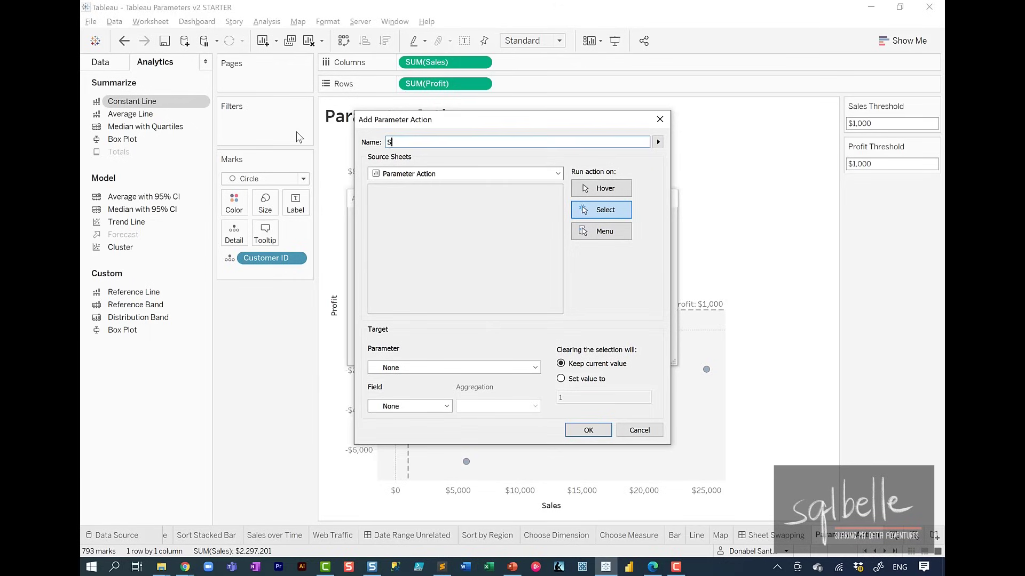
text(ales)
click(602, 188)
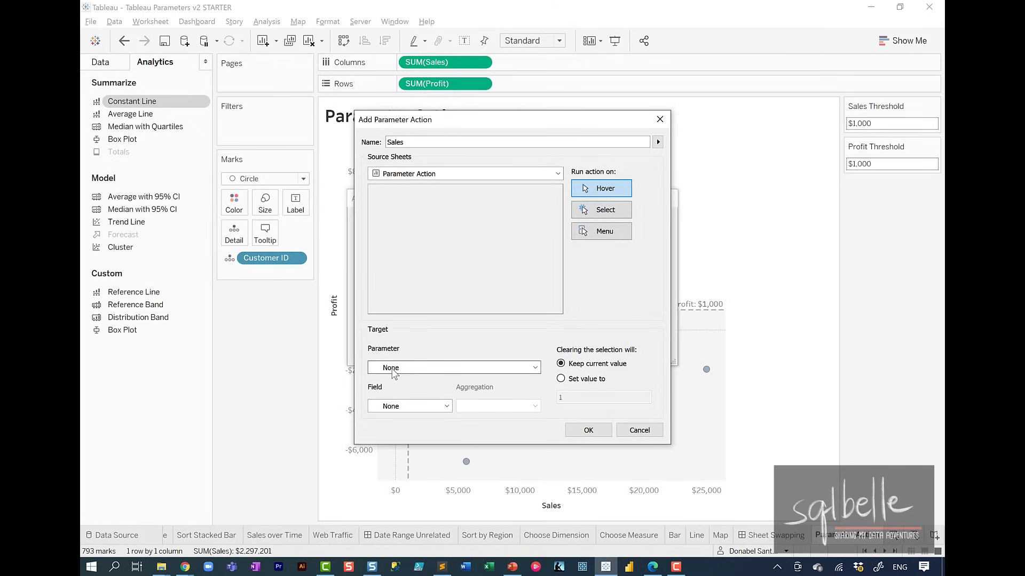
Target the Sales action at the Sales Threshold parameter using the SUM(Sales) field, and save the action
click(393, 368)
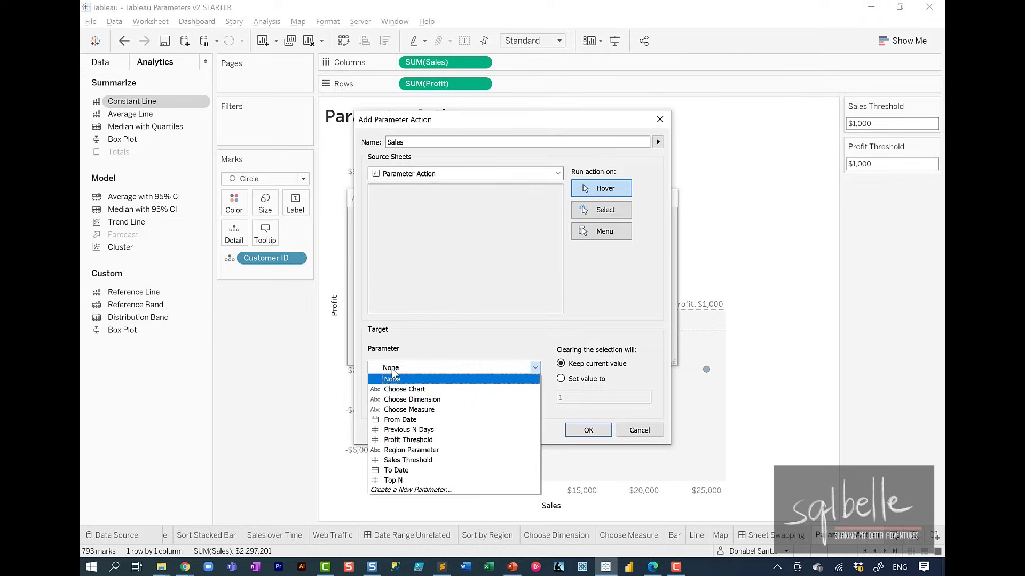
click(399, 460)
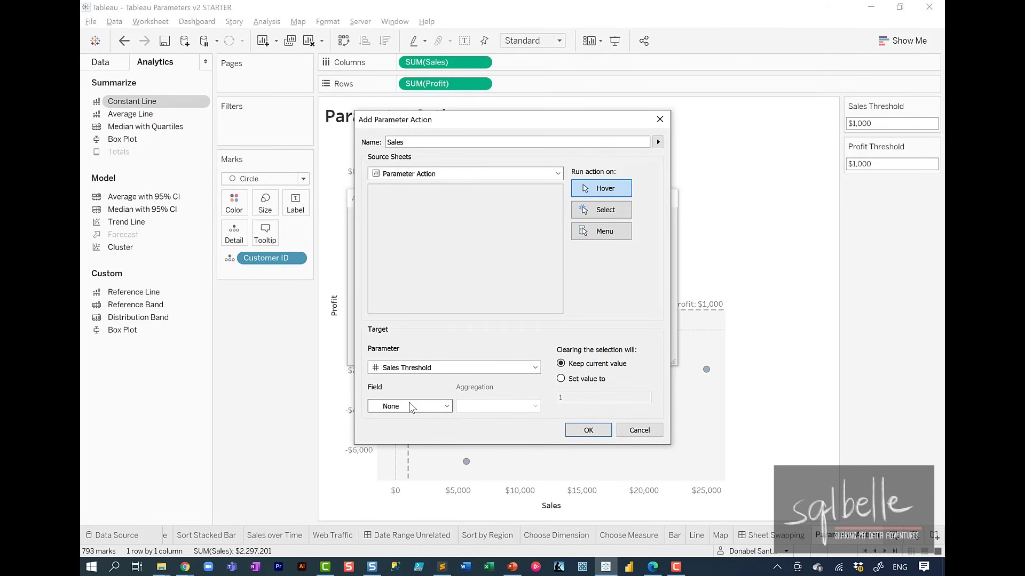
click(410, 407)
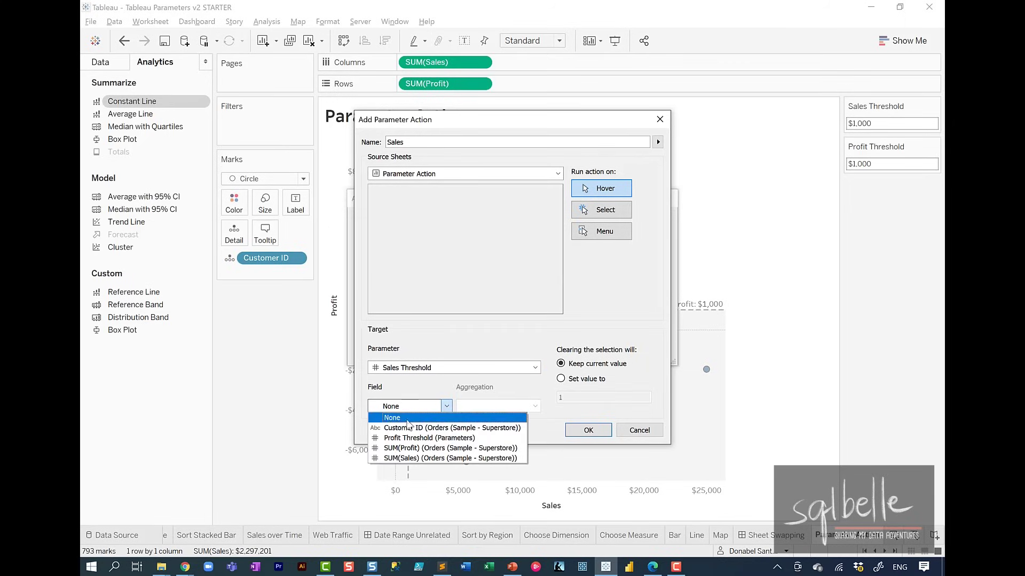
click(408, 463)
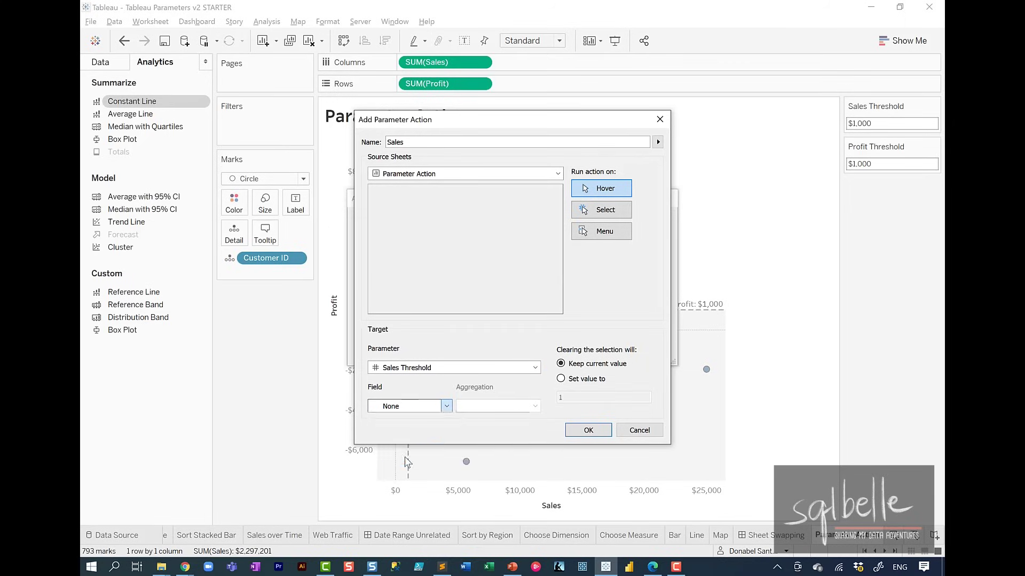
click(589, 430)
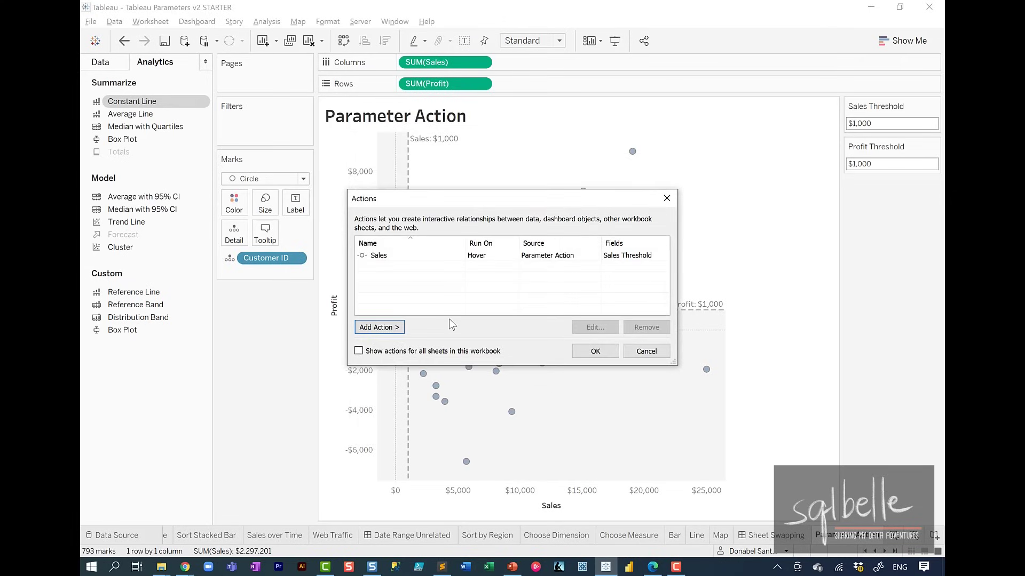
Add a second Change Parameter action named Profit to the Parameter Action worksheet and make it run on hover
click(392, 328)
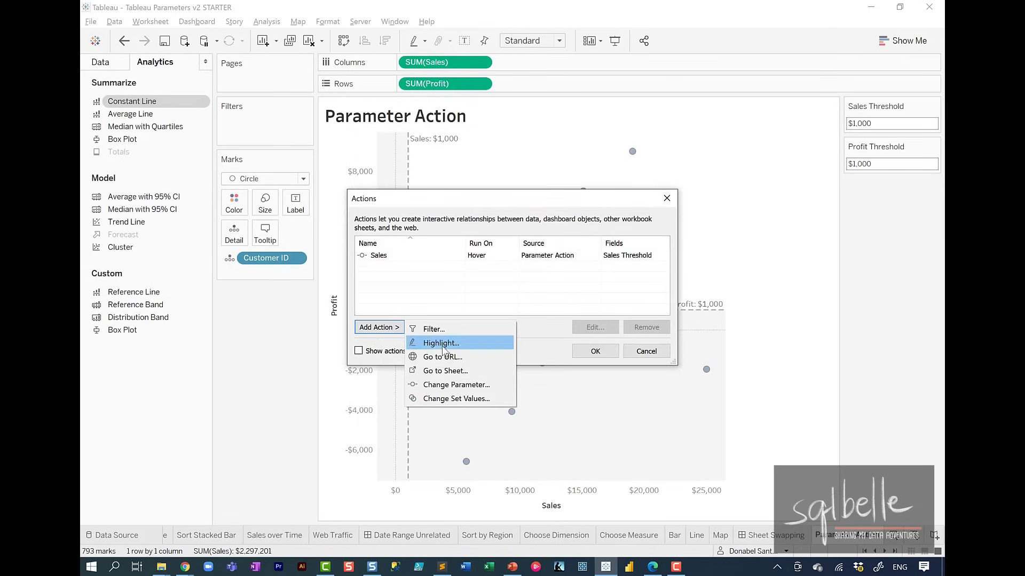
click(451, 384)
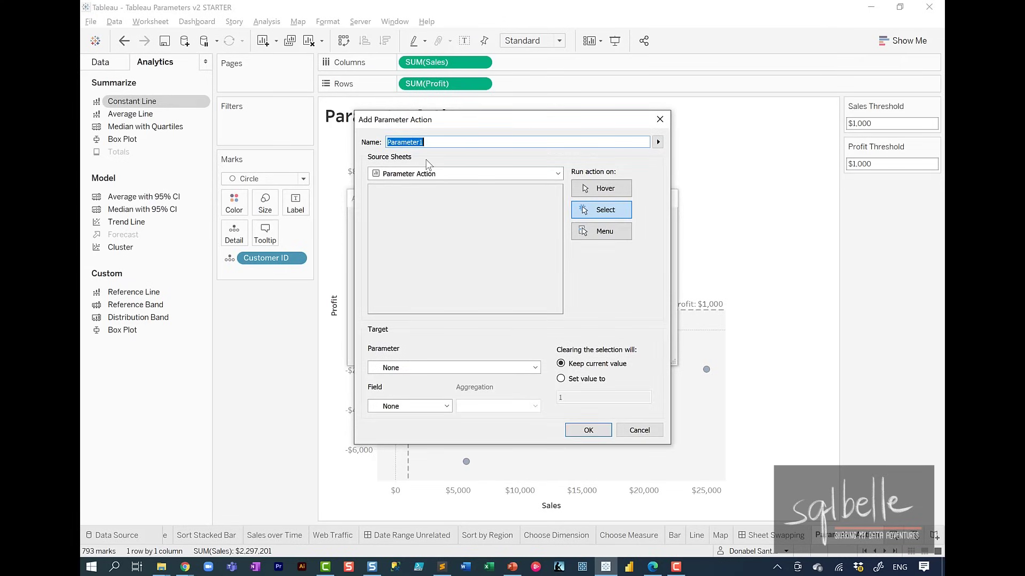
text(Profit)
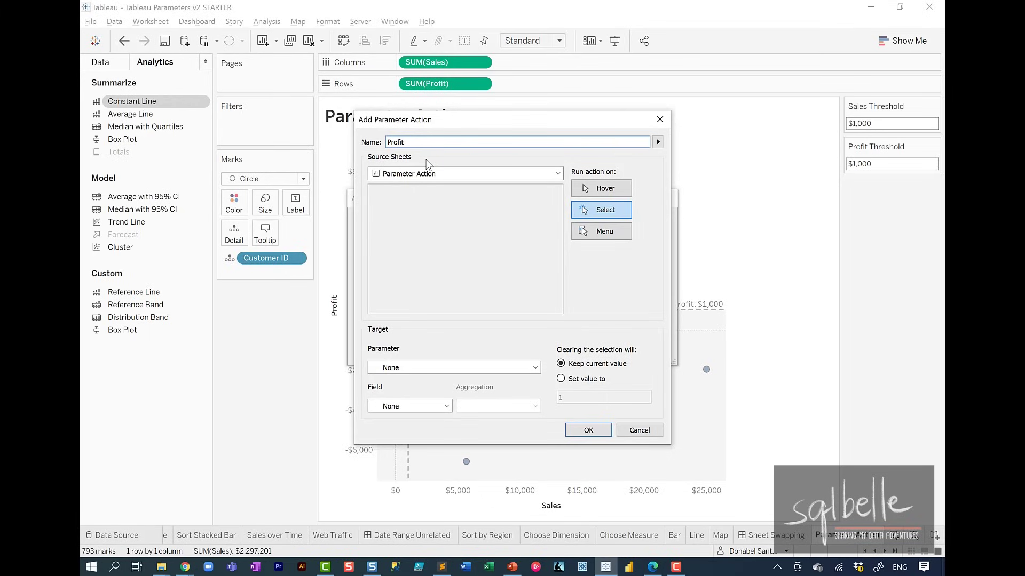
click(620, 190)
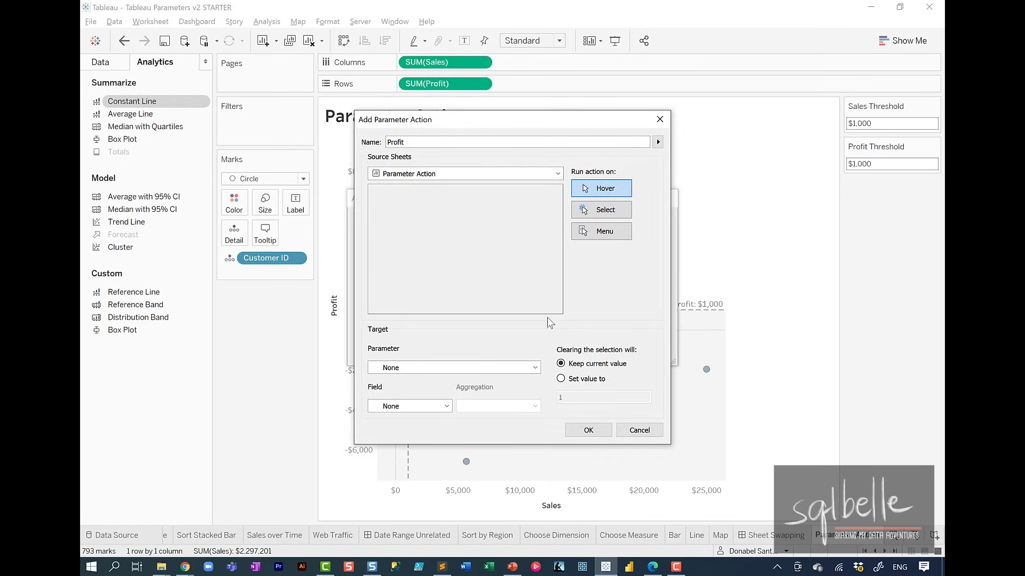
Target the Profit action at the Profit Threshold parameter using the SUM(Profit) field, and save the worksheet's actions
click(499, 368)
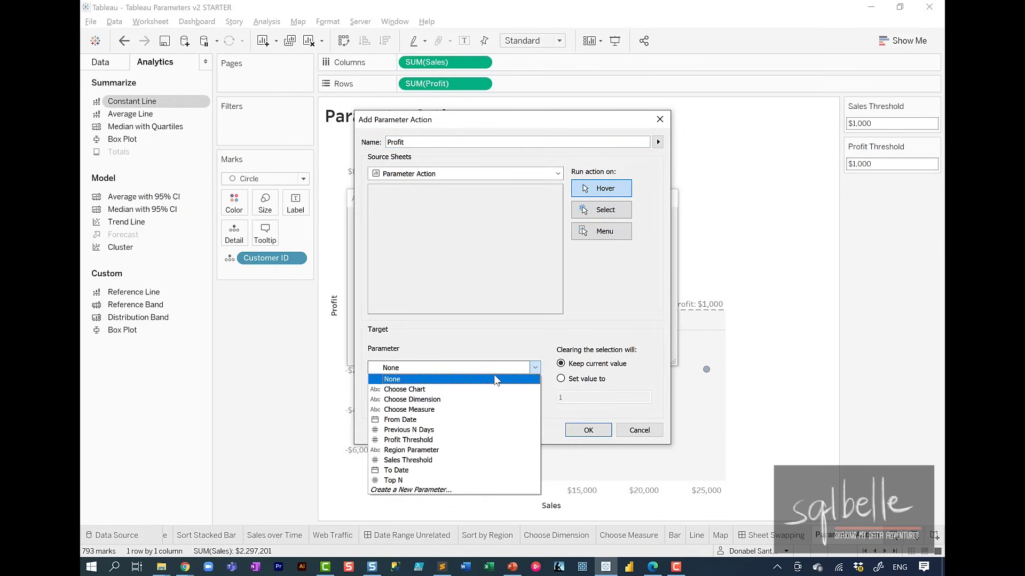
click(443, 440)
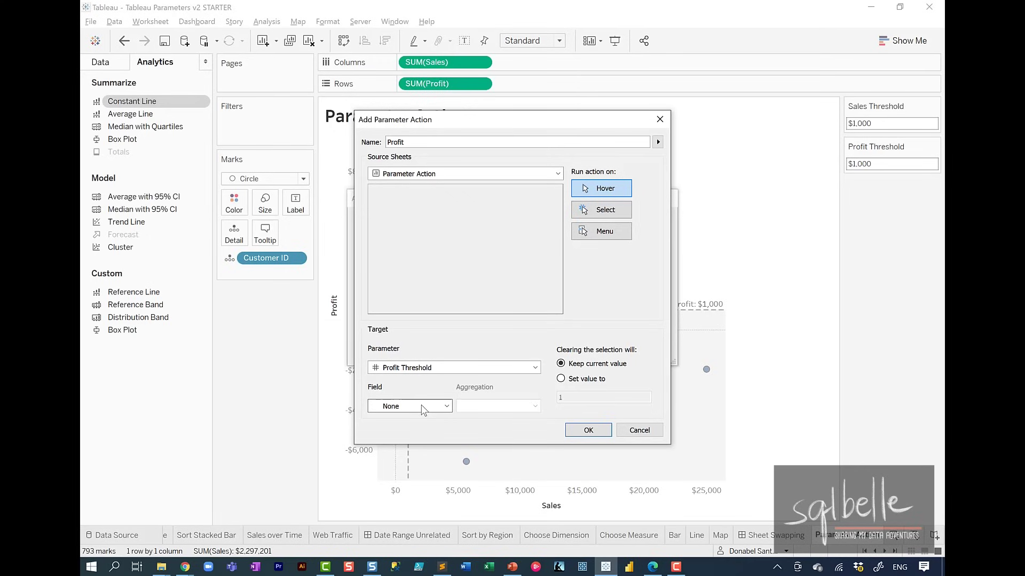
click(423, 407)
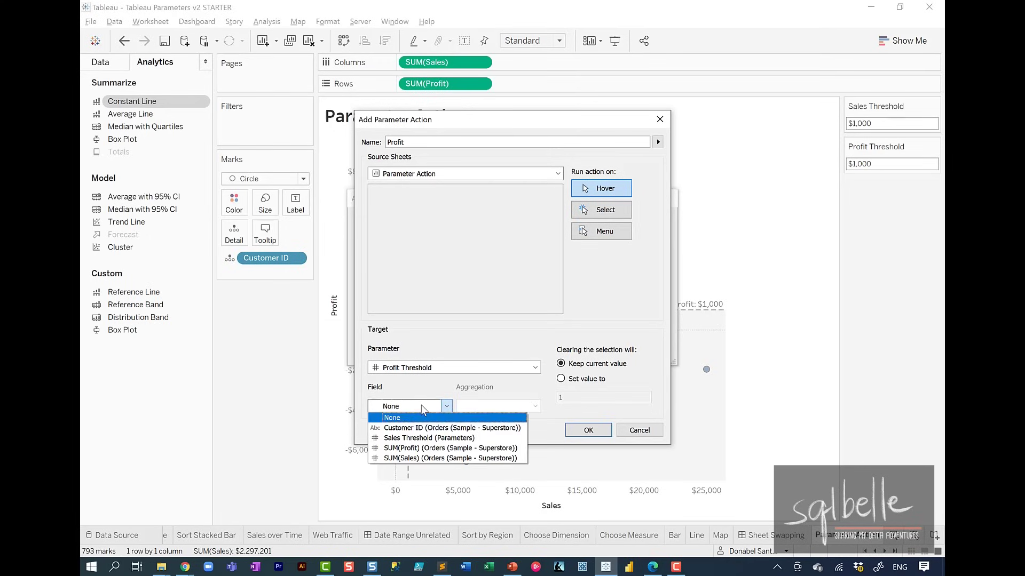
click(424, 448)
click(588, 430)
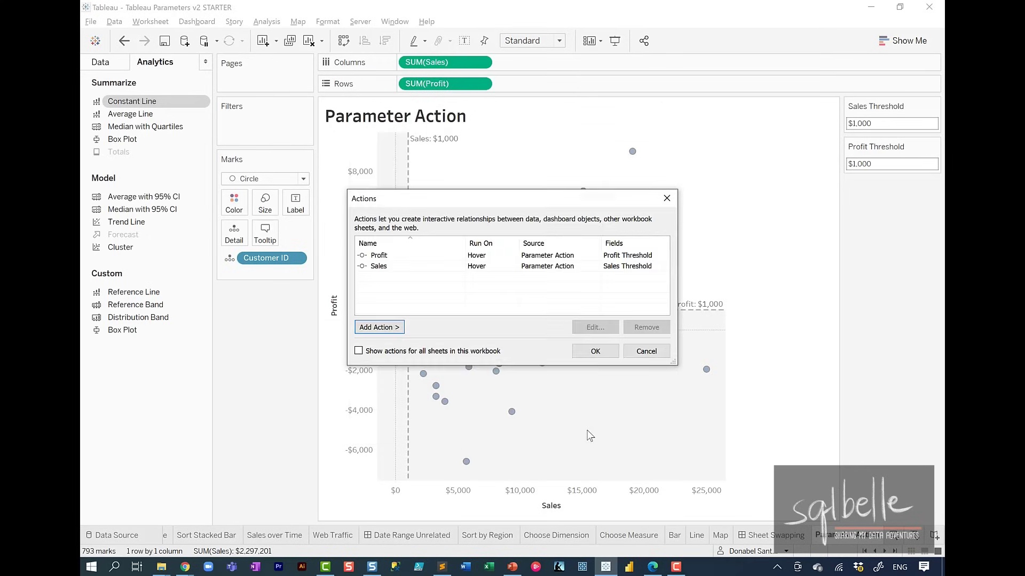
click(587, 352)
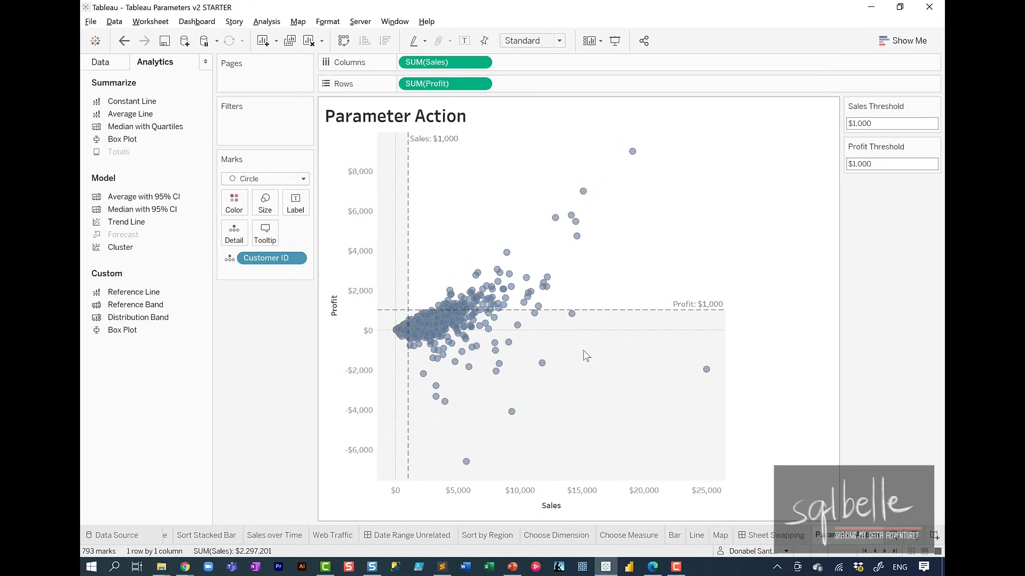
Test both parameter actions by moving the sales and profit reference lines to several customer marks in the scatter plot
click(474, 299)
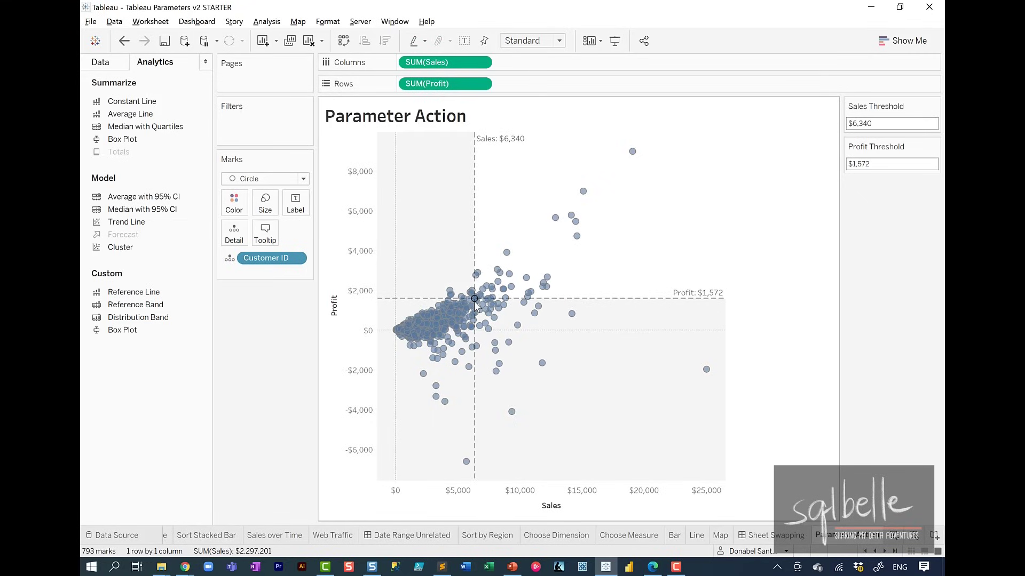
click(476, 275)
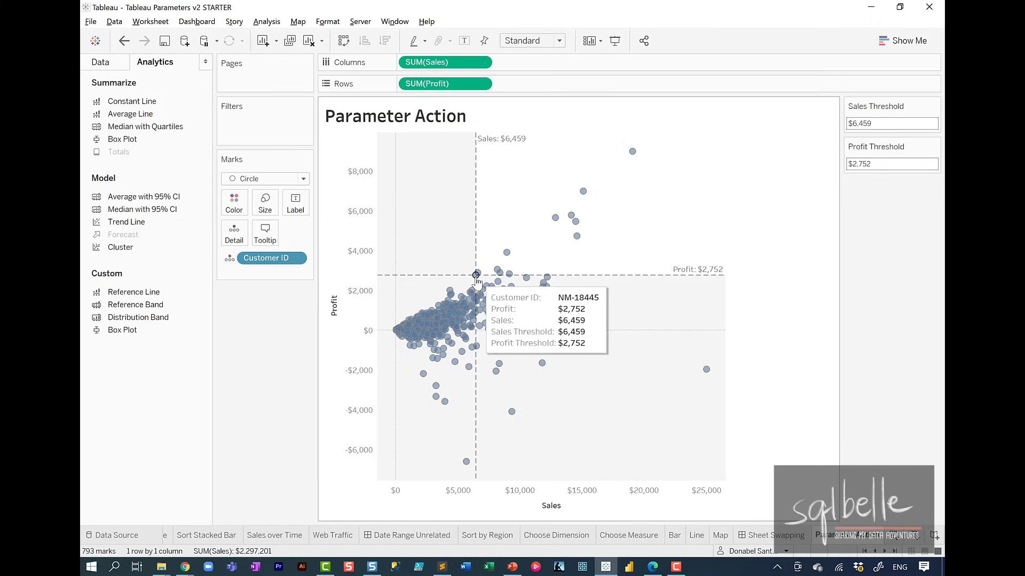
click(507, 253)
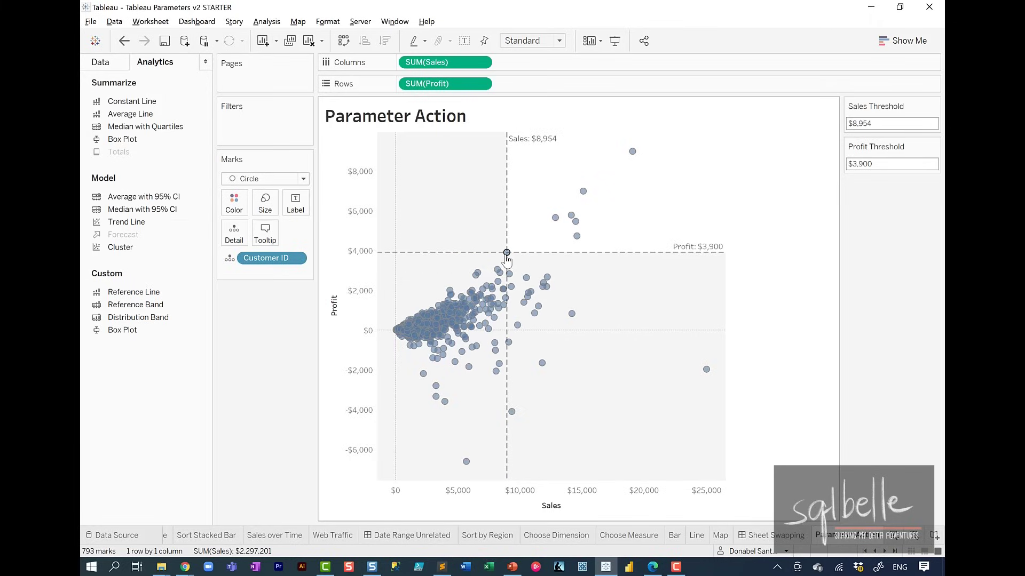